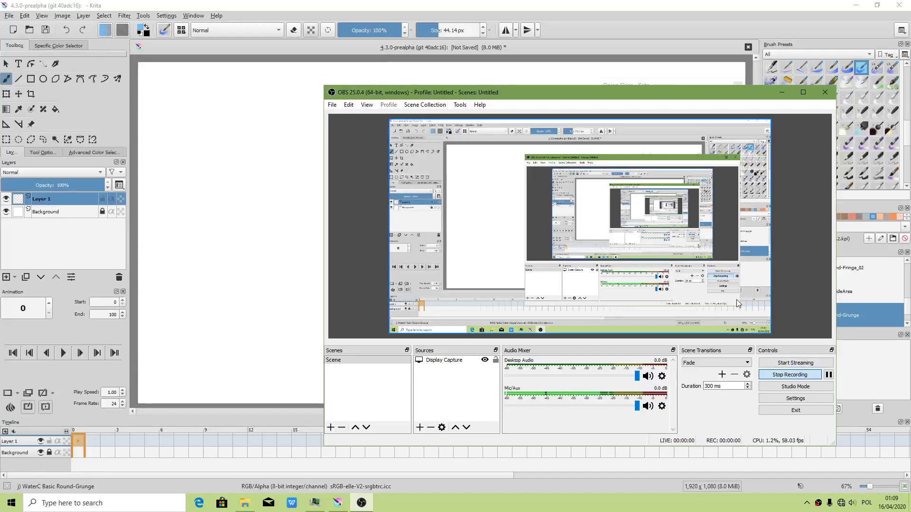
Minimize OBS and confirm in Help > About that Krita is version 4.3.0-prealpha
click(782, 93)
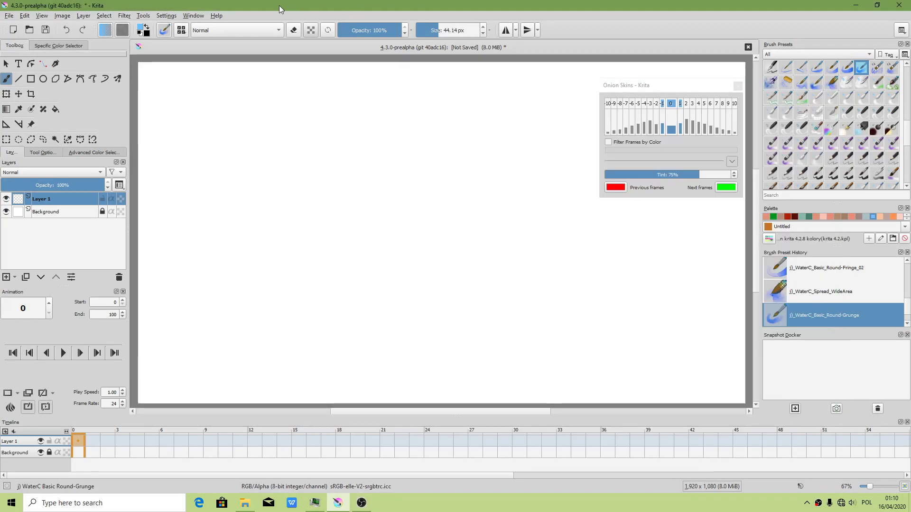
click(217, 17)
click(233, 72)
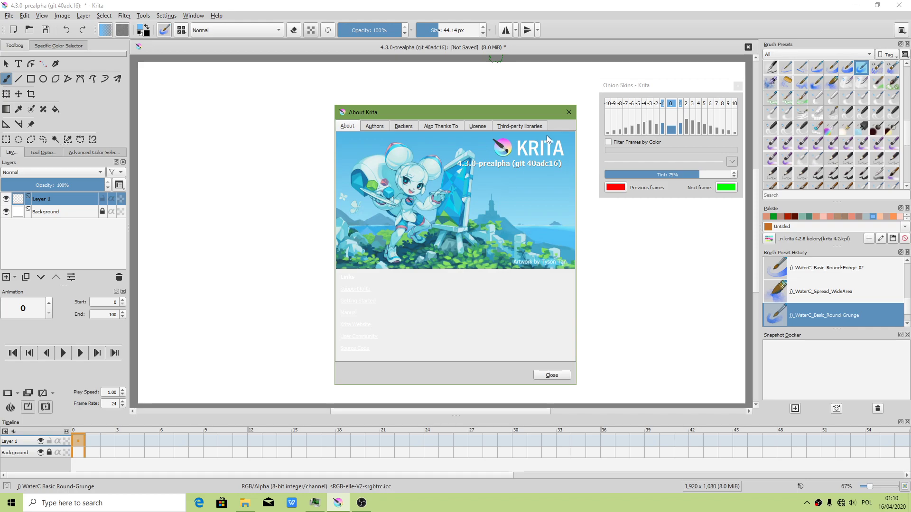
click(568, 112)
Paint the blue watercolor letters S, Z and Y across the canvas
drag(285, 172, 272, 291)
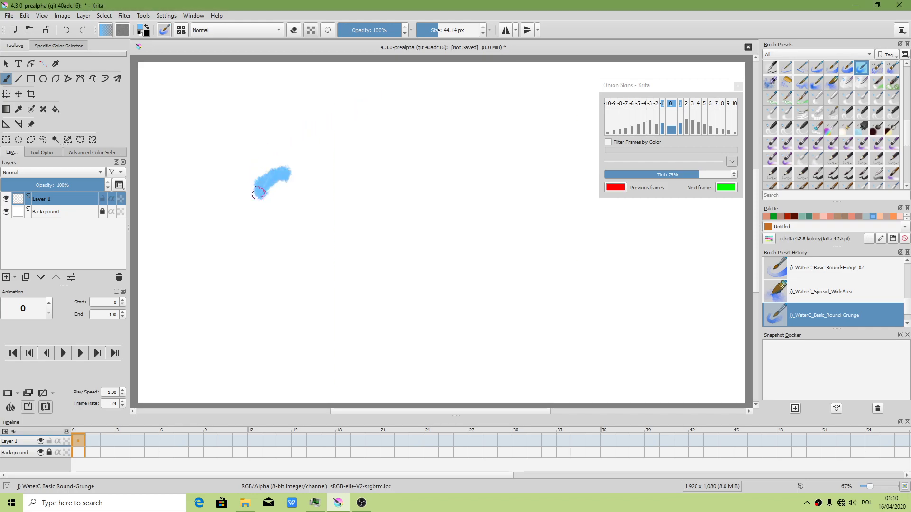
mouse_move(342, 169)
mouse_down()
mouse_move(408, 190)
mouse_move(490, 275)
mouse_up()
drag(485, 160, 519, 196)
drag(528, 164, 496, 259)
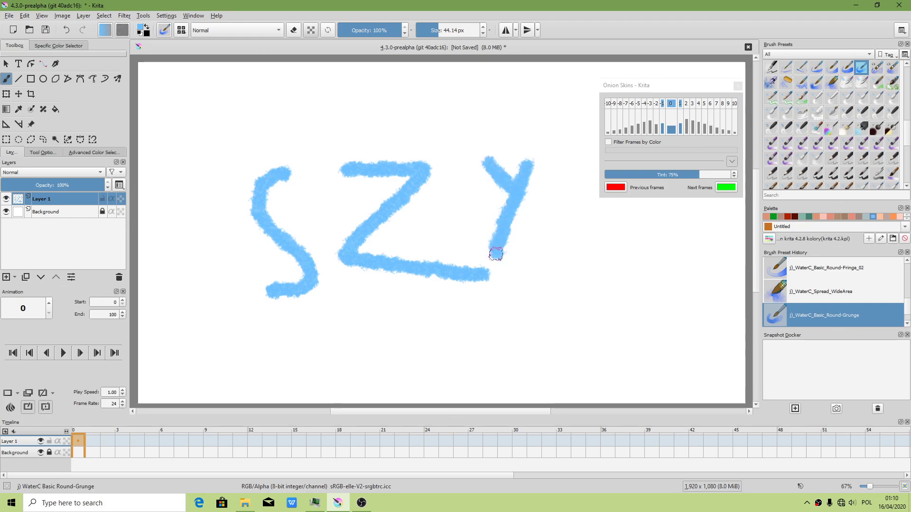
click(738, 86)
Add the letters M, E and K after SZY
drag(554, 192, 535, 259)
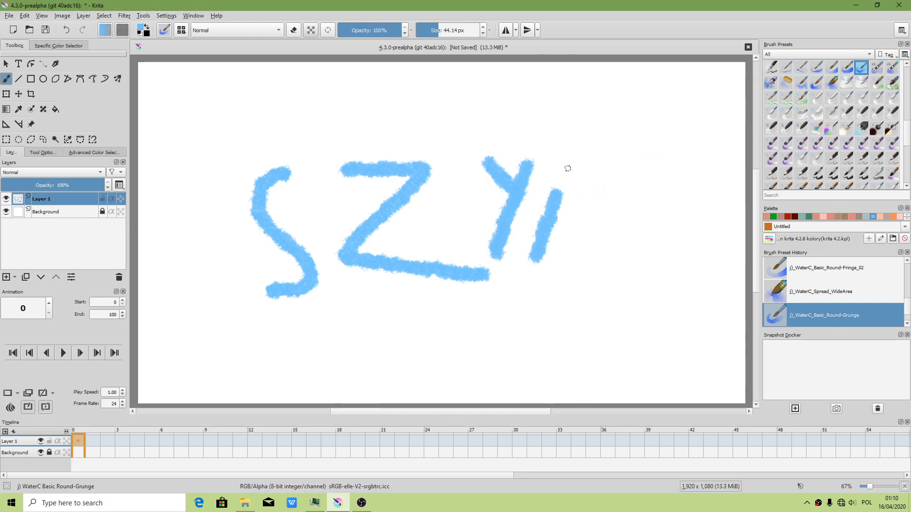
drag(567, 167, 606, 256)
drag(564, 167, 552, 209)
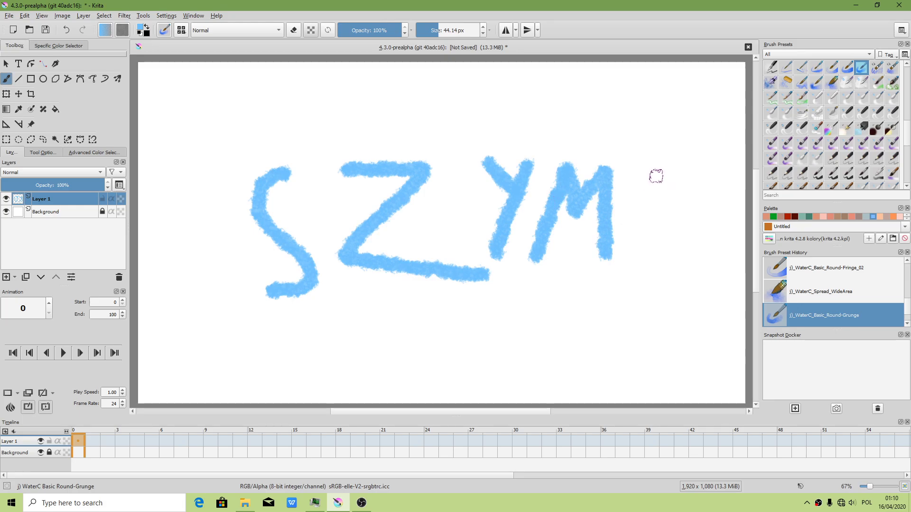
drag(658, 173, 674, 259)
drag(635, 216, 667, 219)
mouse_move(643, 174)
mouse_down()
mouse_move(683, 176)
mouse_move(710, 228)
mouse_move(703, 249)
mouse_up()
mouse_move(740, 186)
mouse_down()
mouse_move(712, 216)
mouse_move(736, 259)
mouse_up()
scroll(681, 247, down, 2)
scroll(681, 247, up, 1)
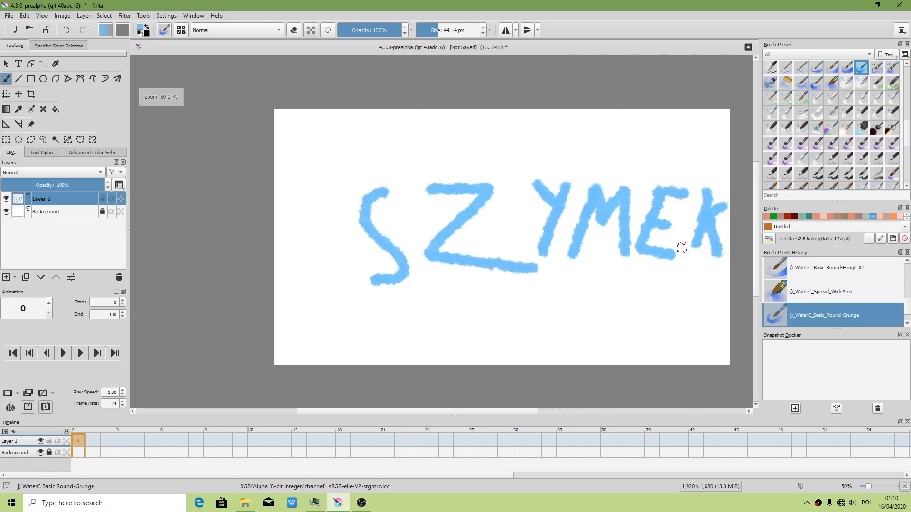
Undo the extra strokes and finish the word as SZYMI with a dotted I
key(ctrl+z)
key(ctrl+z)
key(ctrl+z)
key(ctrl+z)
key(ctrl+z)
key(ctrl+z)
key(ctrl+z)
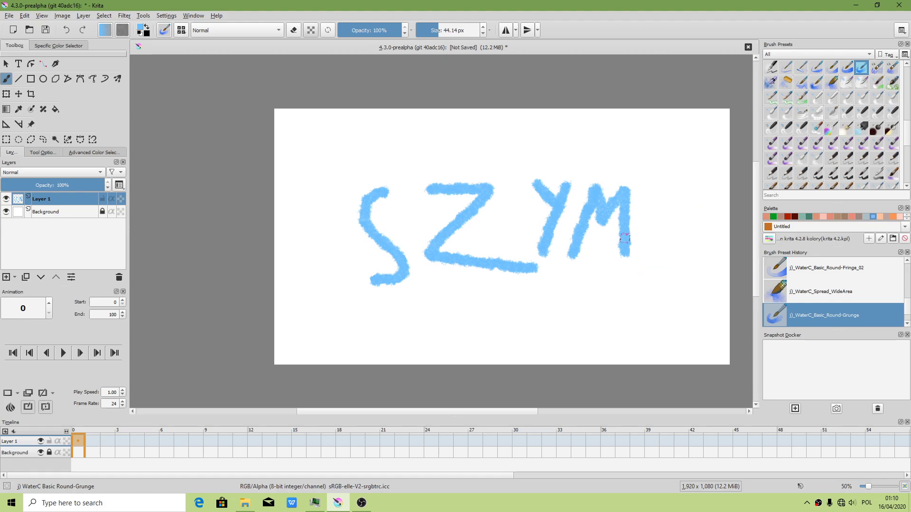
key(ctrl+z)
key(ctrl+z)
key(ctrl+z)
mouse_move(572, 262)
mouse_down()
mouse_move(600, 194)
mouse_move(640, 268)
mouse_up()
drag(666, 187, 671, 263)
drag(671, 167, 664, 144)
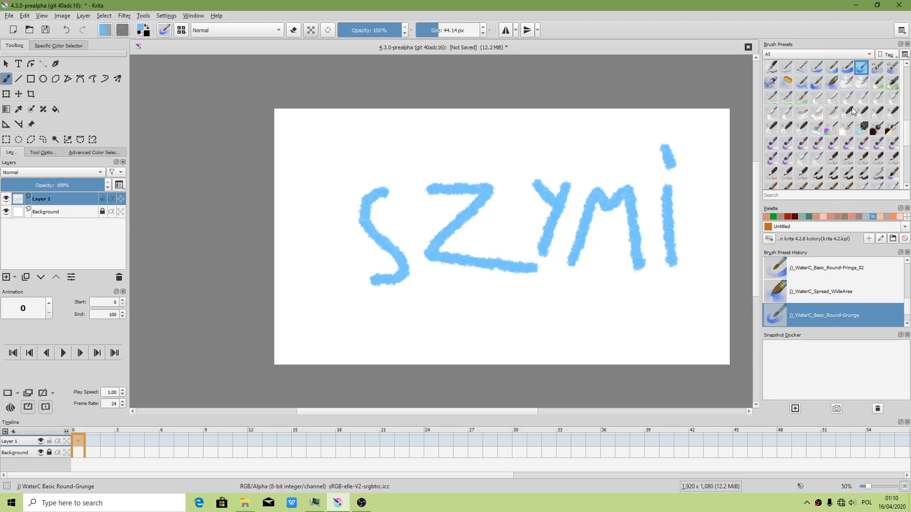
mouse_move(803, 68)
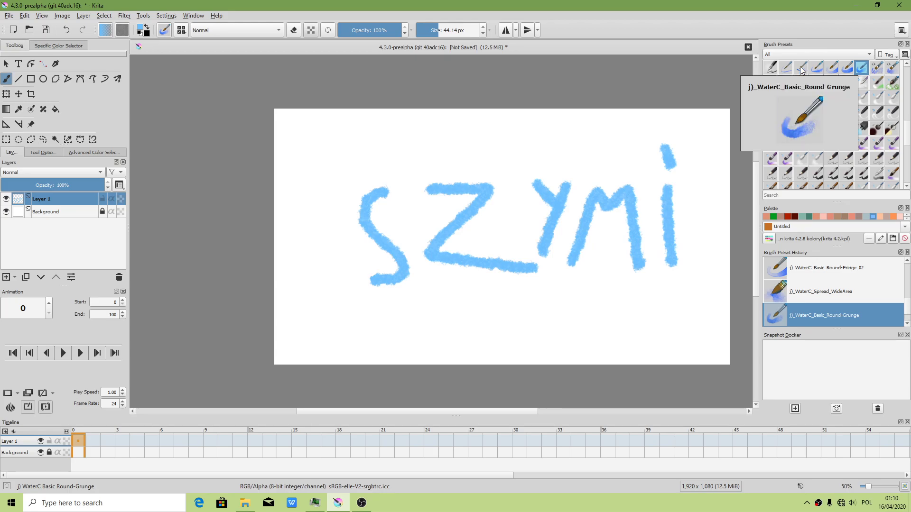
click(163, 31)
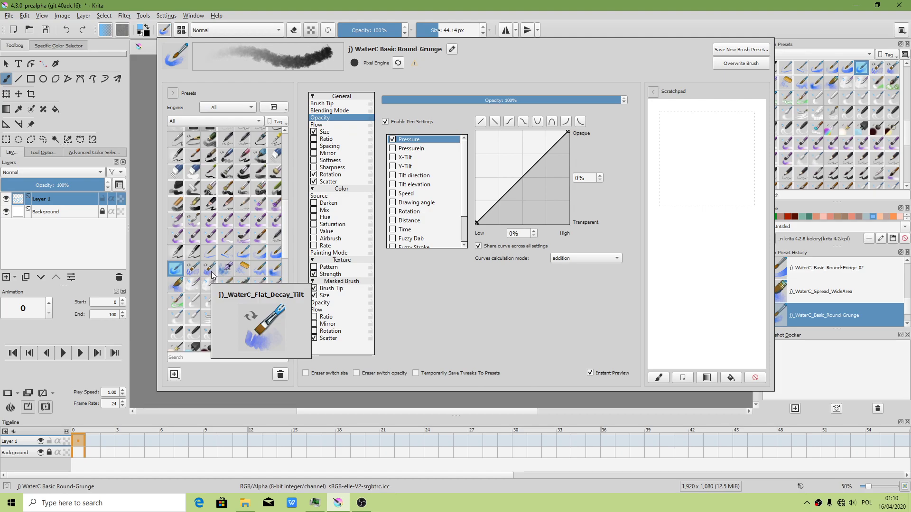
Try the WaterC Basic Round-Fringe 02 preset with a test stroke, then undo it
click(262, 259)
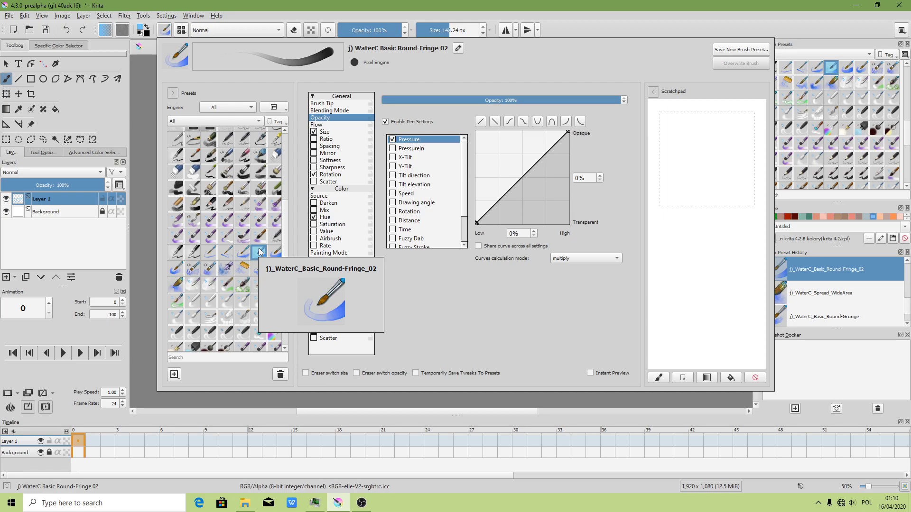
click(143, 259)
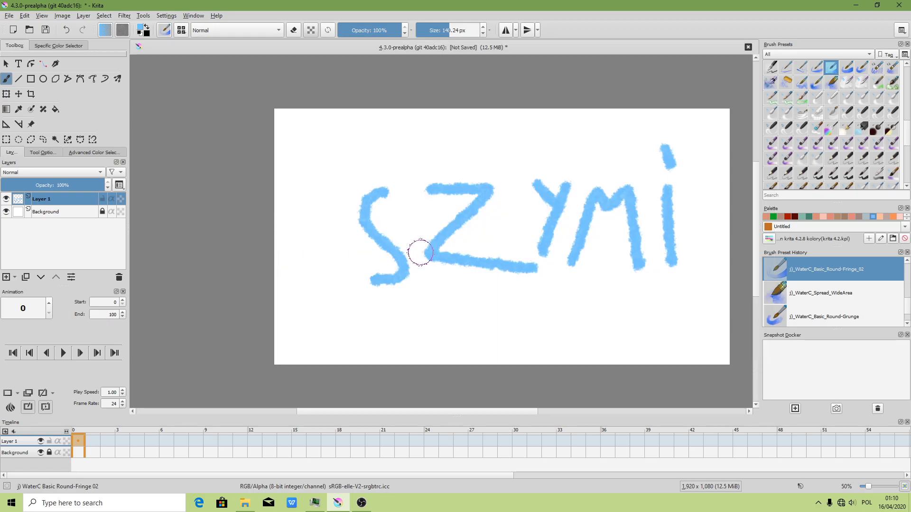
mouse_move(332, 288)
mouse_down()
mouse_move(295, 307)
mouse_move(397, 338)
mouse_up()
key(ctrl+z)
Test and undo a Round-Grunge stroke, then select the WaterC Spread preset
click(164, 30)
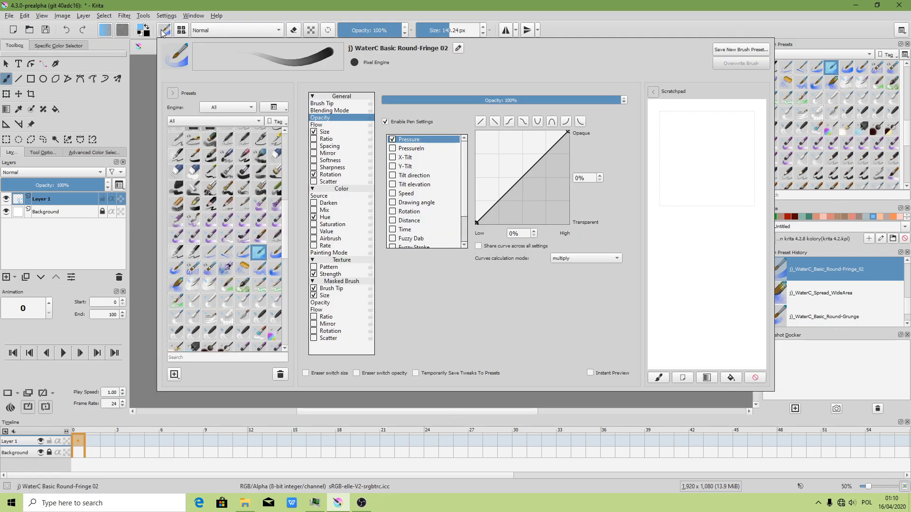
click(178, 269)
click(146, 250)
drag(361, 268, 350, 337)
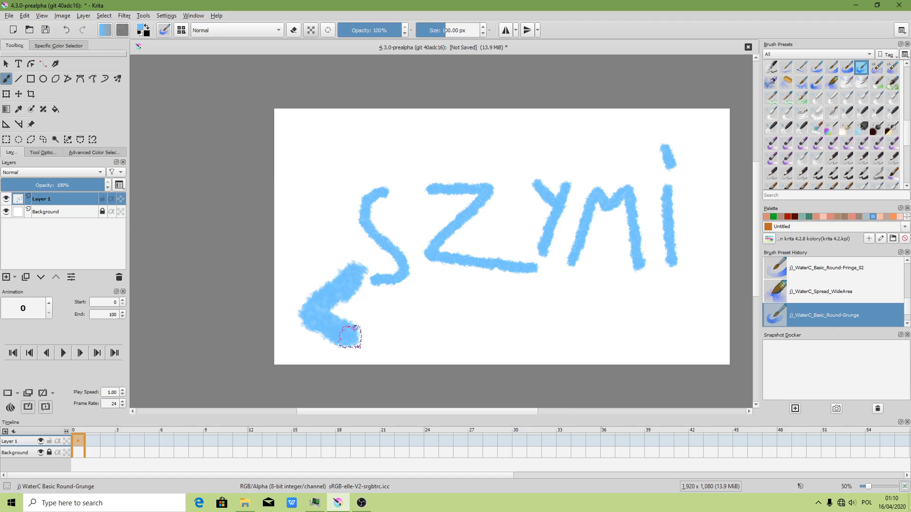
key(ctrl+z)
click(164, 31)
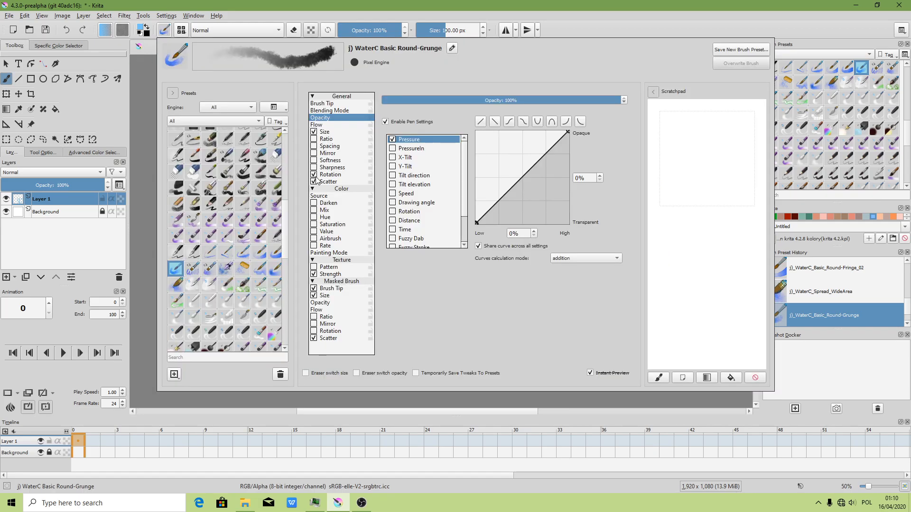
mouse_move(260, 269)
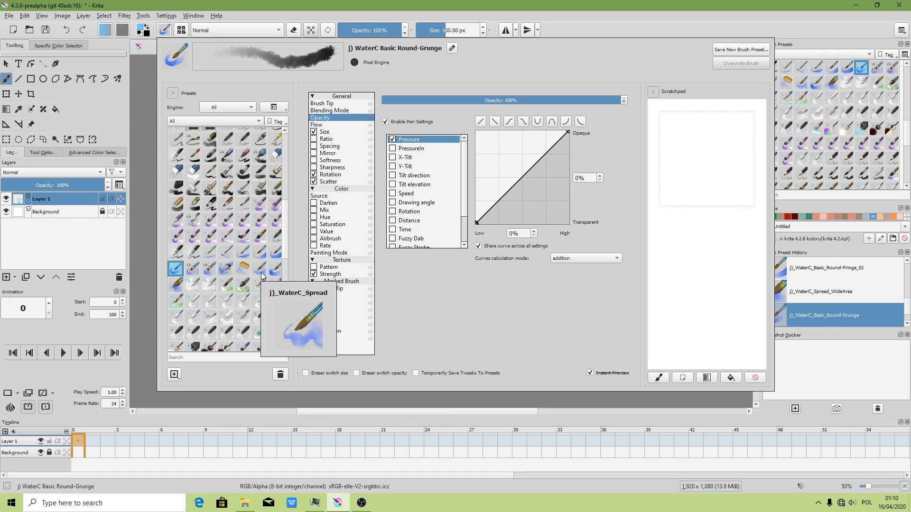
click(262, 276)
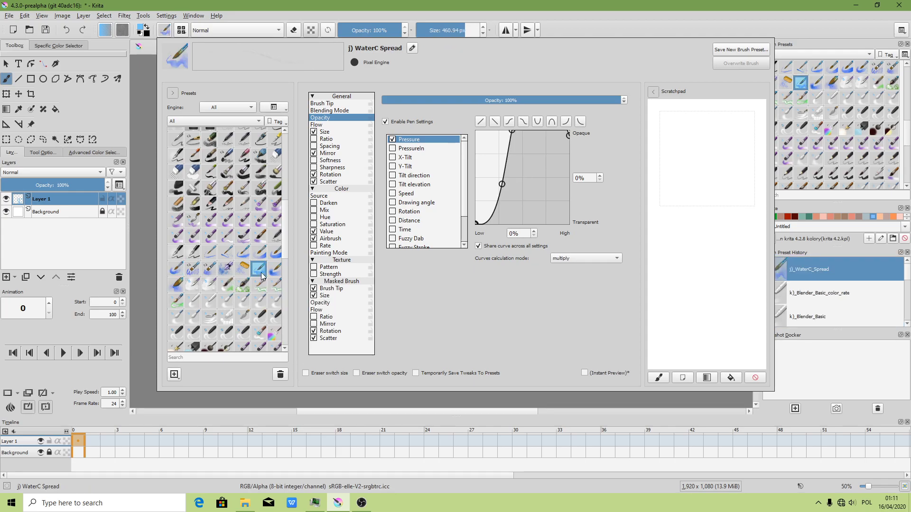
Make the WaterC Spread opacity curve linear, bend it upward mid-way, and combine by addition
click(156, 297)
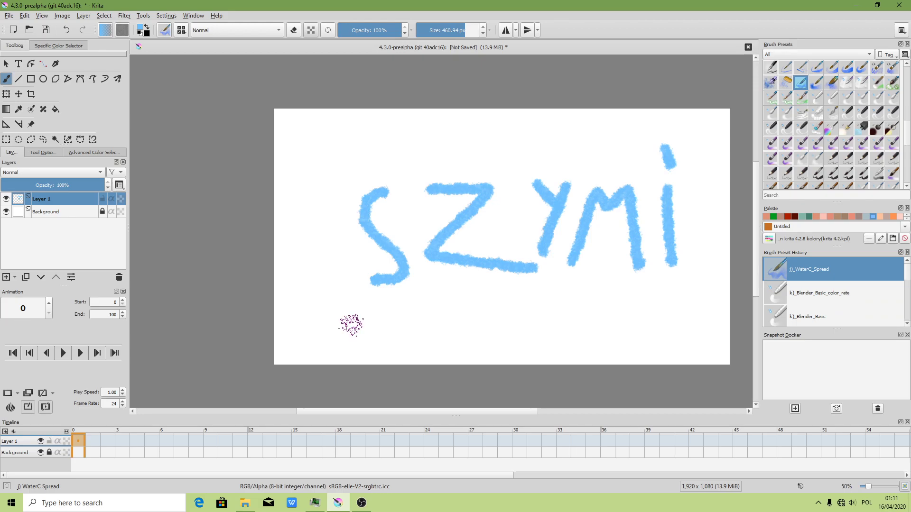
click(166, 30)
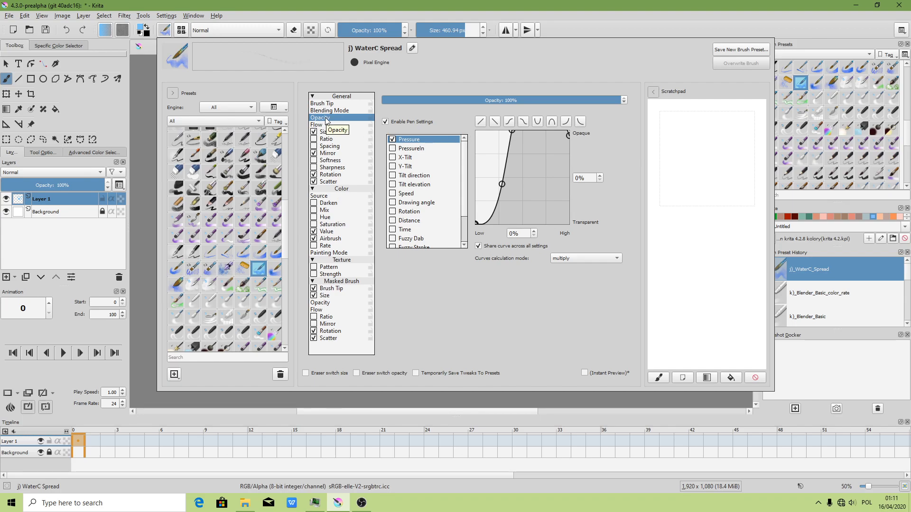
click(481, 122)
drag(522, 179, 518, 172)
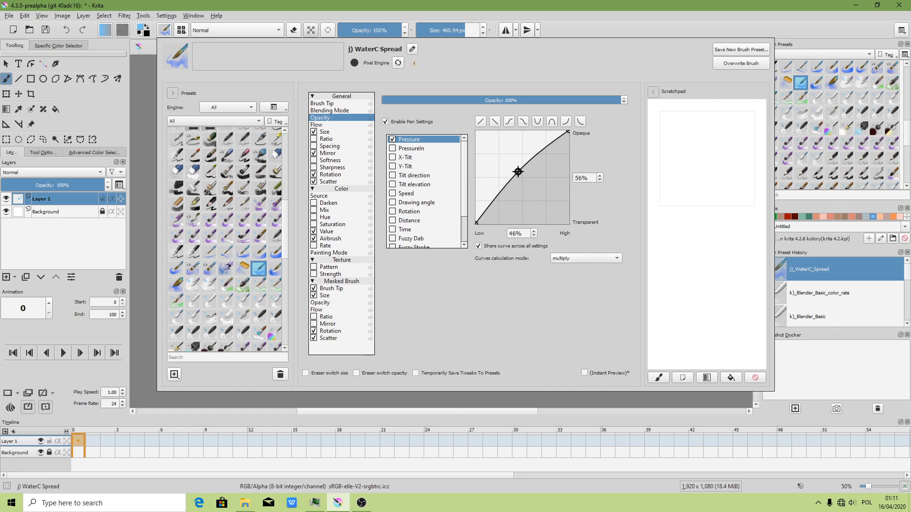
click(580, 259)
click(574, 268)
Lower the masked brush rotation strength to 5% and overwrite the preset
click(332, 331)
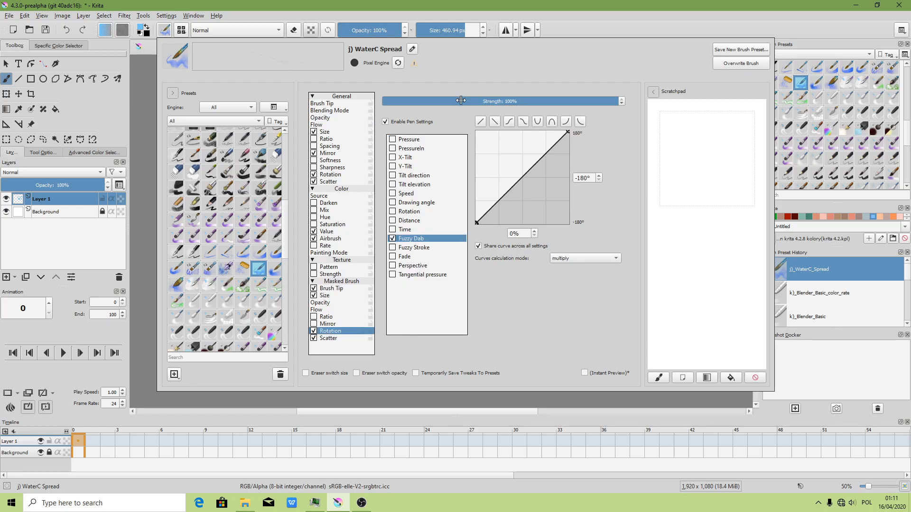
drag(447, 104, 357, 112)
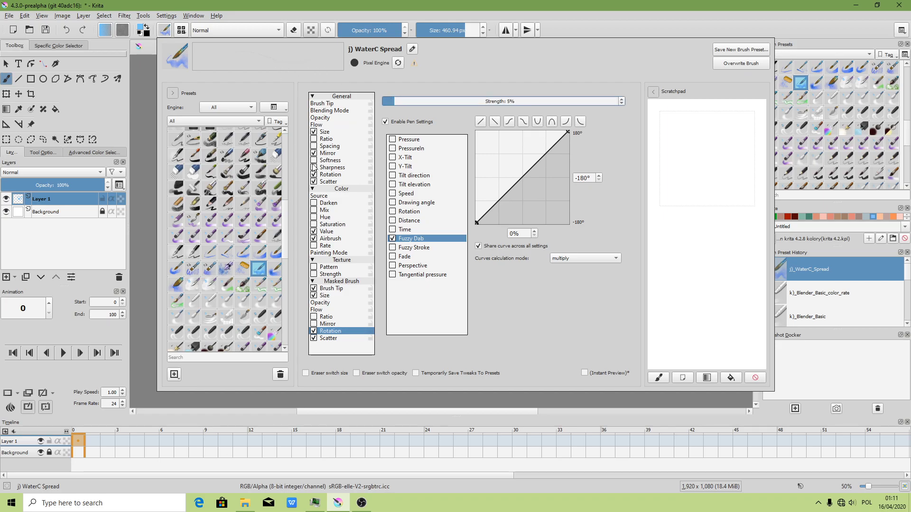
click(731, 63)
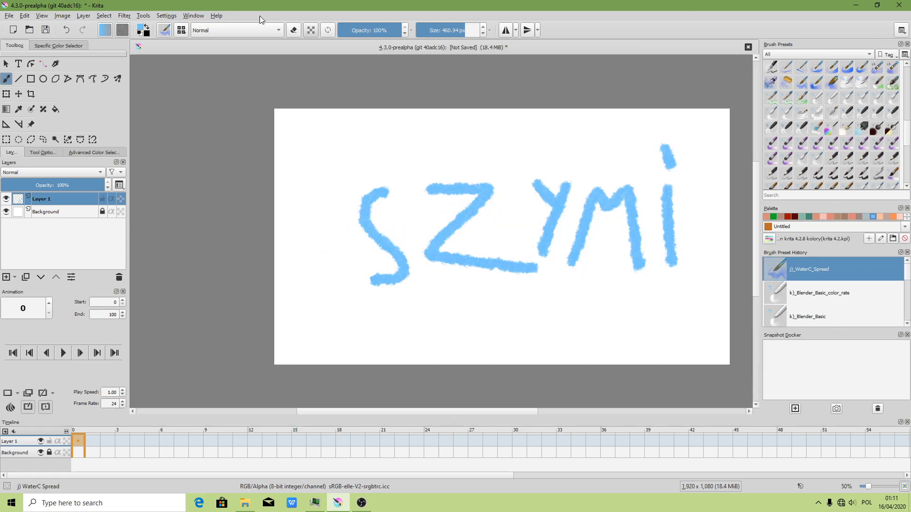
Set the Value pressure curve to linear with addition mode, then disable Value
click(182, 30)
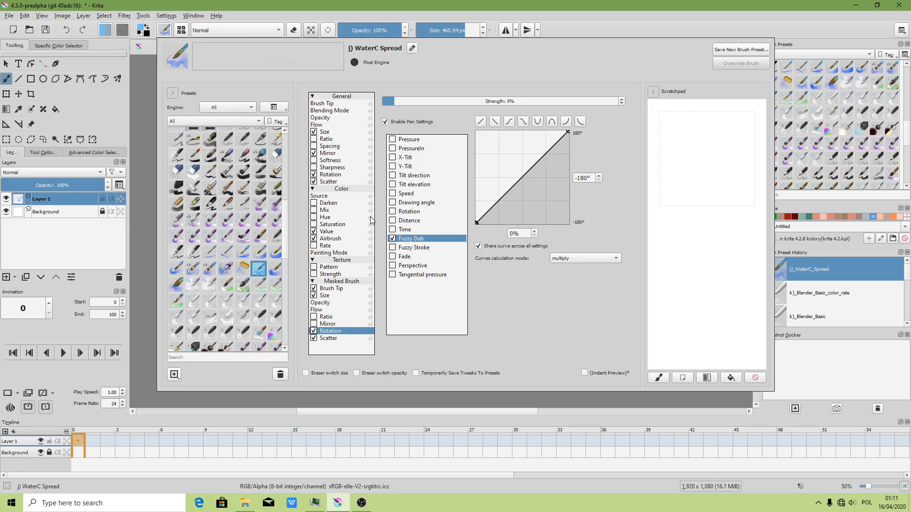
click(332, 233)
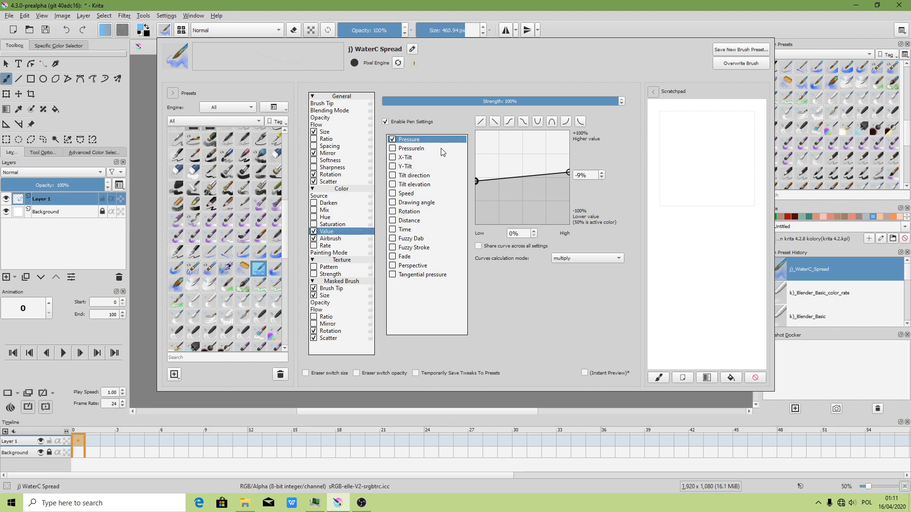
click(481, 122)
click(573, 258)
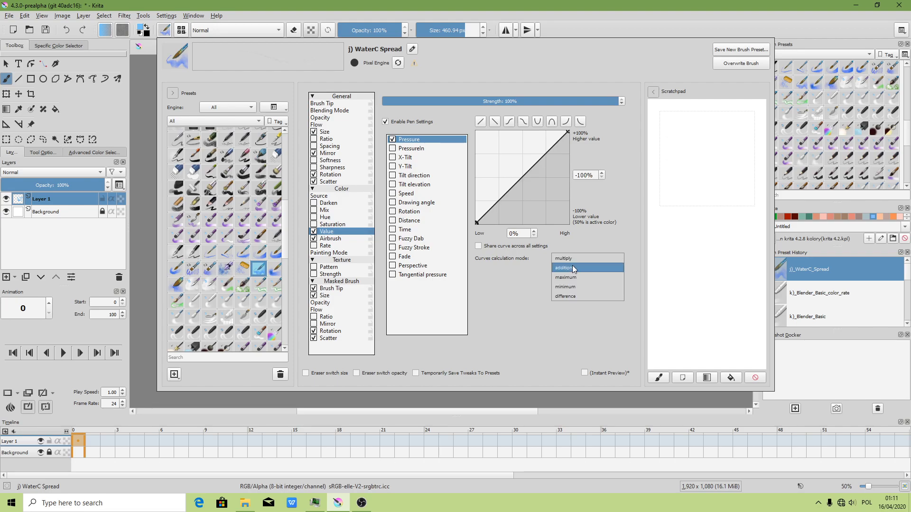
click(572, 267)
click(314, 231)
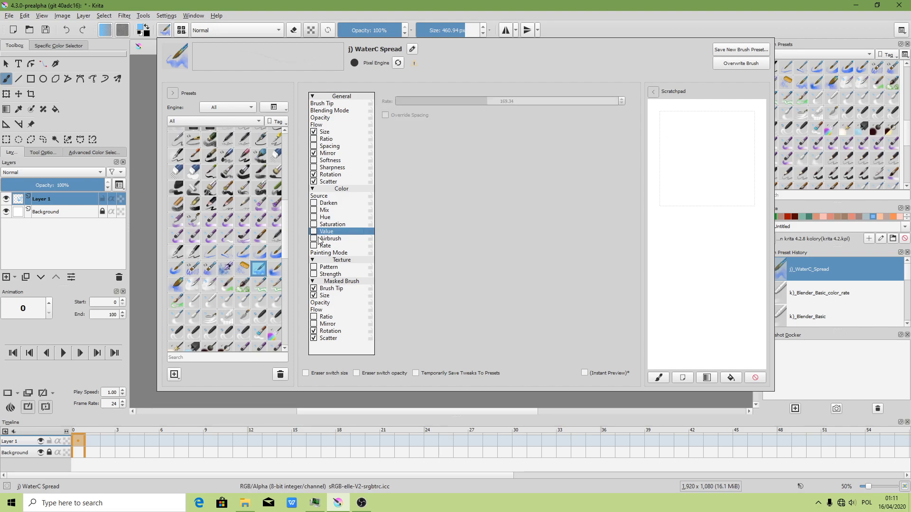
Lower rotation strength to about 12%, enable Mirror, and overwrite the preset
click(331, 174)
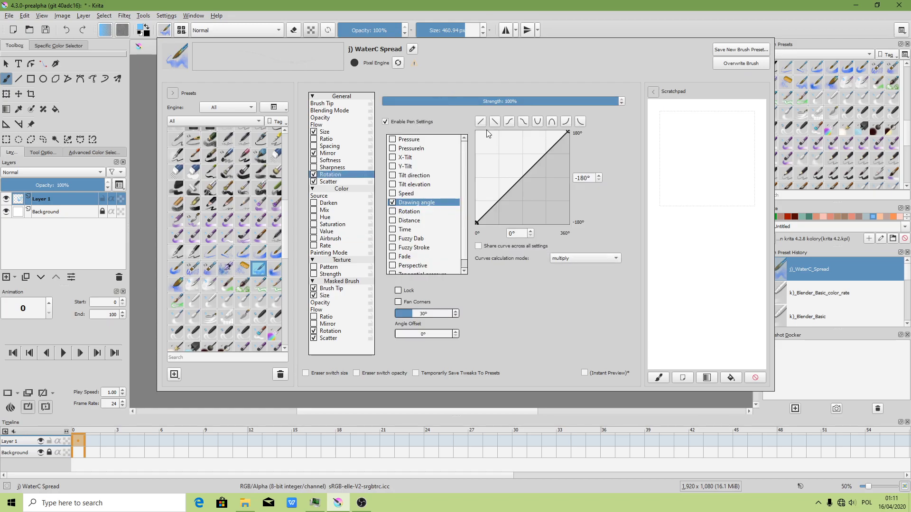
drag(403, 101, 409, 101)
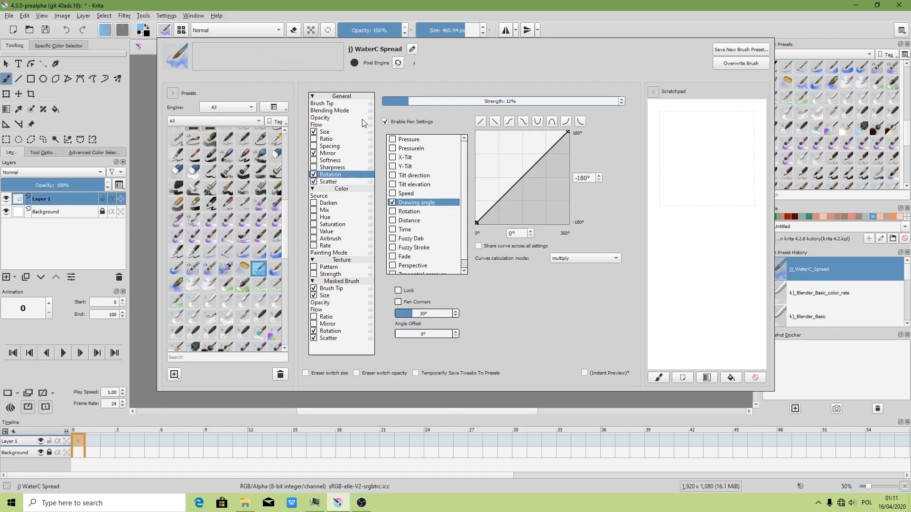
click(331, 156)
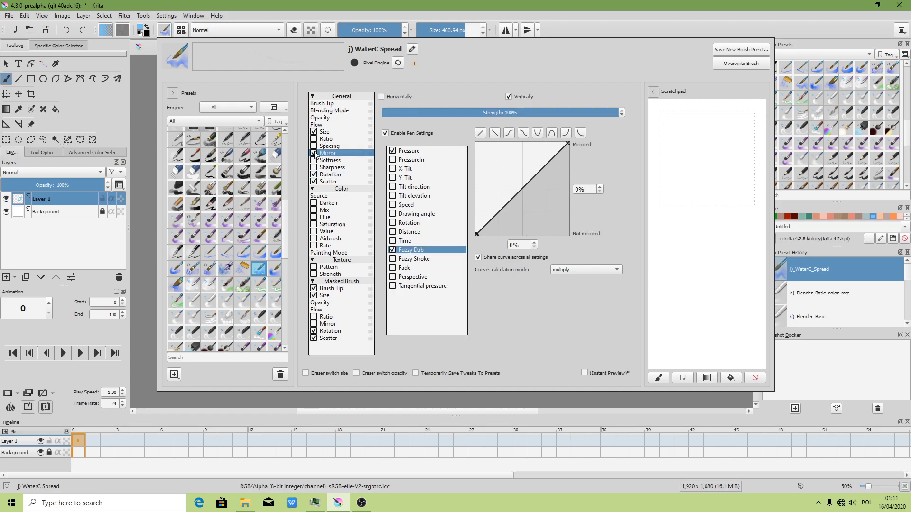
click(314, 153)
click(723, 70)
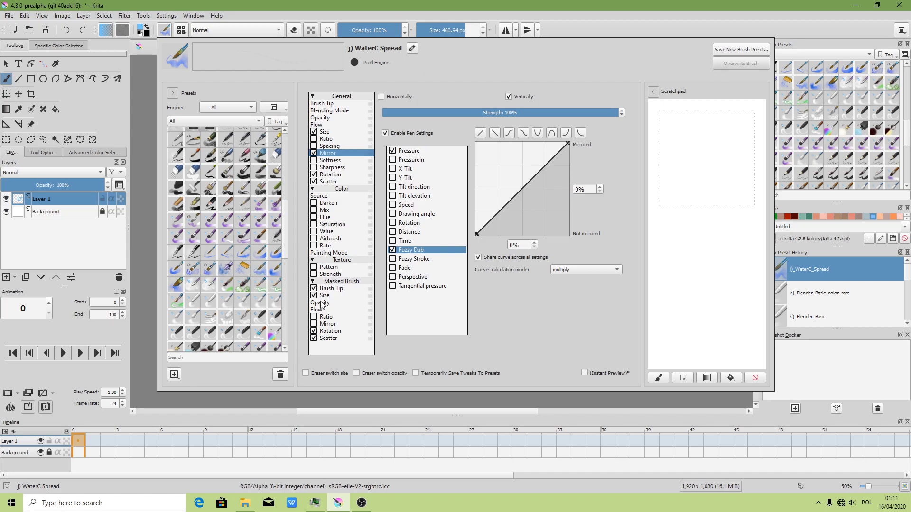
Re-enable masked brush rotation and raise its strength to 100%
click(332, 331)
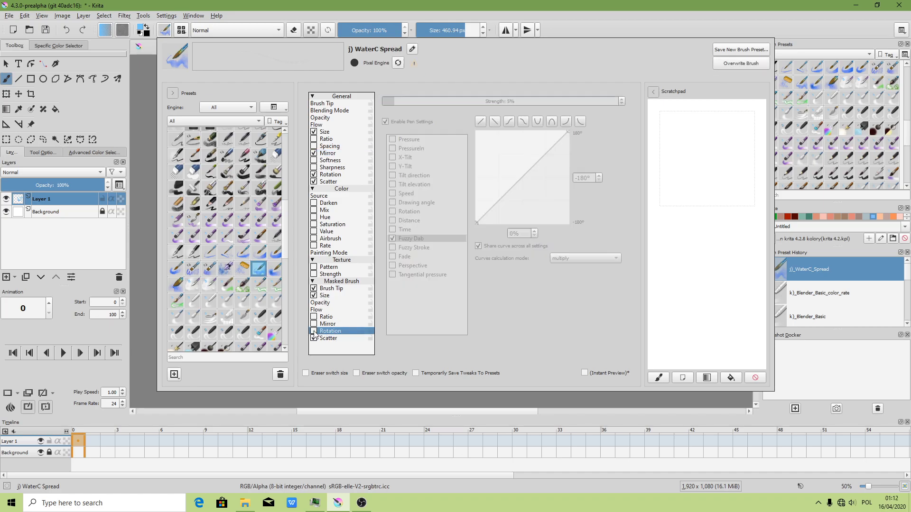
click(314, 333)
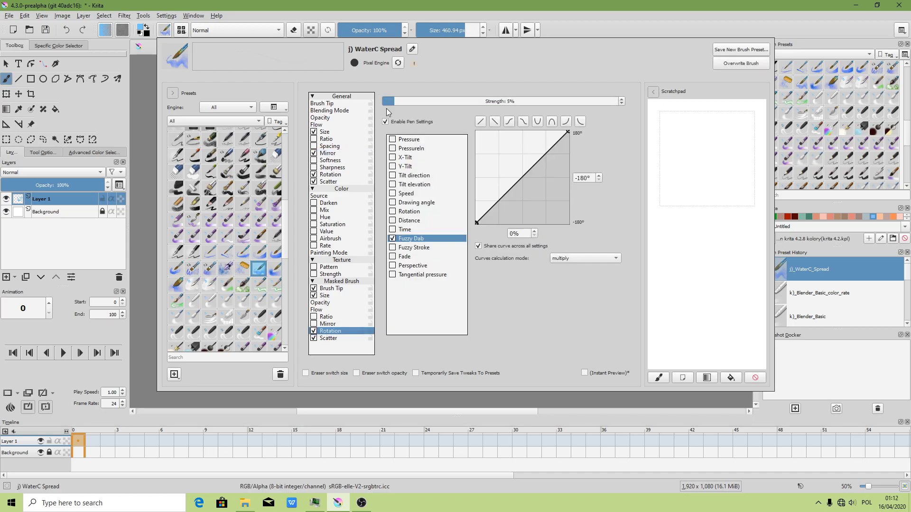
click(430, 100)
drag(430, 100, 623, 105)
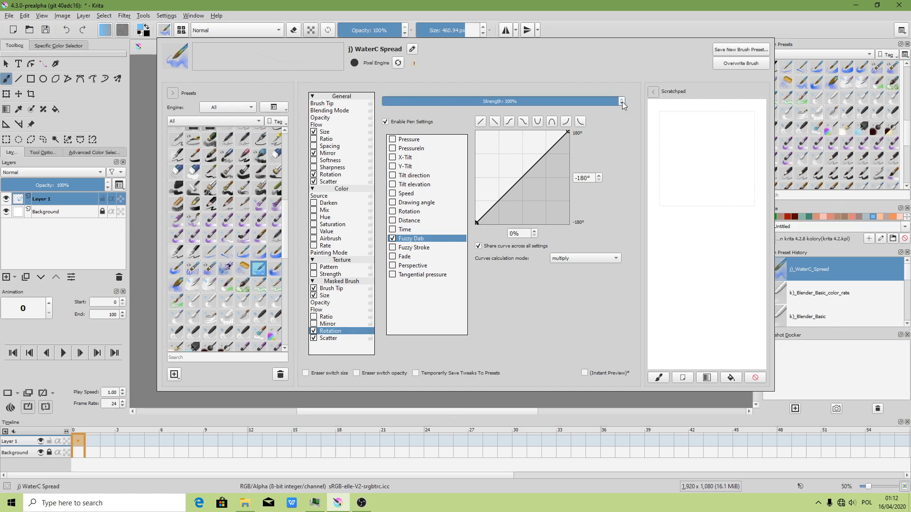
Give Flow a linear, upward-bent pressure curve at 89% strength in addition mode
click(325, 339)
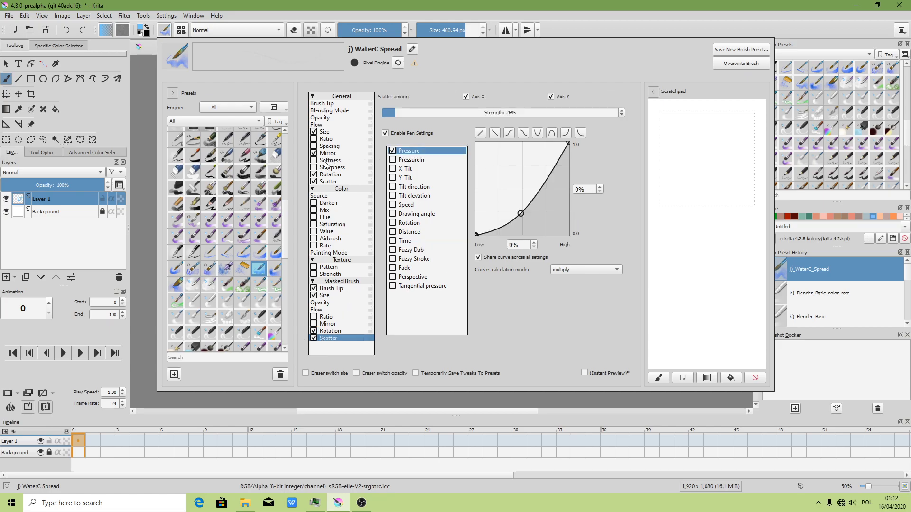
click(324, 125)
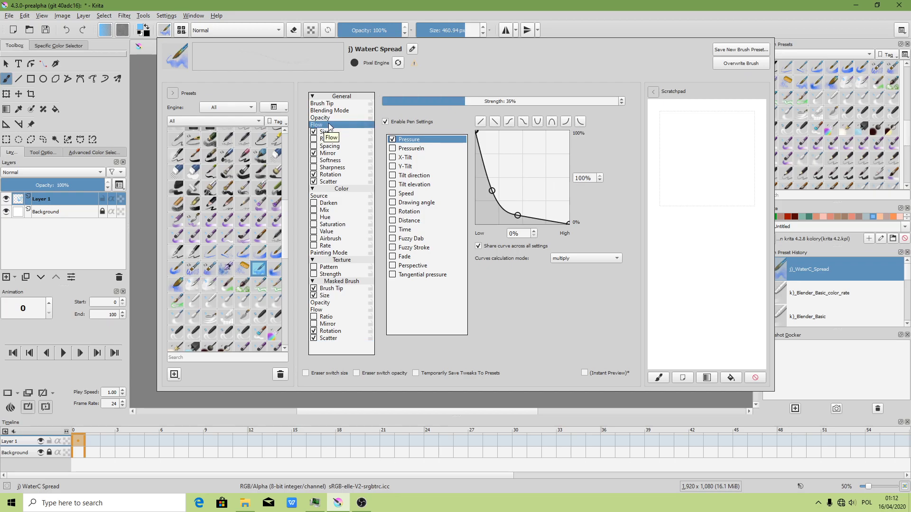
click(482, 123)
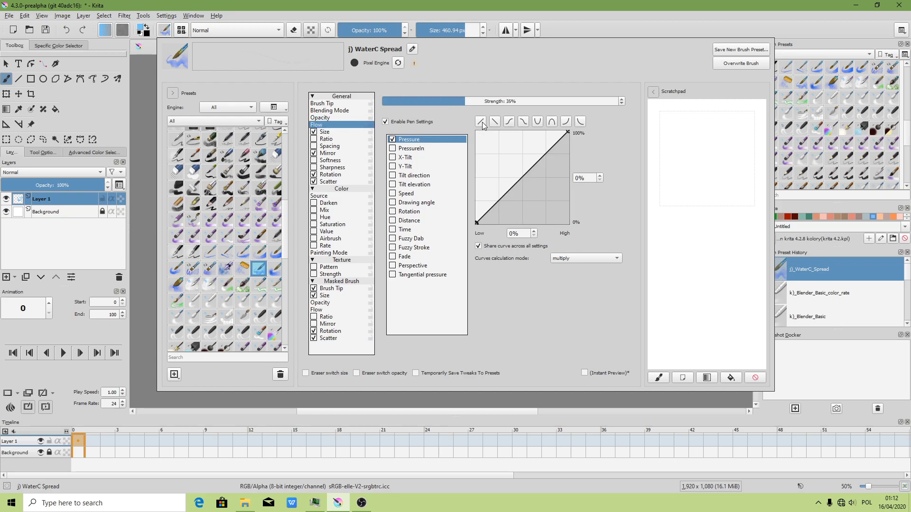
click(514, 176)
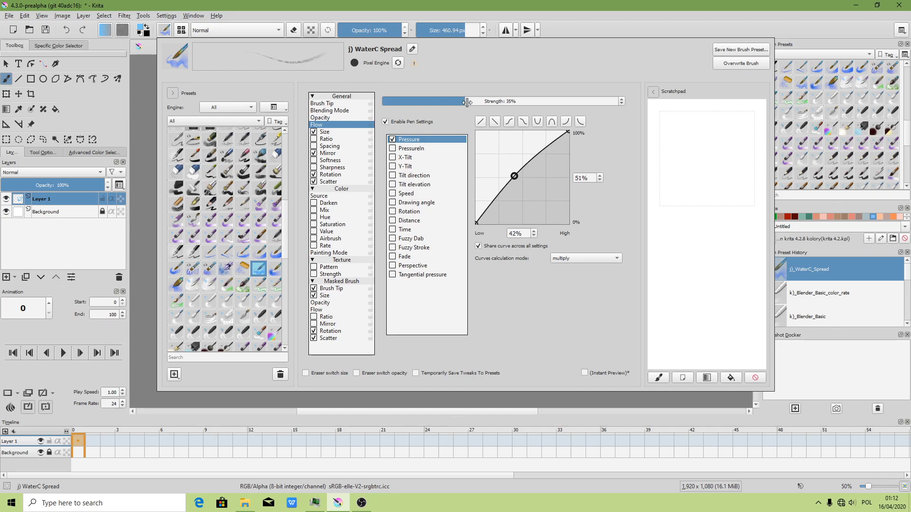
drag(467, 102, 593, 99)
click(731, 63)
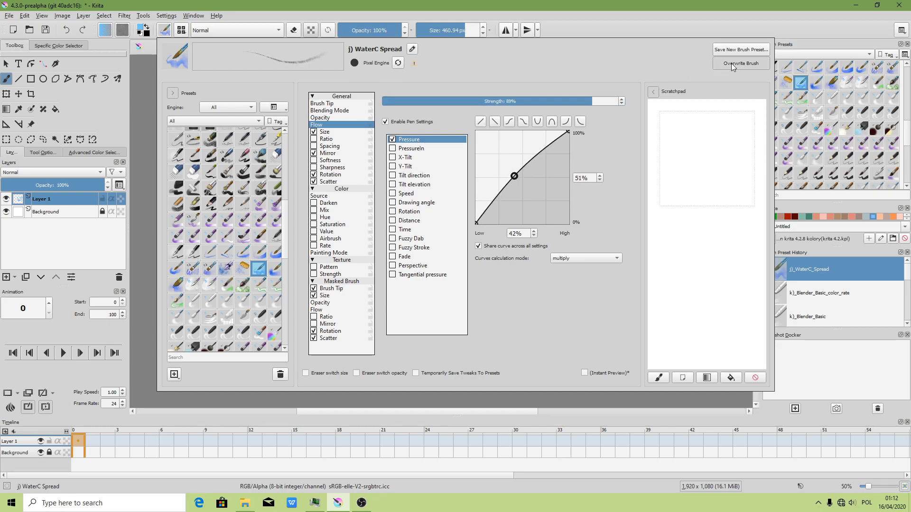
click(582, 260)
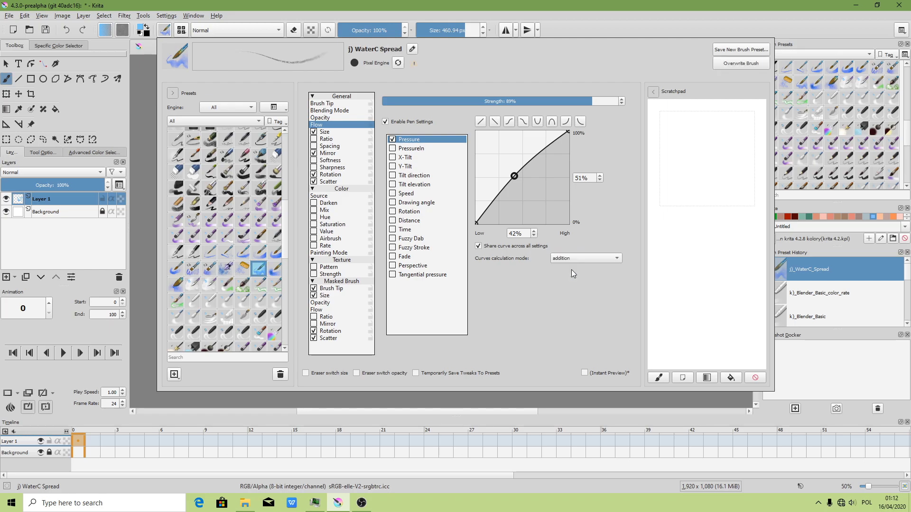
click(695, 24)
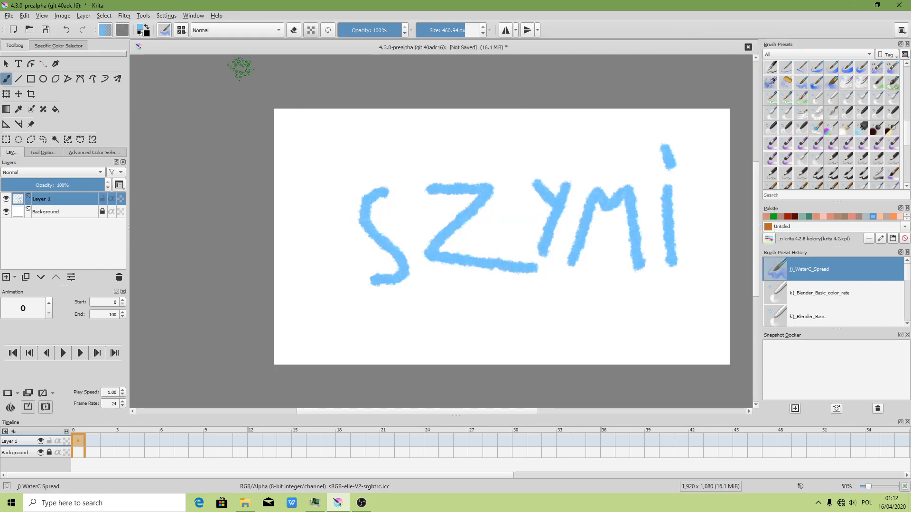
Enable Texture Strength with its curve combined by addition
click(167, 27)
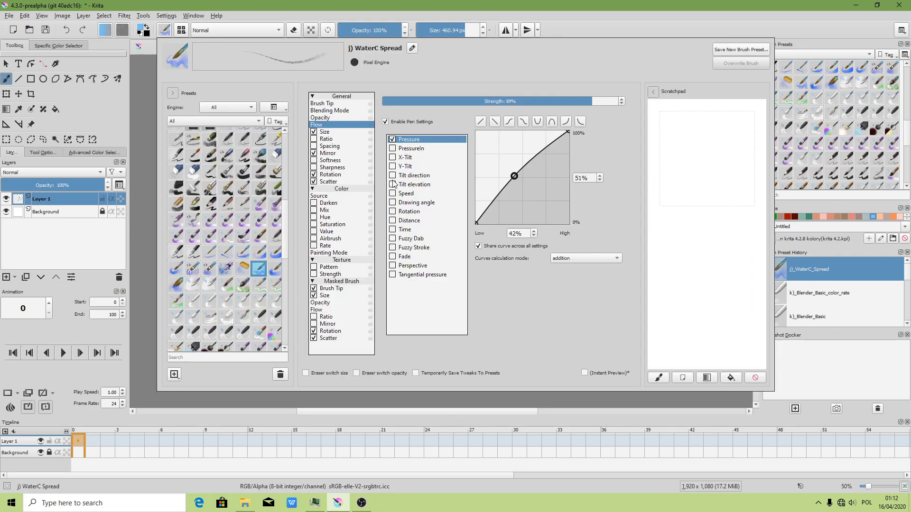
click(326, 132)
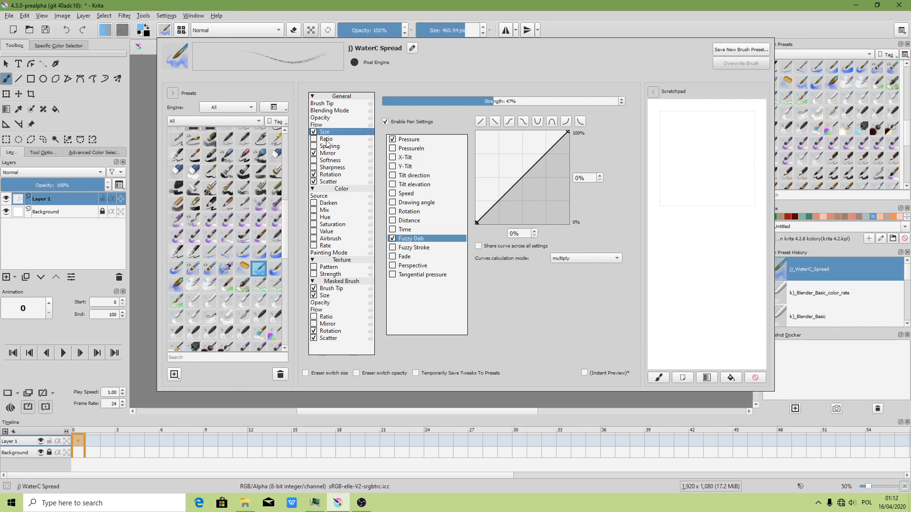
click(328, 104)
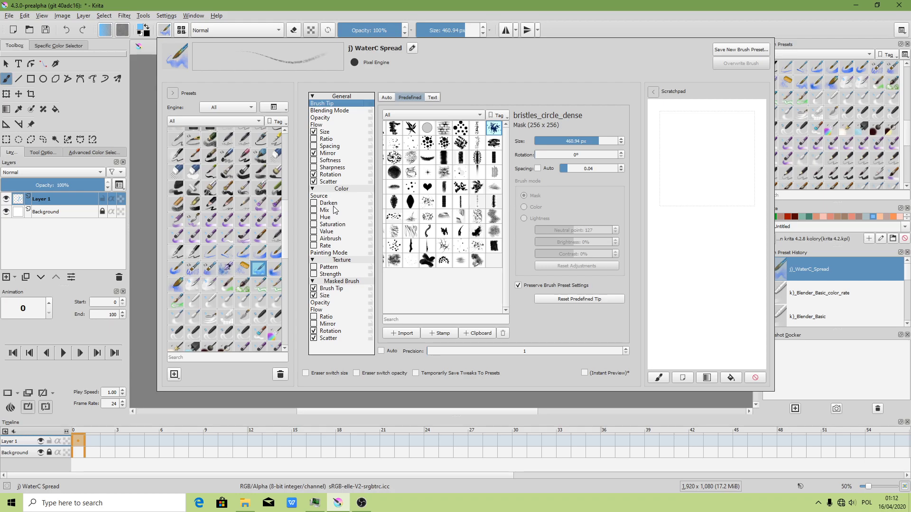
click(331, 267)
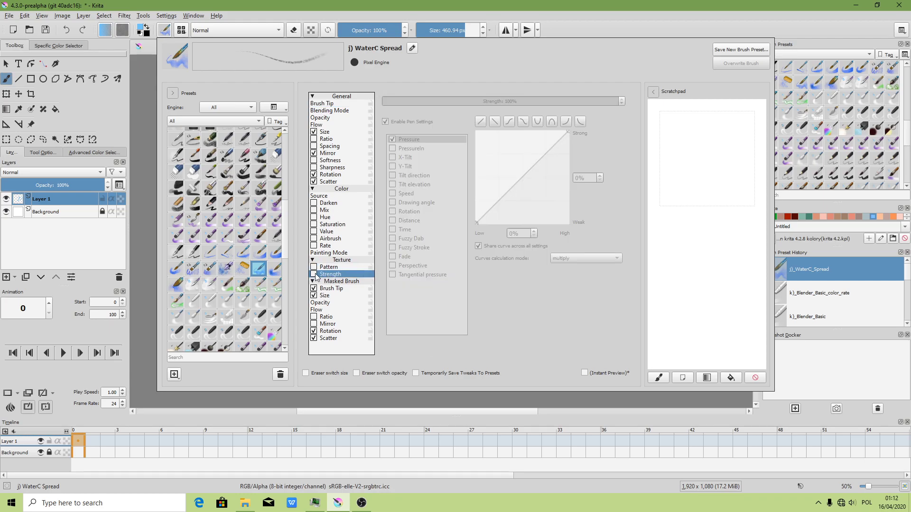
click(314, 275)
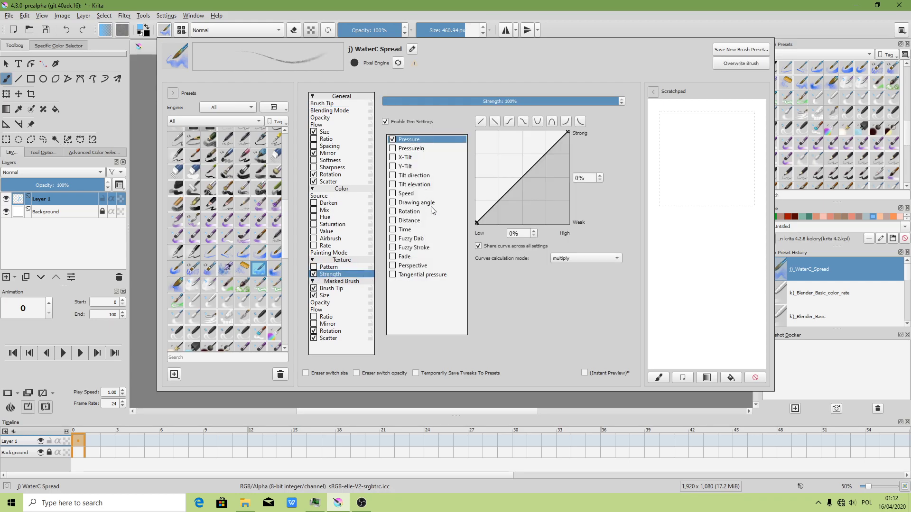
click(568, 257)
Set chisel_dense_smear as the masked brush tip and overwrite the WaterC Spread preset
click(329, 289)
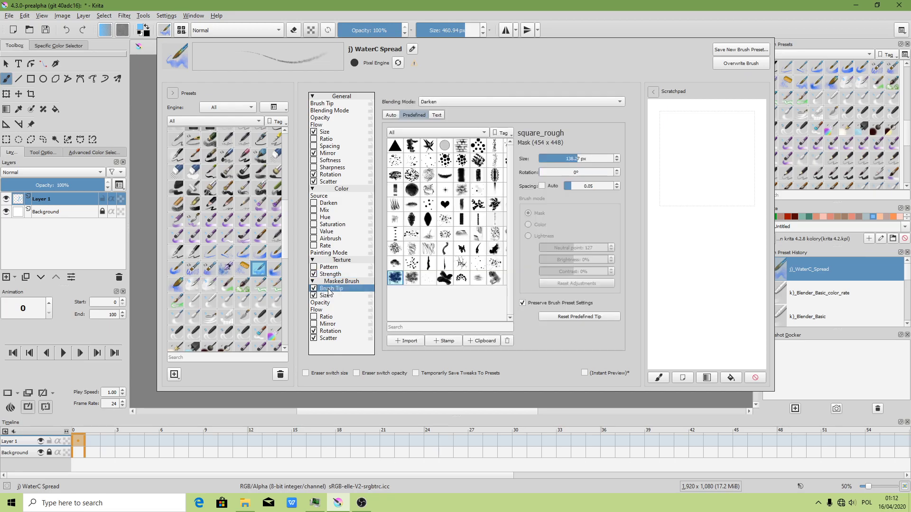
click(461, 176)
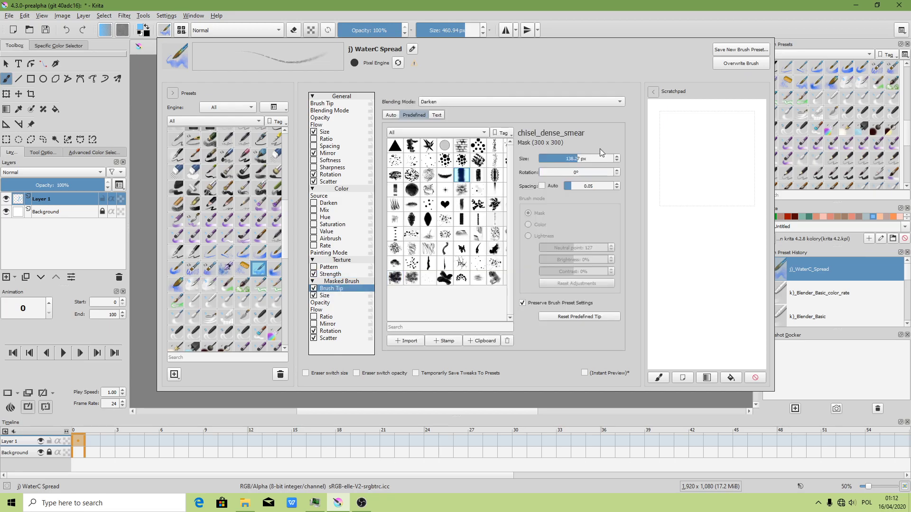
click(742, 63)
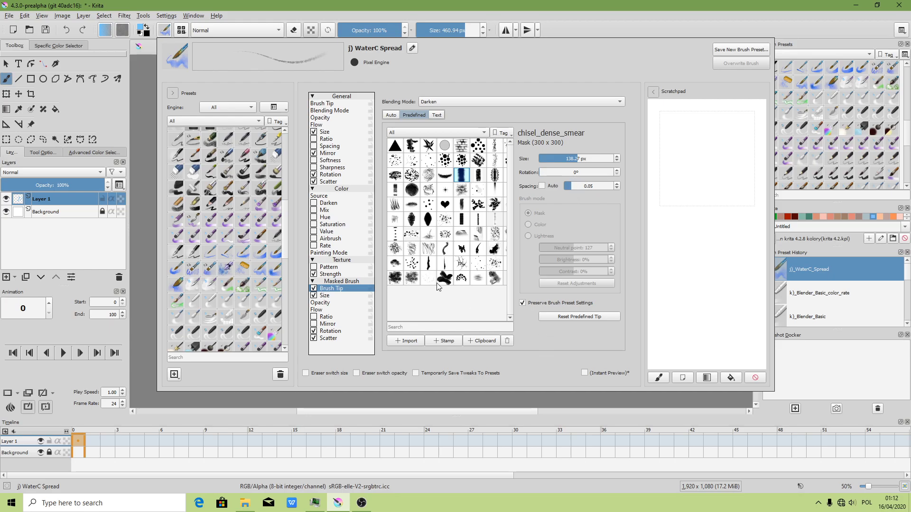
click(673, 15)
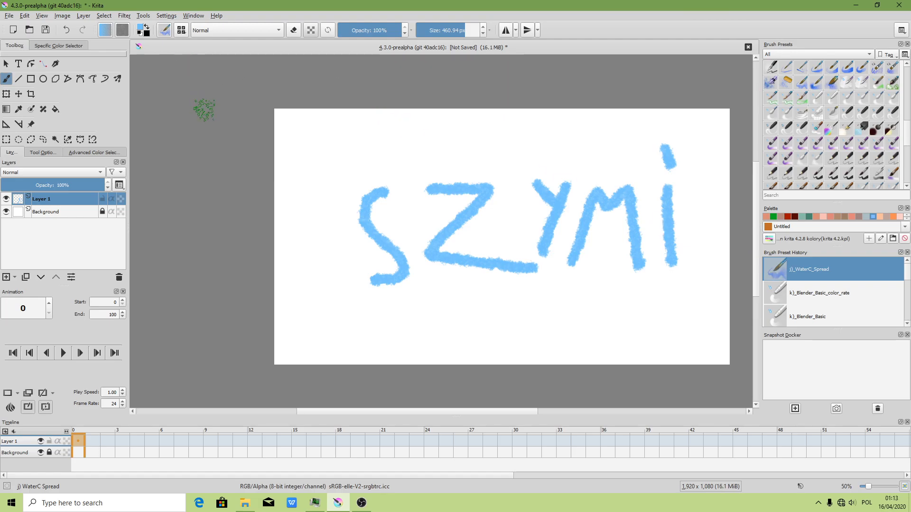
Reduce the WaterC Spread brush size to 139.64 px from the canvas pop-up palette
right_click(304, 165)
drag(308, 179, 306, 175)
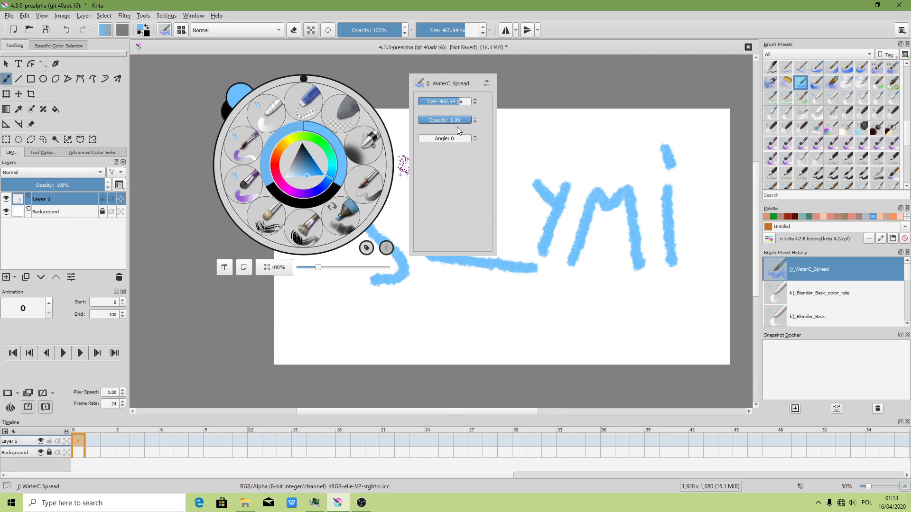
right_click(530, 155)
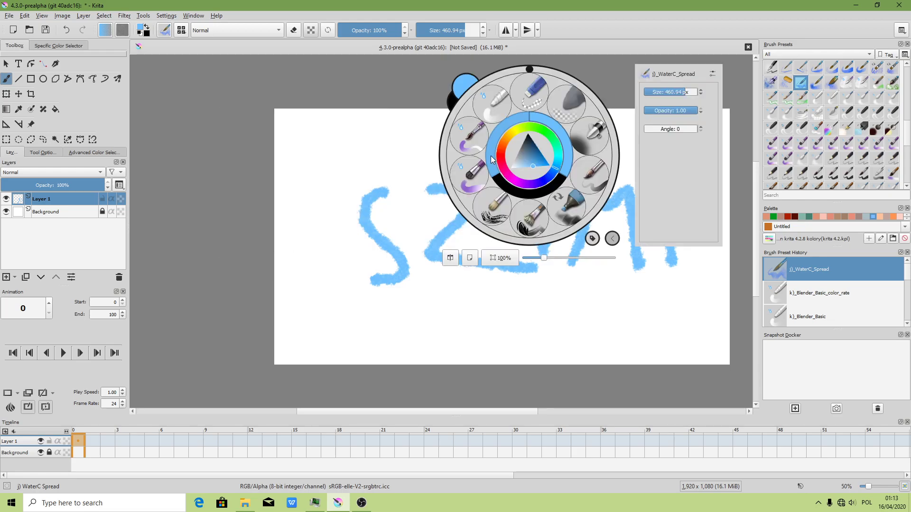
click(449, 30)
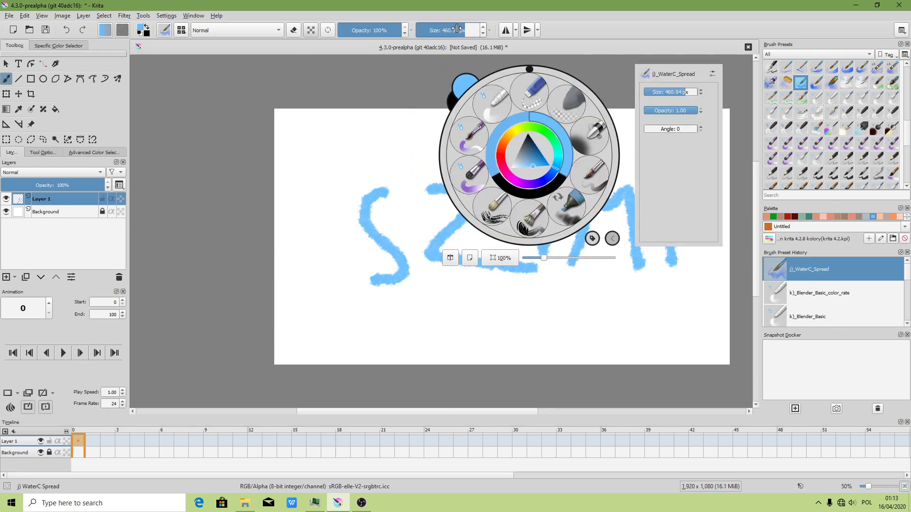
click(333, 124)
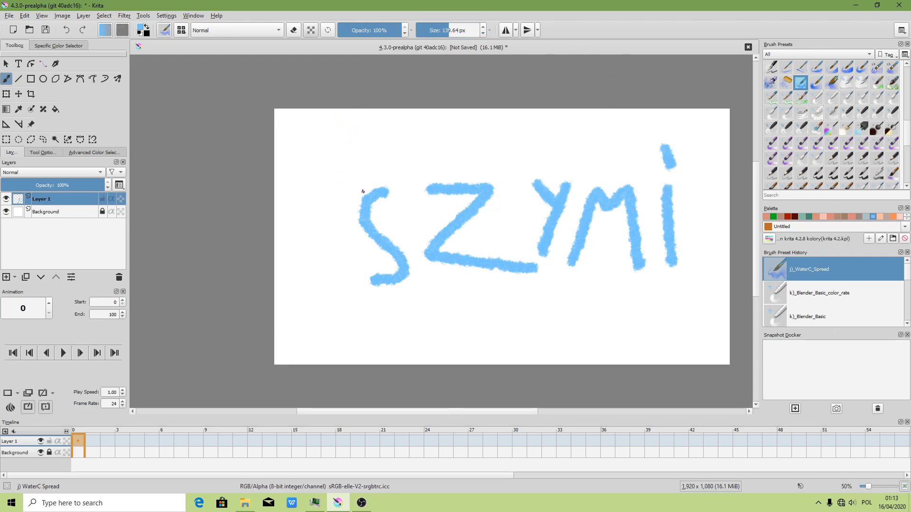
click(164, 30)
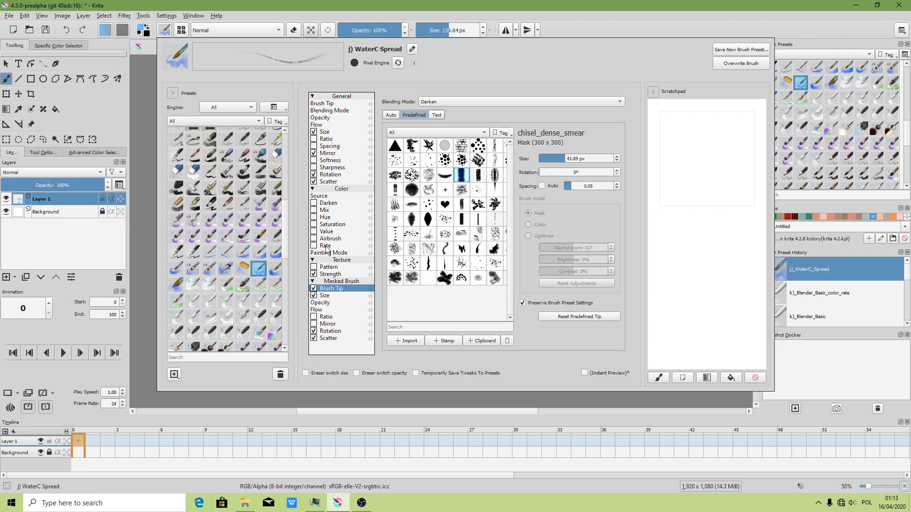
Lower scatter to about 22% and set the size curve to addition, leaving Rate off
click(334, 176)
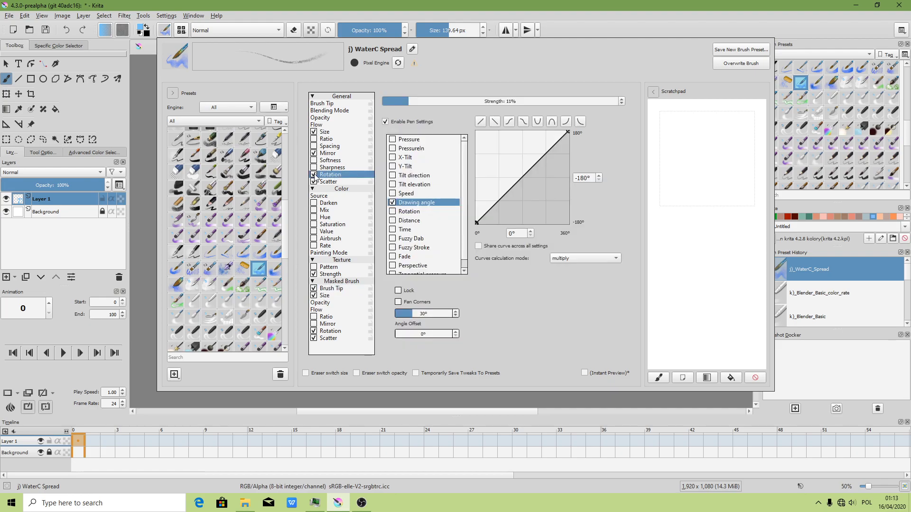
click(322, 185)
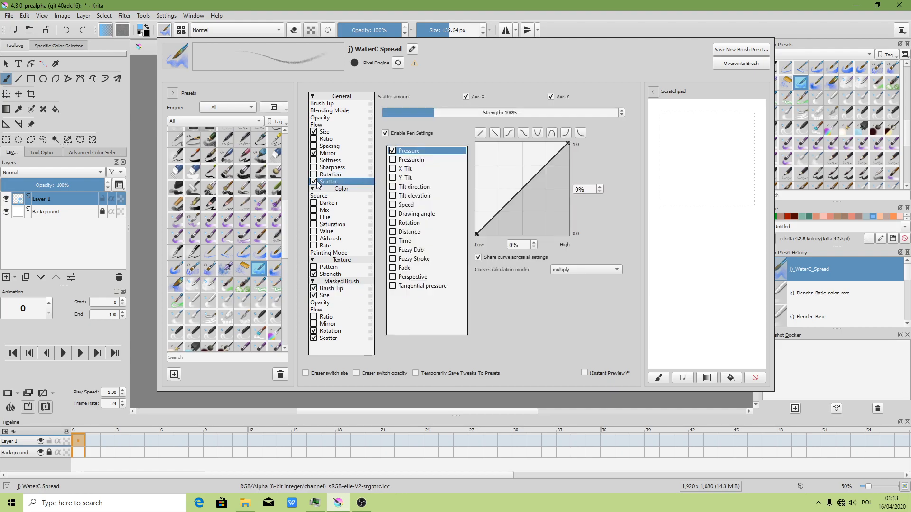
drag(421, 111, 393, 111)
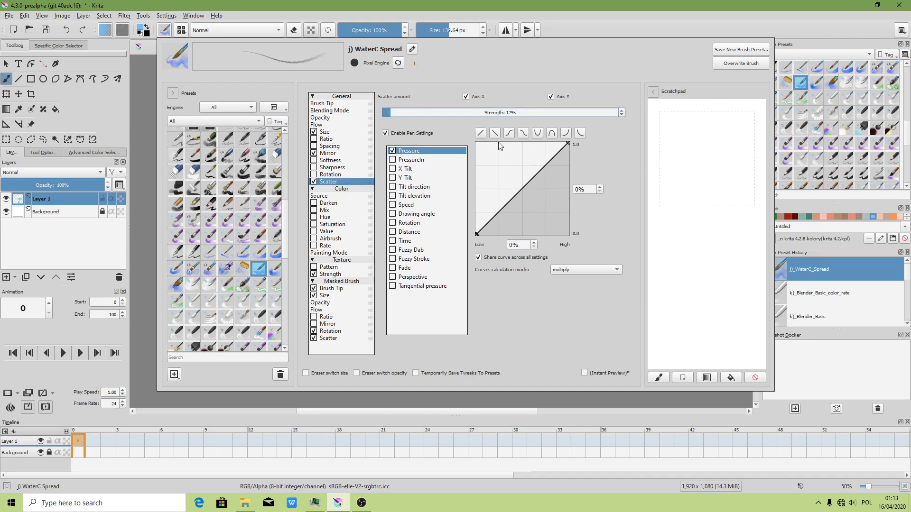
click(330, 155)
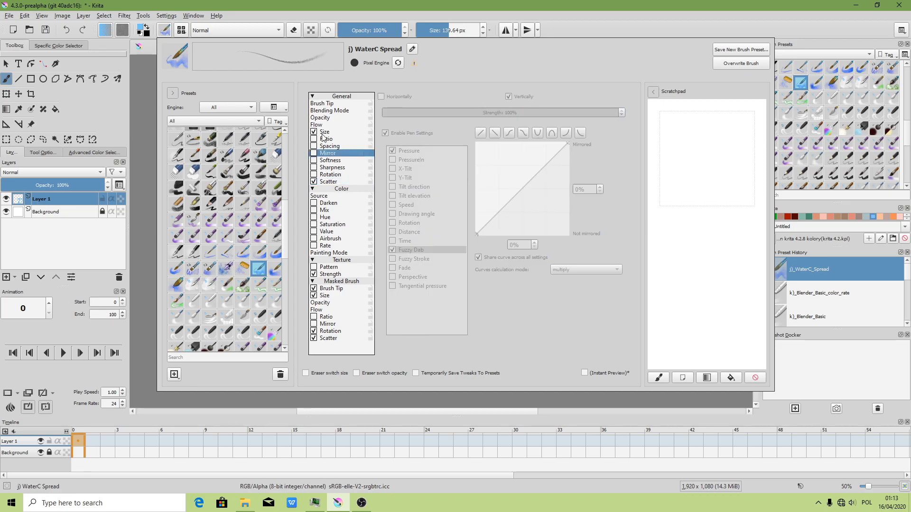
click(325, 134)
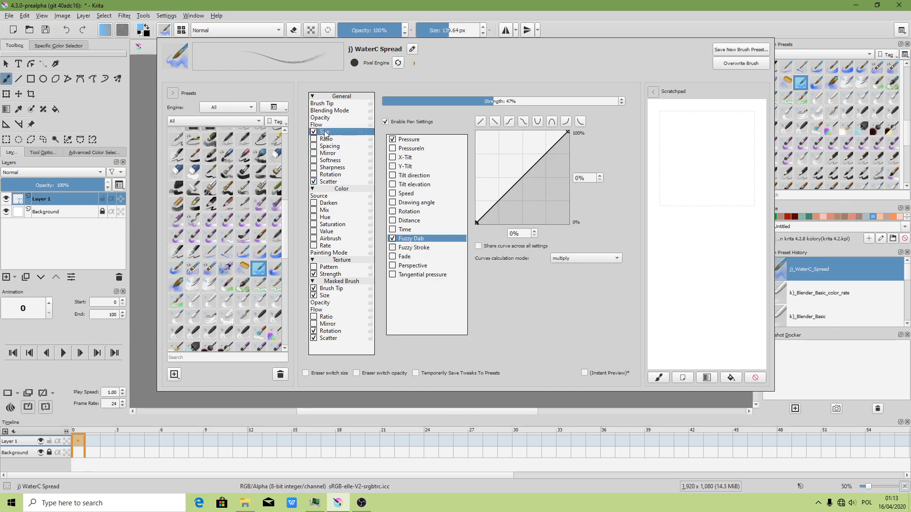
click(585, 258)
click(327, 246)
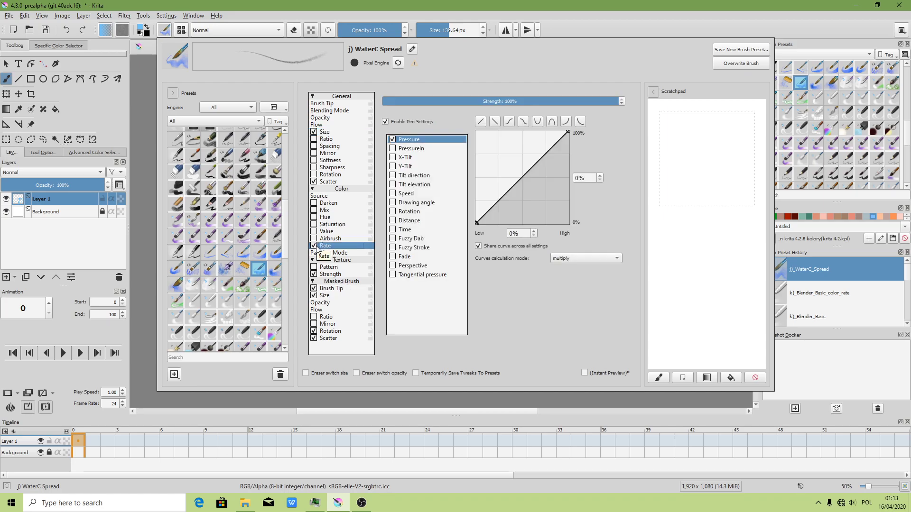
click(314, 246)
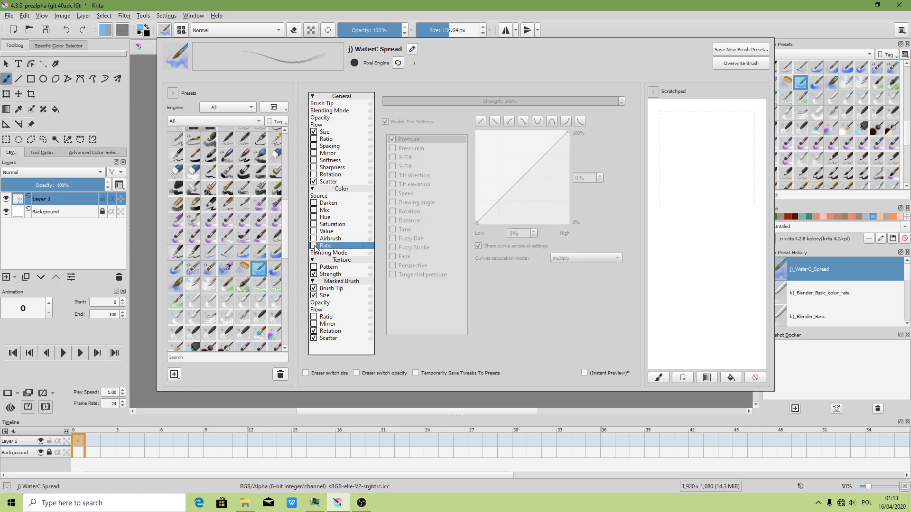
Make masked brush opacity follow linear pen pressure and overwrite the preset
click(327, 303)
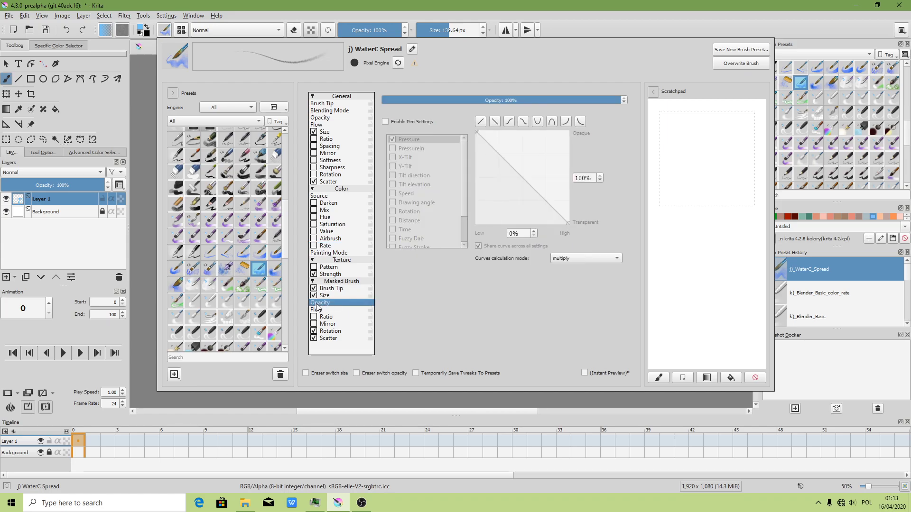
click(384, 123)
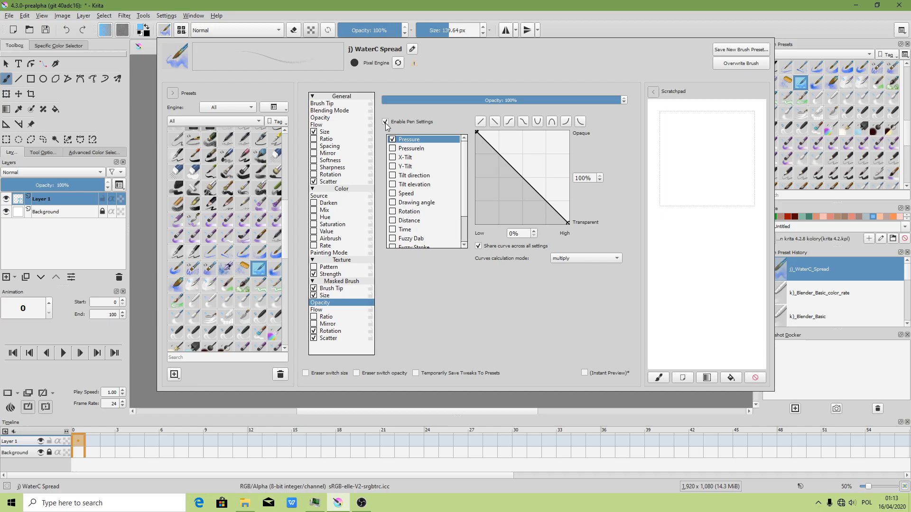
click(482, 122)
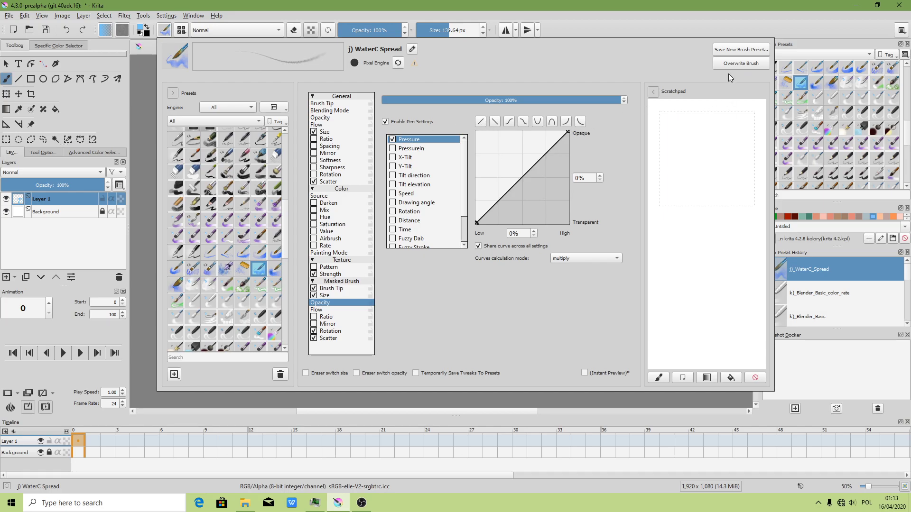
click(739, 65)
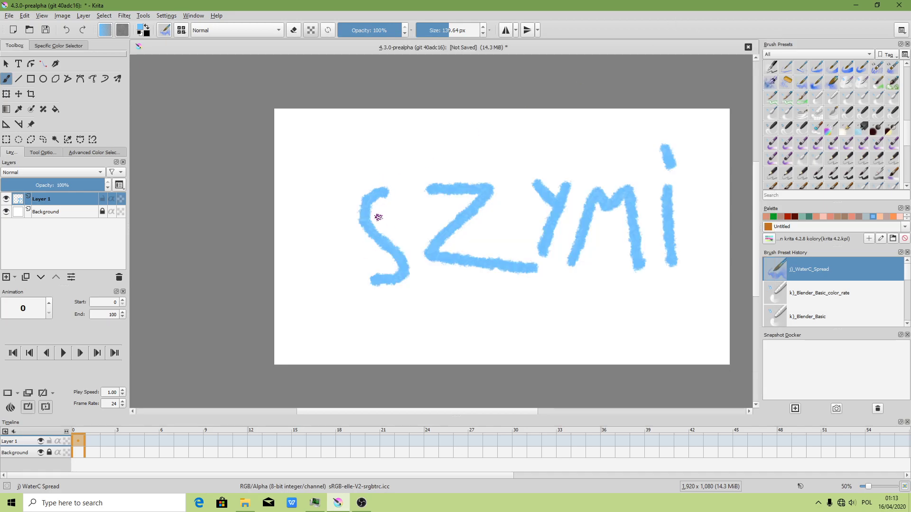
Toggle masked brush rotation and scatter off and back on while reviewing masked brush options
click(166, 31)
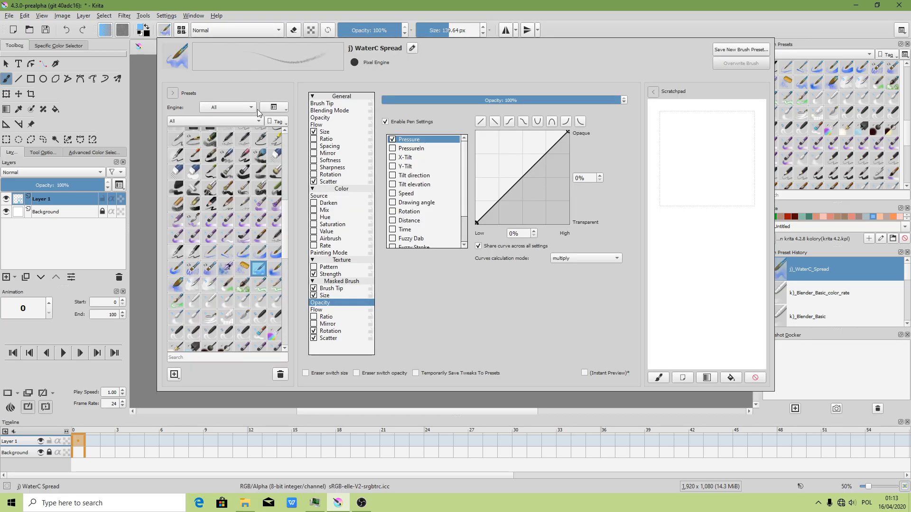
click(326, 332)
click(313, 332)
click(316, 338)
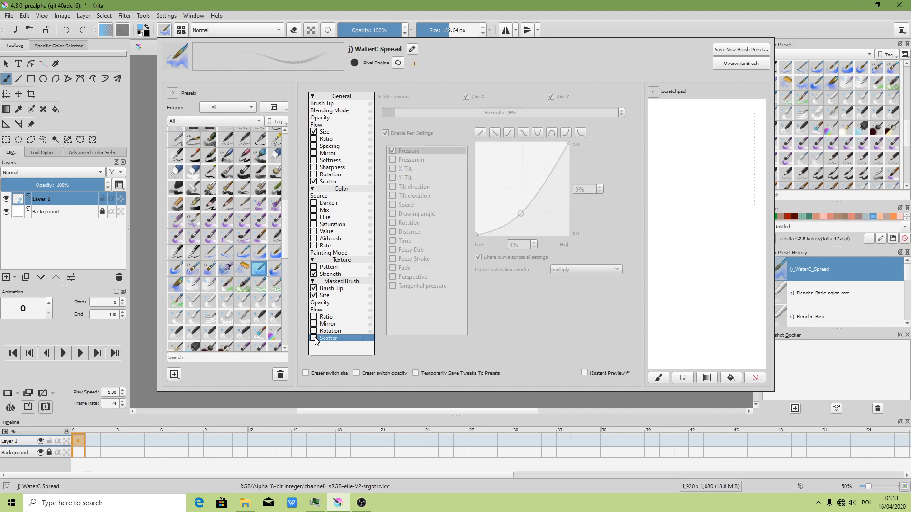
click(315, 338)
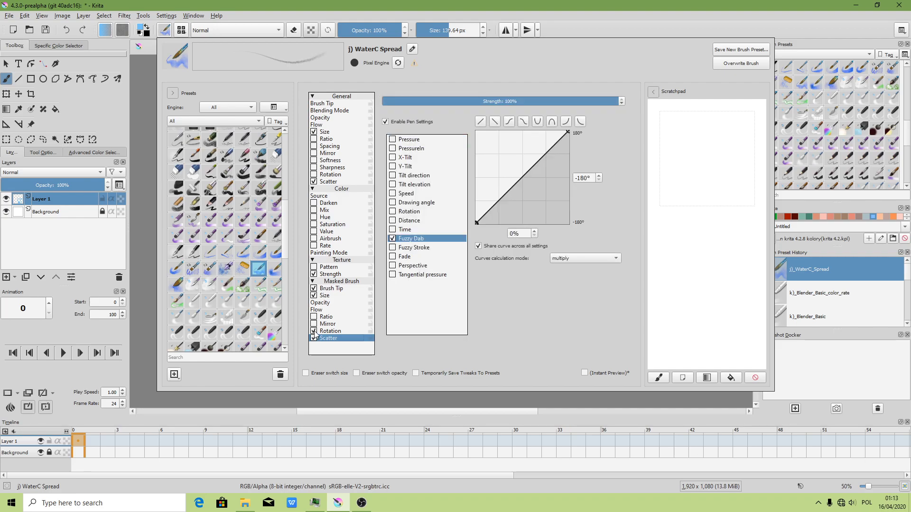
click(330, 332)
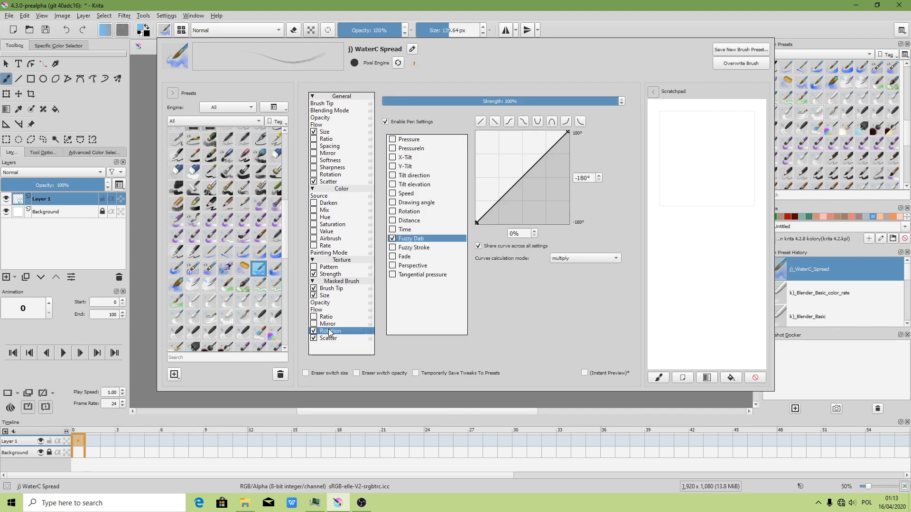
click(329, 275)
click(324, 295)
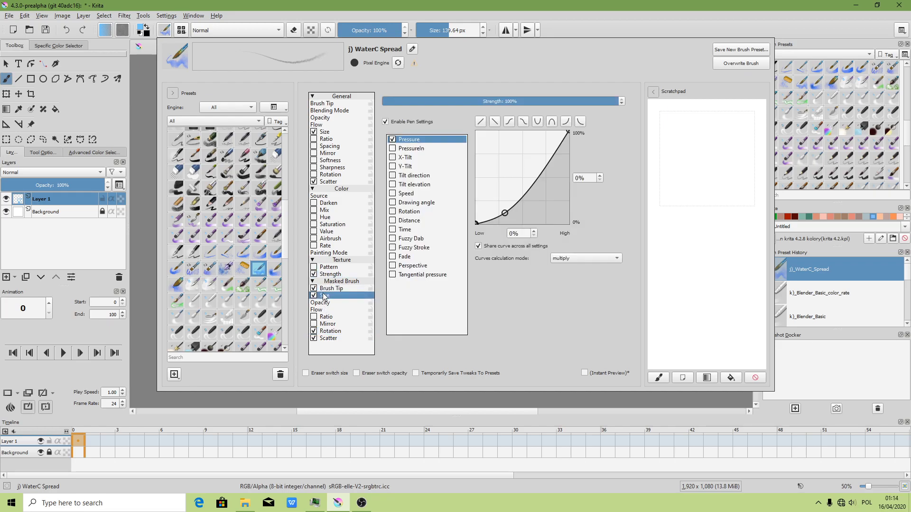
click(327, 182)
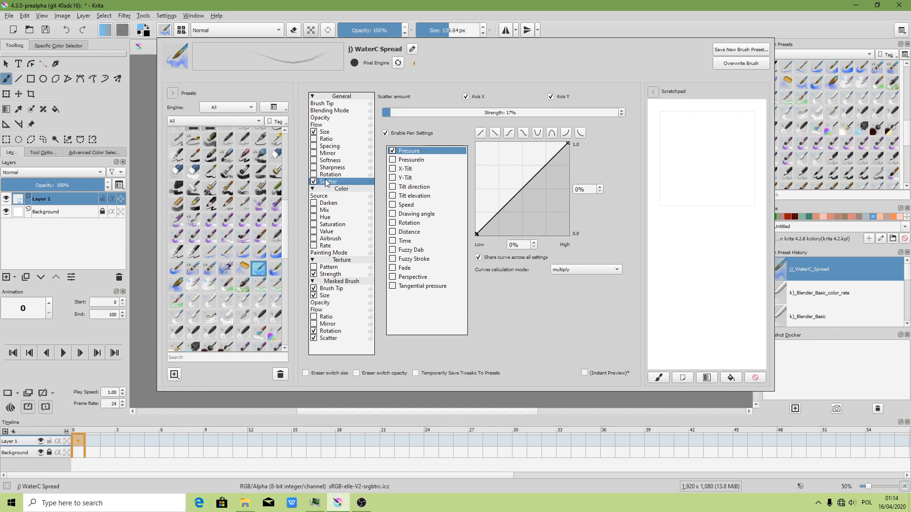
Set size strength to 58%, remove Fuzzy Dab, and make the size pressure curve linear
click(326, 131)
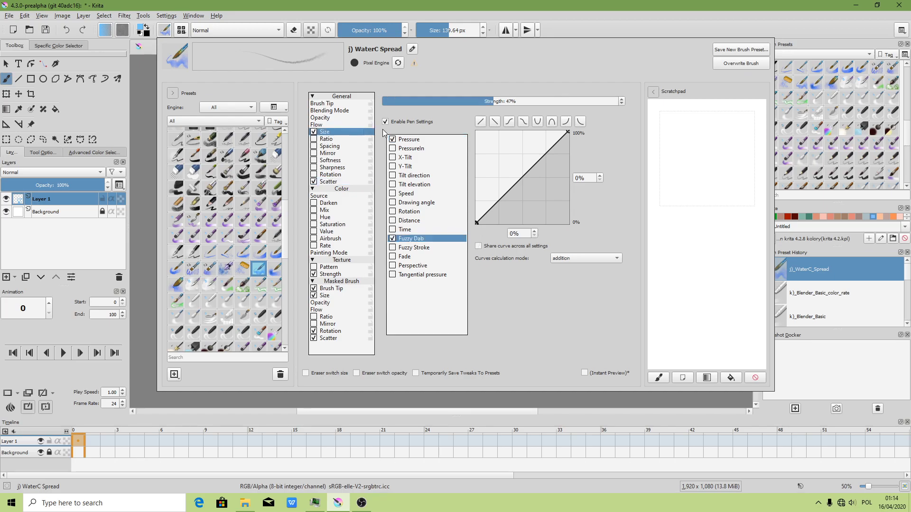
drag(497, 106, 521, 98)
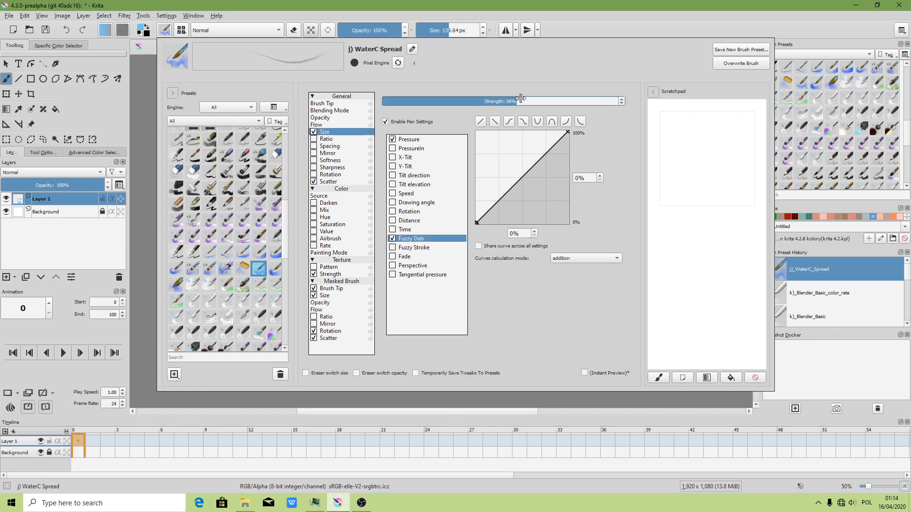
click(393, 239)
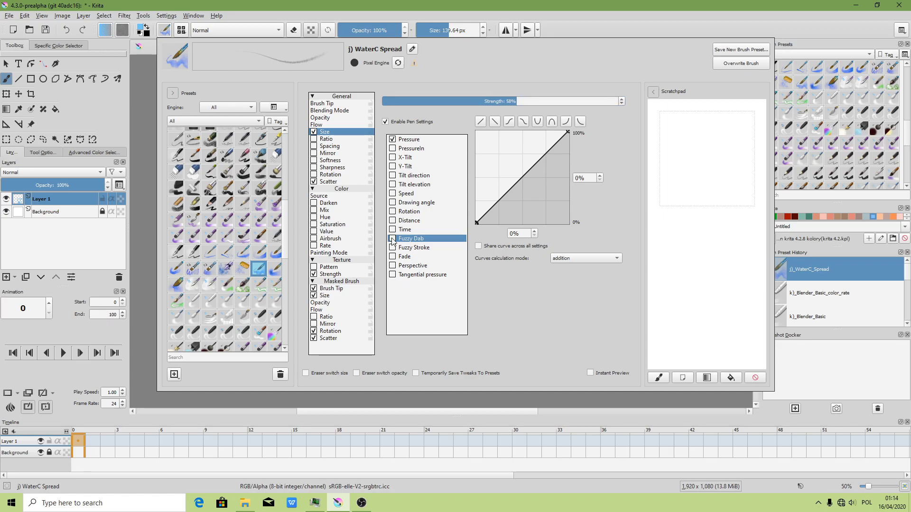
click(404, 140)
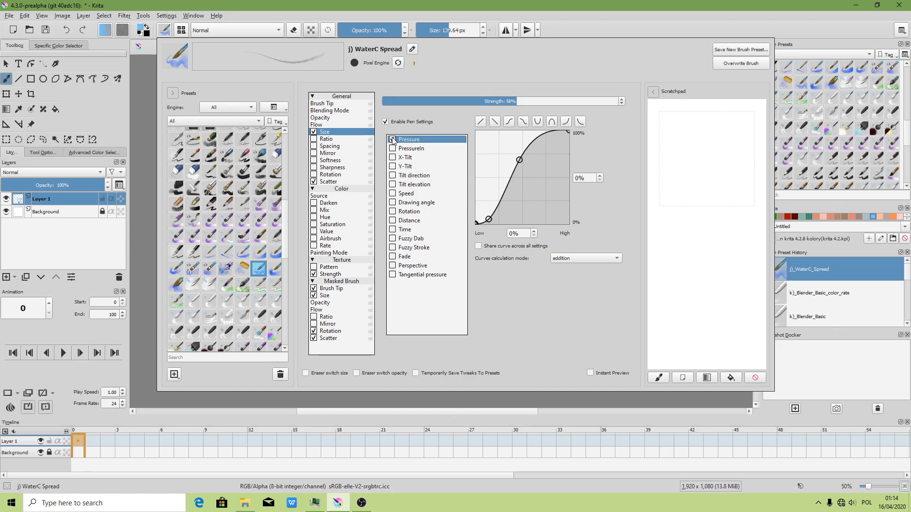
click(495, 122)
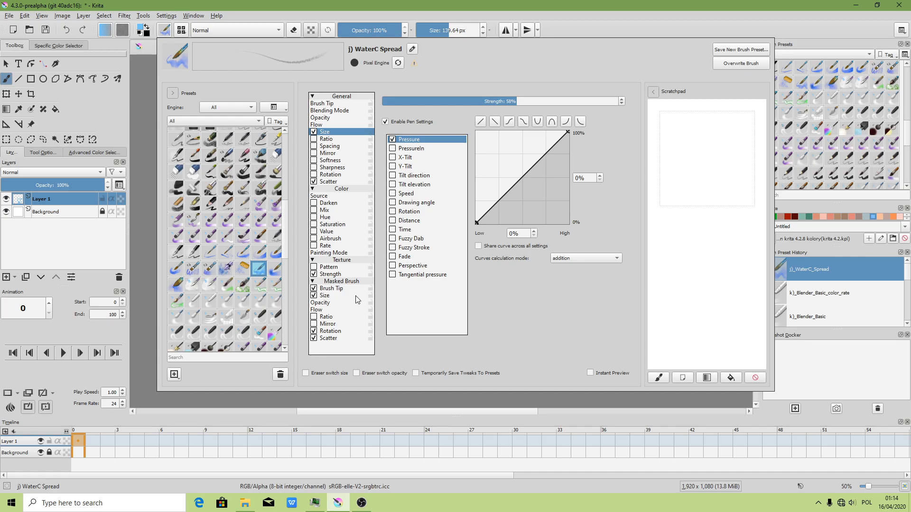
Keep the blending mode at Normal and overwrite the WaterC Spread preset
click(325, 118)
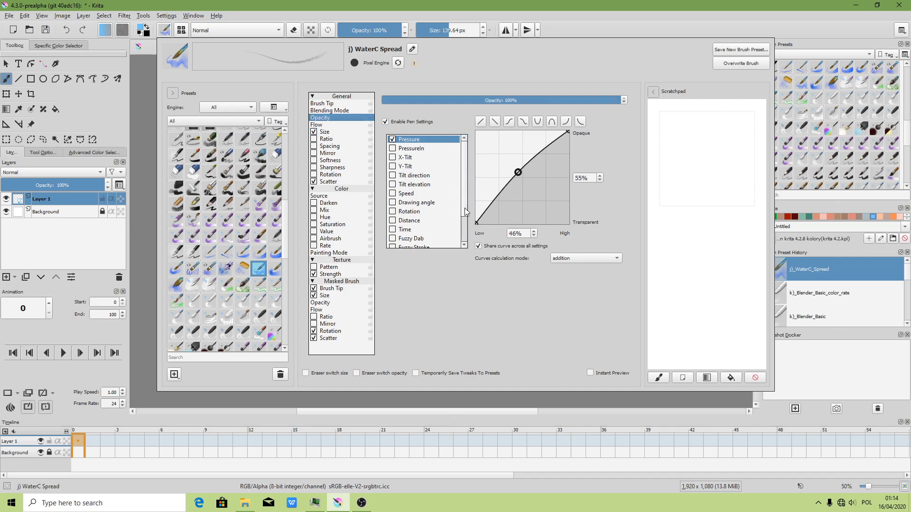
scroll(460, 245, down, 2)
click(340, 111)
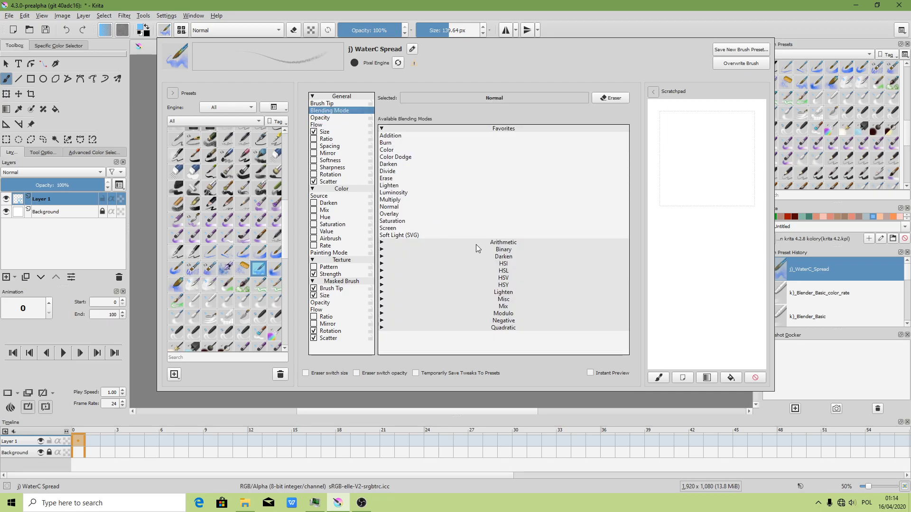
click(394, 208)
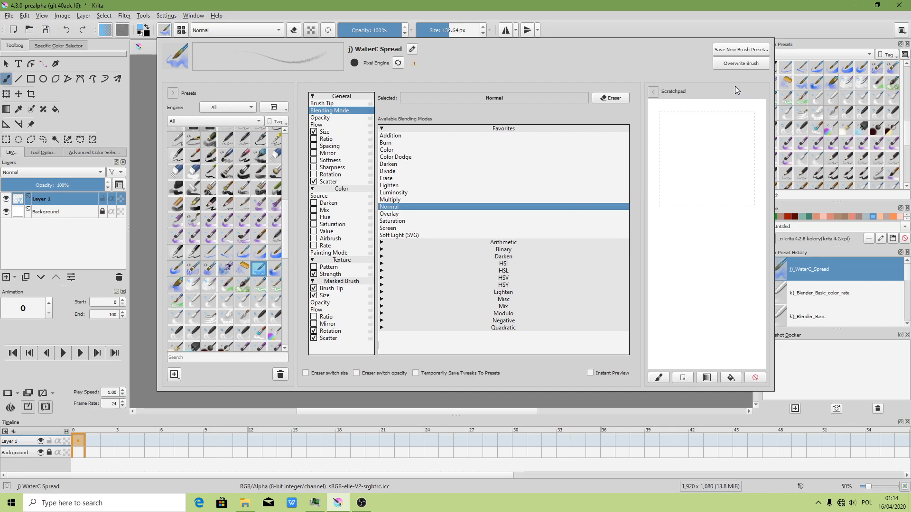
click(741, 63)
click(719, 16)
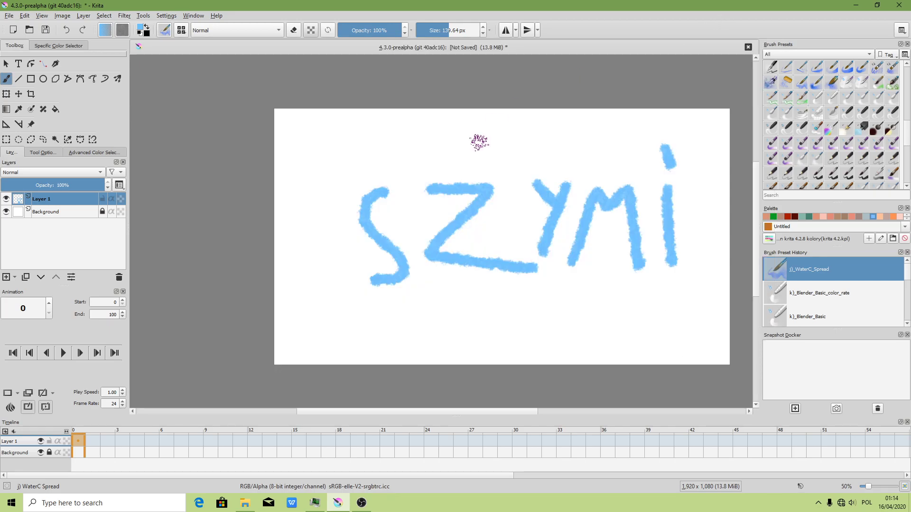
scroll(449, 179, up, 1)
scroll(378, 204, up, 1)
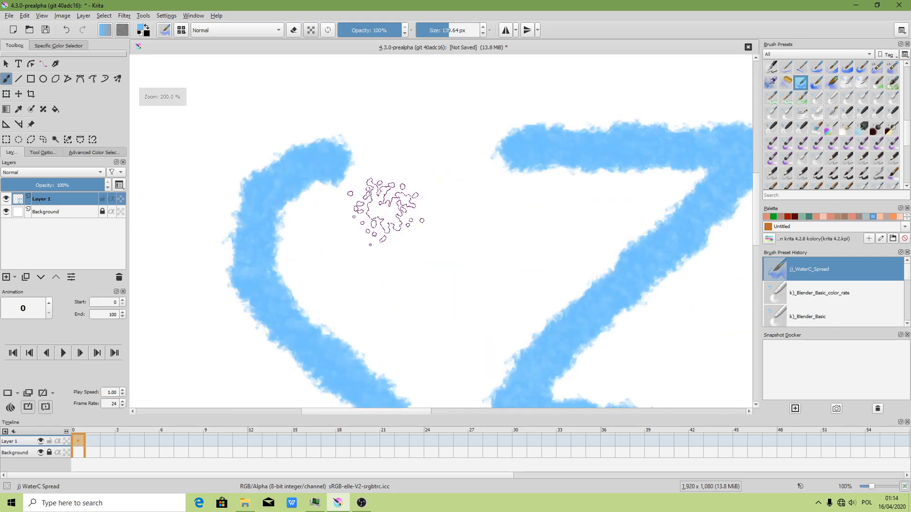
scroll(380, 203, up, 1)
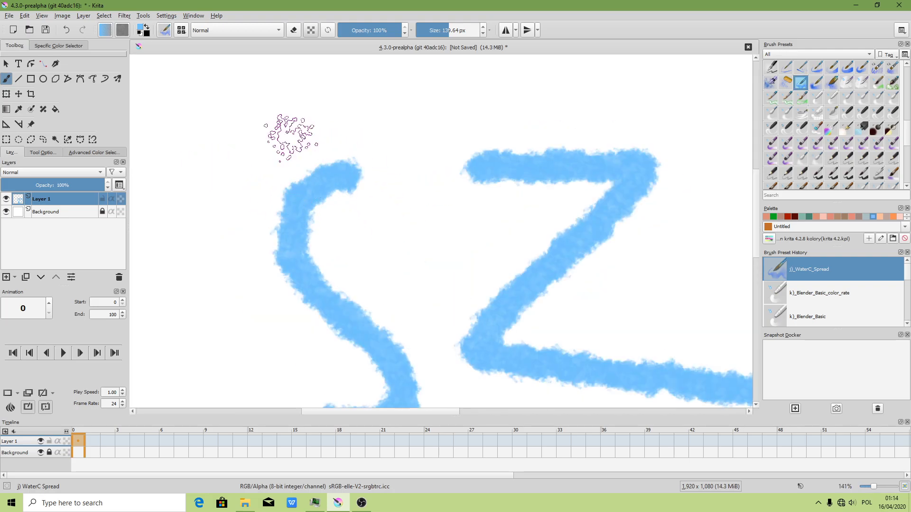
click(165, 30)
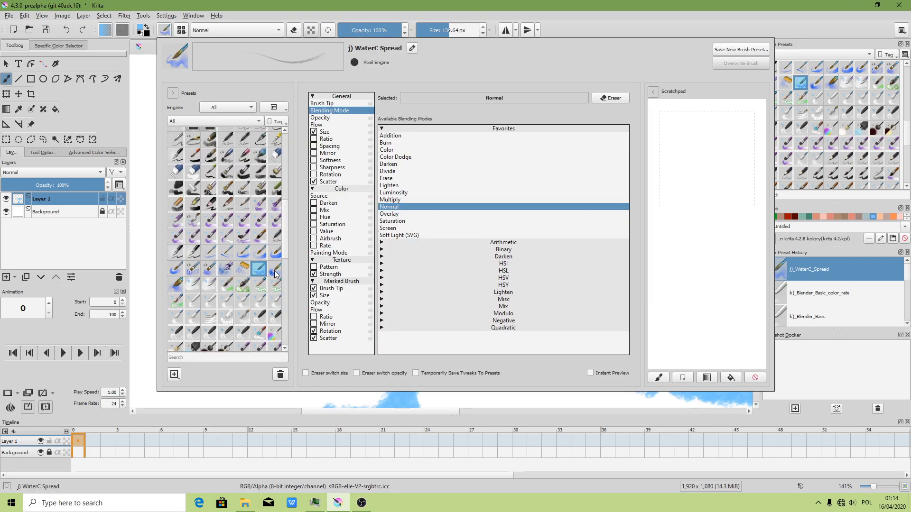
Raise WaterC Spread's size strength to 100% and overwrite the preset
click(330, 133)
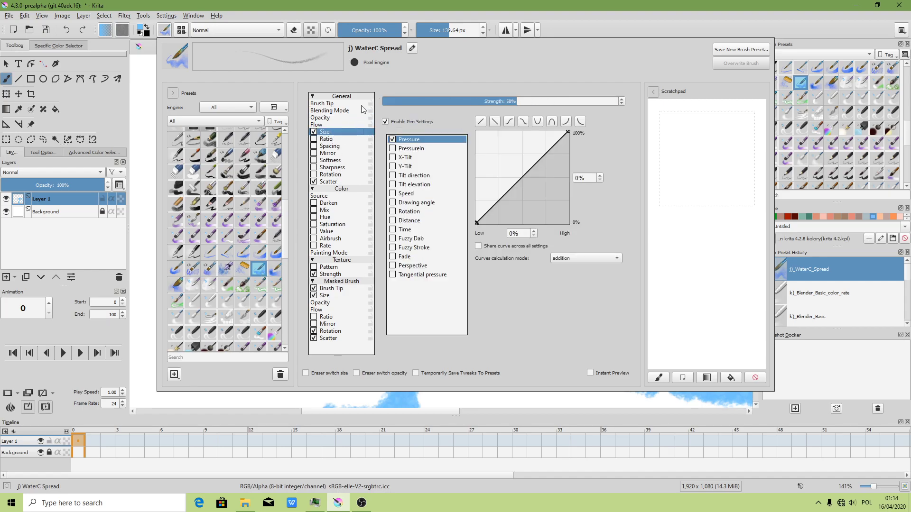
drag(522, 102, 626, 101)
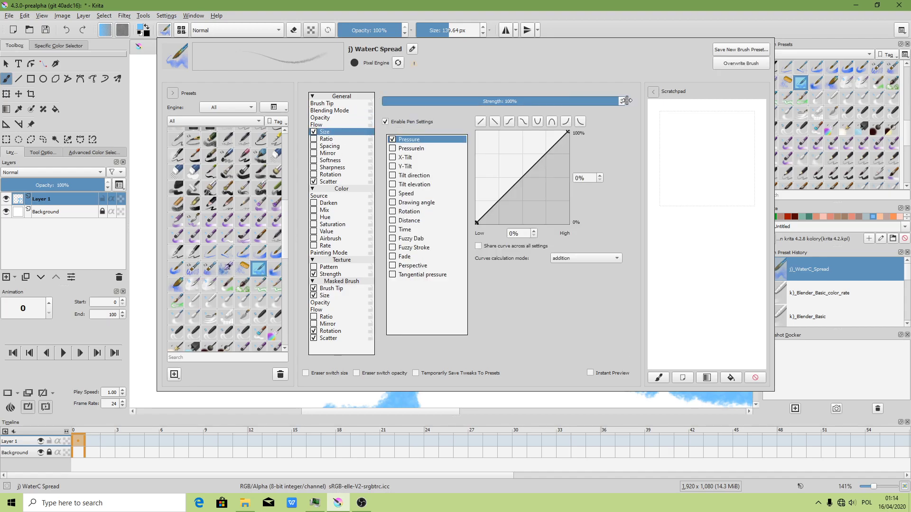
click(755, 65)
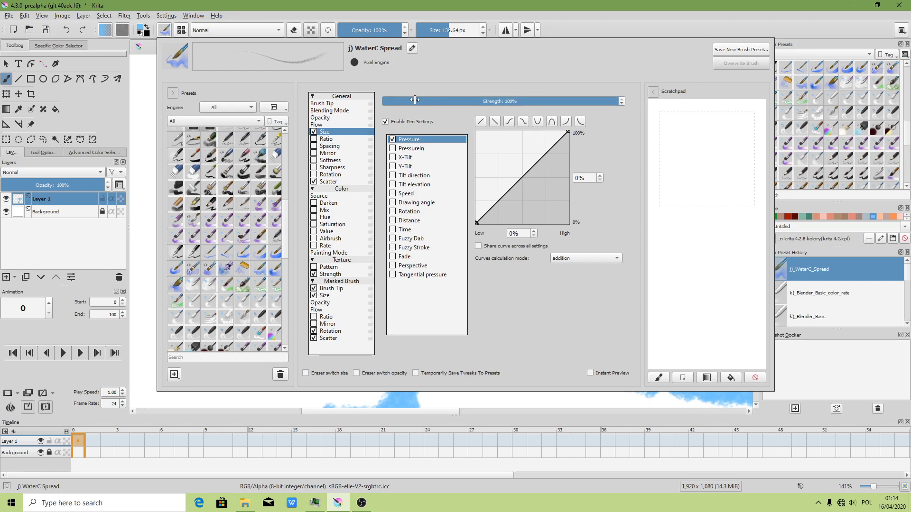
Enable Ratio driven by tilt elevation with an upward-bent curve, and overwrite the preset
click(325, 139)
click(314, 139)
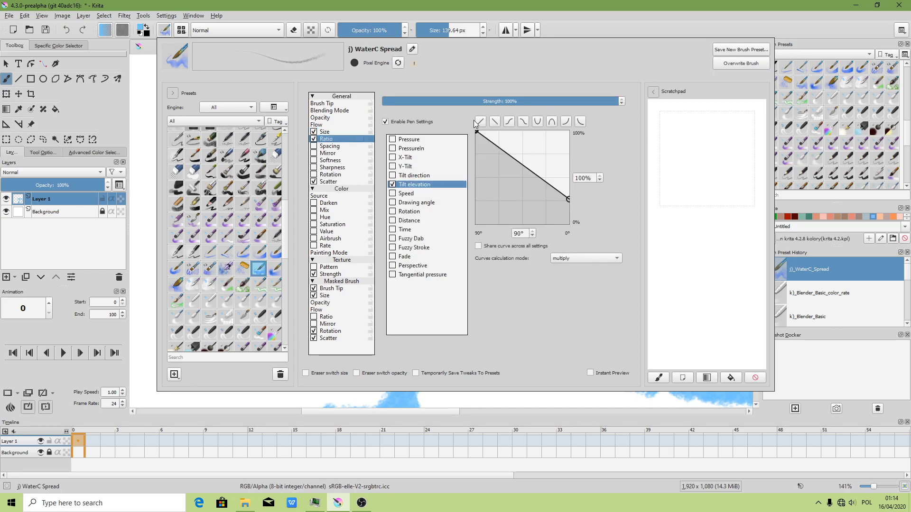
click(479, 121)
drag(509, 180, 508, 171)
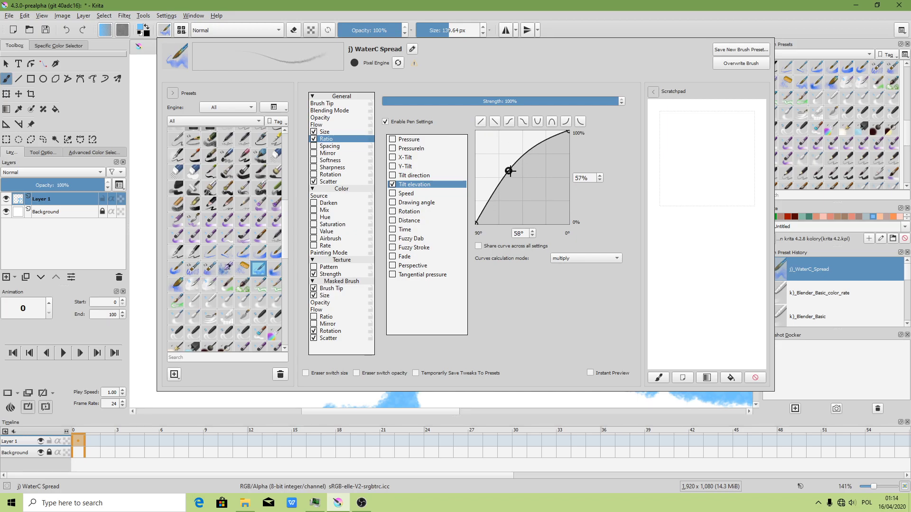
click(745, 64)
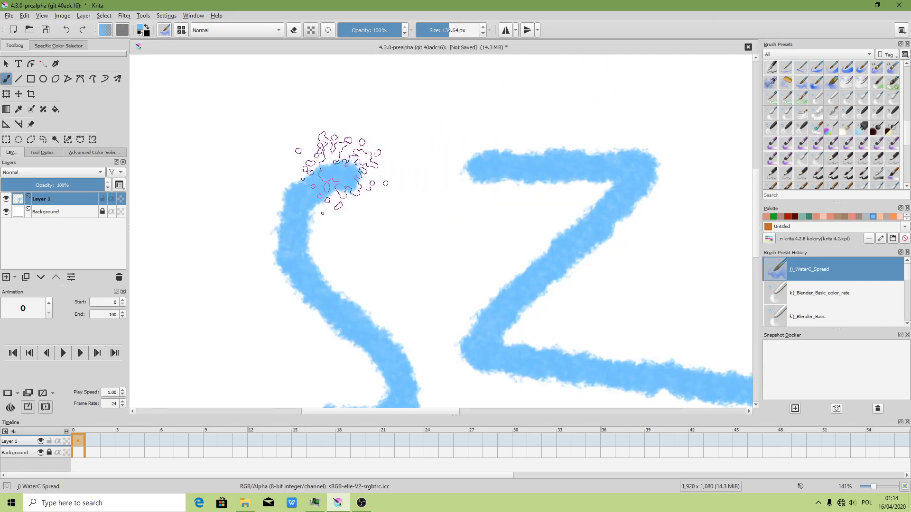
Choose the blue 296 - pedzel palette swatch and reopen the WaterC Spread brush editor
scroll(351, 183, down, 1)
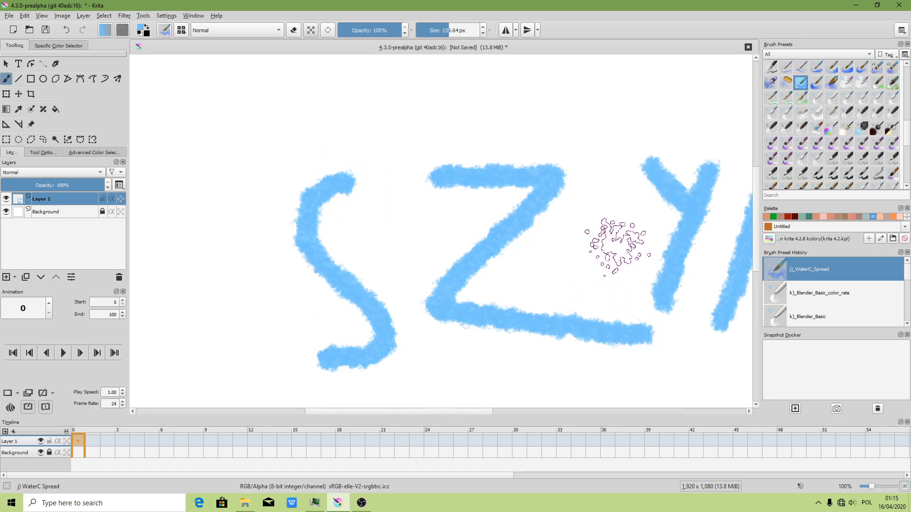
click(873, 218)
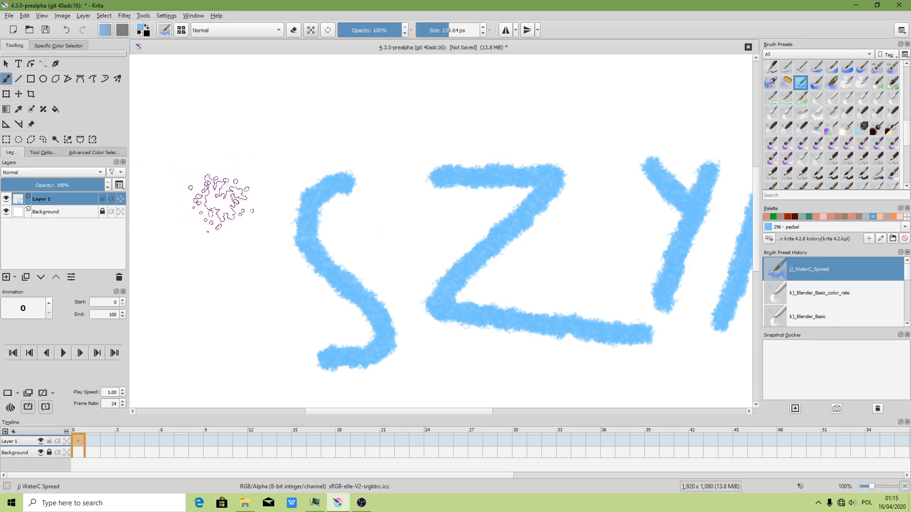
click(164, 30)
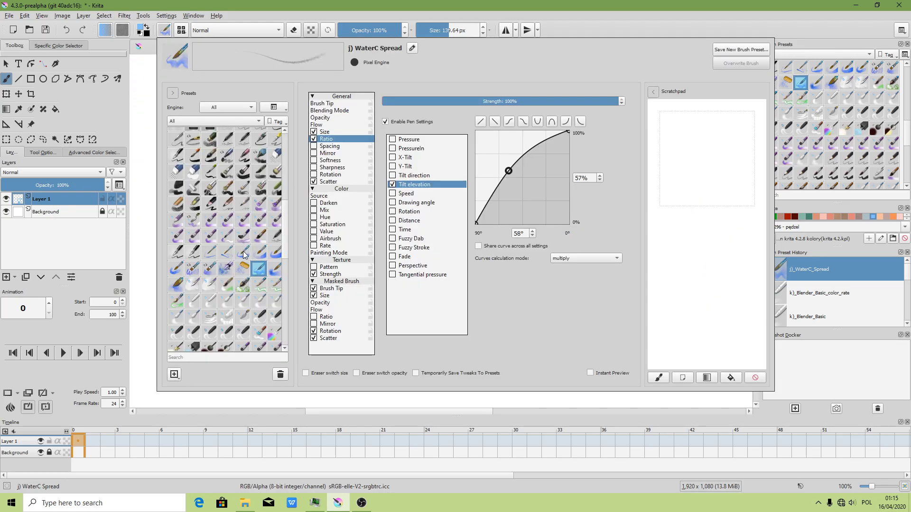
mouse_move(177, 284)
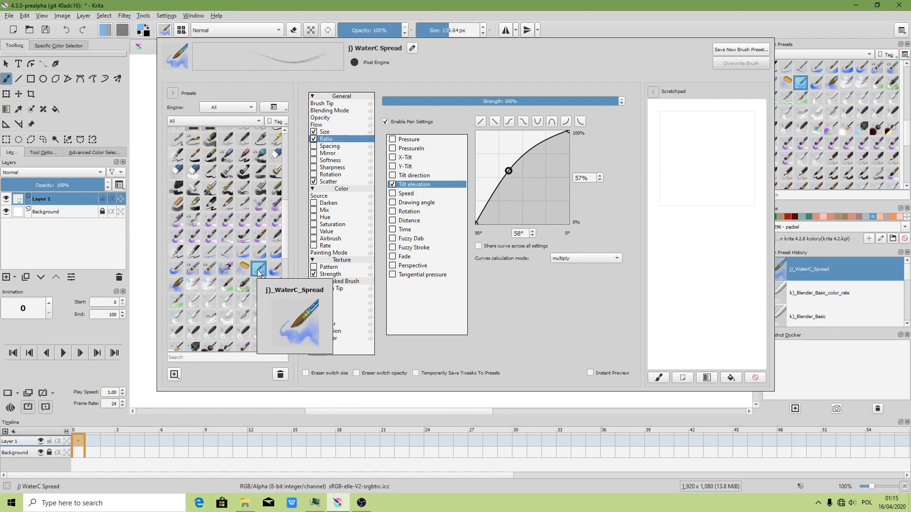
Switch to WaterC_Spread_WideArea, straighten its pressure curve and combine curves by addition
click(178, 285)
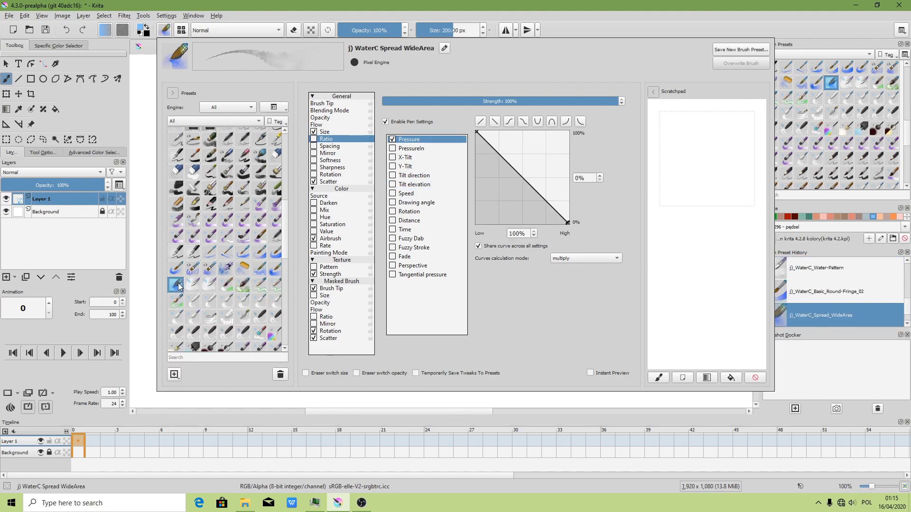
click(480, 122)
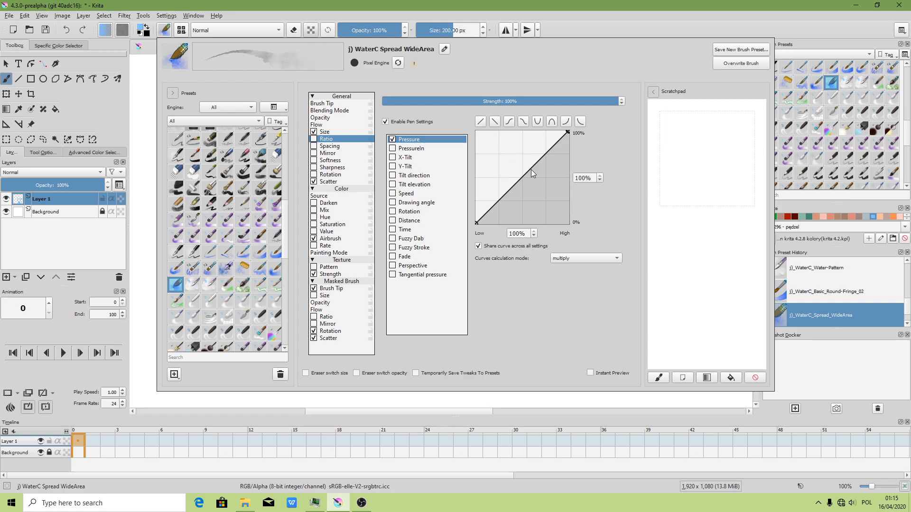
click(585, 259)
click(579, 269)
click(694, 10)
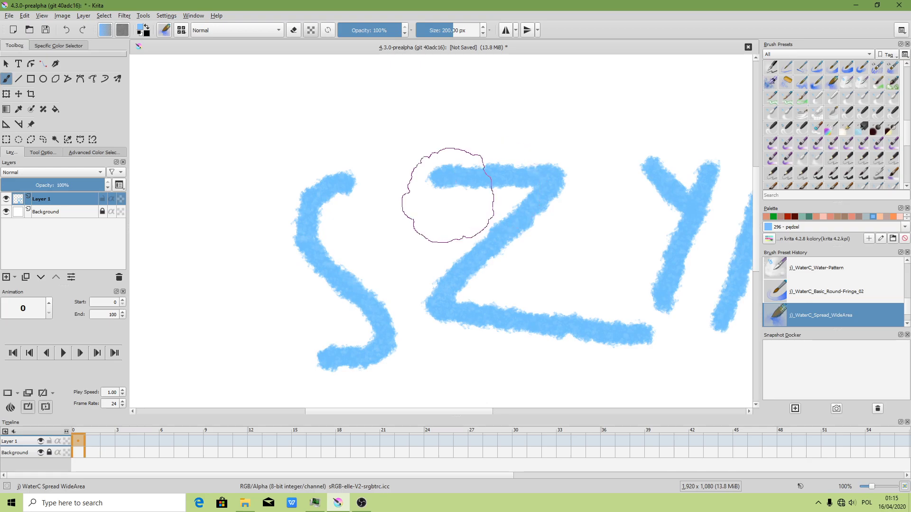
Make opacity follow pen pressure along a gently arched curve and overwrite the preset
click(164, 30)
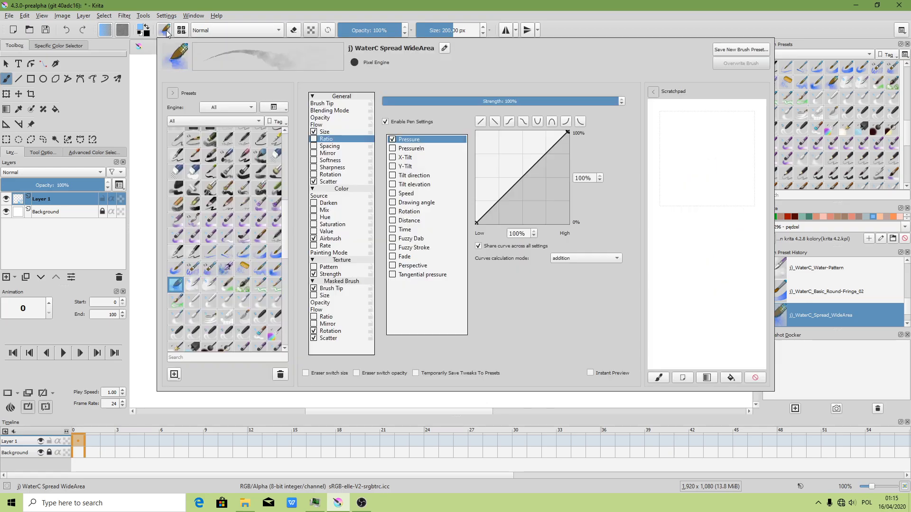
click(327, 111)
click(327, 117)
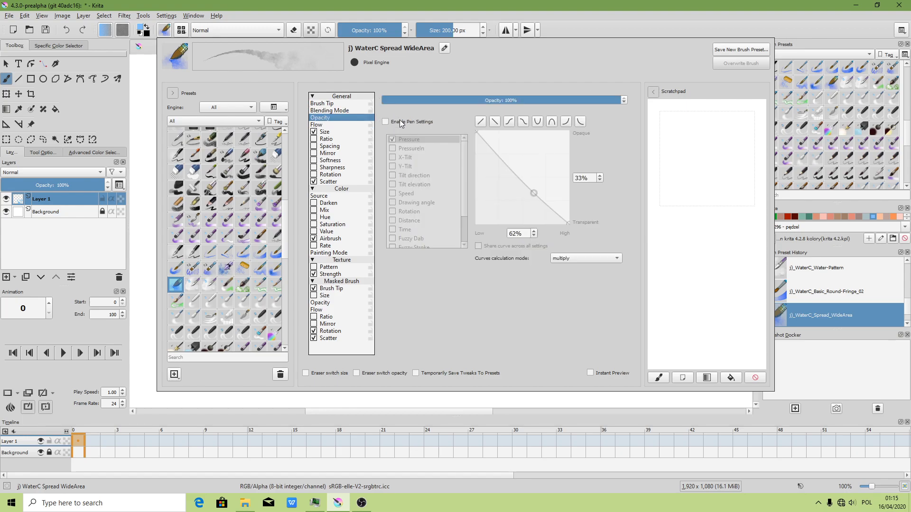
click(385, 122)
click(480, 121)
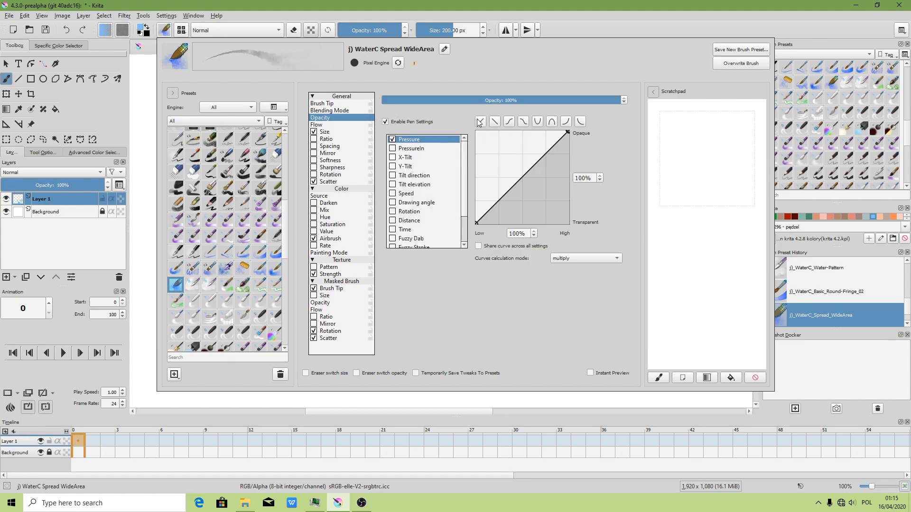
drag(522, 177, 514, 173)
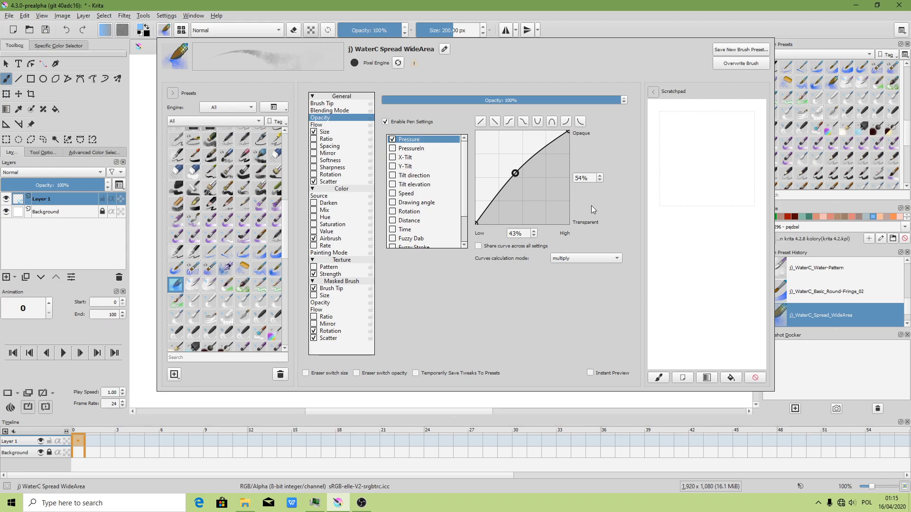
click(750, 65)
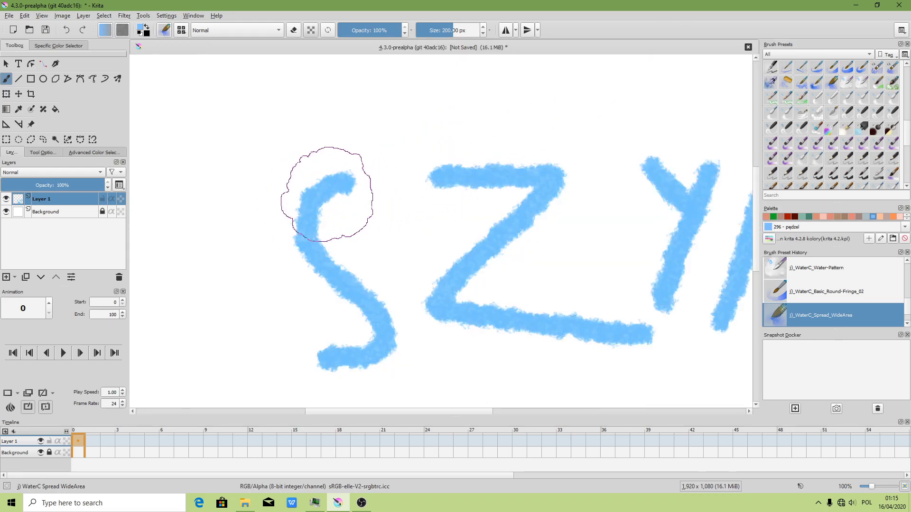
Disable airbrush, texture strength and masked brush tip, save, and shrink the brush to about 101 px
click(166, 32)
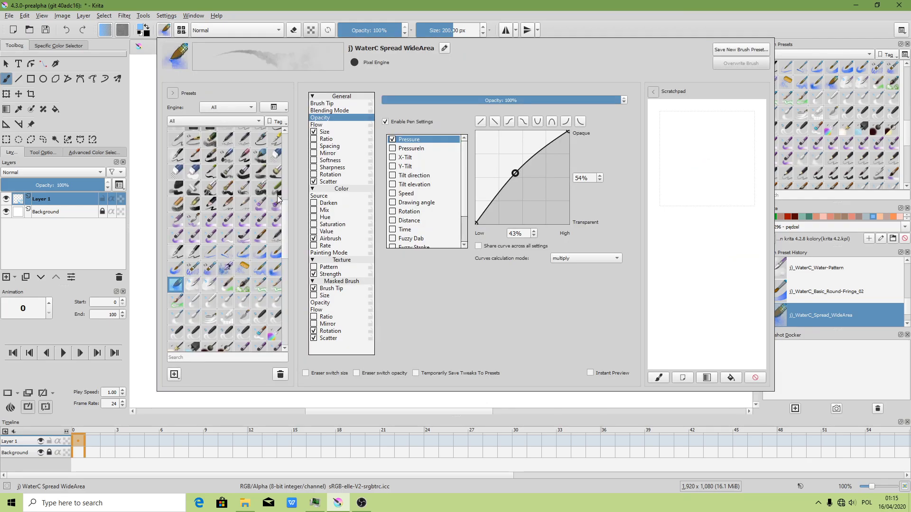
click(334, 240)
click(314, 239)
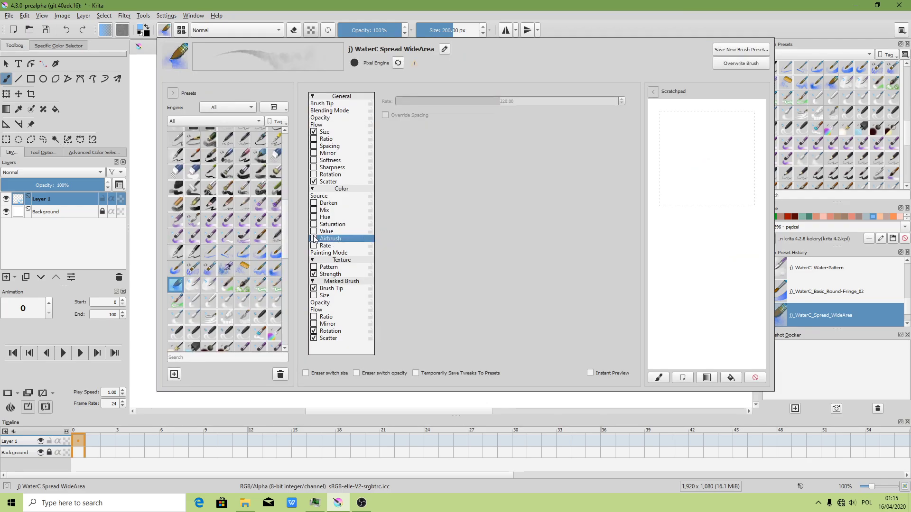
click(335, 275)
click(313, 274)
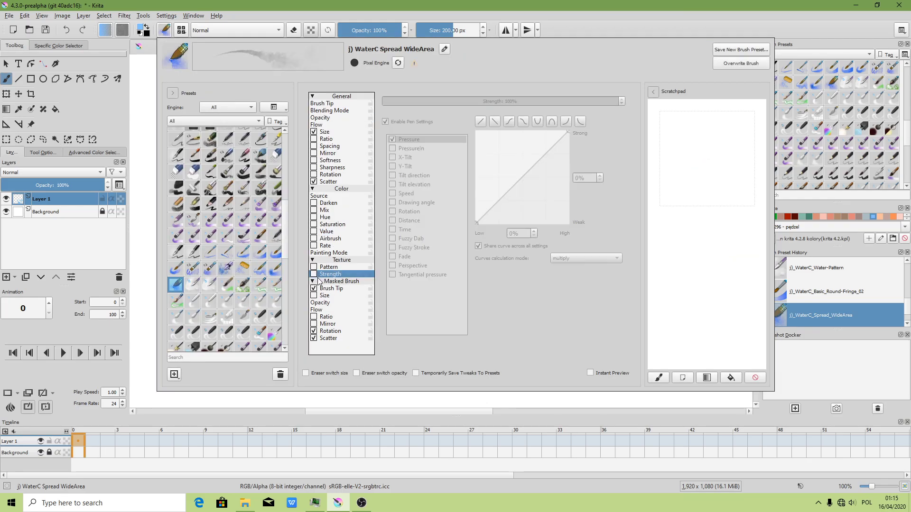
click(327, 289)
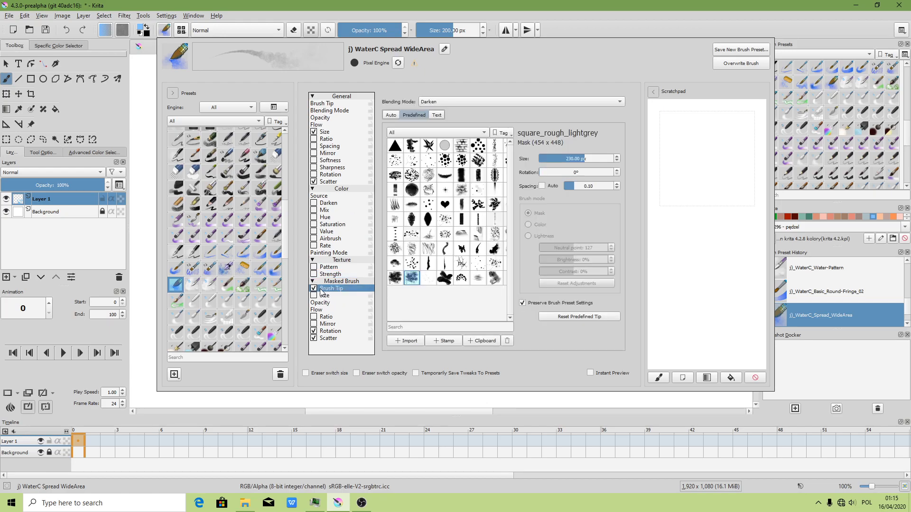
click(749, 62)
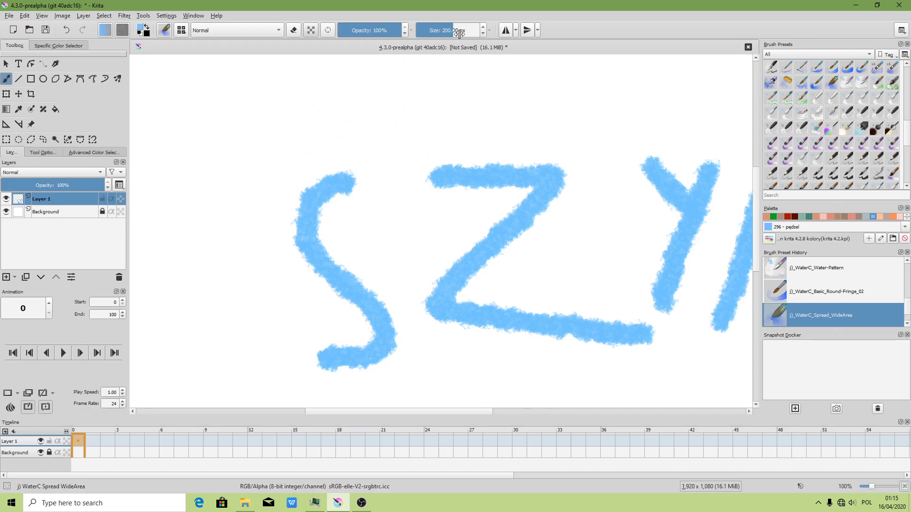
drag(453, 30, 446, 30)
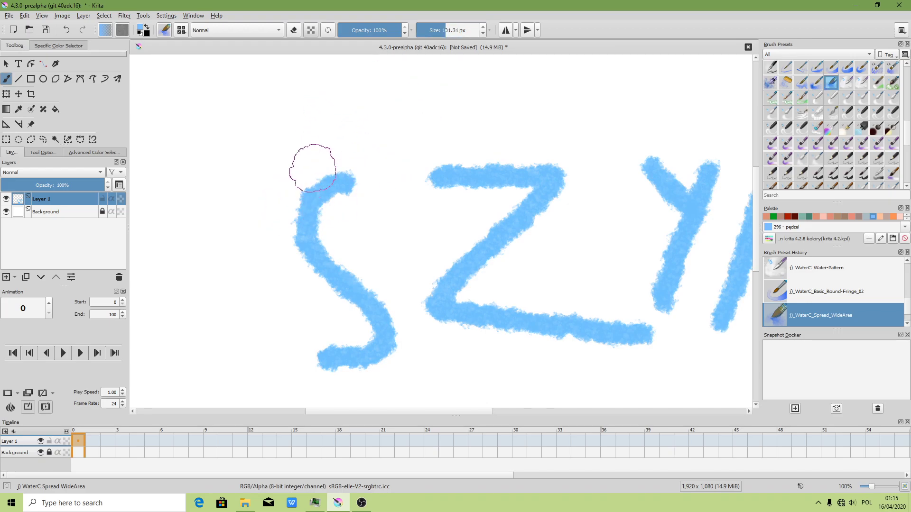
click(167, 30)
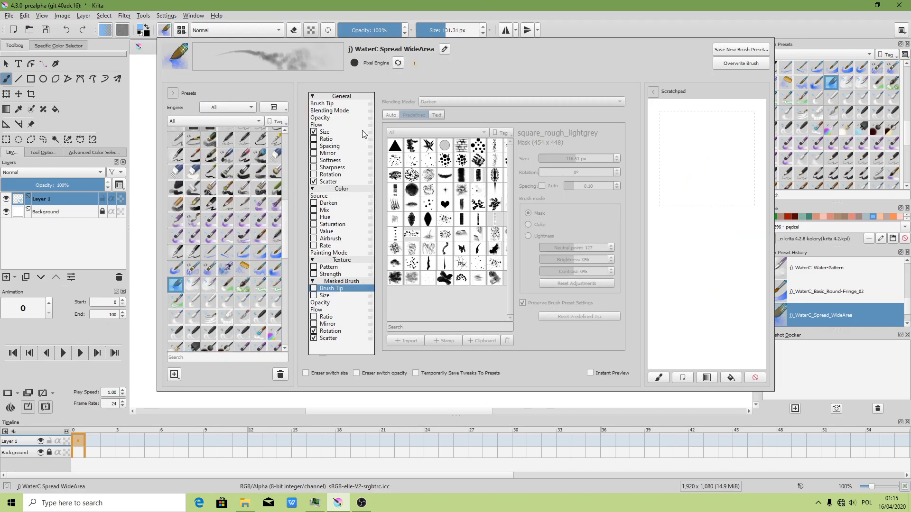
Combine opacity curves by addition, disable masked rotation and scatter, and enable masked opacity pen settings
click(327, 118)
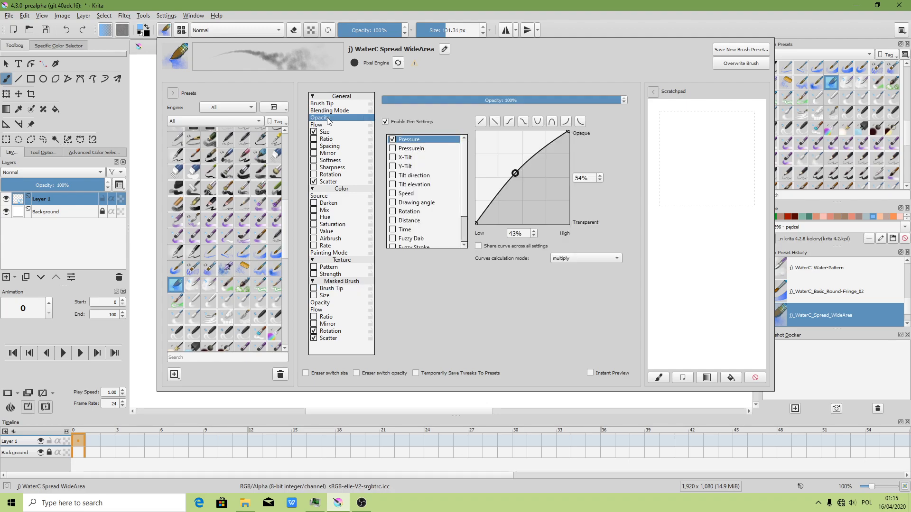
click(565, 259)
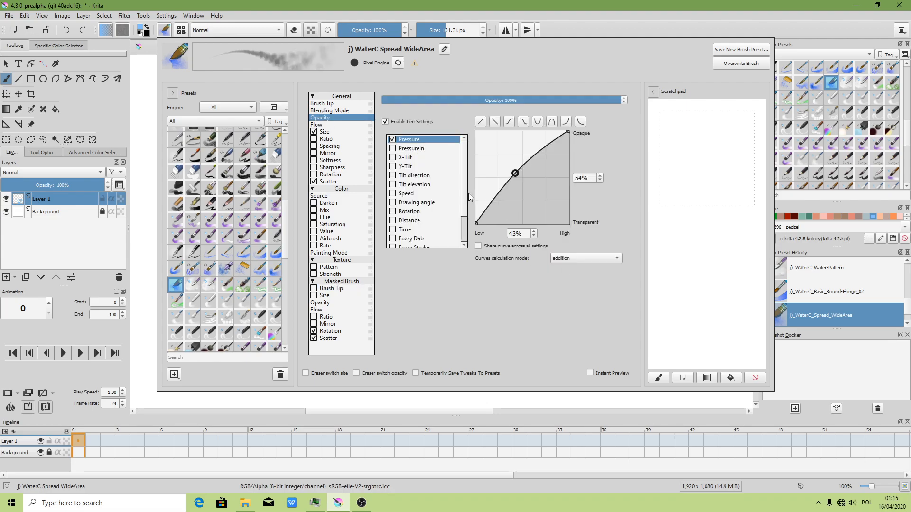
click(314, 331)
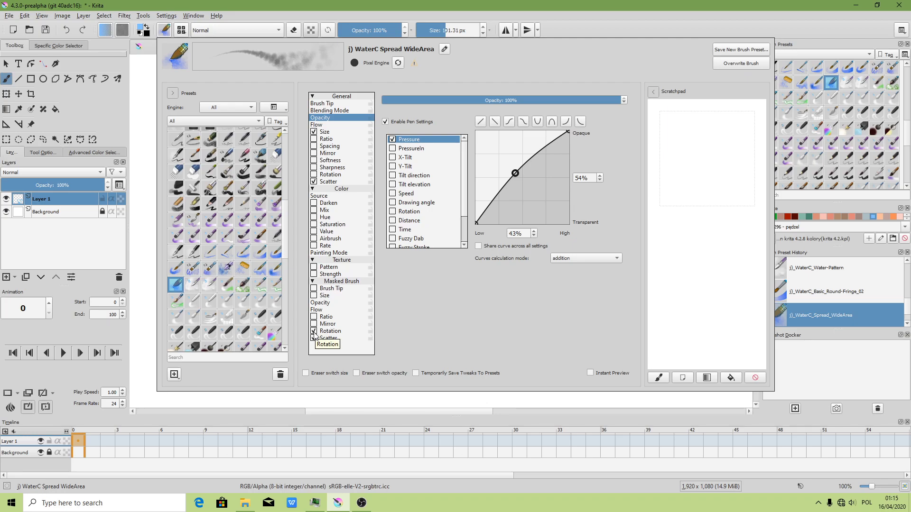
click(326, 304)
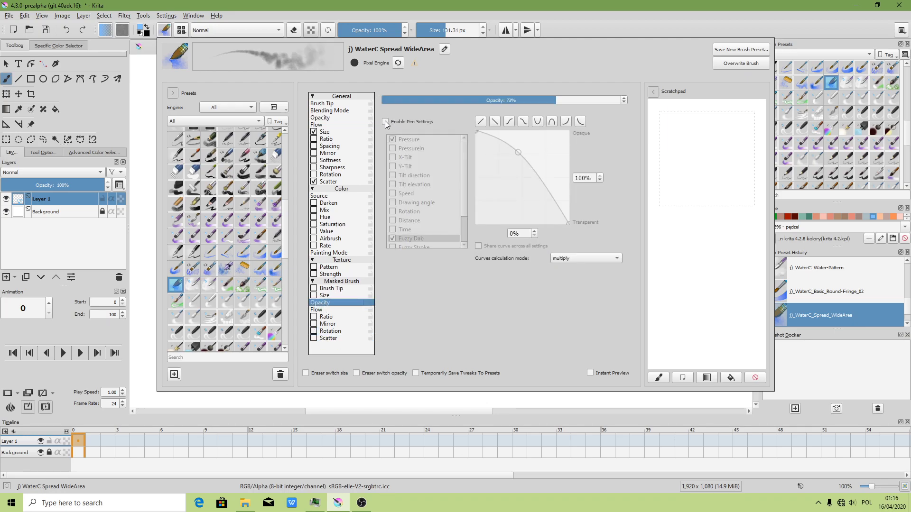
click(385, 121)
click(481, 122)
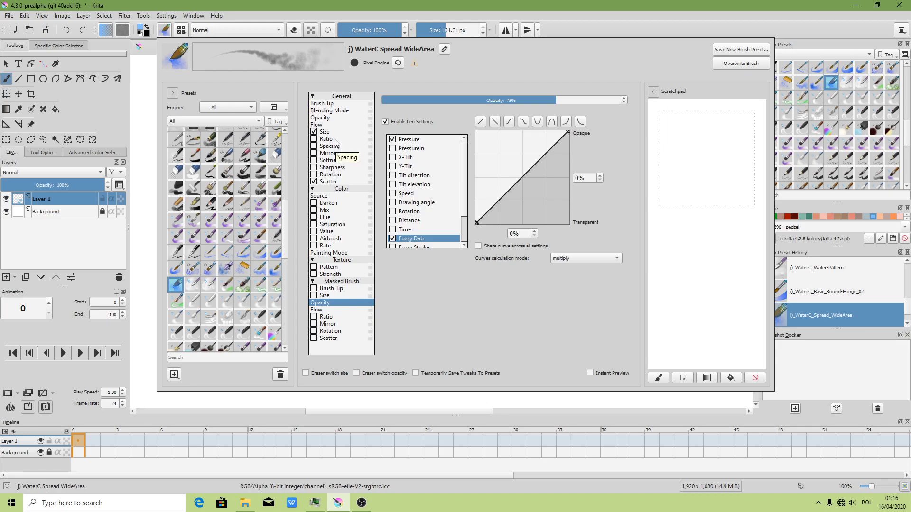
Try the Overlay blending mode, keep Normal, and overwrite the preset
click(324, 119)
click(325, 110)
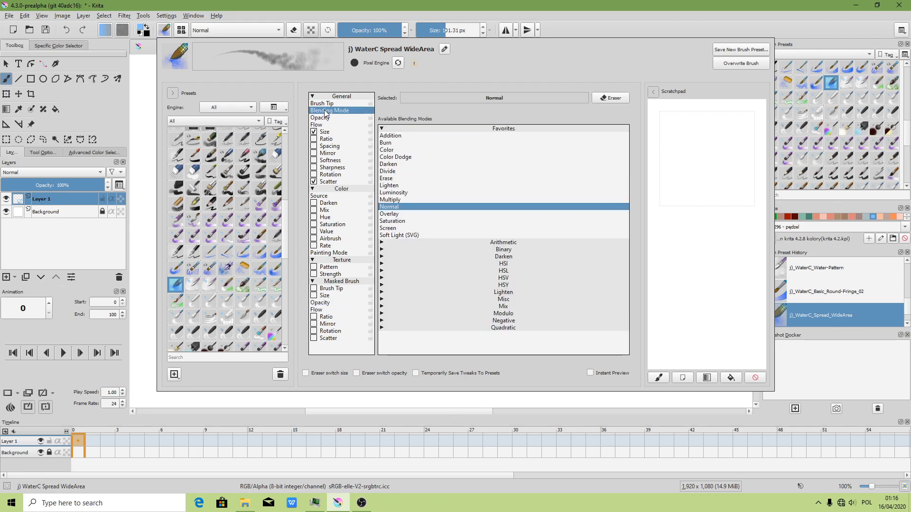
click(405, 214)
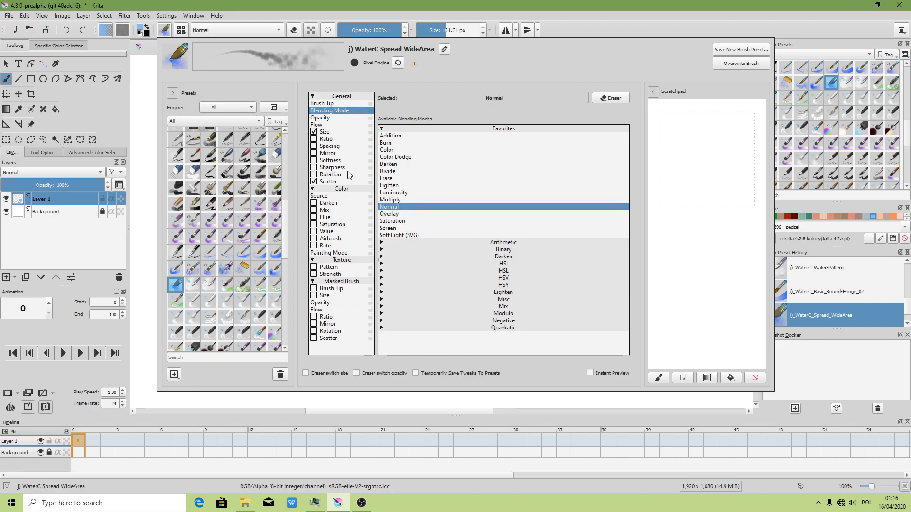
click(747, 64)
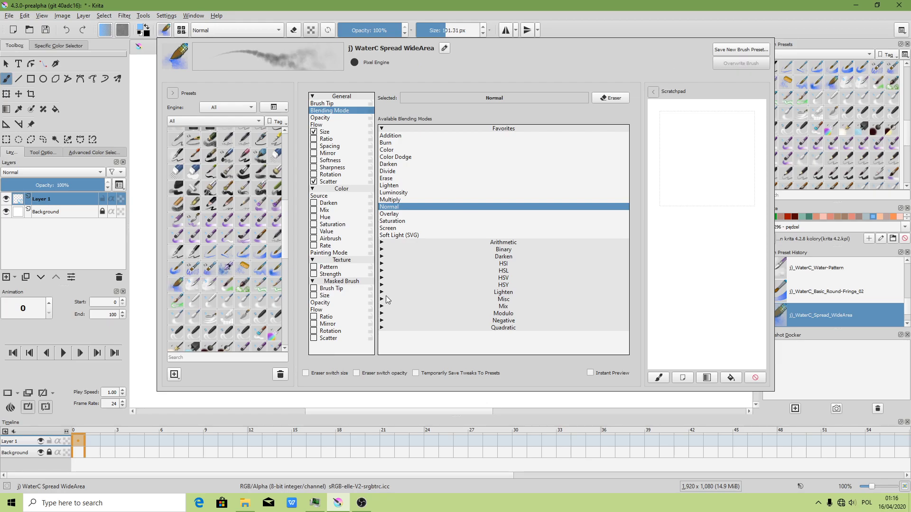
click(154, 298)
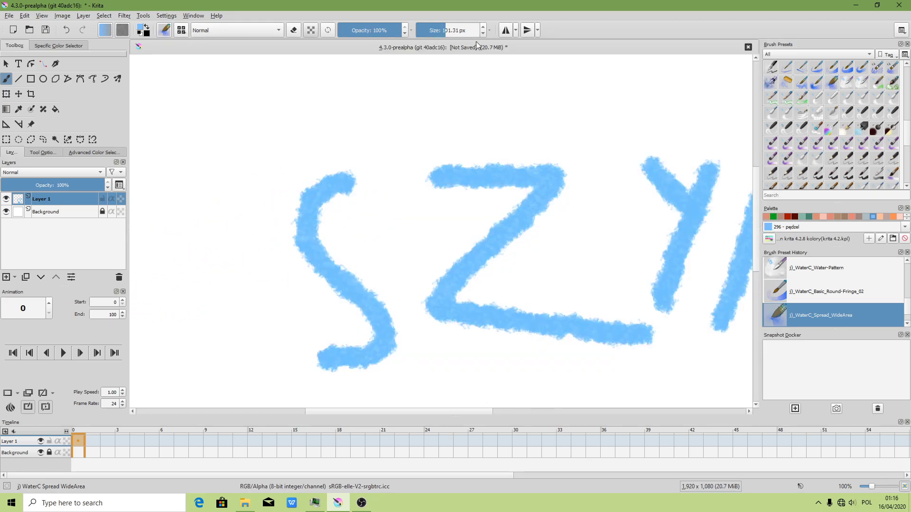
Re-enable texture strength on WaterC Spread WideArea and overwrite the preset
click(167, 31)
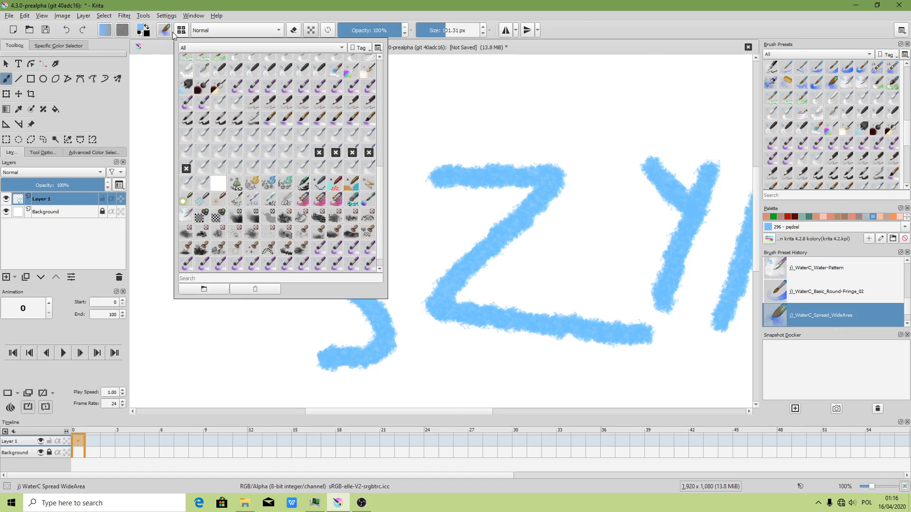
click(166, 31)
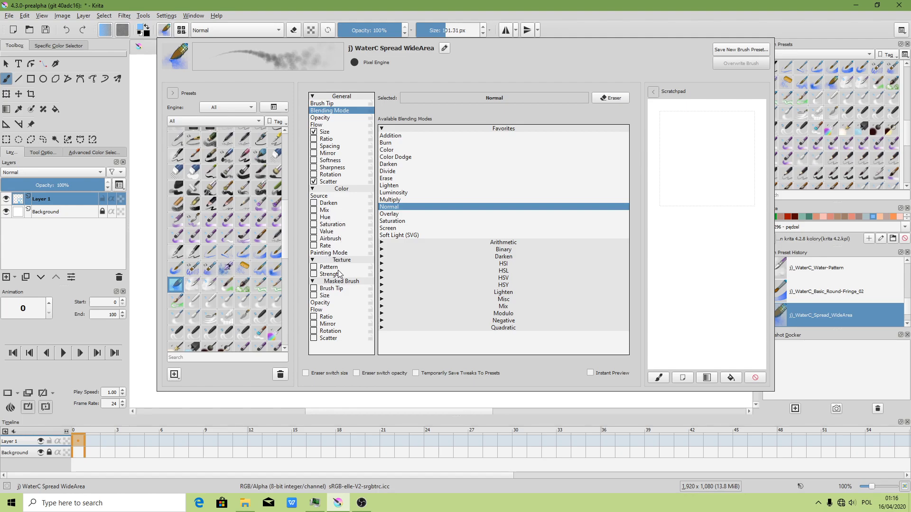
click(330, 267)
click(314, 274)
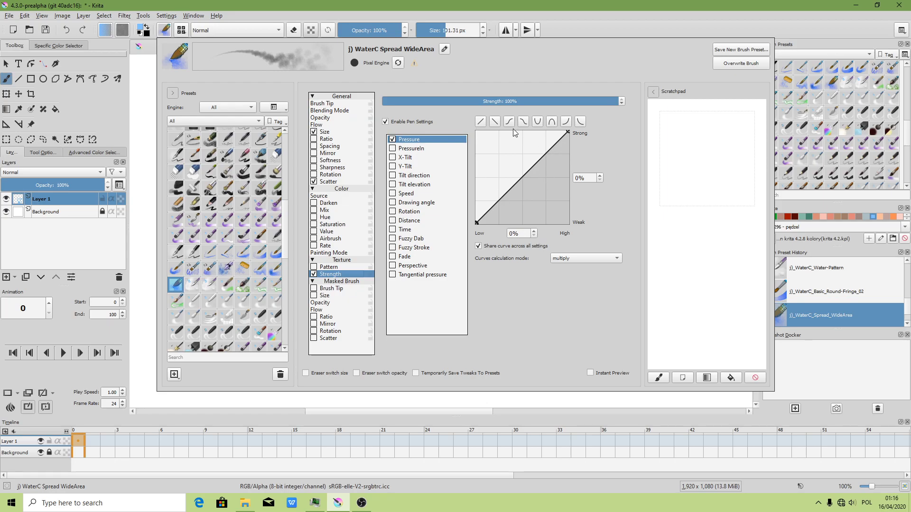
click(480, 122)
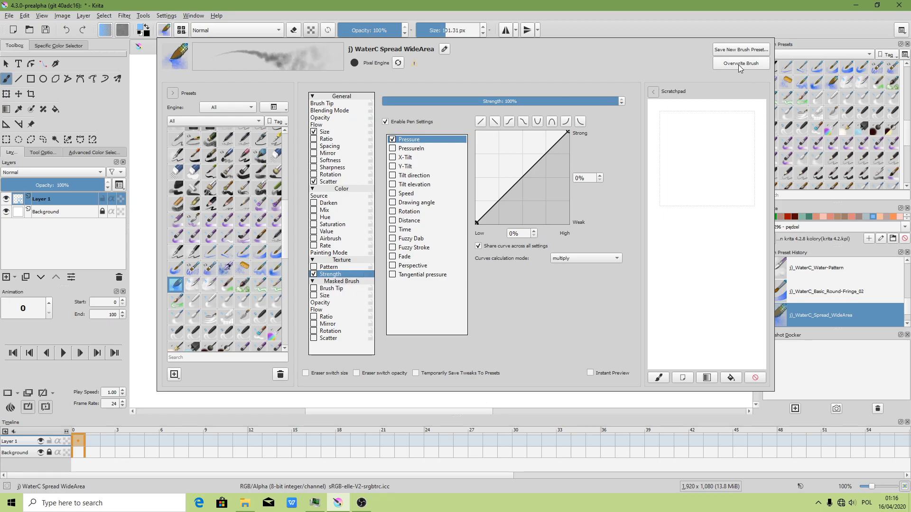
click(739, 63)
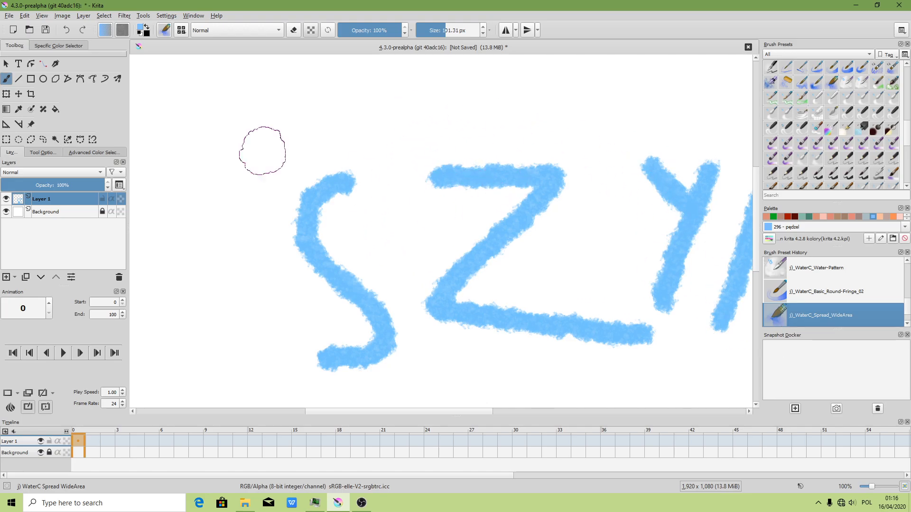
Change the predefined brush tip to A-4 Forest after trying chisel_dense_smear
click(165, 30)
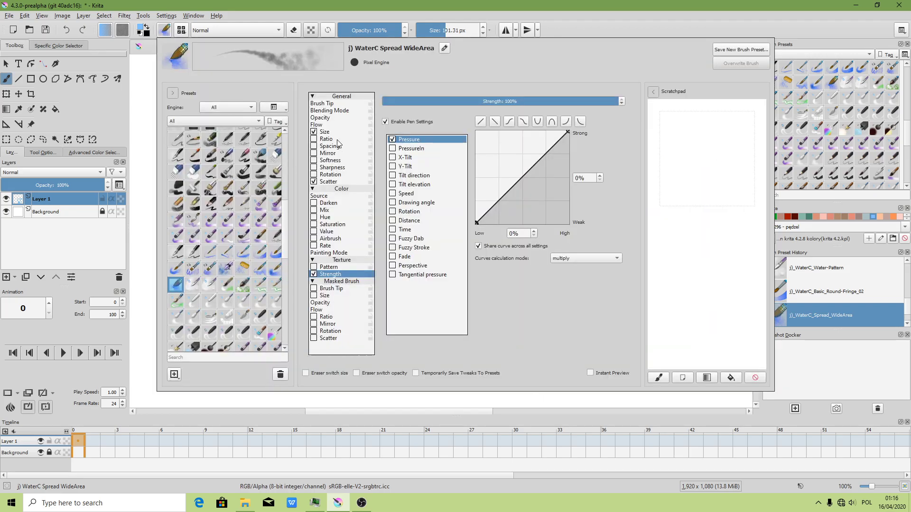
click(332, 104)
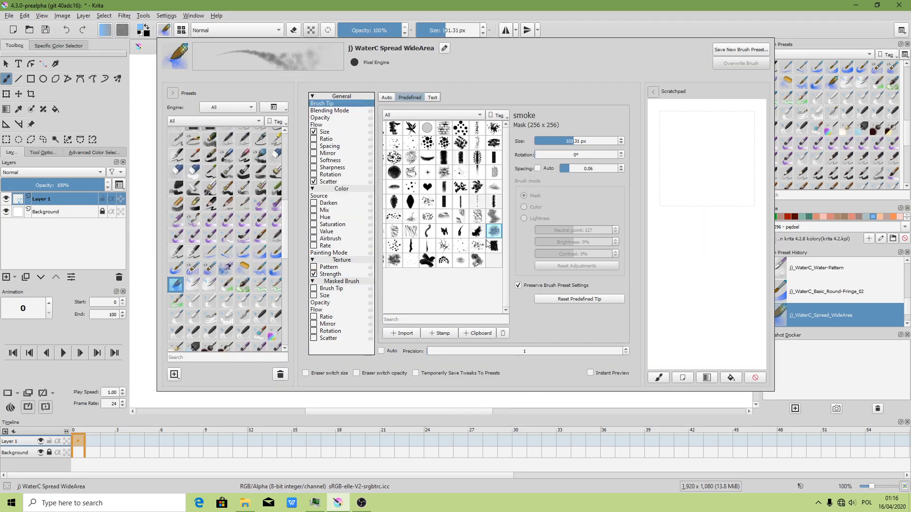
click(445, 157)
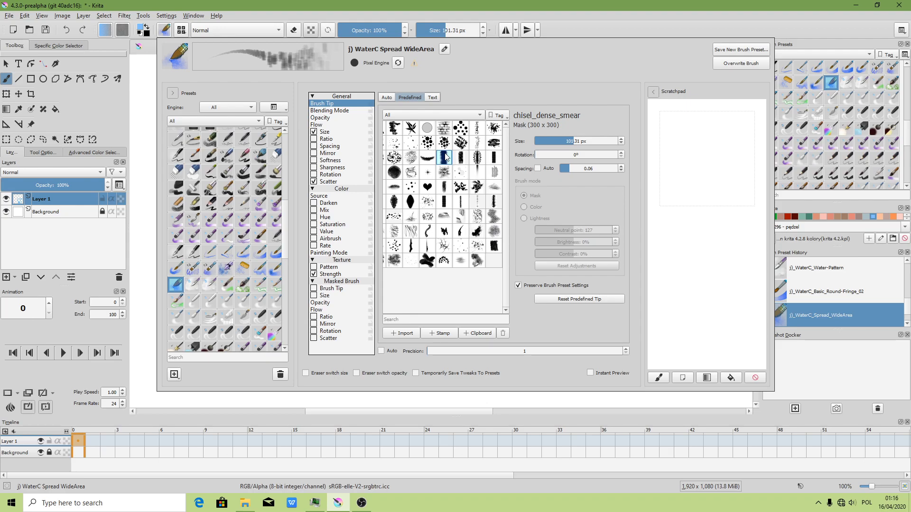
click(448, 173)
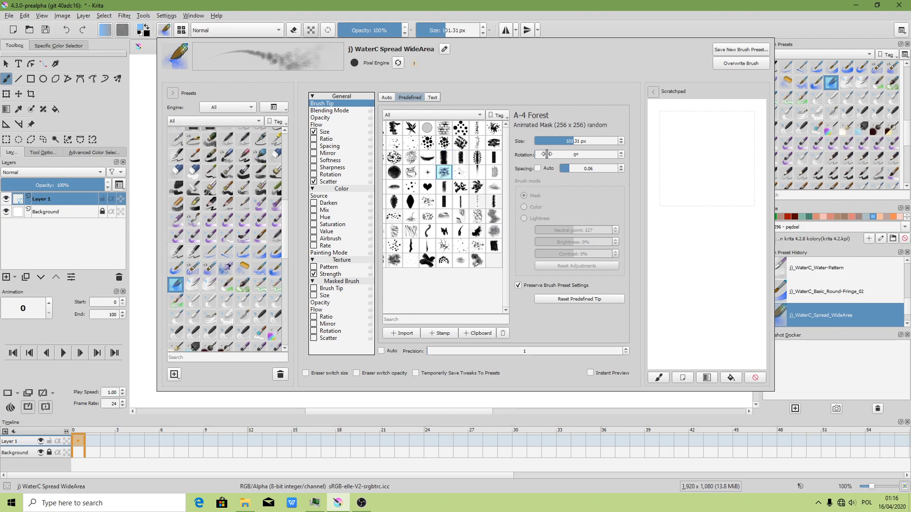
click(331, 110)
click(328, 103)
Keep opacity pen settings enabled and bring up the Scatter settings at 104% strength
click(327, 118)
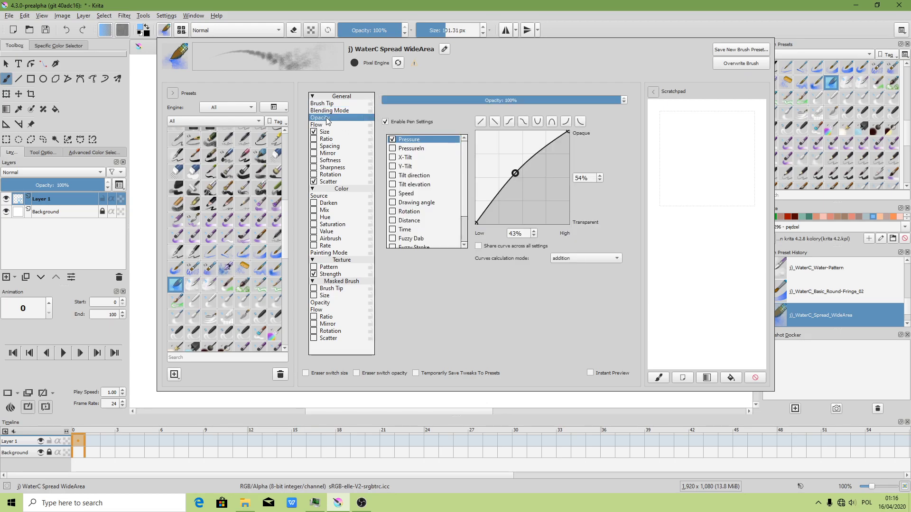
click(385, 121)
click(385, 121)
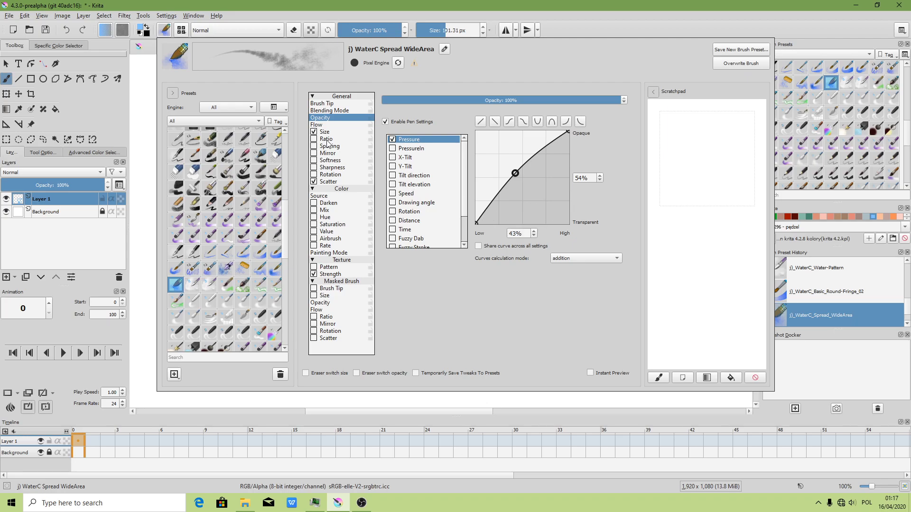
click(328, 182)
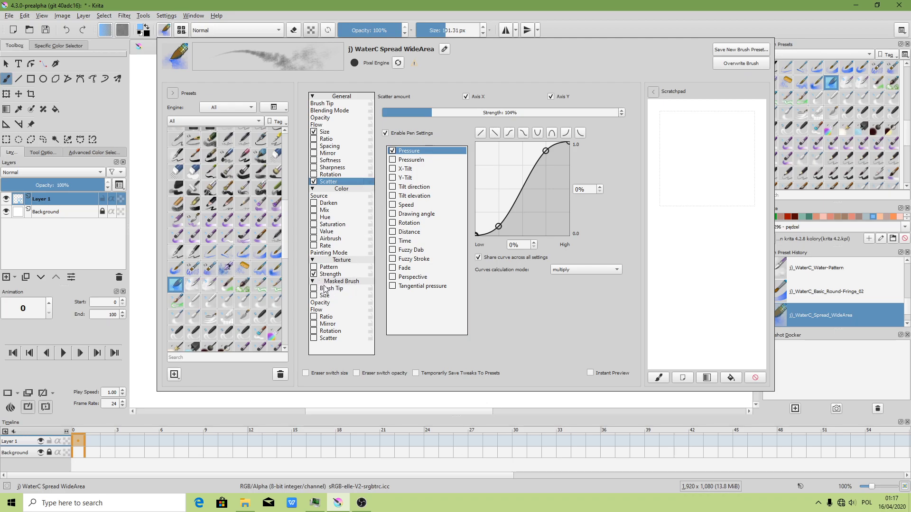
Lower scatter strength to 44% and set the painting mode to Build up
drag(424, 110, 404, 109)
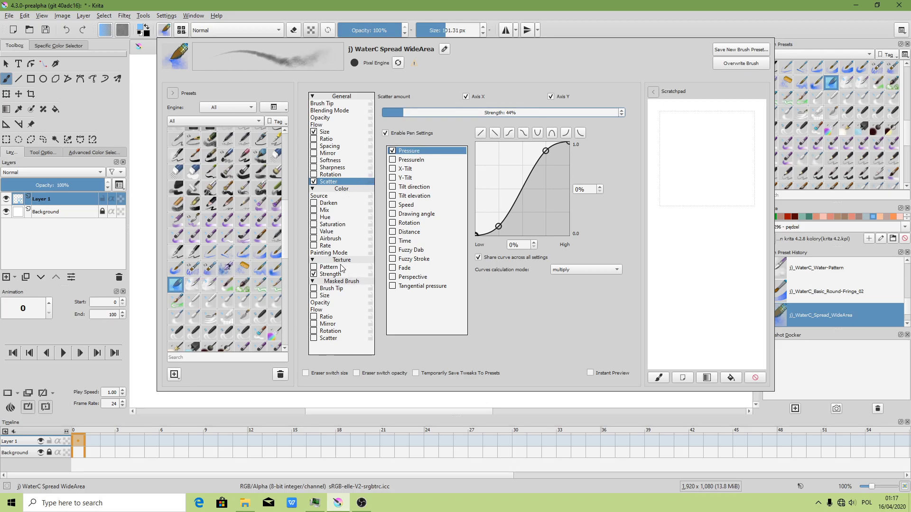
click(318, 246)
click(314, 246)
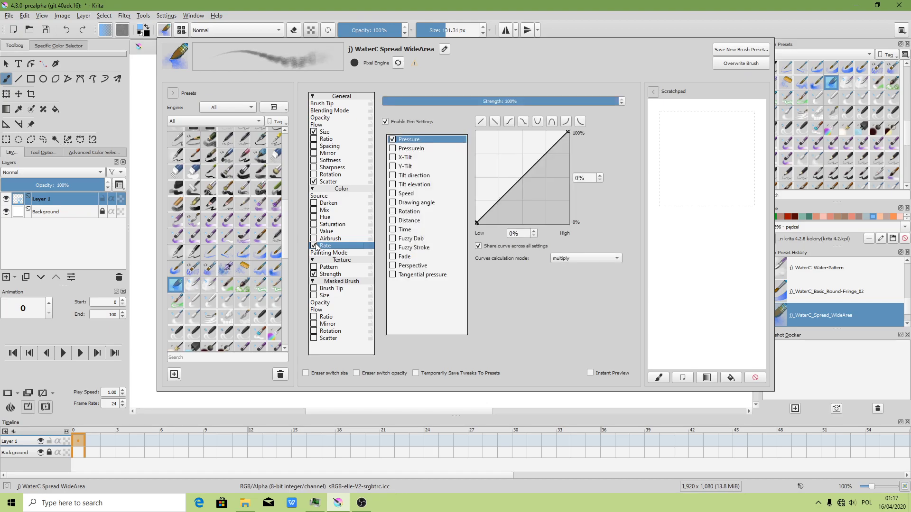
click(339, 254)
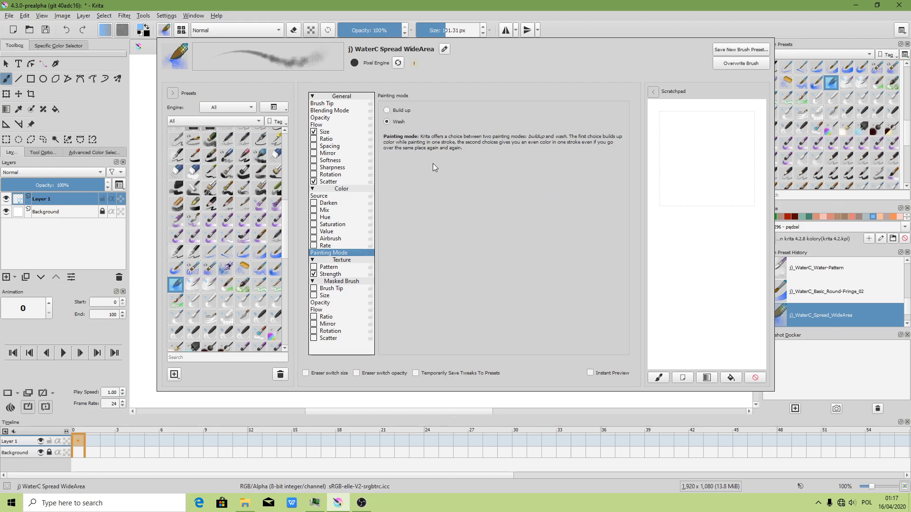
click(388, 110)
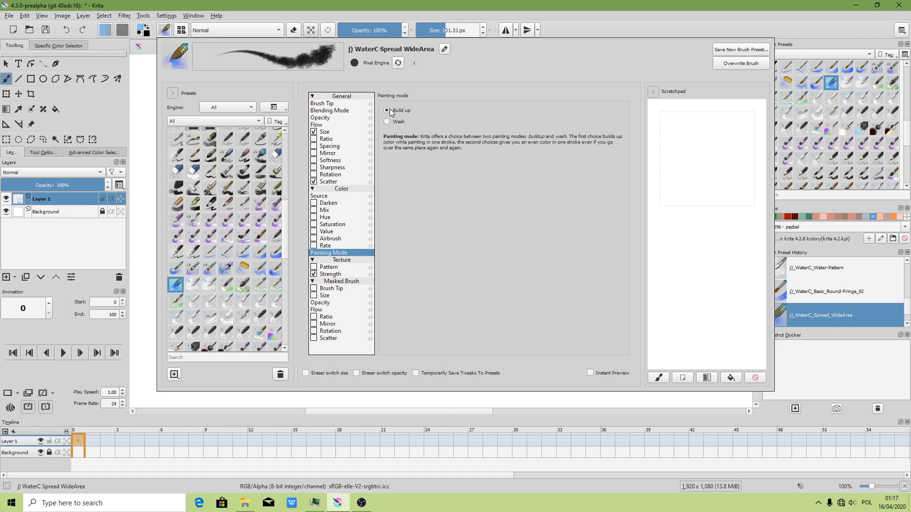
click(734, 24)
Paint heavy blue watercolour strokes over the S and Z of SZYMI, narrowing the brush to 63.29 px
drag(480, 190, 328, 225)
scroll(327, 225, down, 2)
mouse_move(309, 179)
mouse_down()
mouse_move(254, 284)
mouse_move(291, 327)
mouse_up()
click(442, 30)
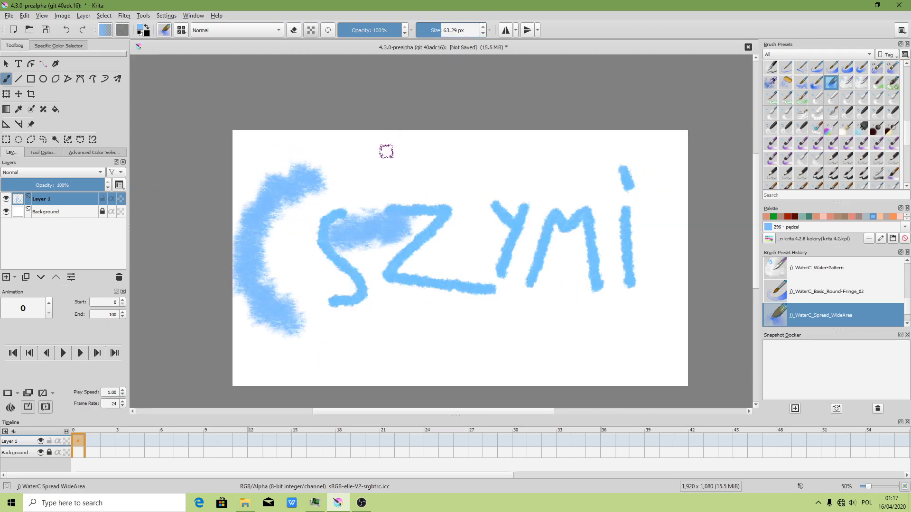
mouse_move(367, 183)
mouse_down()
mouse_move(340, 218)
mouse_move(346, 297)
mouse_move(321, 341)
mouse_move(393, 166)
mouse_move(325, 266)
mouse_move(326, 346)
mouse_move(346, 274)
mouse_move(395, 172)
mouse_up()
mouse_move(448, 155)
mouse_down()
mouse_move(482, 150)
mouse_move(397, 297)
mouse_move(494, 294)
mouse_move(418, 291)
mouse_move(490, 152)
mouse_move(403, 285)
mouse_move(485, 156)
mouse_move(464, 172)
mouse_move(502, 218)
mouse_move(486, 189)
mouse_move(535, 190)
mouse_move(488, 289)
mouse_up()
scroll(502, 218, up, 1)
scroll(562, 171, down, 2)
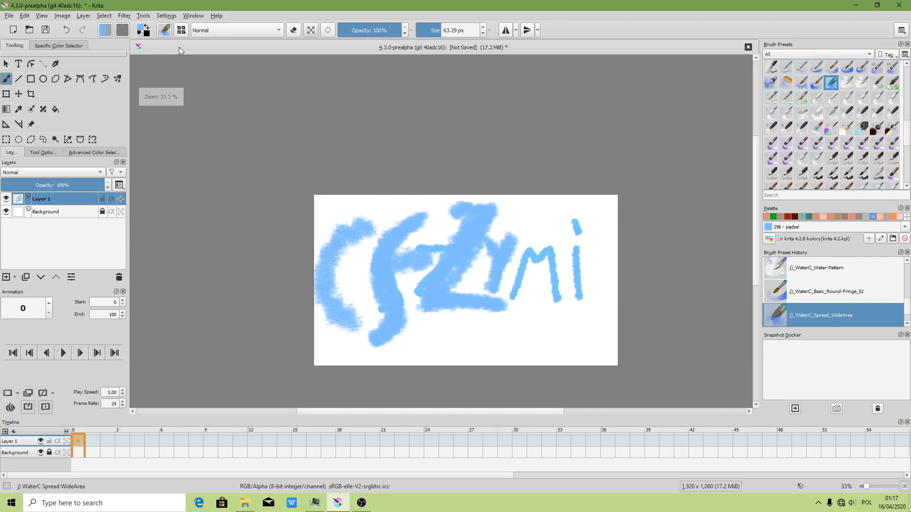
Close the SZYMI drawing without saving and create a new blank document
click(749, 47)
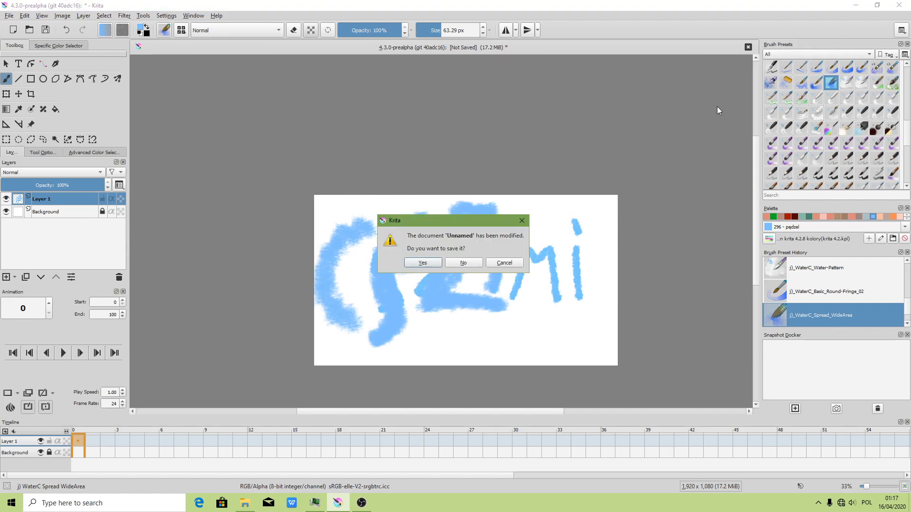
click(459, 262)
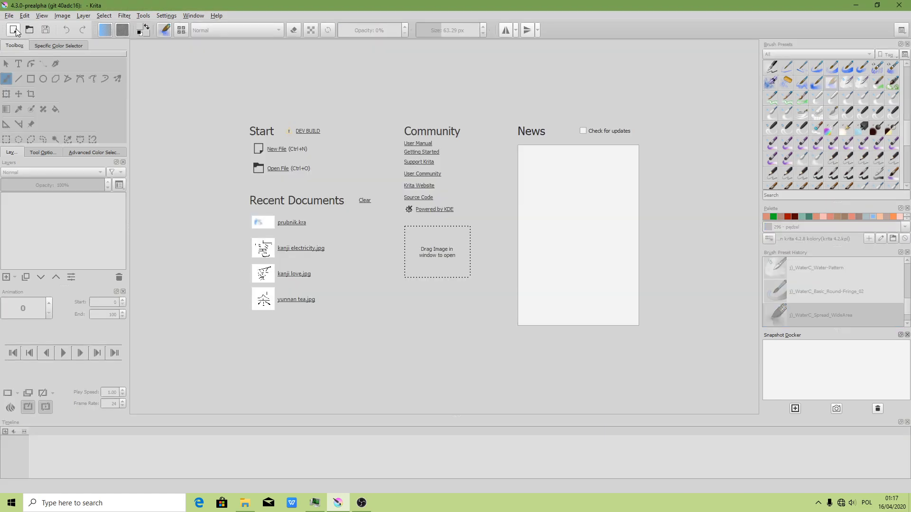
click(12, 30)
click(529, 364)
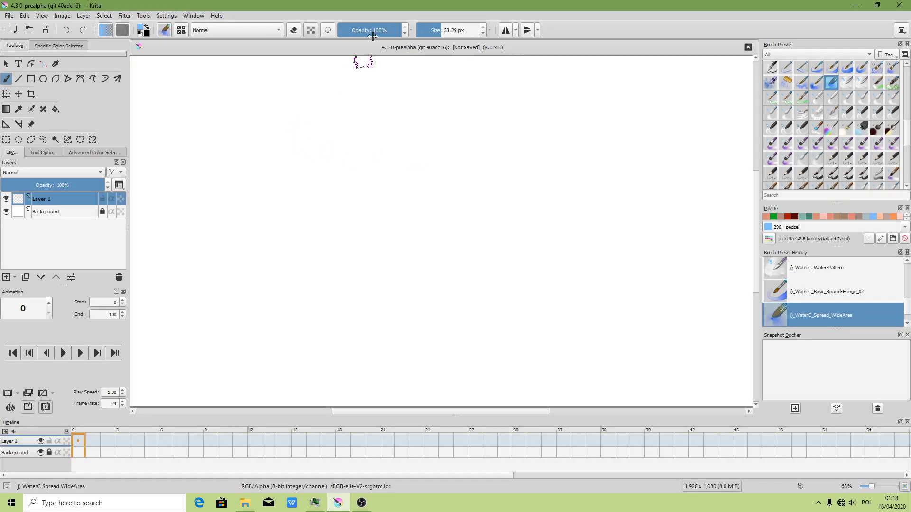
Paint a blue watercolour S and Z on the new canvas at 36.21 px
click(437, 30)
ctrl+scroll(284, 198, up, 2)
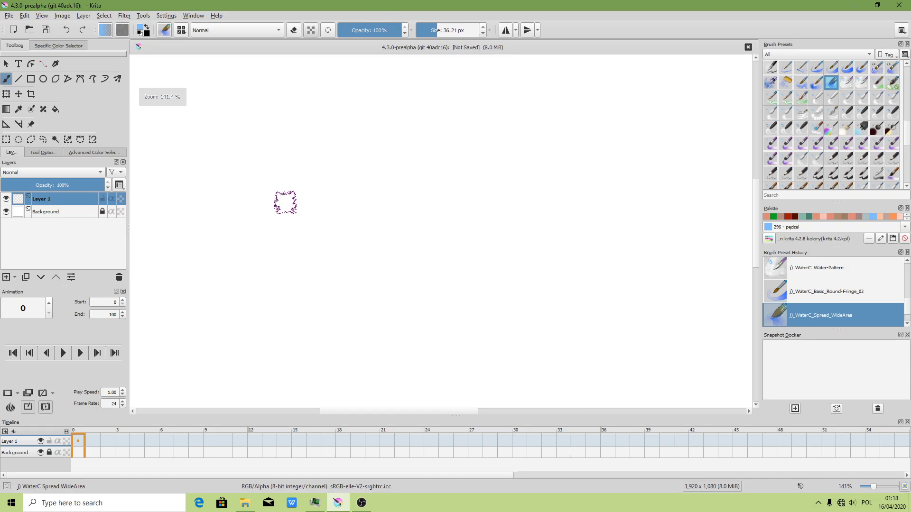
mouse_move(285, 199)
mouse_down()
mouse_move(362, 356)
mouse_move(393, 349)
mouse_move(289, 228)
mouse_move(354, 171)
mouse_up()
ctrl+scroll(429, 189, down, 3)
ctrl+scroll(430, 189, up, 2)
mouse_move(418, 167)
mouse_down()
mouse_move(545, 175)
mouse_move(461, 302)
mouse_move(502, 307)
mouse_move(537, 228)
mouse_move(471, 163)
mouse_move(445, 160)
mouse_up()
click(164, 29)
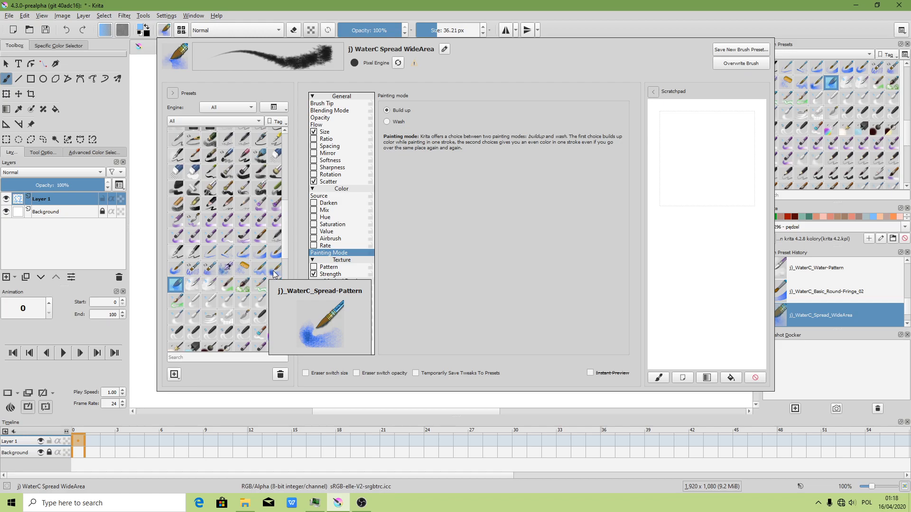
Select the WaterC Spread-Pattern preset and turn off its Texture Pattern option
click(274, 270)
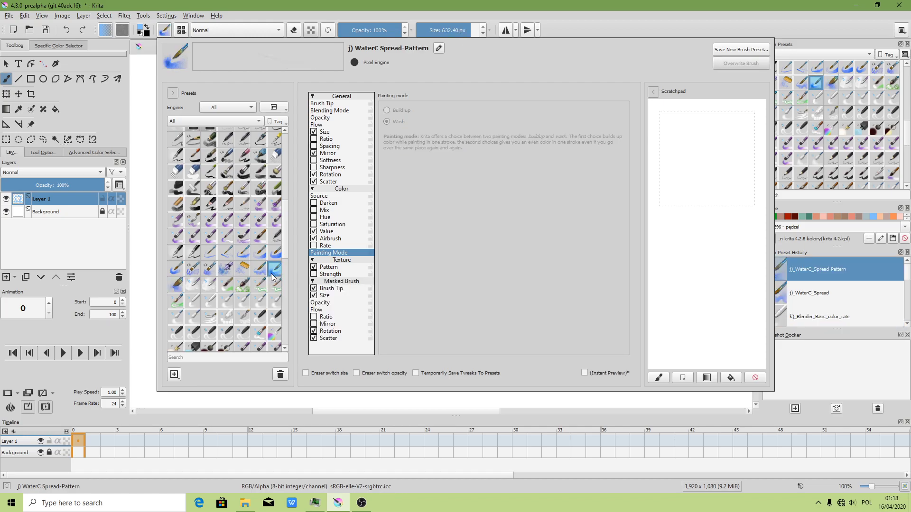
click(150, 260)
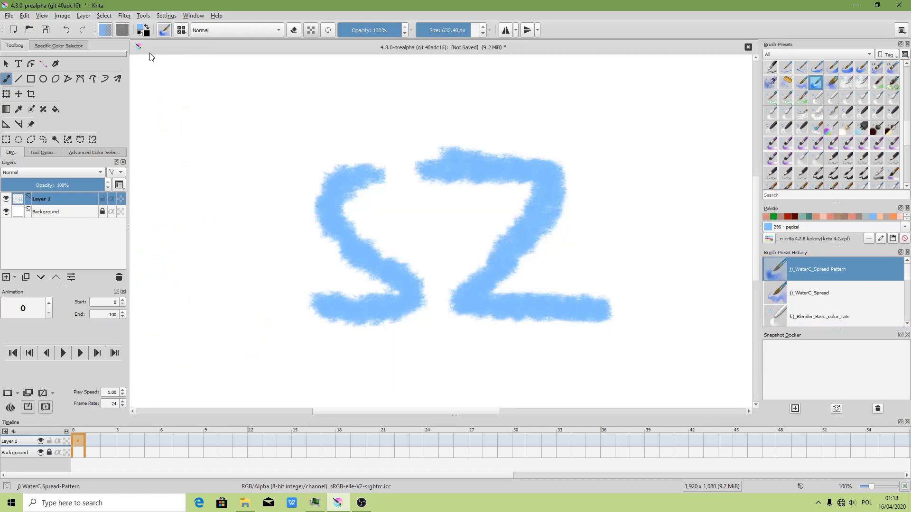
click(166, 31)
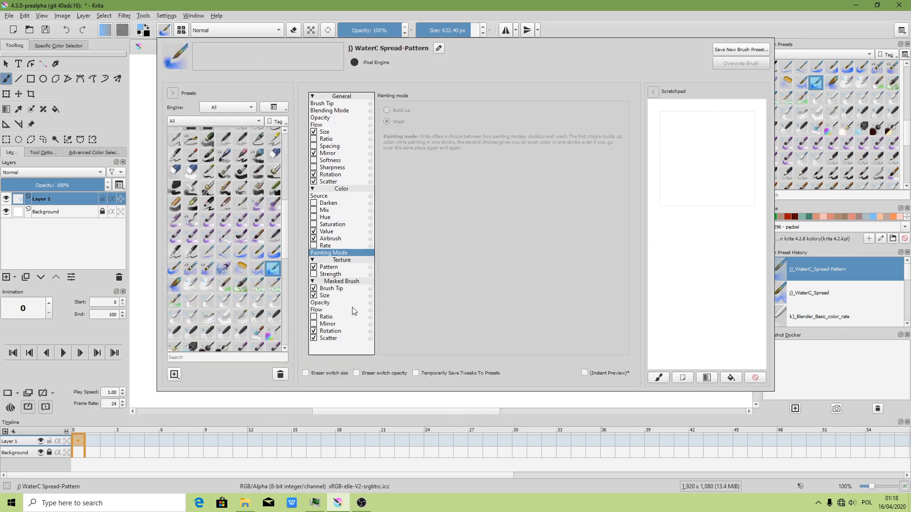
click(332, 268)
click(314, 268)
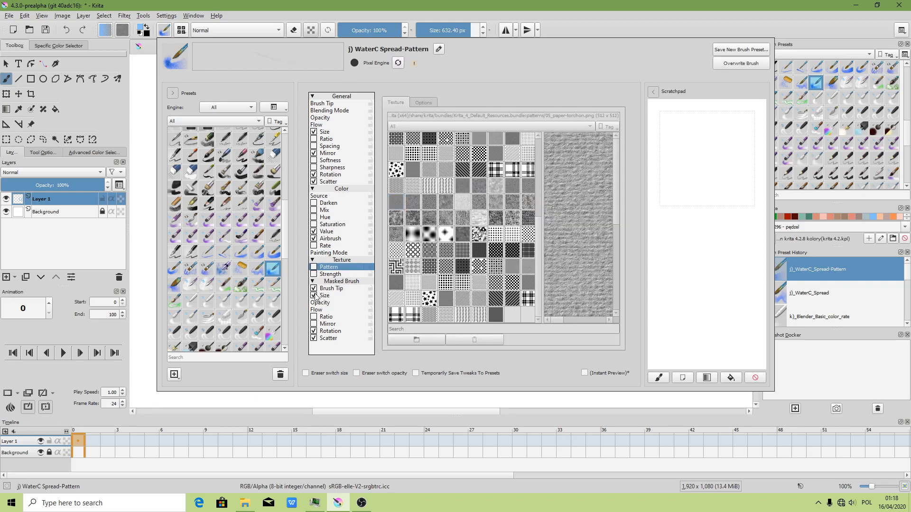
Review the masked tip, Rotation, Darken, Size and Mirror settings, then close the editor
click(335, 289)
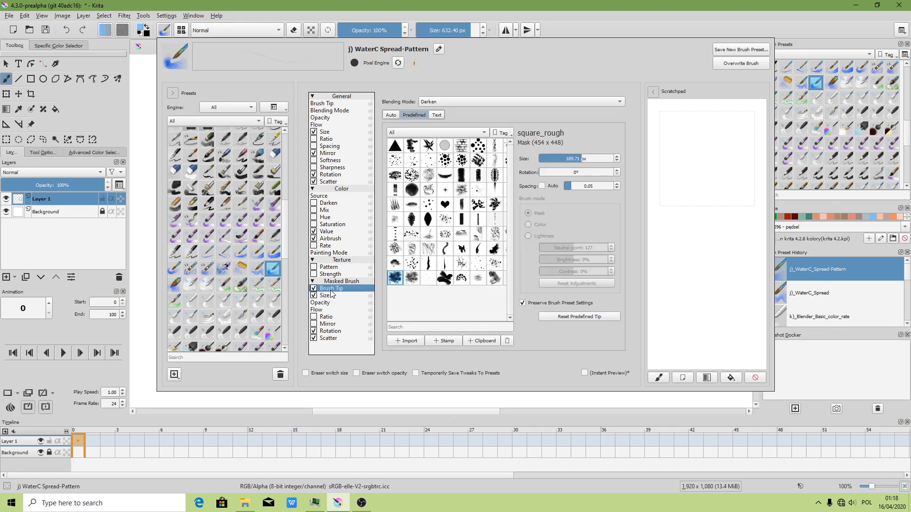
click(331, 176)
click(333, 204)
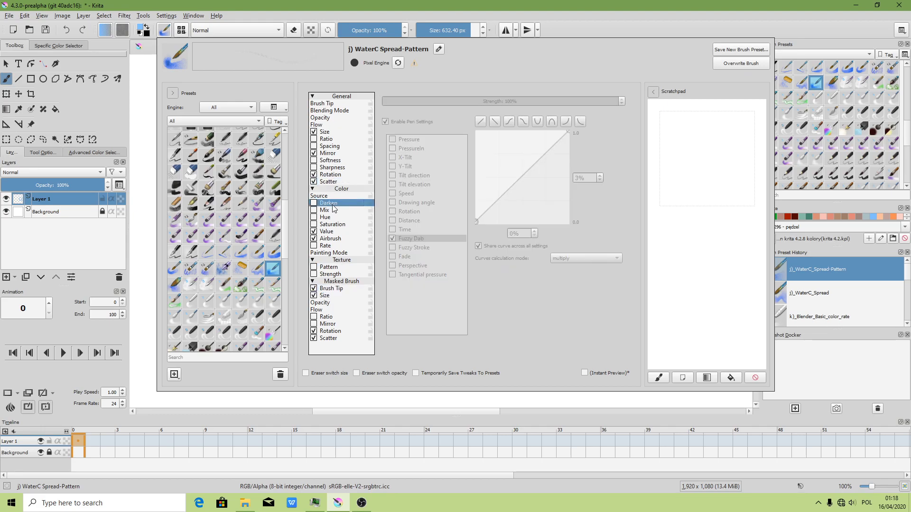
click(327, 133)
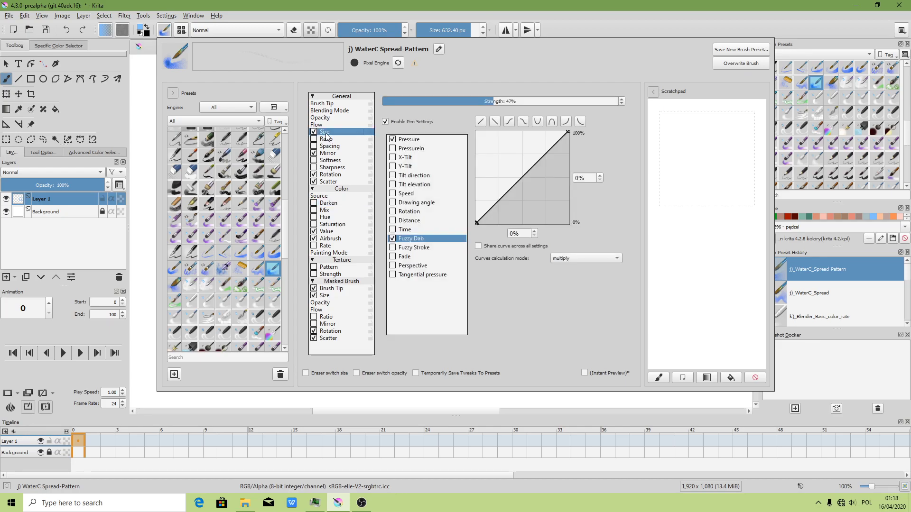
click(314, 154)
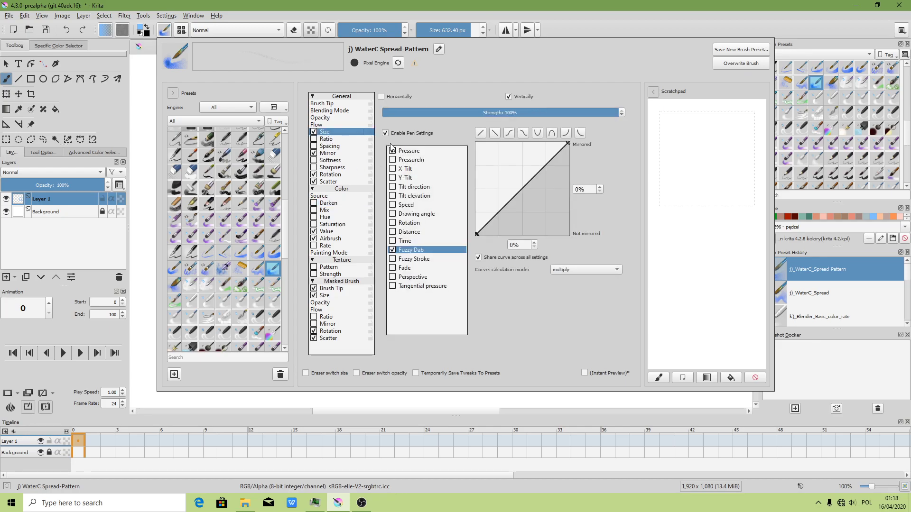
click(706, 30)
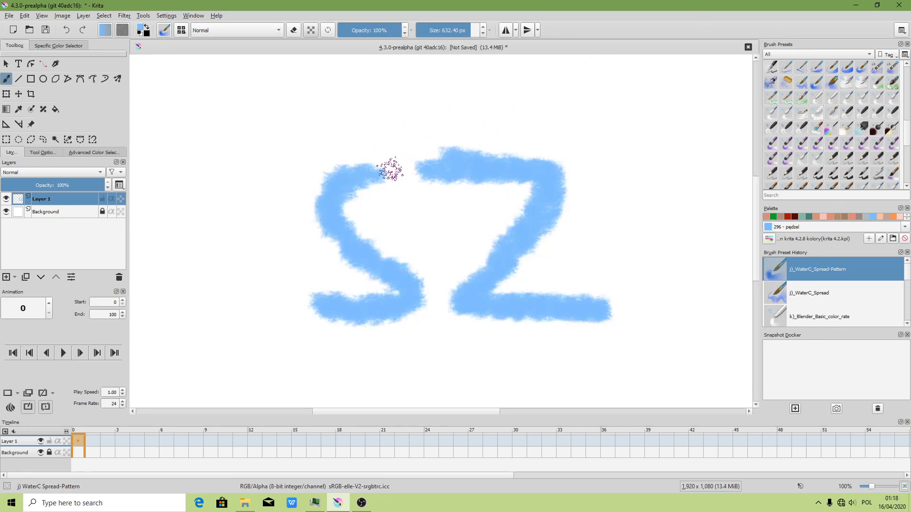
Shrink the WaterC Spread-Pattern masked brush tip to 9.05 px
click(165, 31)
click(330, 288)
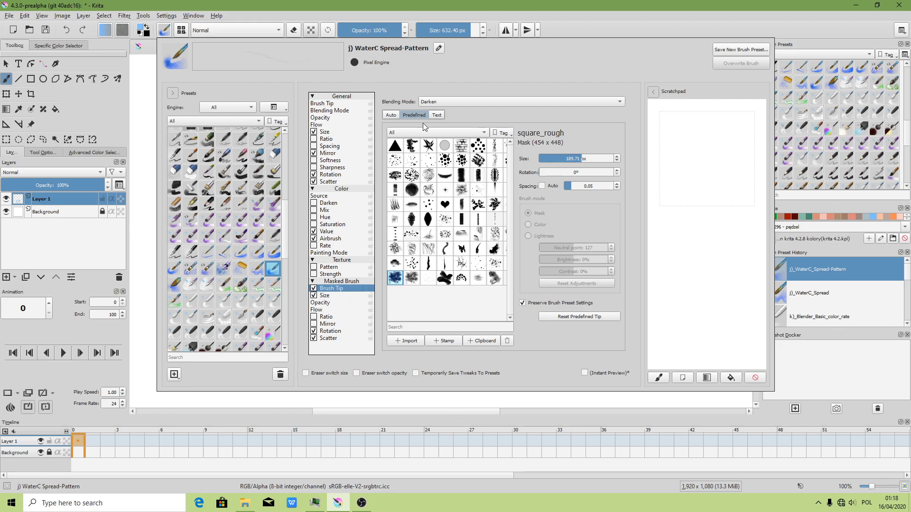
click(449, 102)
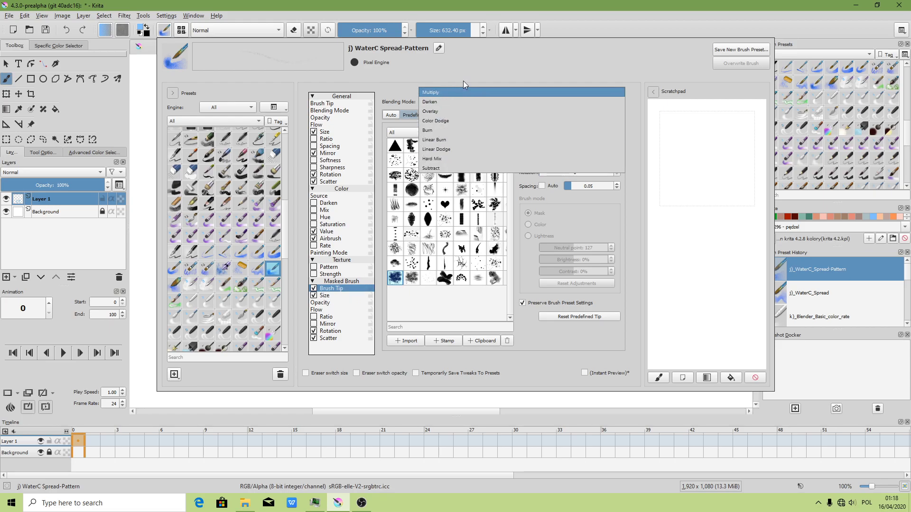
click(480, 72)
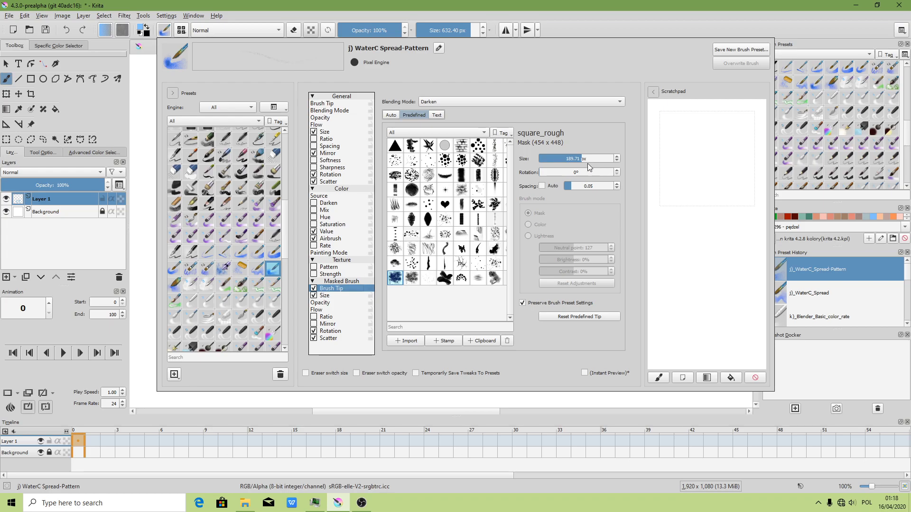
drag(588, 164, 569, 162)
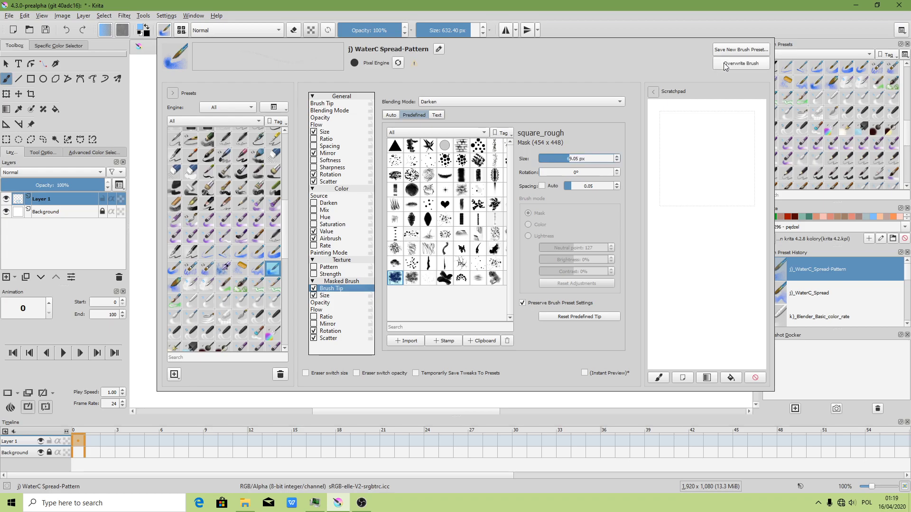
Set masked blending to Multiply, overwrite the preset, and resize the brush to 101.31 px
click(454, 99)
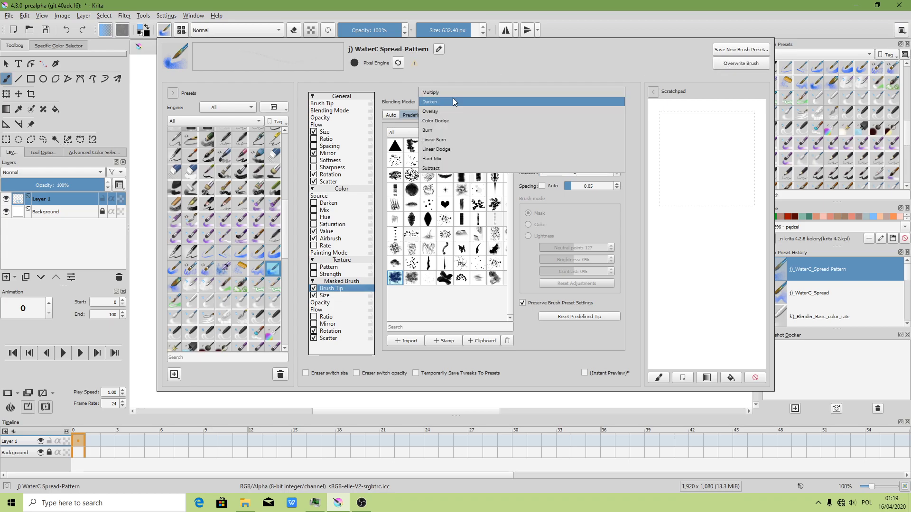
click(452, 95)
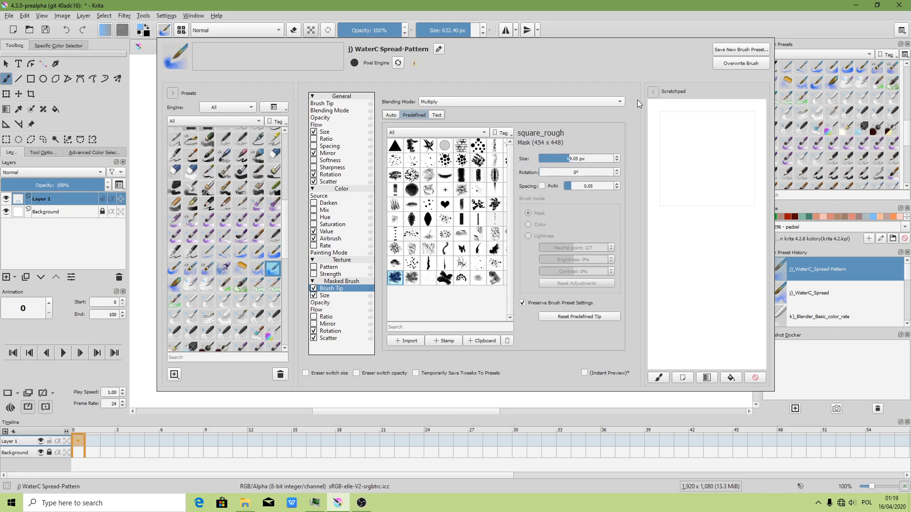
click(733, 64)
click(688, 21)
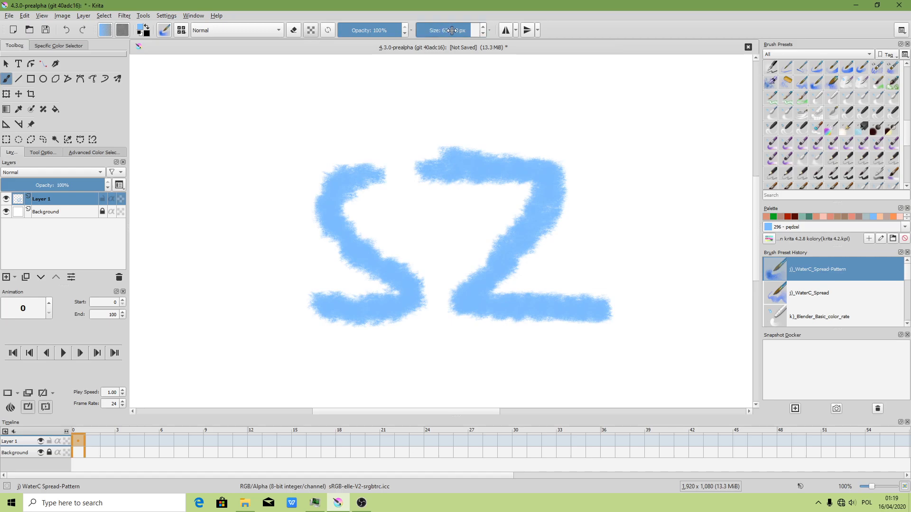
drag(470, 31, 445, 30)
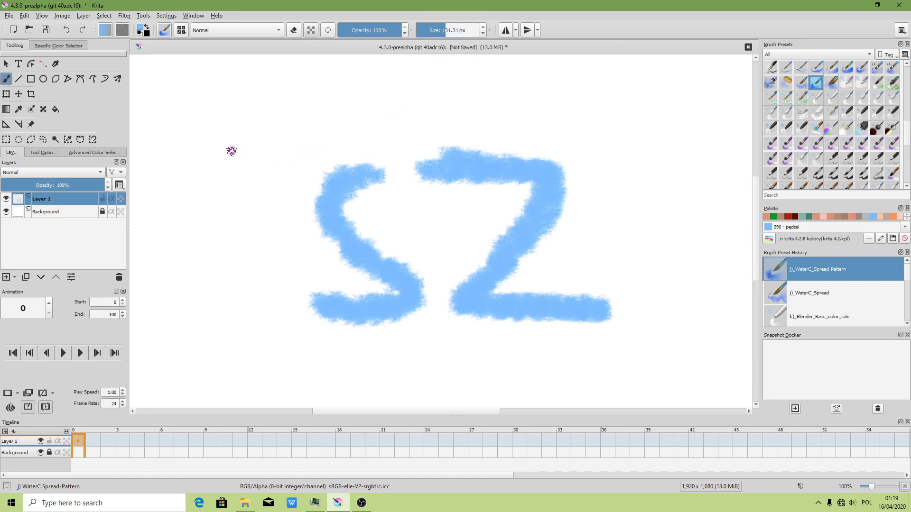
click(164, 32)
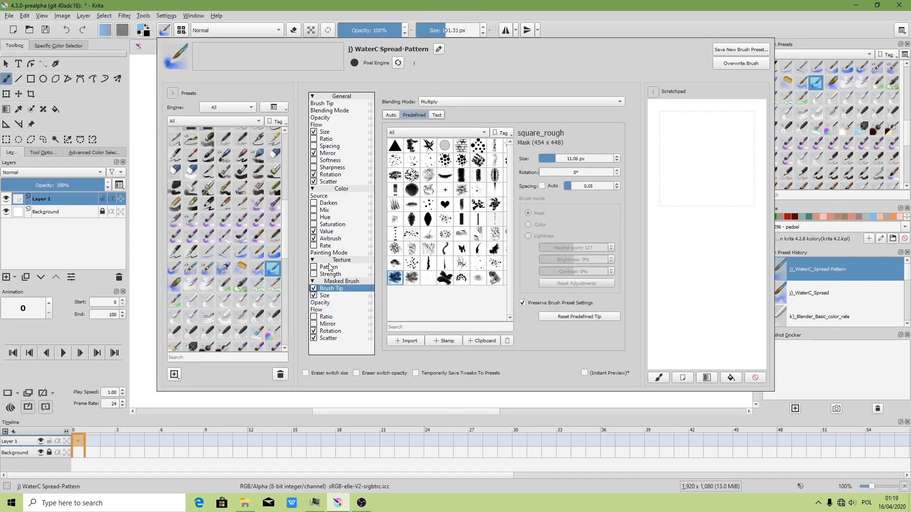
Toggle masked Scatter, enable masked Rotation, and turn off the masked Size option
click(314, 338)
click(314, 332)
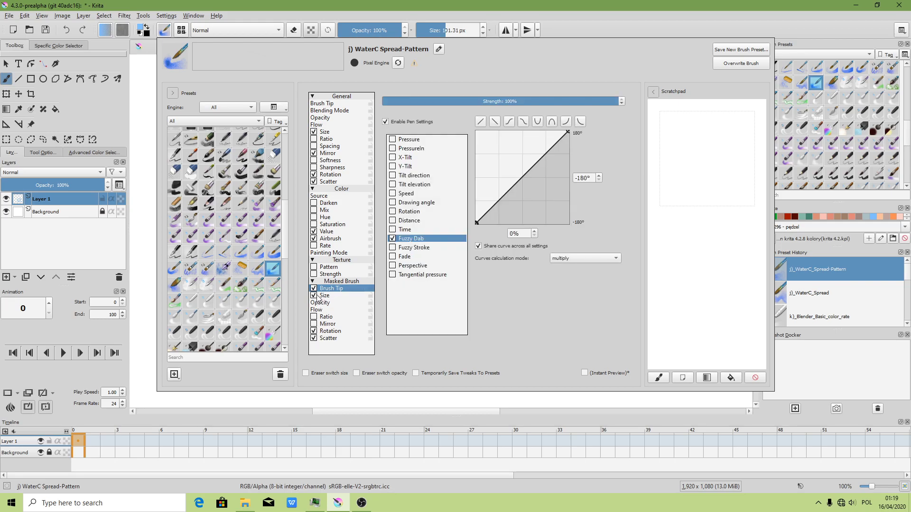
click(321, 296)
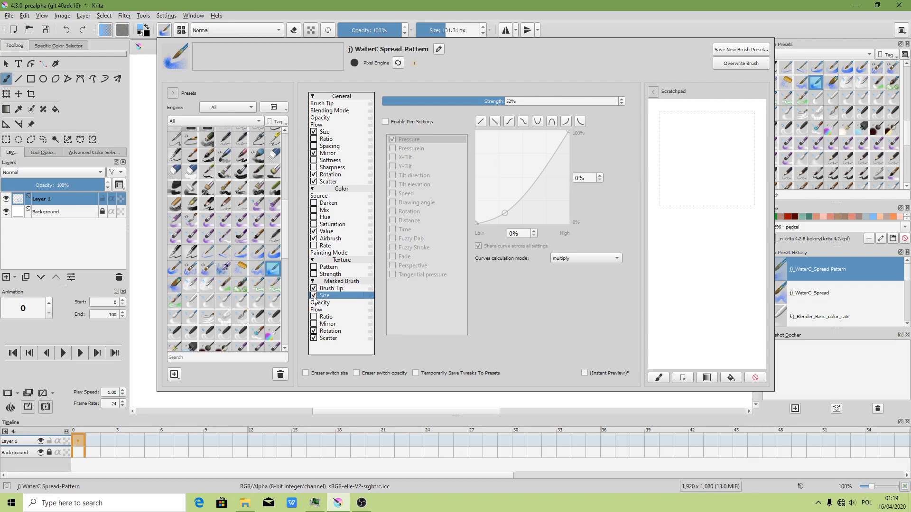
click(314, 295)
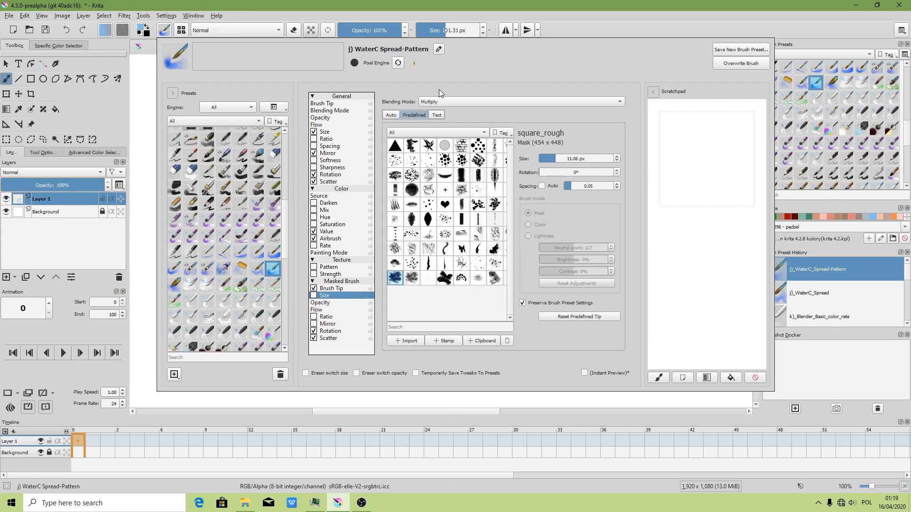
Keep Multiply blending and use chisel_dense_smear as the masked tip, then view Texture and Painting Mode
click(440, 101)
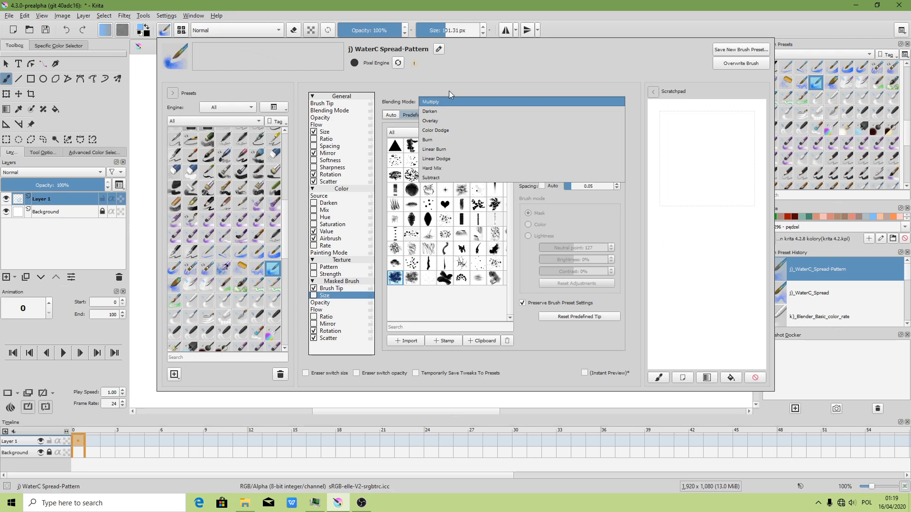
click(471, 79)
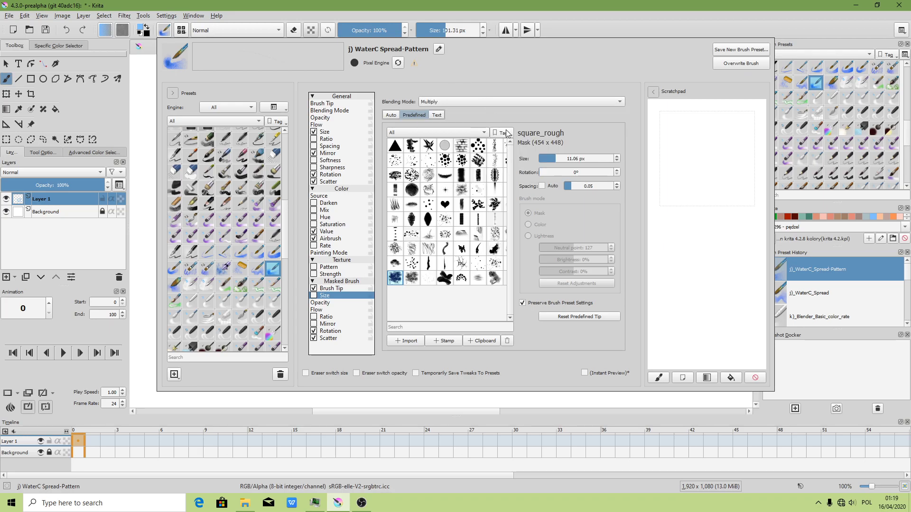
click(463, 176)
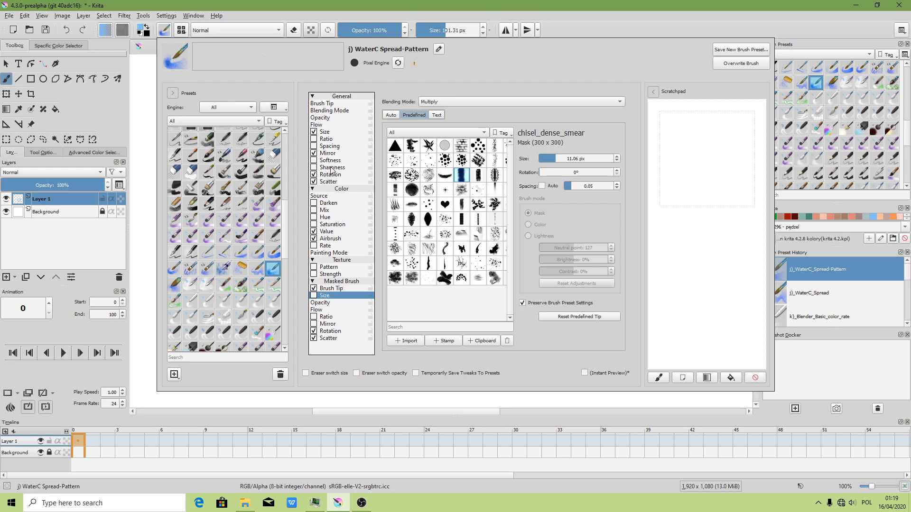
click(335, 268)
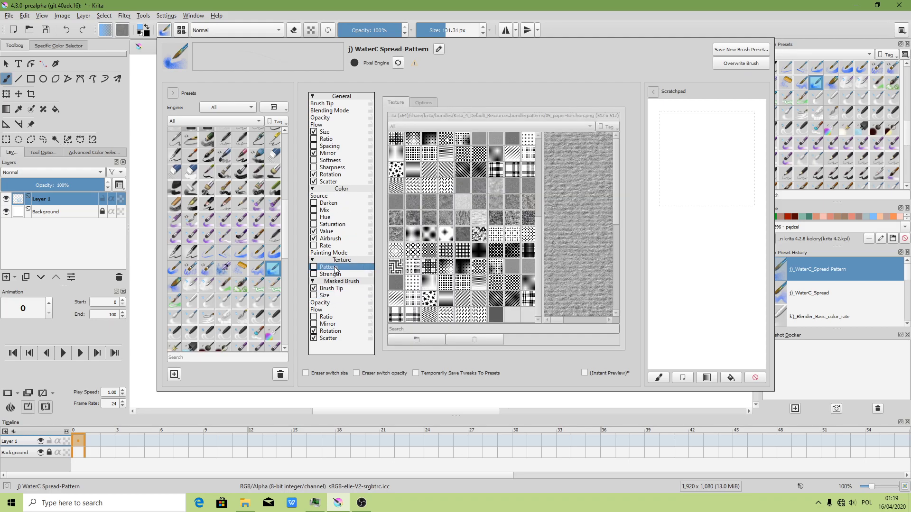
click(334, 253)
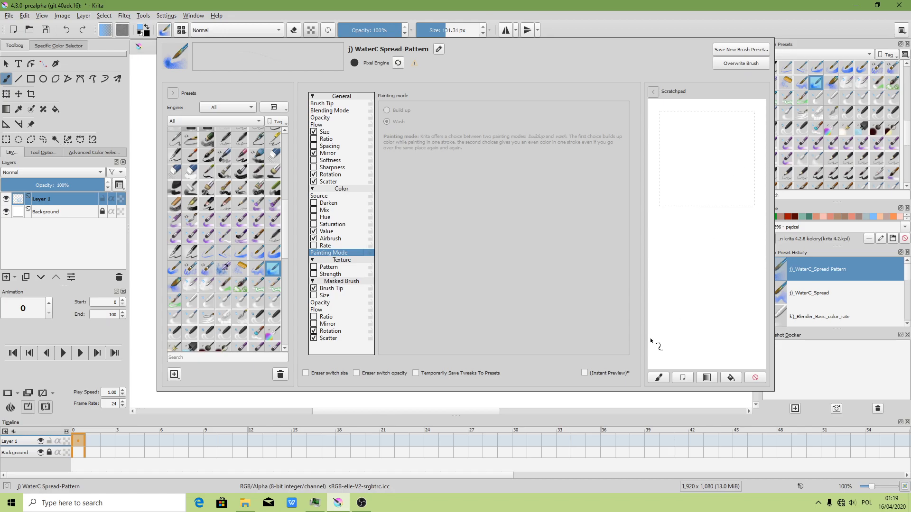
Enable texture Strength with addition curve combining, and lower Scatter strength to 49%
click(342, 262)
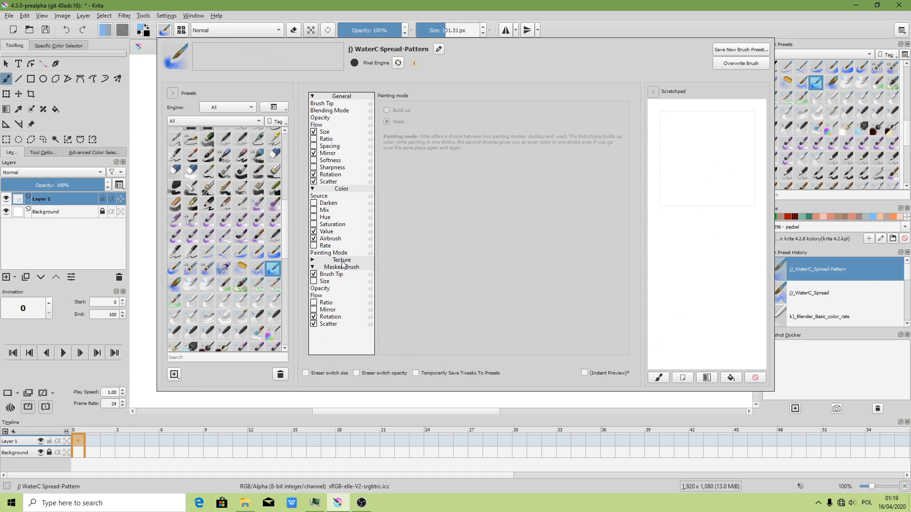
click(342, 262)
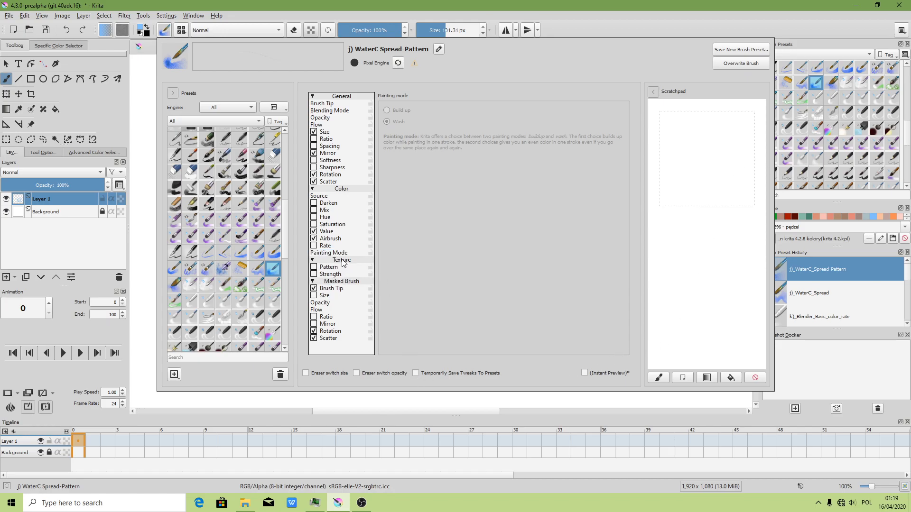
click(315, 274)
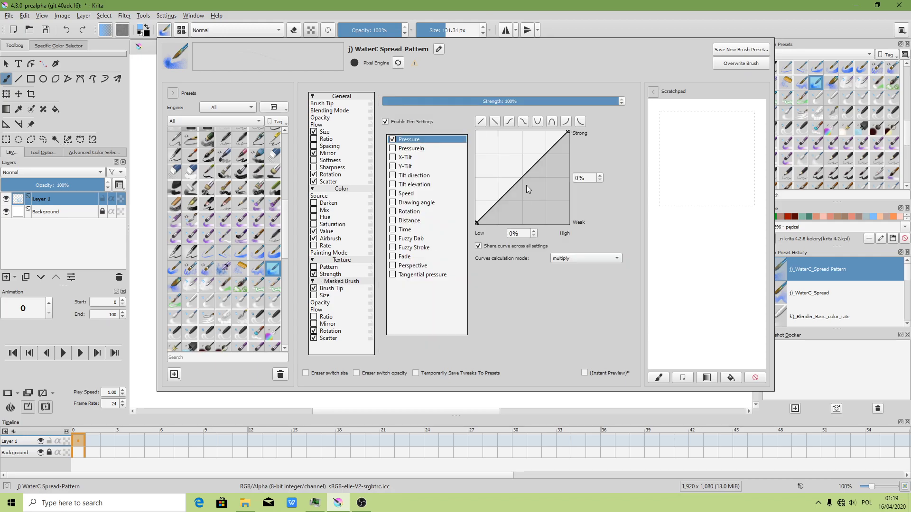
click(572, 258)
click(330, 182)
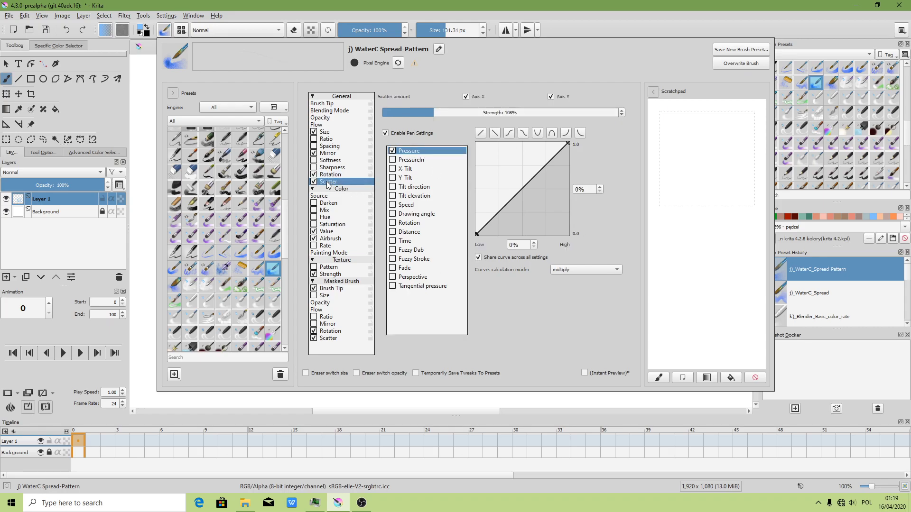
drag(428, 113, 406, 113)
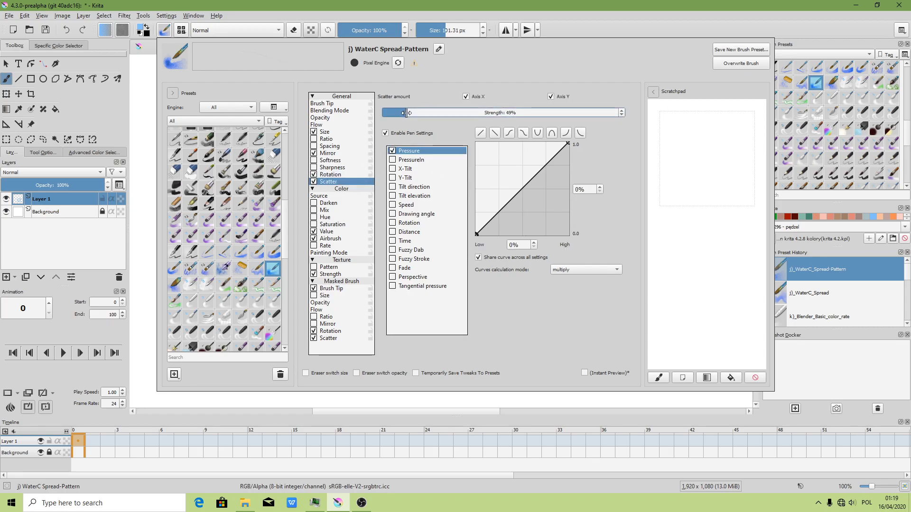
Keep multiply for the rotation curves and turn mirroring off
click(335, 175)
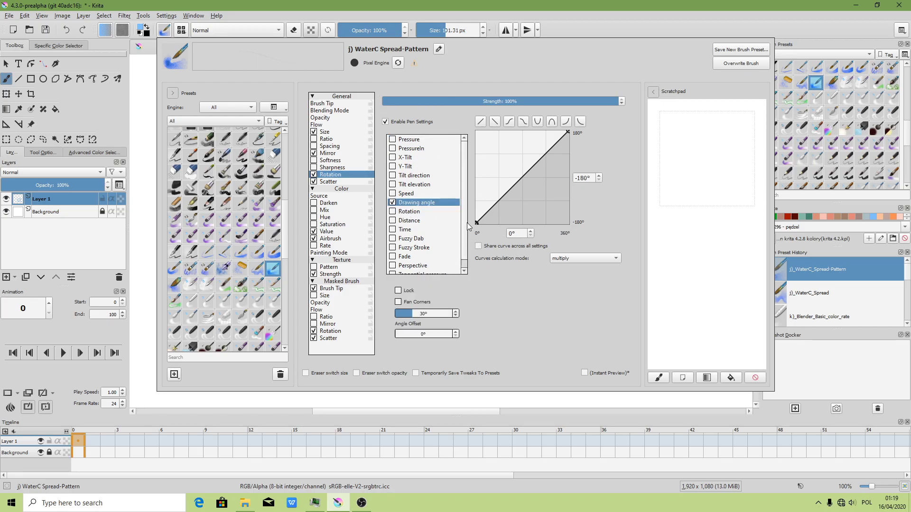
scroll(464, 247, down, 1)
click(573, 258)
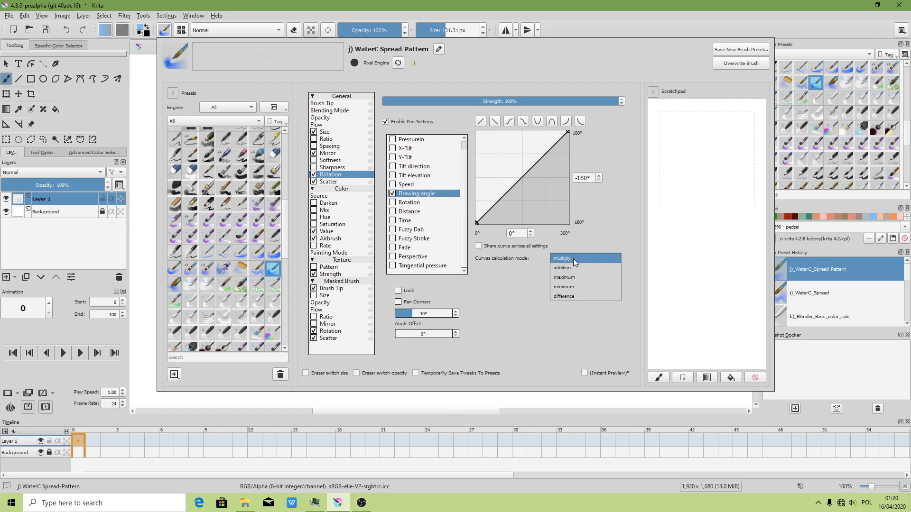
click(573, 258)
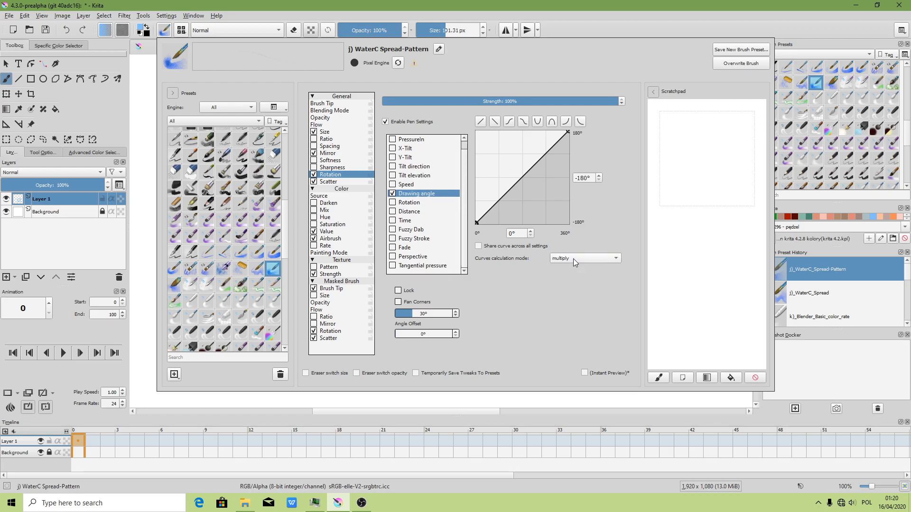
click(330, 153)
click(313, 152)
Set Size strength to 100% with addition combining and overwrite the WaterC Spread-Pattern preset
click(325, 132)
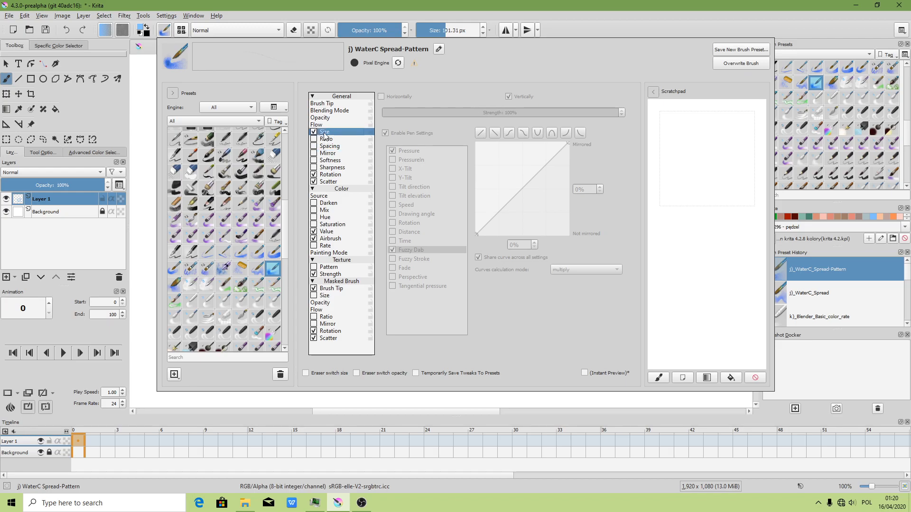
drag(494, 102, 638, 100)
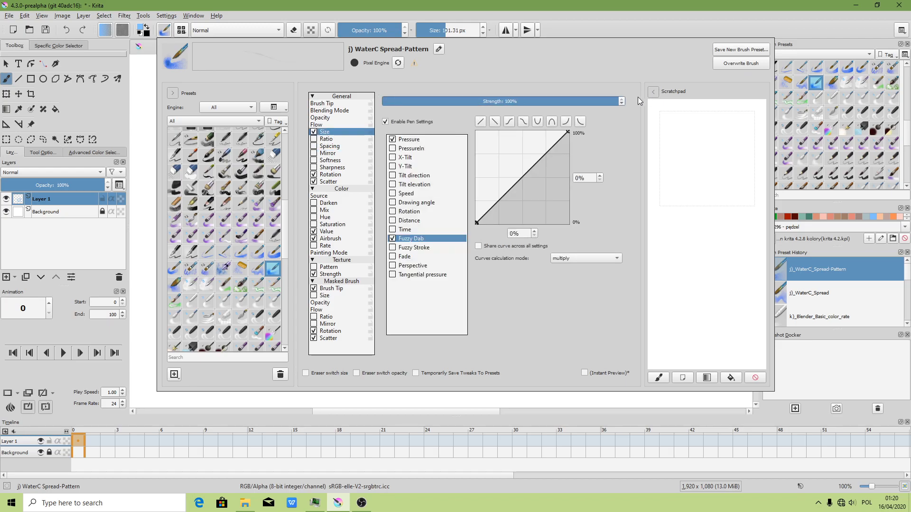
click(575, 260)
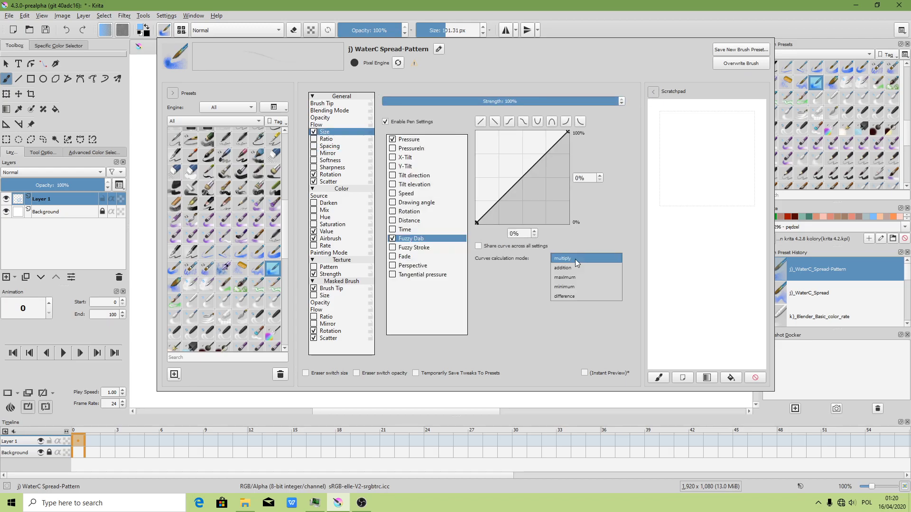
click(575, 268)
click(393, 239)
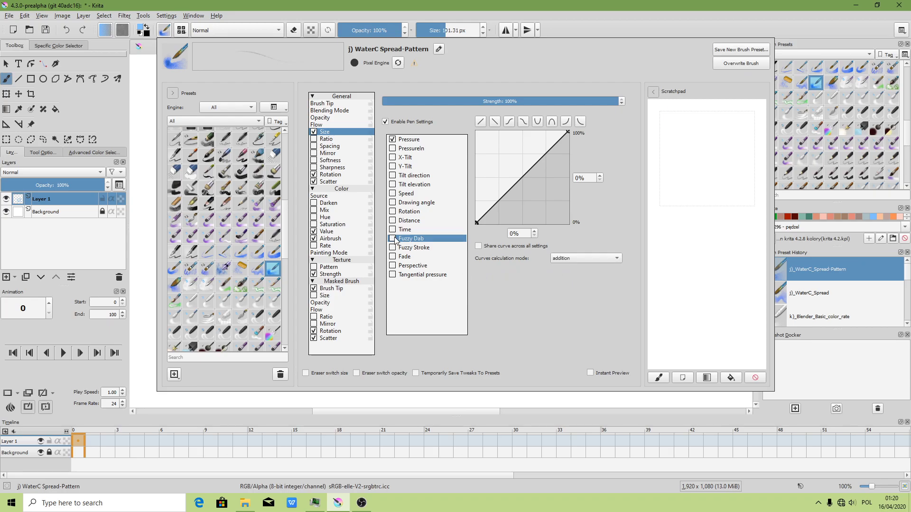
click(393, 239)
click(730, 62)
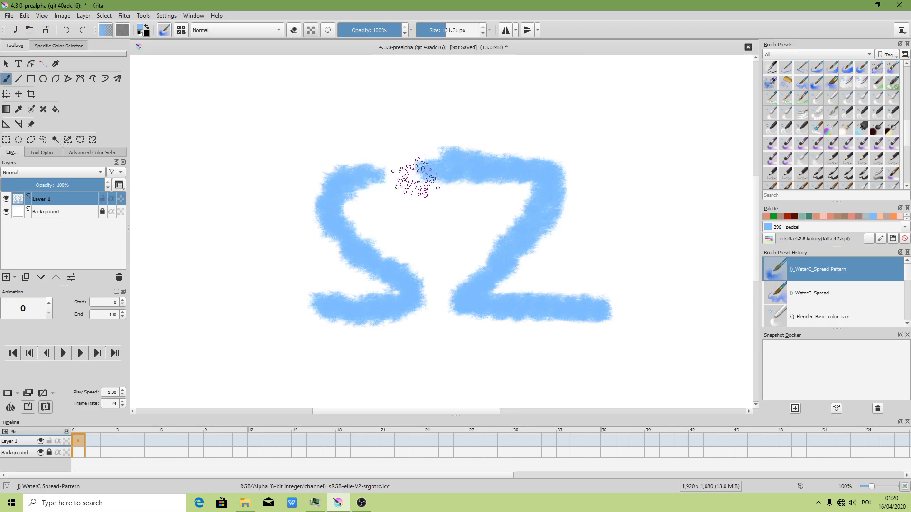
Disable the preset's masked brush tip and return to the canvas
click(164, 30)
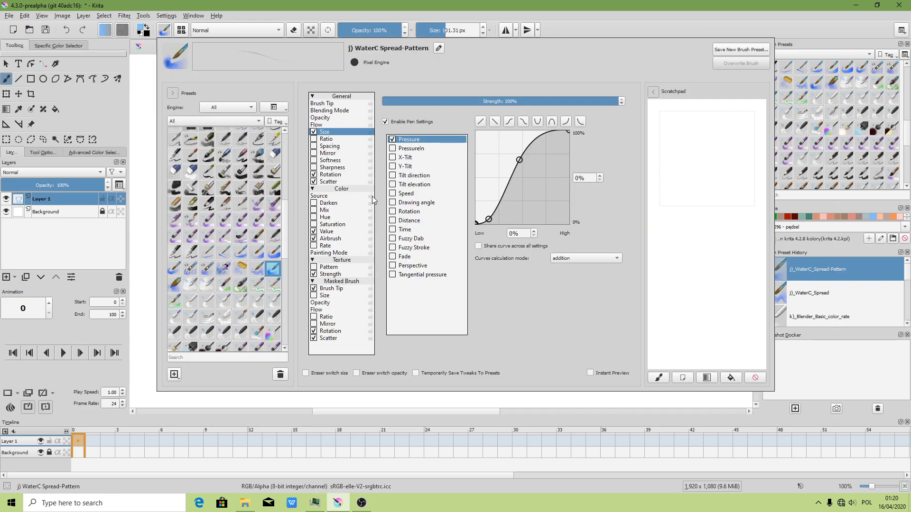
click(332, 183)
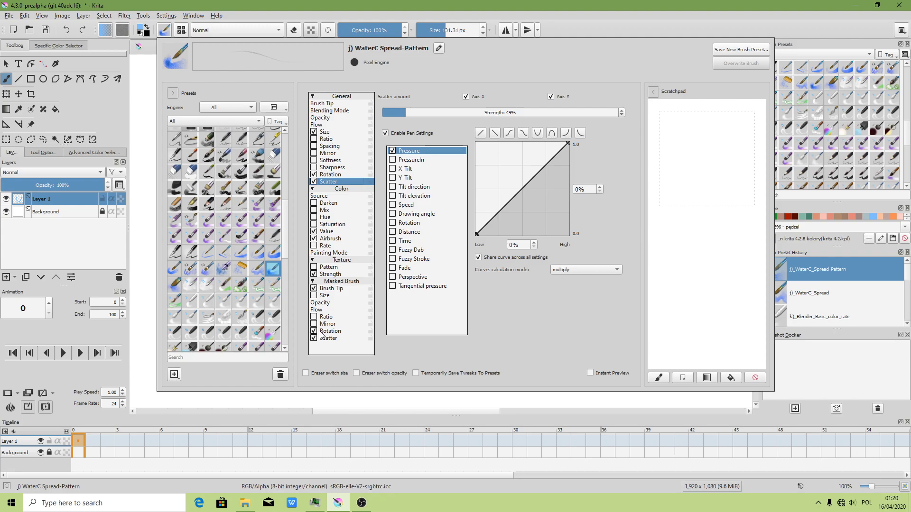
click(327, 290)
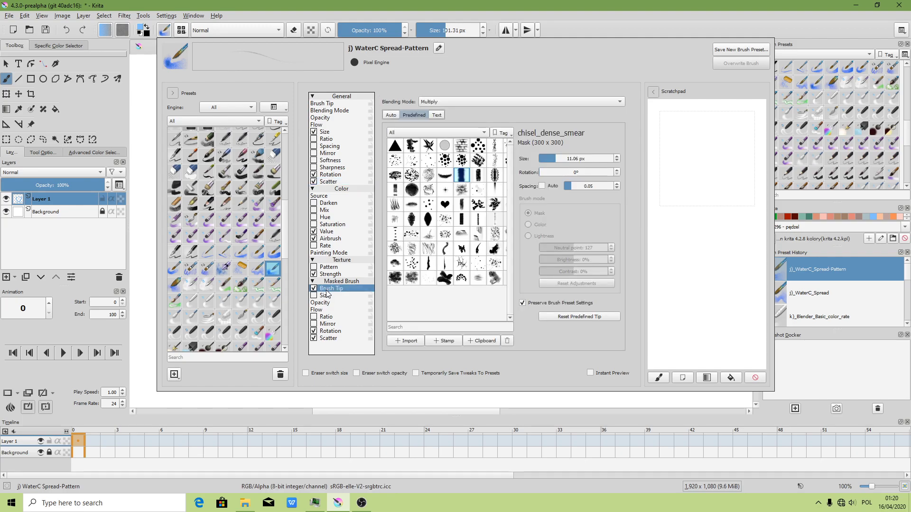
click(314, 289)
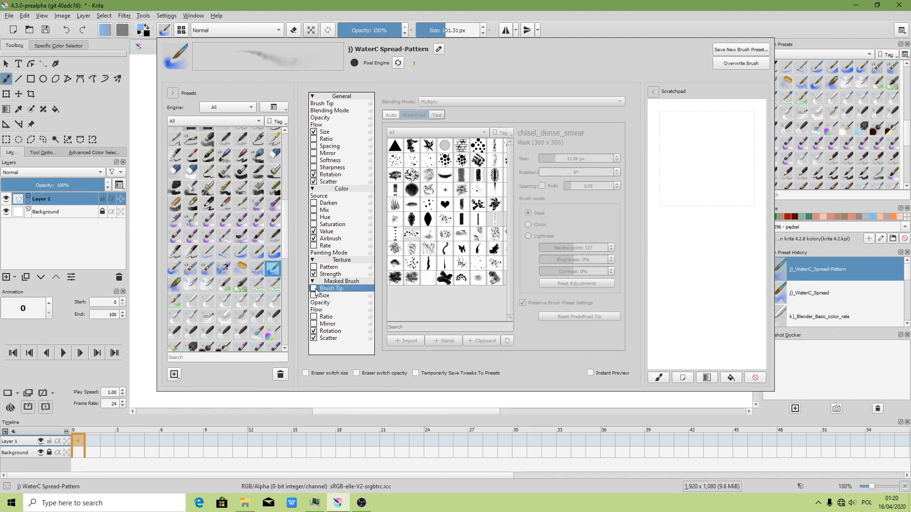
click(685, 23)
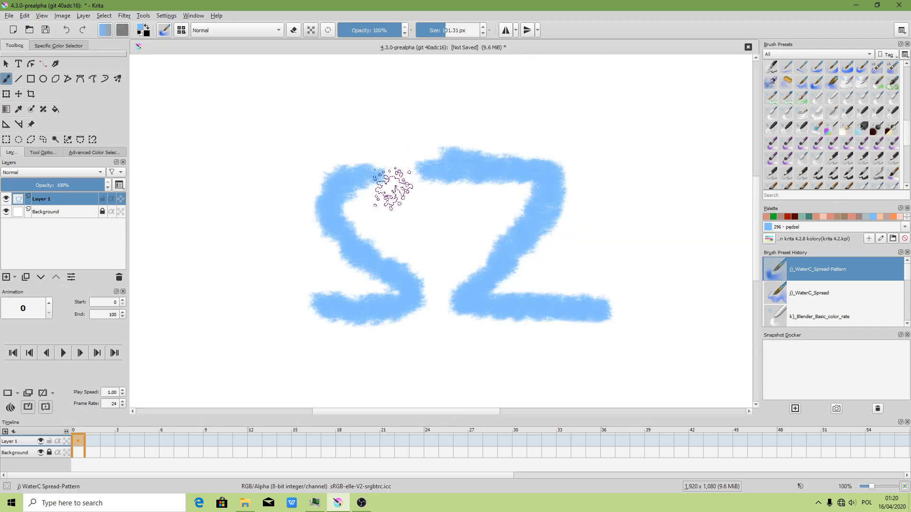
Turn off the brush's Rotation option, checking the size and scatter settings
click(165, 33)
click(322, 132)
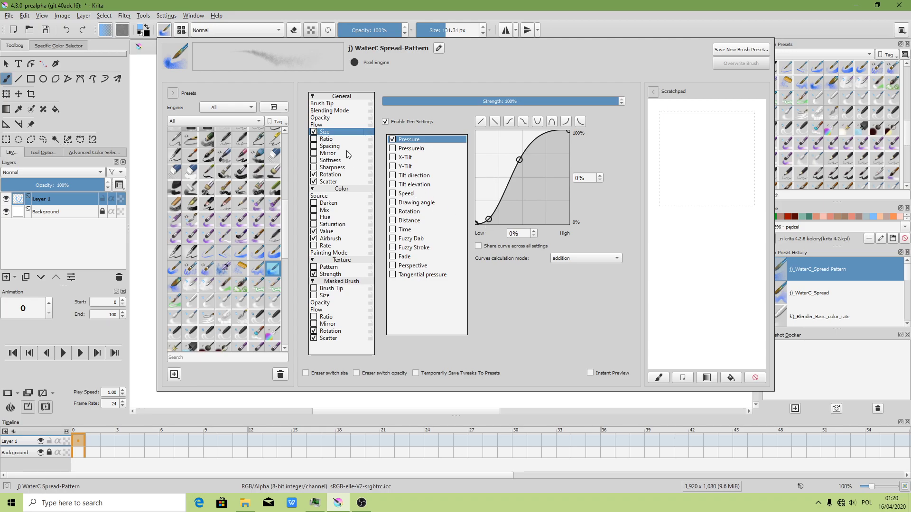
click(328, 139)
click(333, 175)
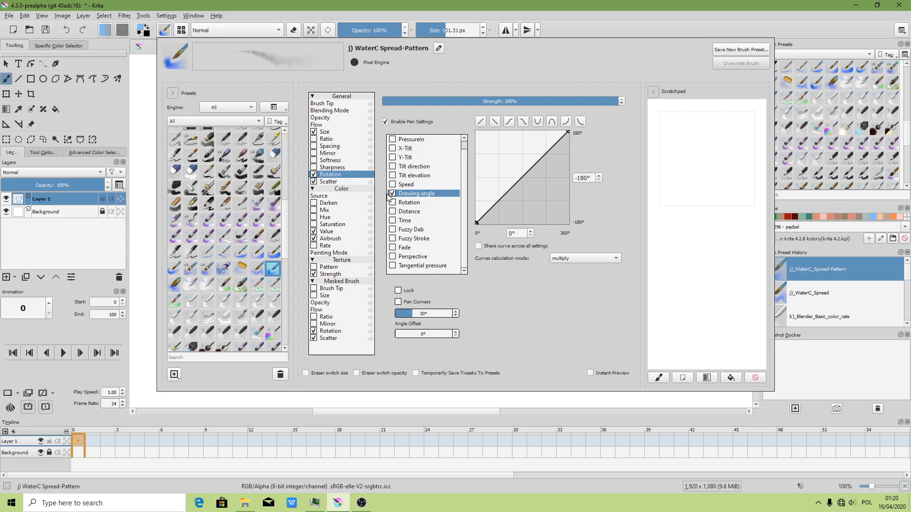
click(314, 175)
click(331, 183)
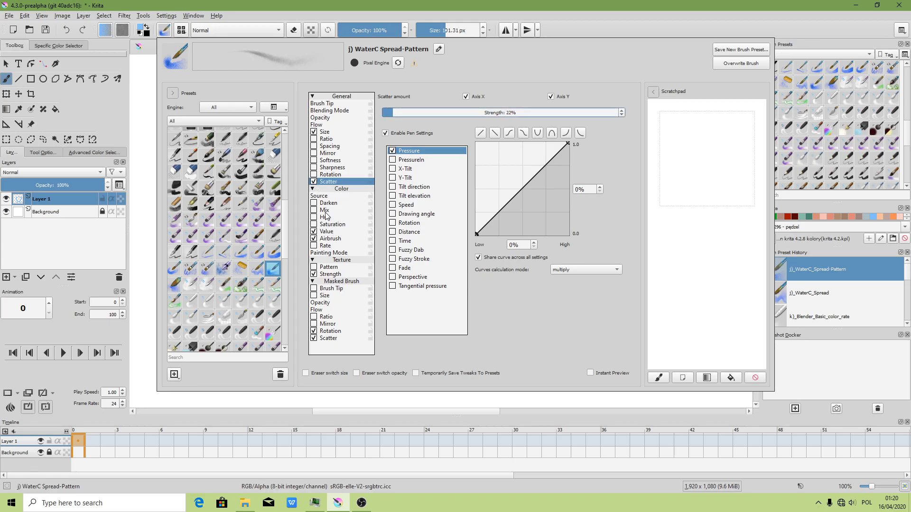
Review the main brush tip and keep addition for combining size curves
click(332, 104)
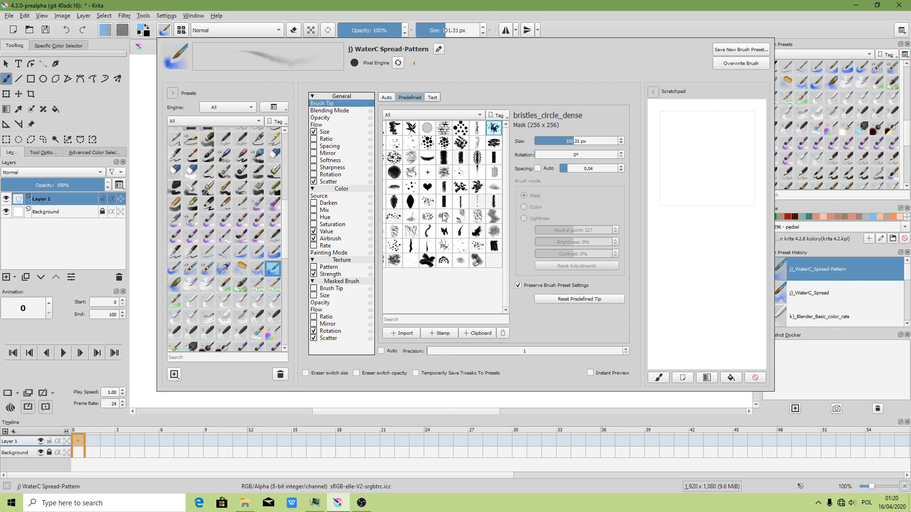
click(393, 99)
click(325, 133)
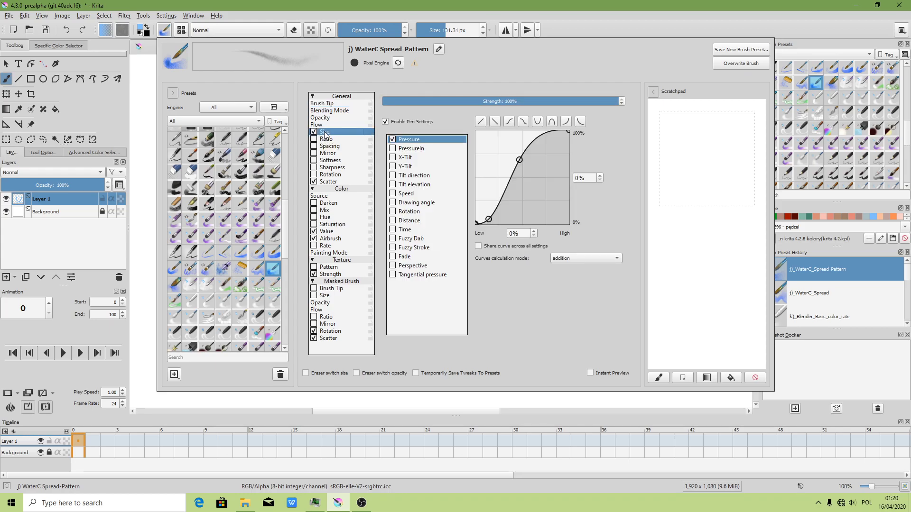
click(565, 261)
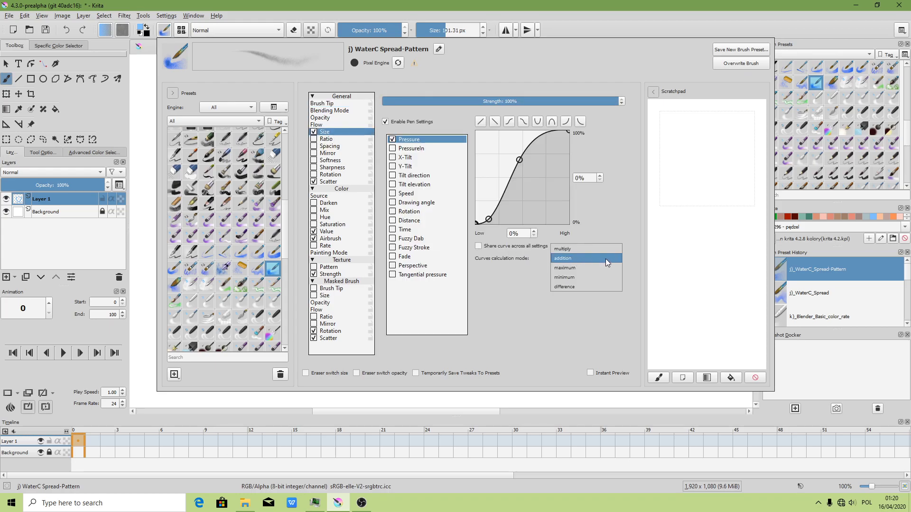
click(585, 258)
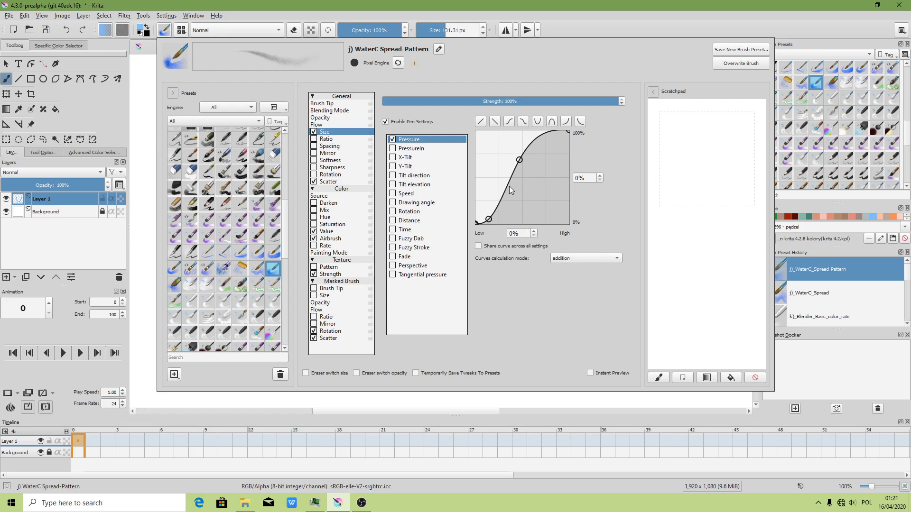
Make the Flow pressure curve straight linear and overwrite the preset
click(173, 93)
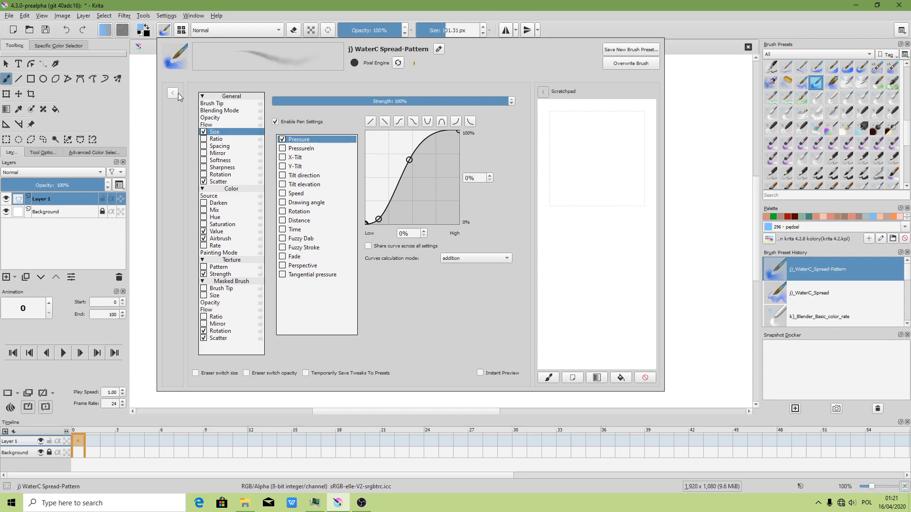
click(212, 125)
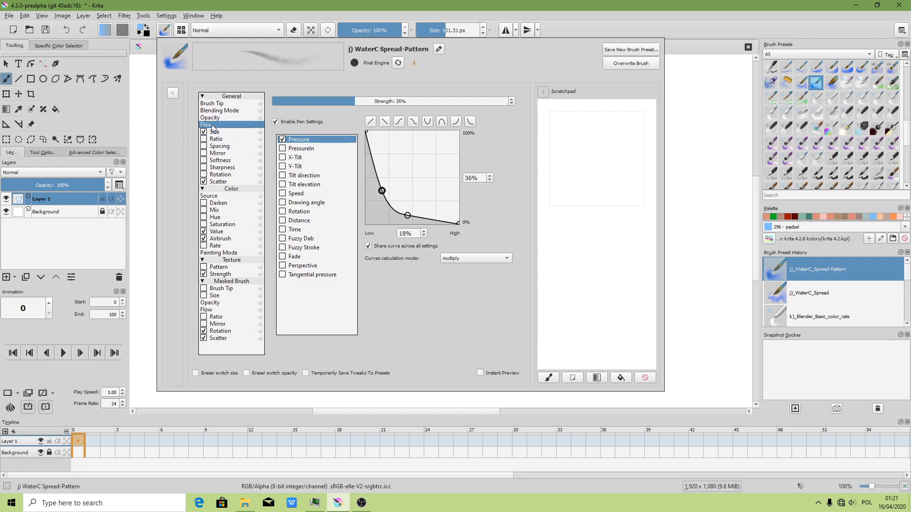
click(371, 122)
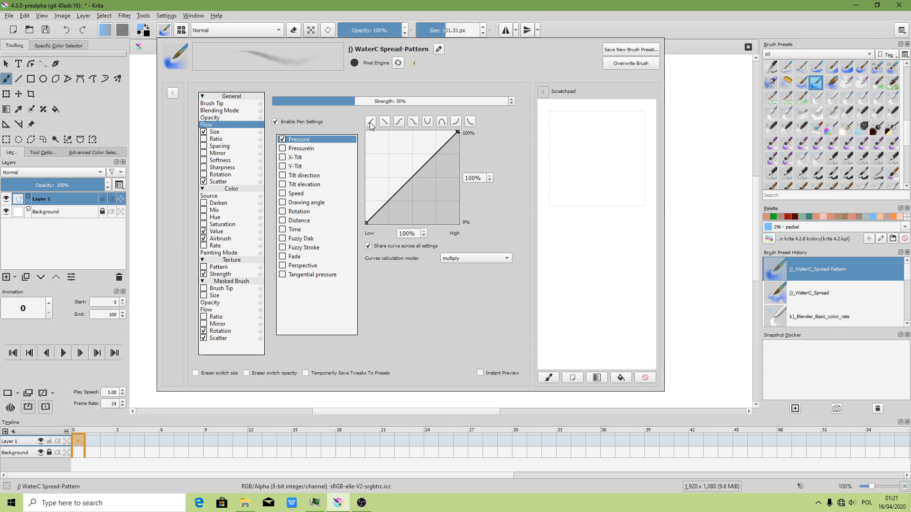
click(625, 68)
Try undone test strokes at several brush sizes, settling on 38.74 px
drag(427, 169, 664, 223)
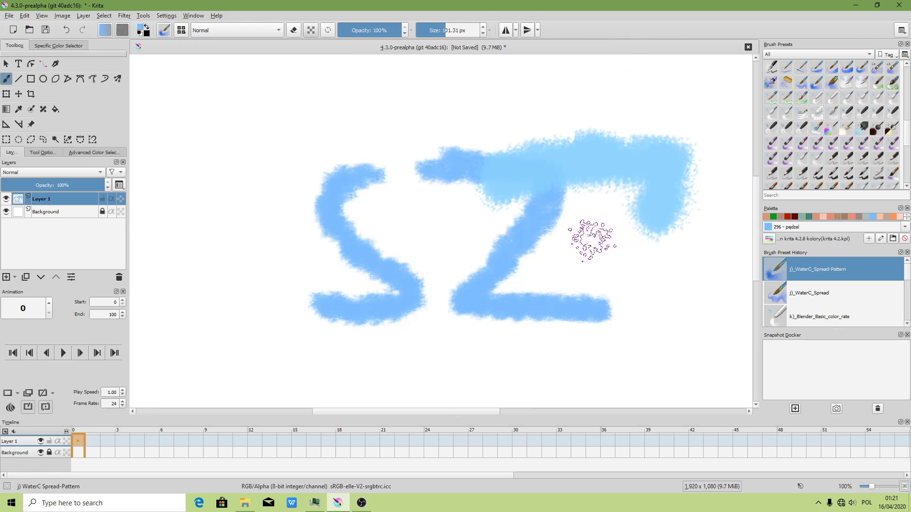
key(ctrl+z)
click(441, 31)
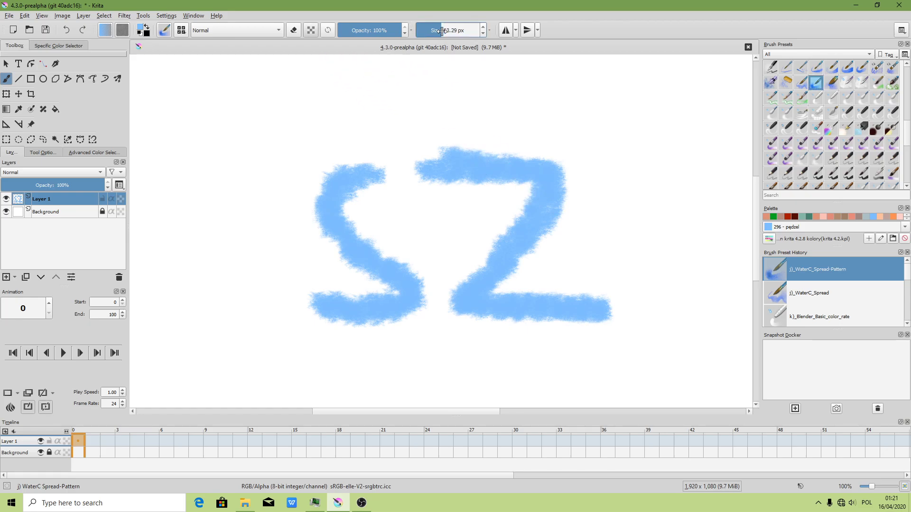
drag(258, 133, 220, 214)
key(ctrl+z)
click(435, 30)
drag(244, 167, 197, 257)
key(ctrl+z)
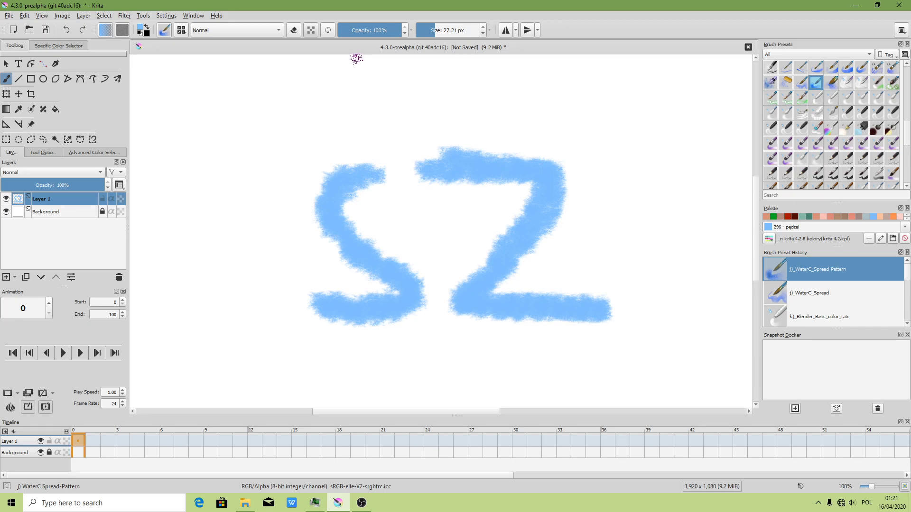
click(437, 30)
drag(253, 126, 194, 302)
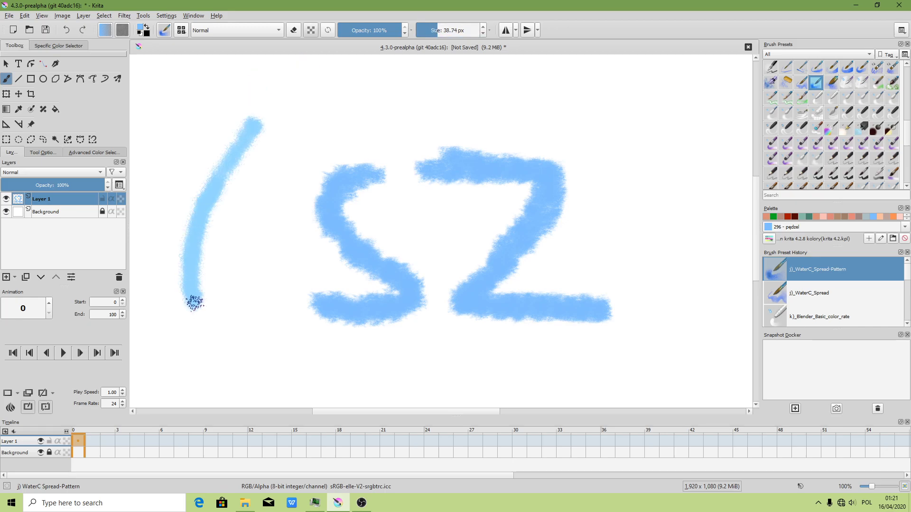
key(ctrl+z)
Switch Flow to Fuzzy Dab instead of Fuzzy Stroke, overwrite the preset, and test it
click(164, 29)
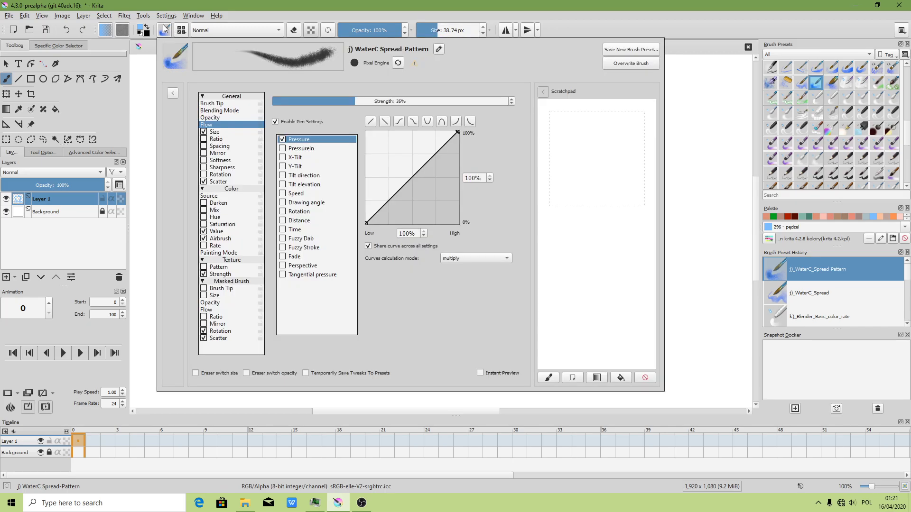
click(173, 94)
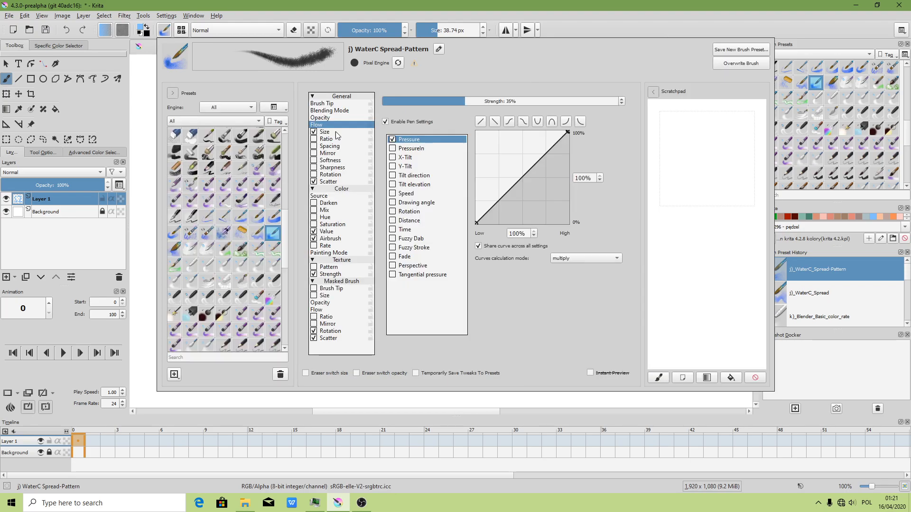
click(174, 93)
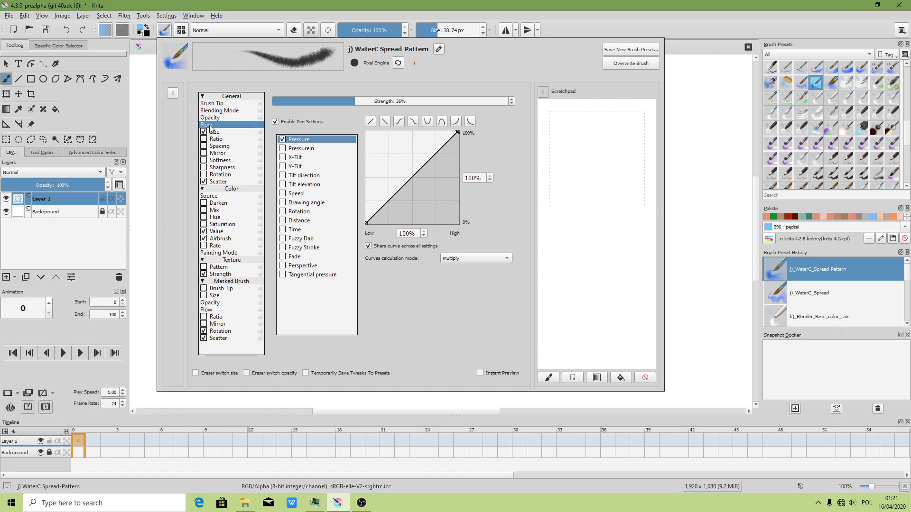
click(283, 239)
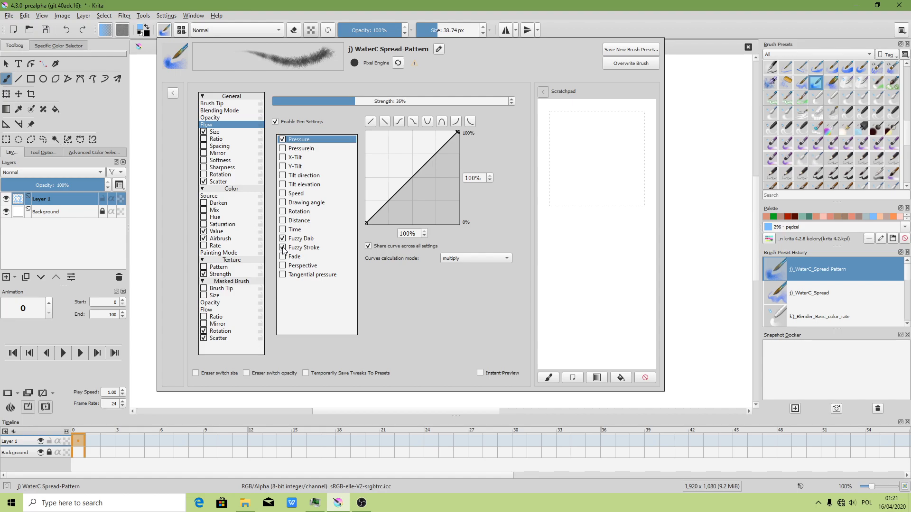
click(282, 247)
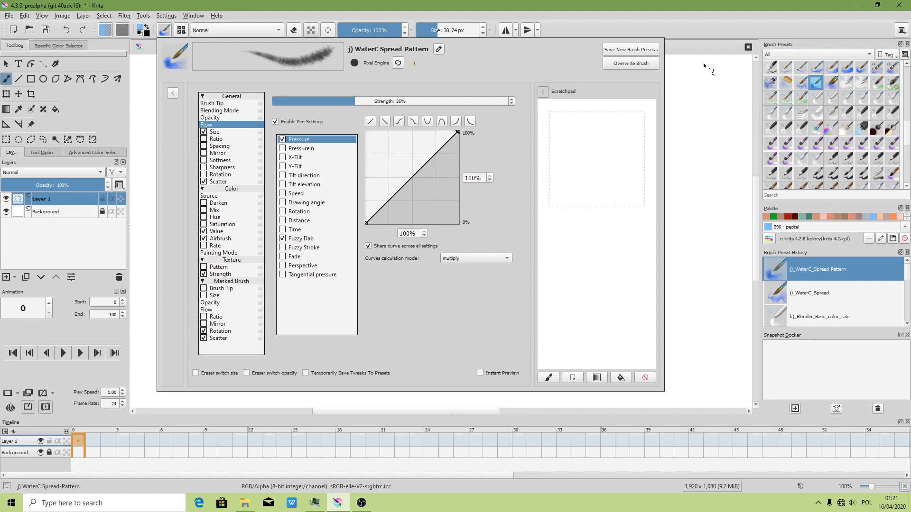
click(639, 64)
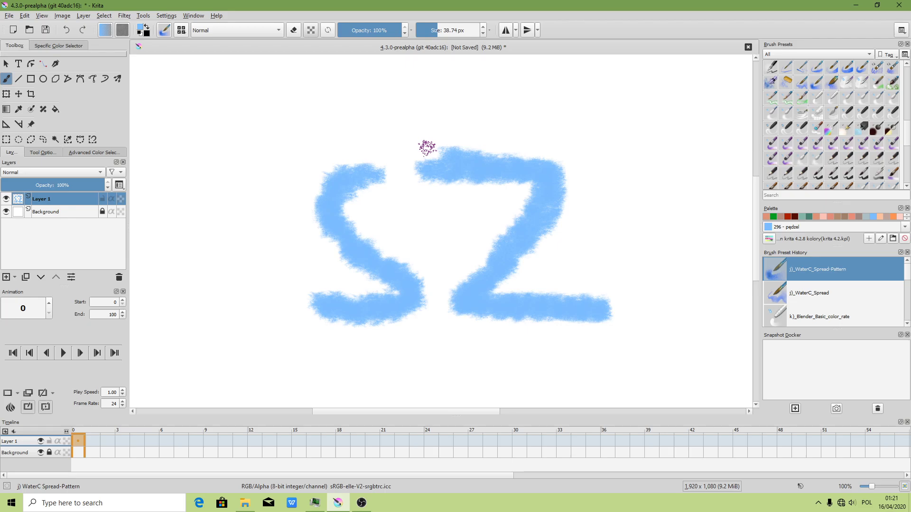
drag(427, 147, 180, 120)
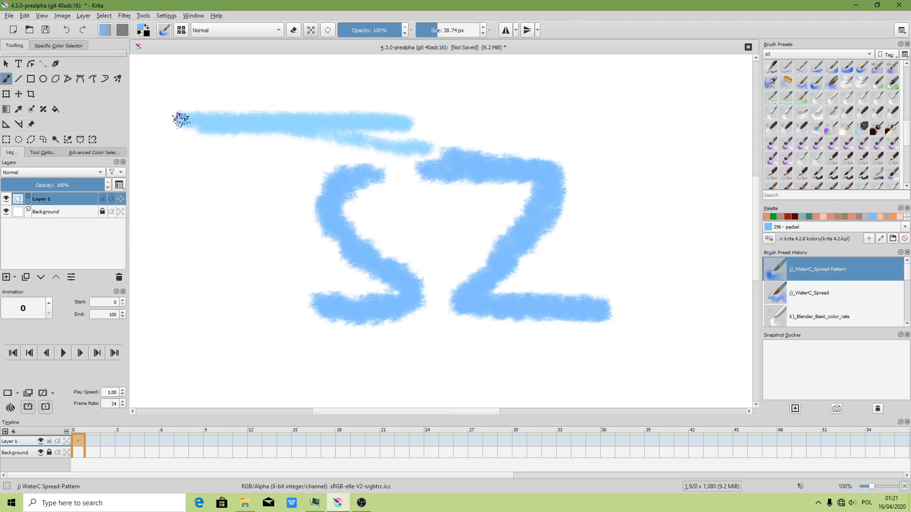
key(ctrl+z)
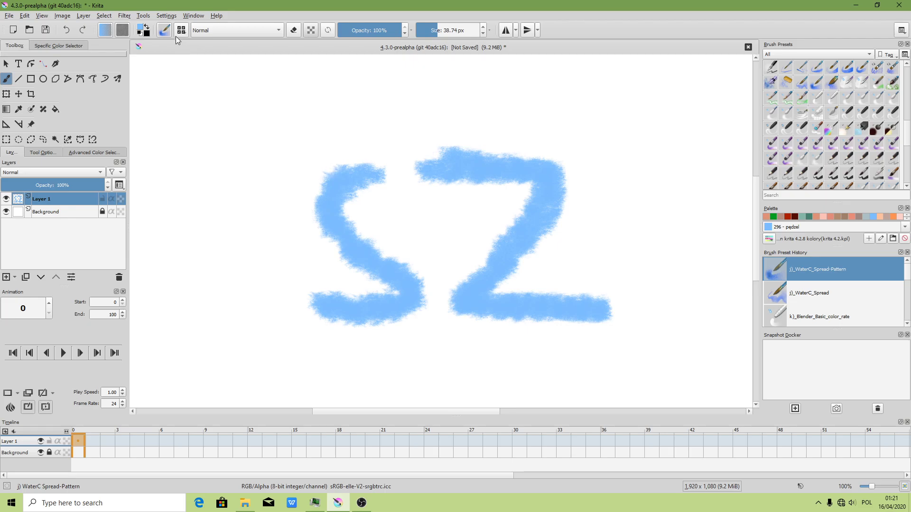
Browse the brush presets list without changing the brush
click(186, 30)
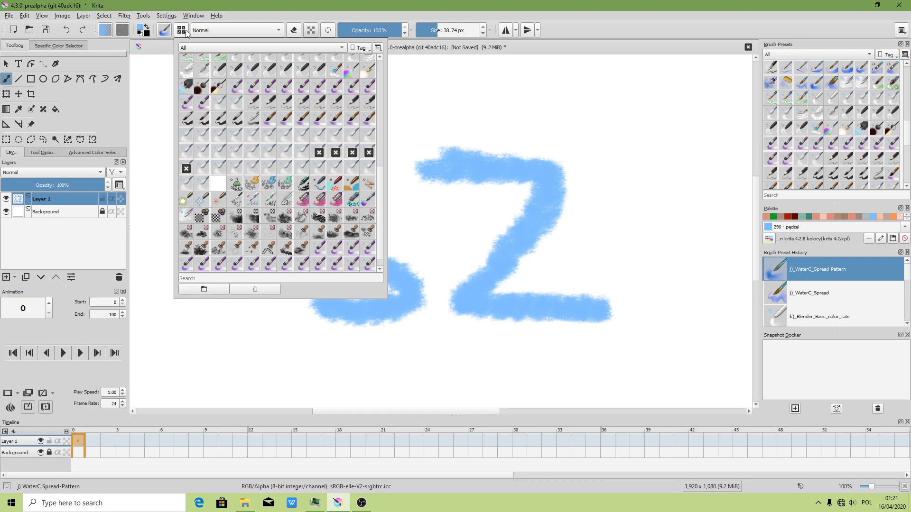
scroll(286, 204, up, 5)
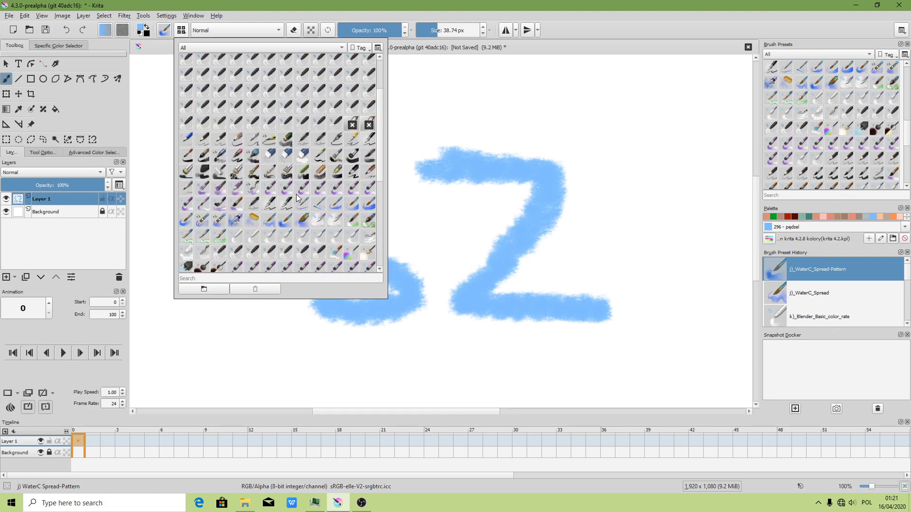
scroll(290, 197, up, 2)
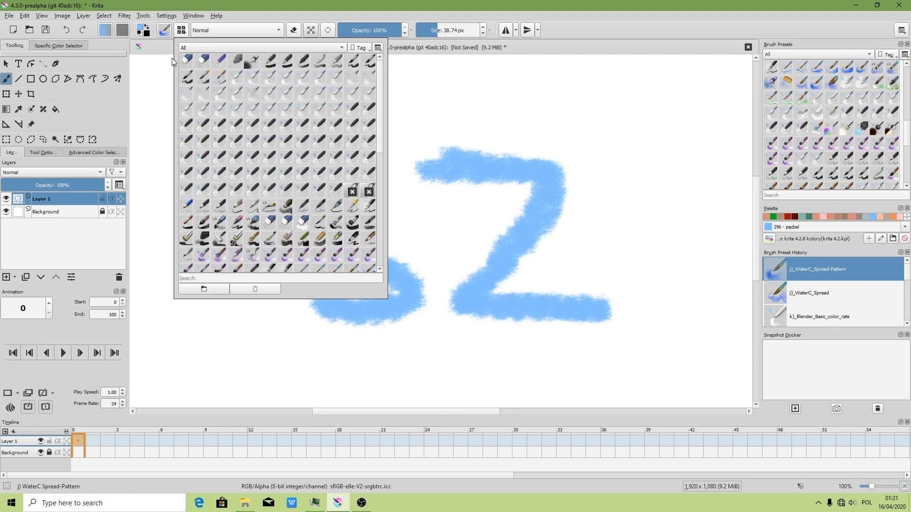
click(540, 152)
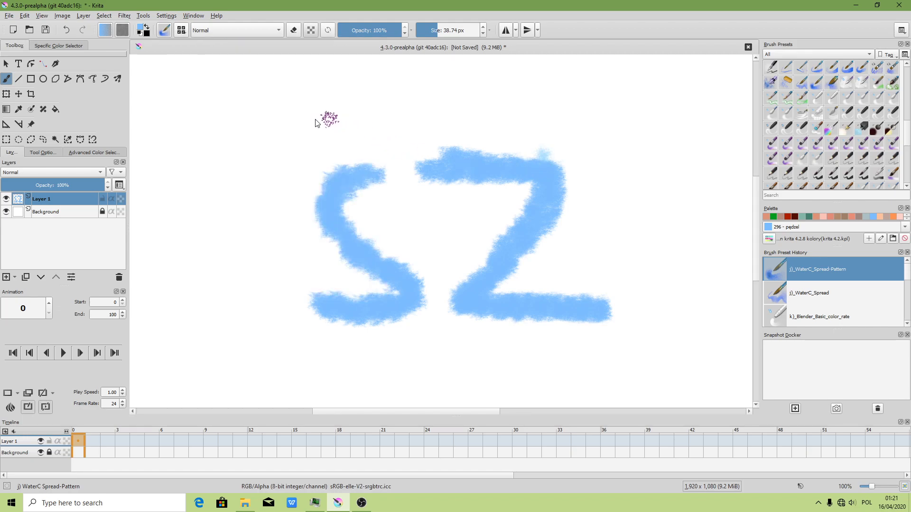
Choose k) Blender Basic from the pop-up palette and smudge the S strokes
right_click(328, 117)
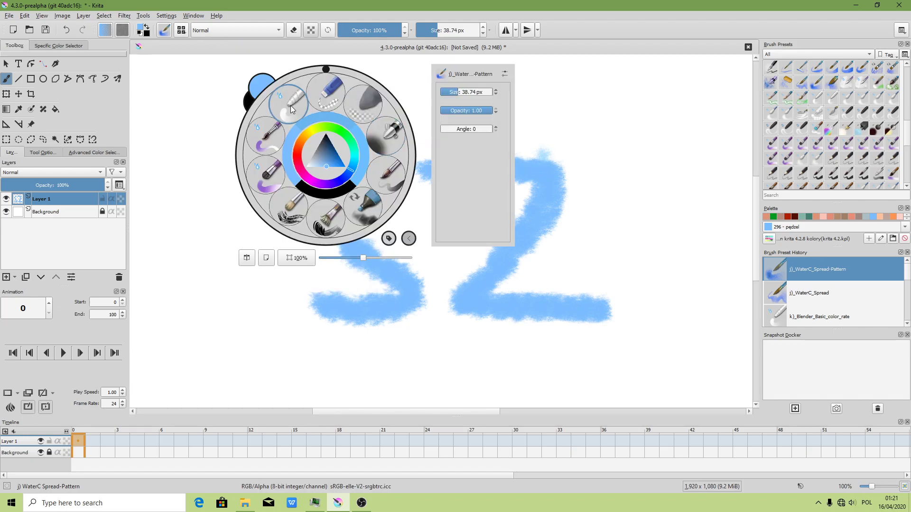
click(290, 106)
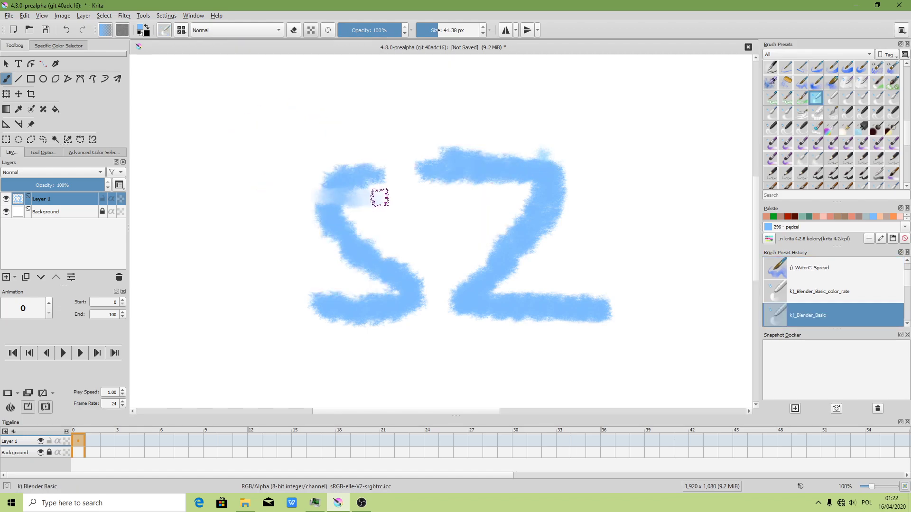
drag(379, 195, 274, 207)
mouse_move(332, 173)
mouse_down()
mouse_move(315, 203)
mouse_move(386, 283)
mouse_move(294, 287)
mouse_move(374, 283)
mouse_move(319, 226)
mouse_move(370, 155)
mouse_move(352, 183)
mouse_move(369, 244)
mouse_move(419, 279)
mouse_move(368, 322)
mouse_move(300, 301)
mouse_move(378, 337)
mouse_move(411, 325)
mouse_move(301, 317)
mouse_move(417, 319)
mouse_move(380, 247)
mouse_move(368, 185)
mouse_move(334, 179)
mouse_move(411, 152)
mouse_move(425, 179)
mouse_move(536, 192)
mouse_move(508, 177)
mouse_move(508, 214)
mouse_move(449, 295)
mouse_move(514, 233)
mouse_move(457, 301)
mouse_move(575, 326)
mouse_move(539, 321)
mouse_move(614, 307)
mouse_move(496, 289)
mouse_move(545, 225)
mouse_move(559, 156)
mouse_move(421, 151)
mouse_up()
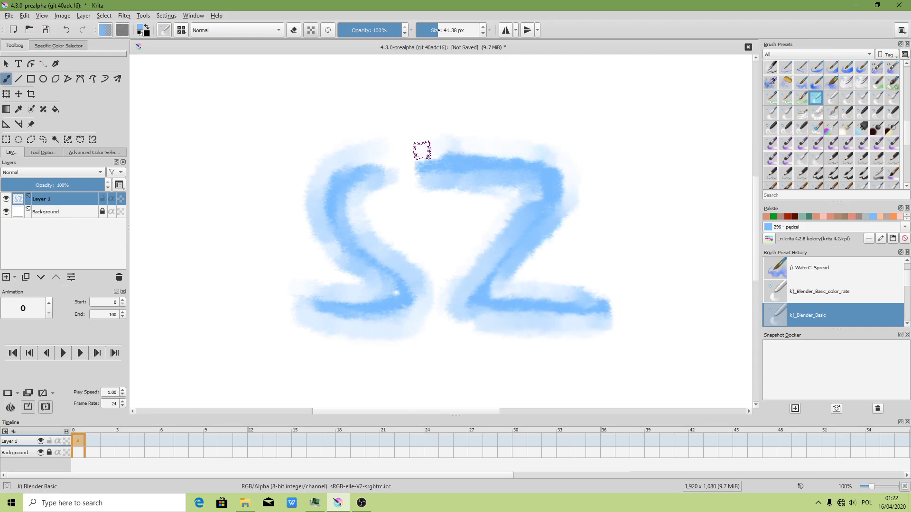
Review Blender Basic's Smudge Length, Smudge Radius, Strength and Scatter (16%) settings
click(164, 30)
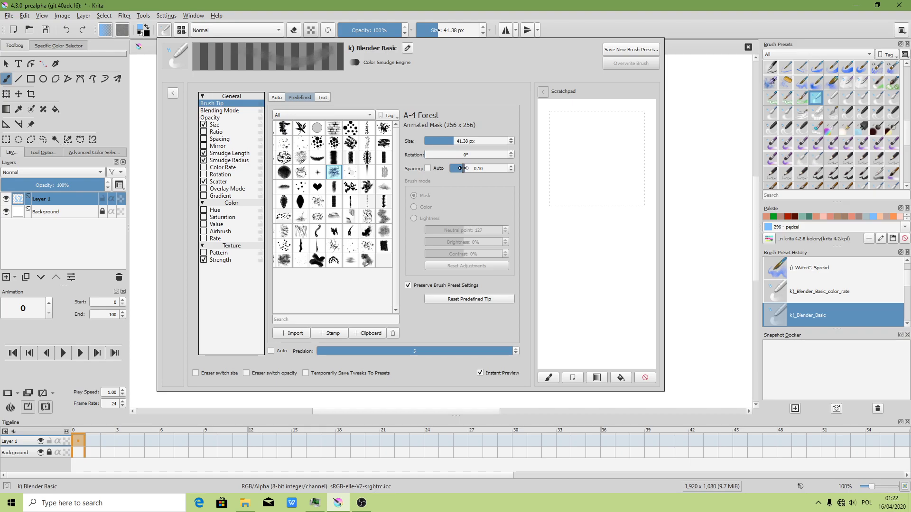
click(221, 154)
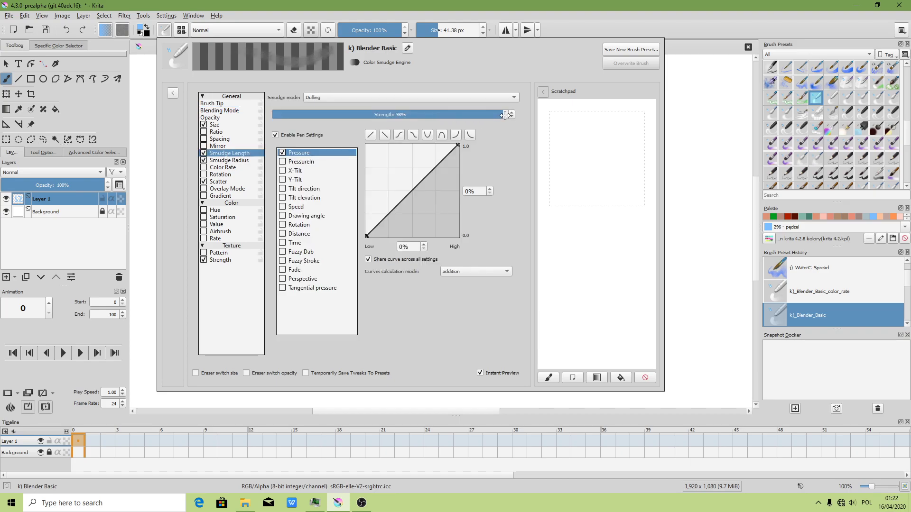
click(237, 161)
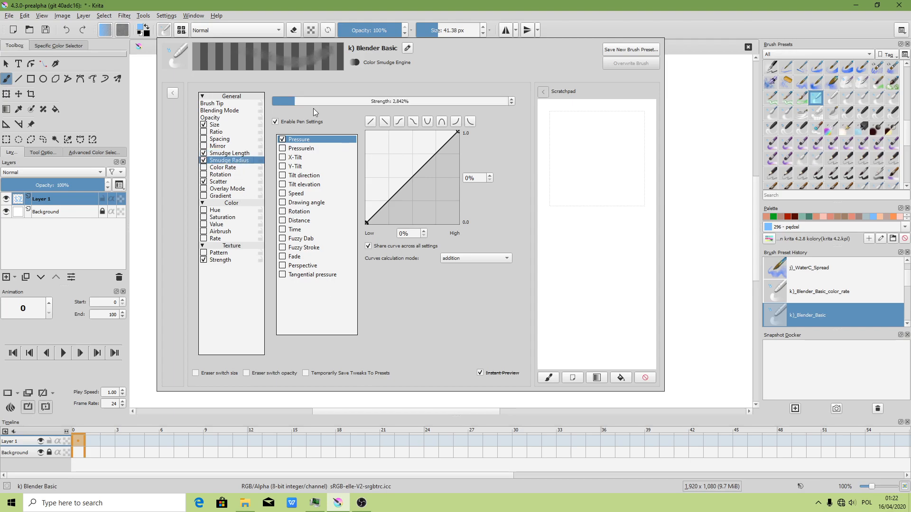
click(233, 154)
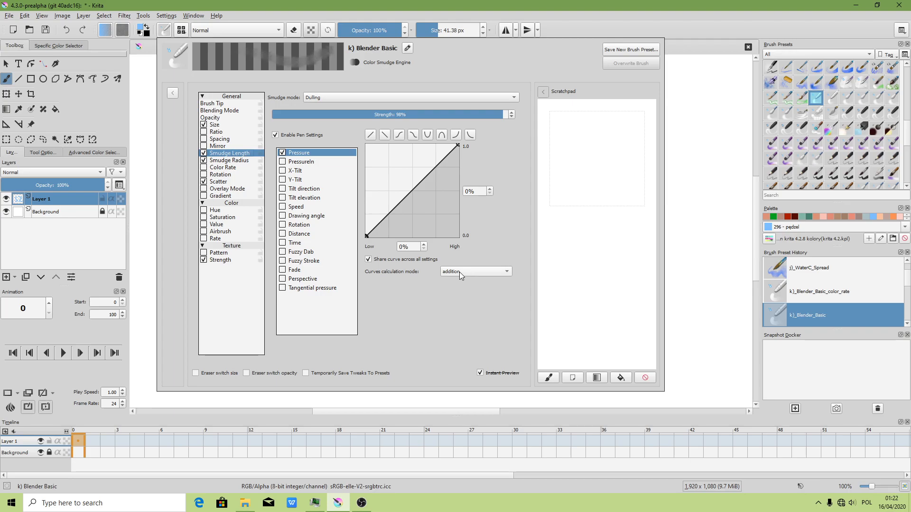
click(215, 261)
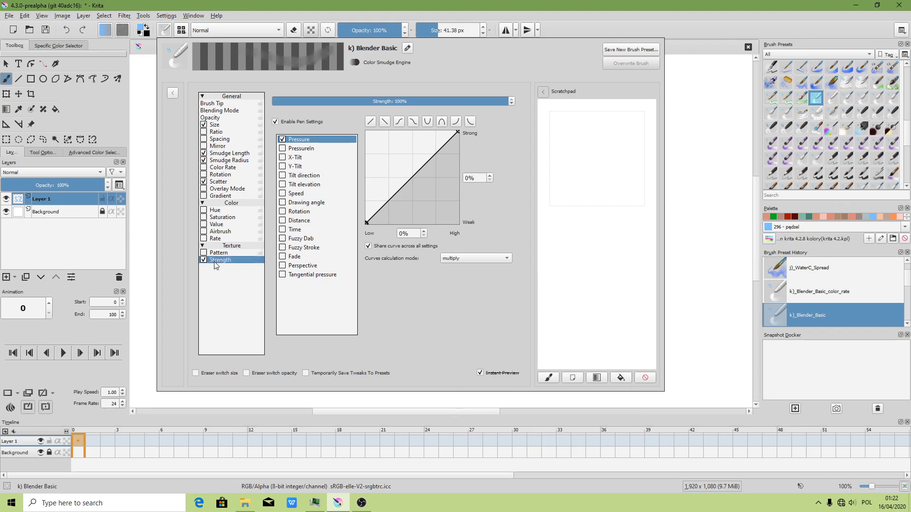
click(203, 260)
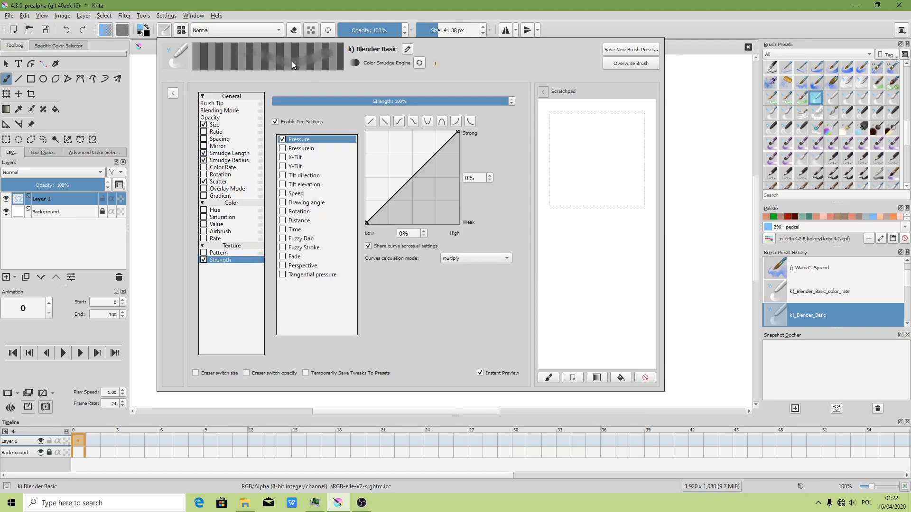
click(221, 182)
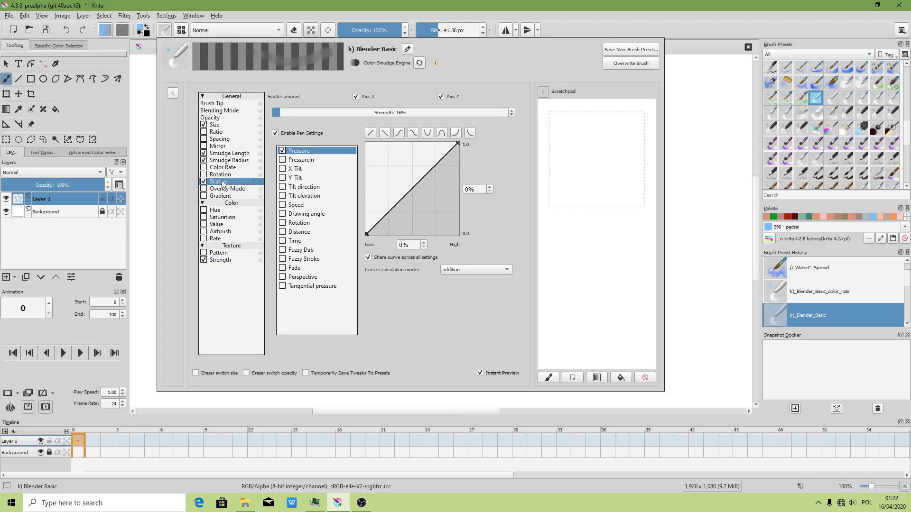
Bring OBS Studio forward, then minimise it back to the Krita canvas
click(361, 503)
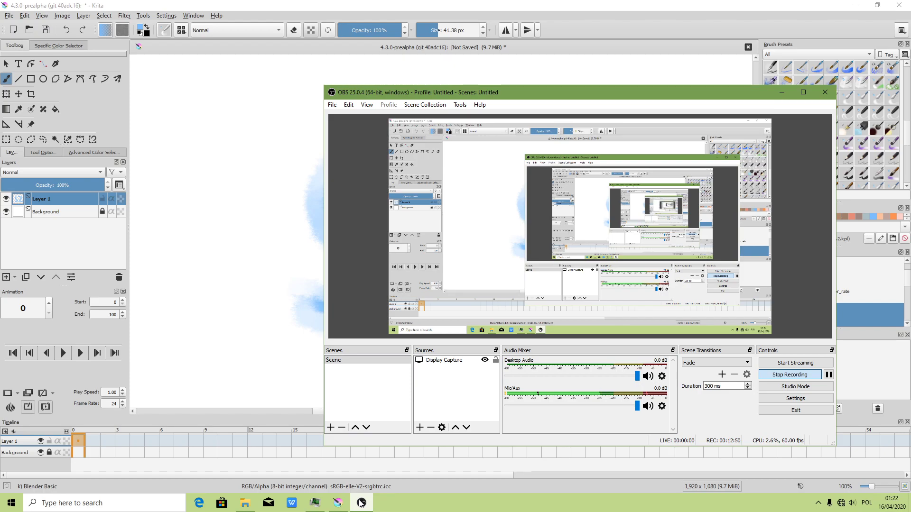
click(361, 503)
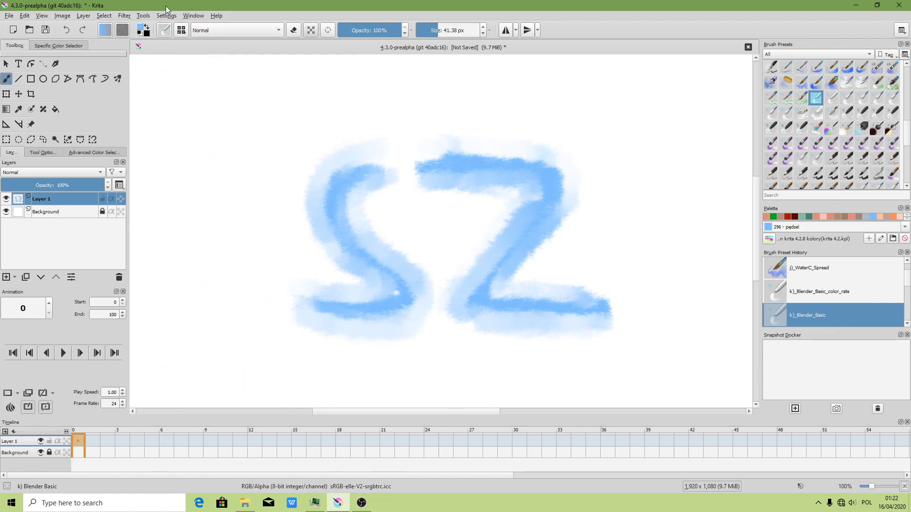
Lower Blender Basic's scatter strength to 15%, keeping its Strength and Rate options enabled
click(165, 30)
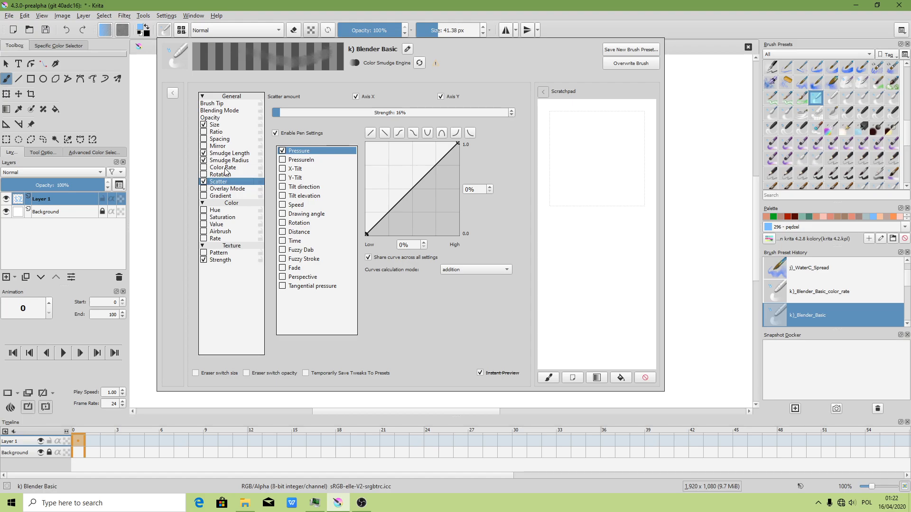
click(204, 182)
click(204, 182)
click(279, 111)
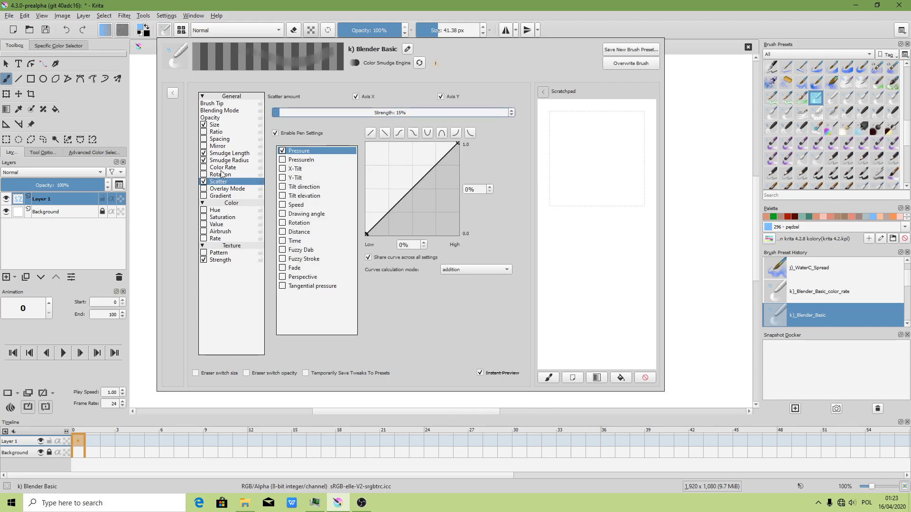
click(220, 261)
click(203, 261)
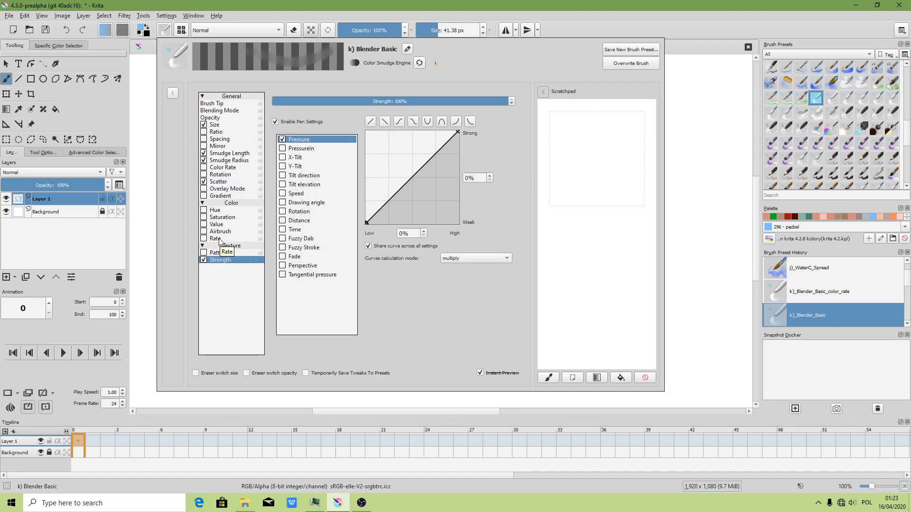
click(211, 240)
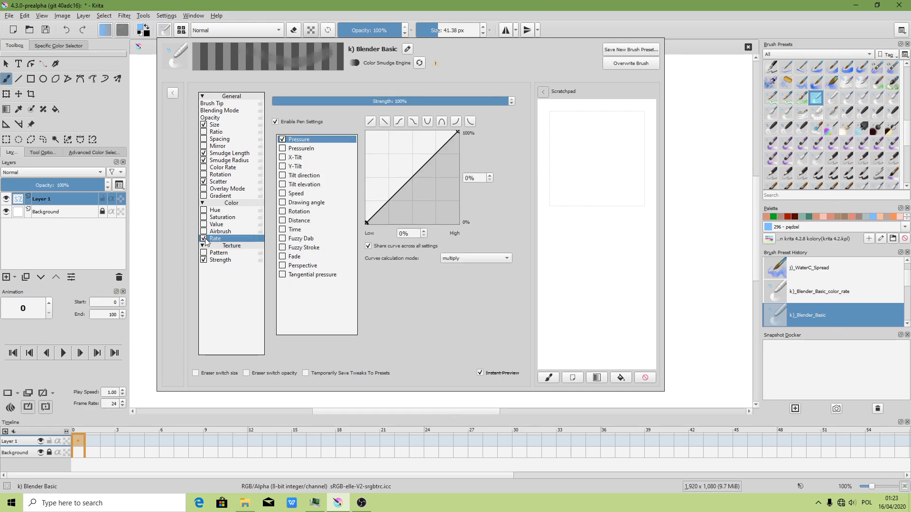
click(204, 238)
click(638, 65)
Blend along the Z's top bar, diagonal and bottom bar with Blender Basic
mouse_move(410, 141)
mouse_down()
mouse_move(545, 157)
mouse_move(580, 206)
mouse_move(531, 169)
mouse_move(449, 158)
mouse_move(490, 143)
mouse_move(479, 139)
mouse_up()
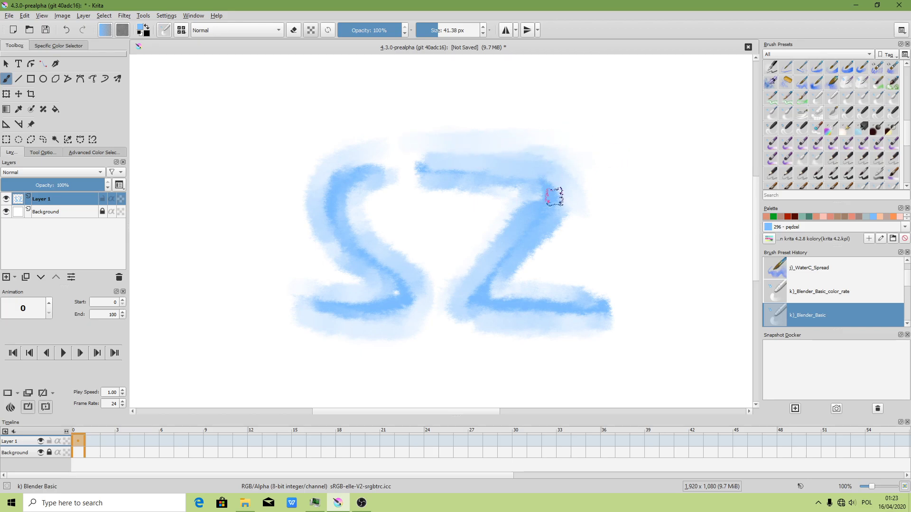
mouse_move(552, 197)
mouse_down()
mouse_move(511, 276)
mouse_move(534, 262)
mouse_move(524, 279)
mouse_up()
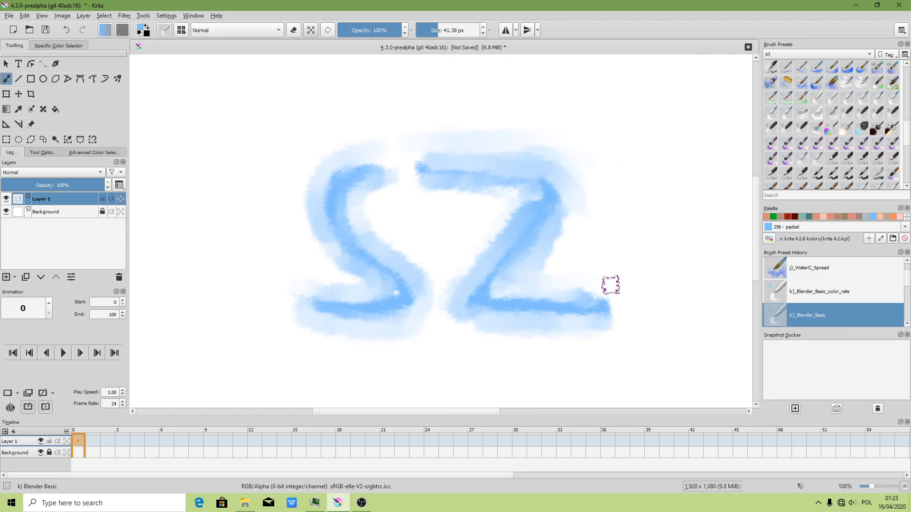
drag(491, 306, 603, 308)
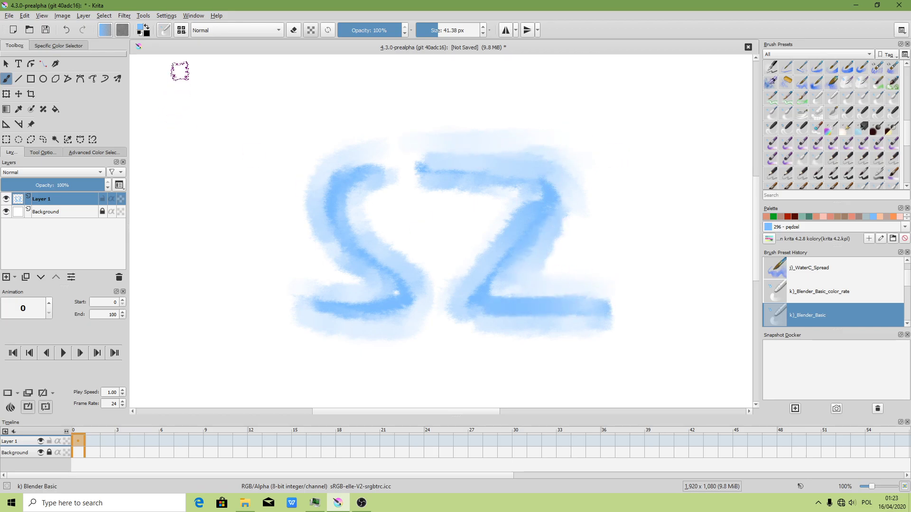
Abandon saving a new preset and blend another stroke down the Z's diagonal
click(164, 30)
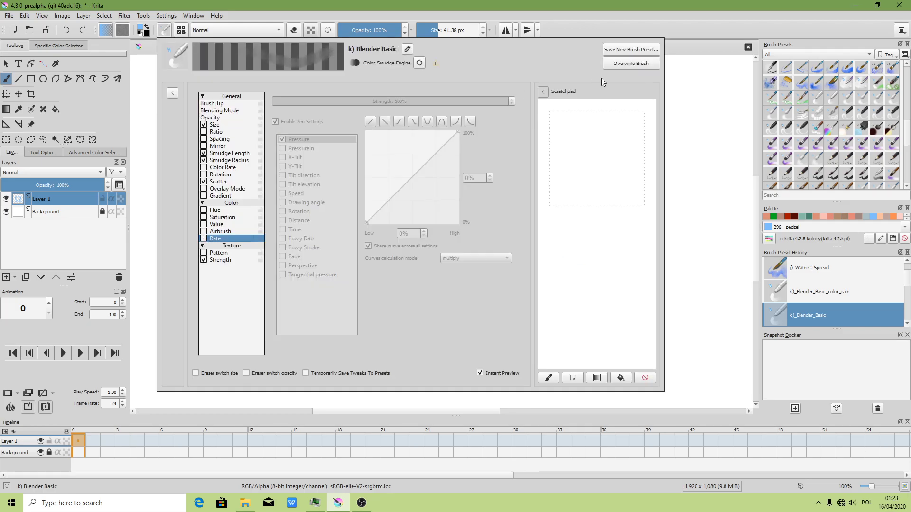
click(628, 50)
click(499, 324)
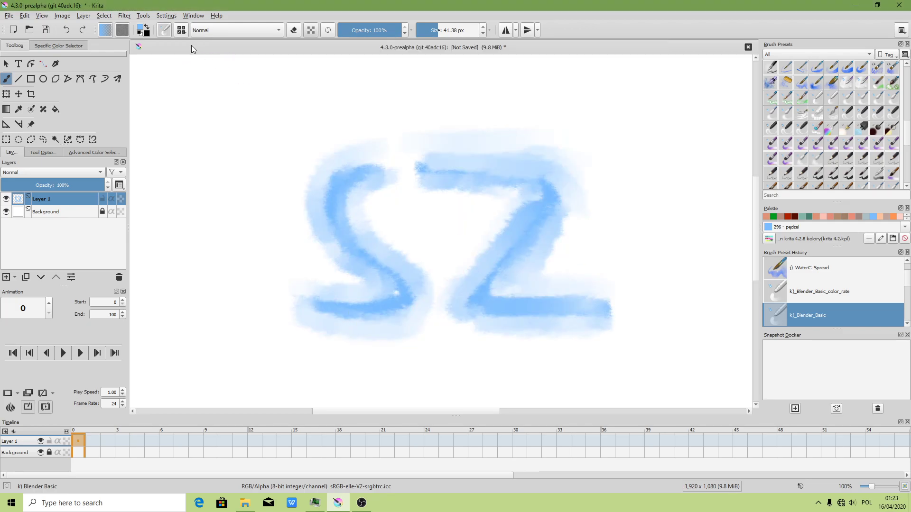
click(168, 33)
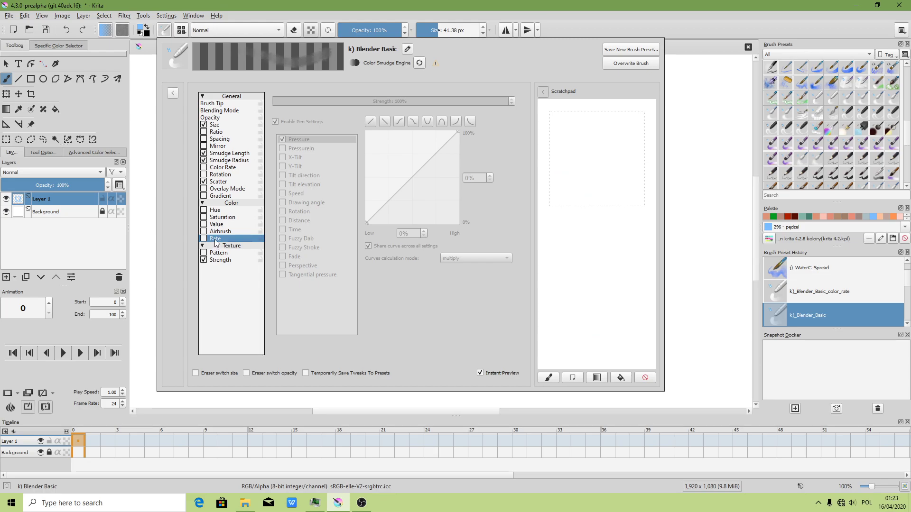
click(626, 63)
click(694, 38)
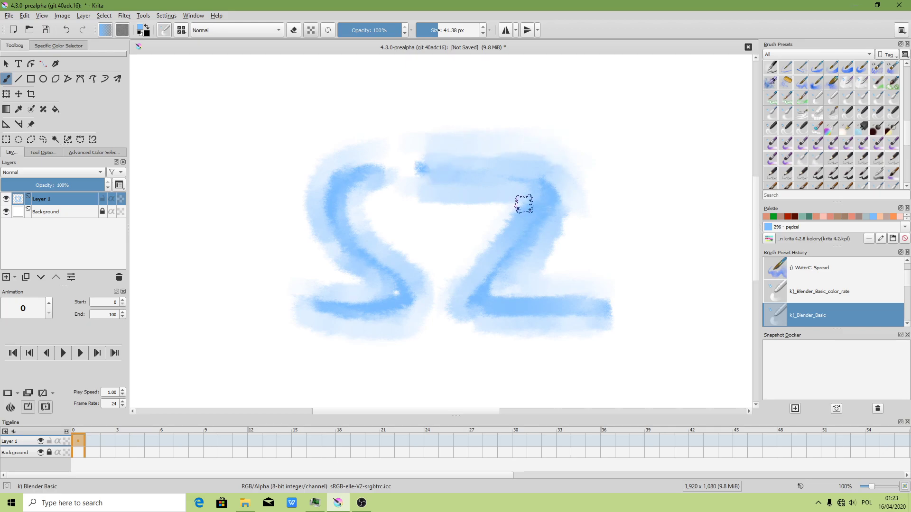
mouse_move(525, 204)
mouse_down()
mouse_move(443, 319)
mouse_move(511, 326)
mouse_up()
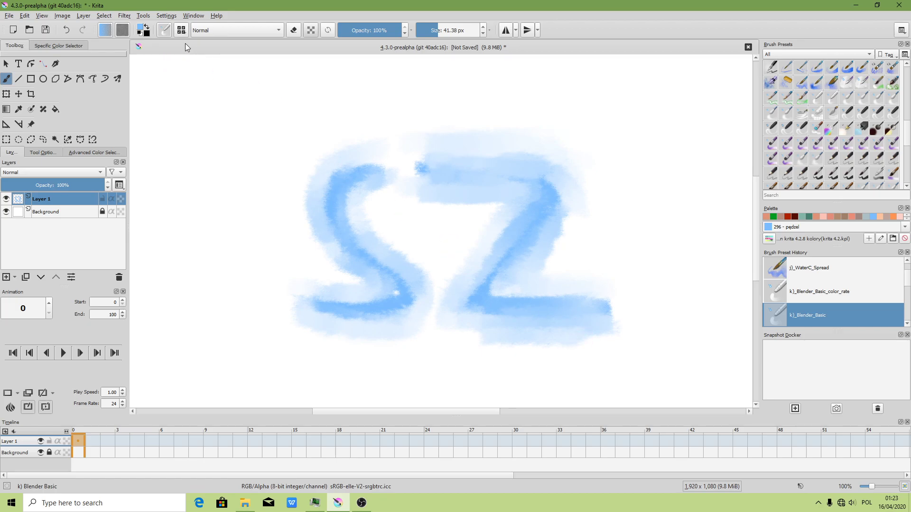
click(169, 32)
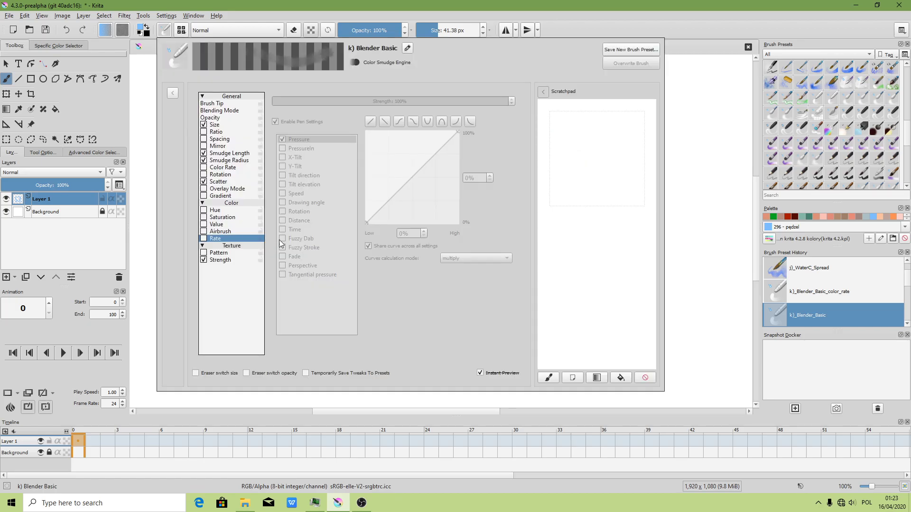
Enable pen-pressure Color Rate at 2% with additive curves and overwrite Blender Basic
click(222, 168)
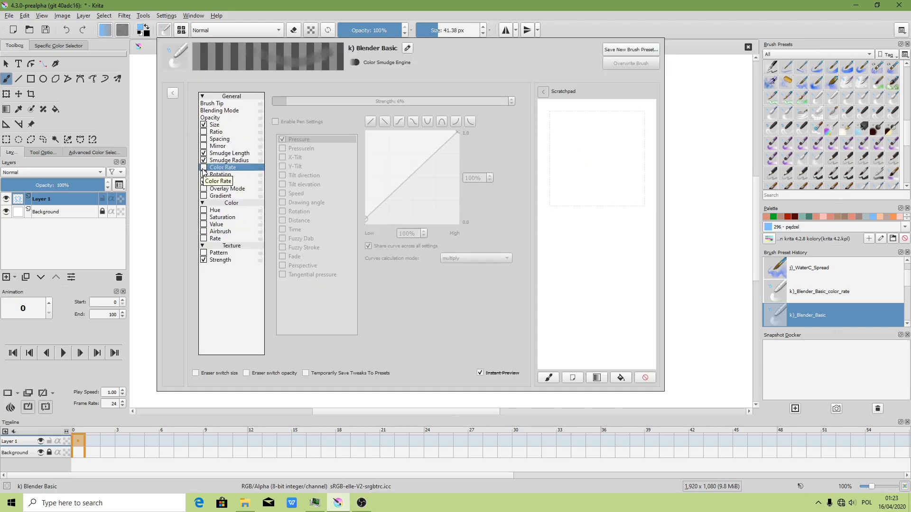
click(204, 168)
click(282, 101)
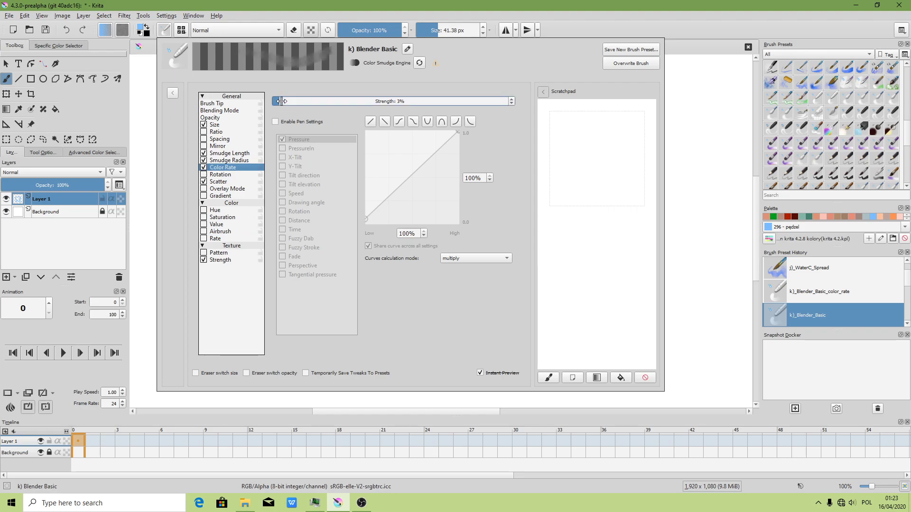
click(204, 168)
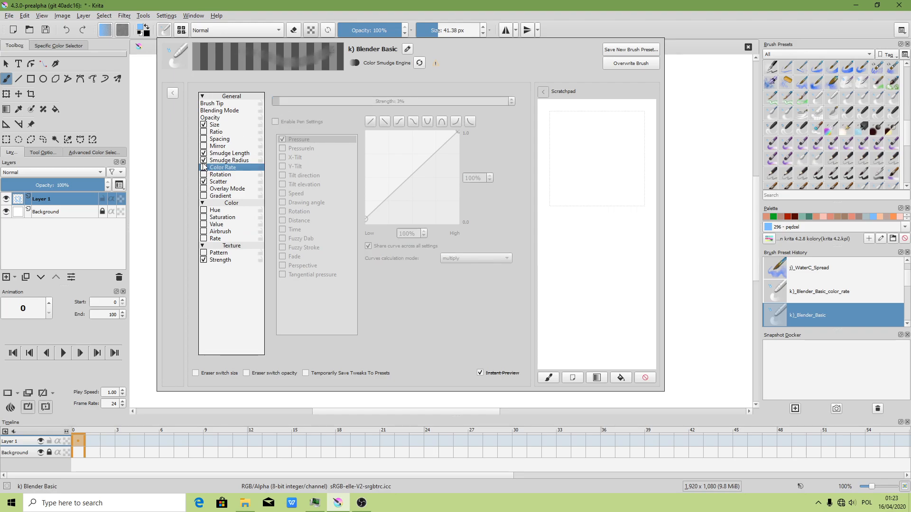
click(203, 167)
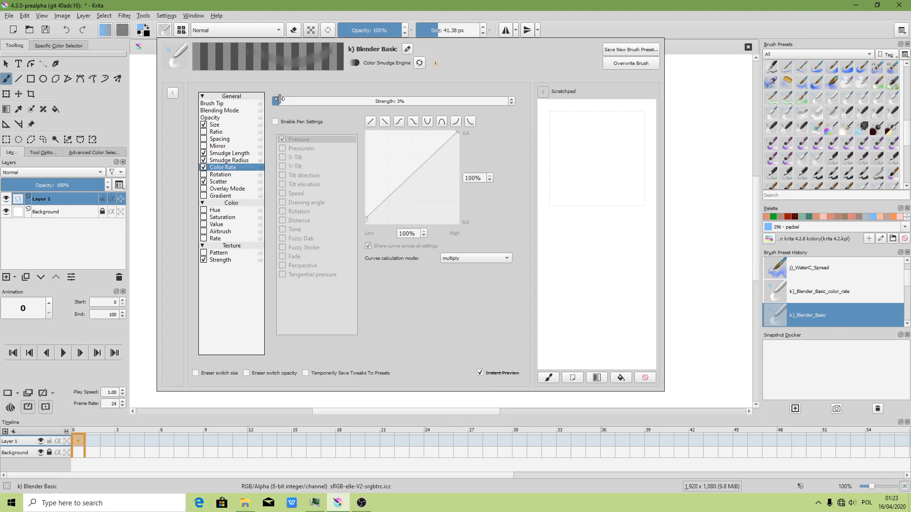
click(278, 99)
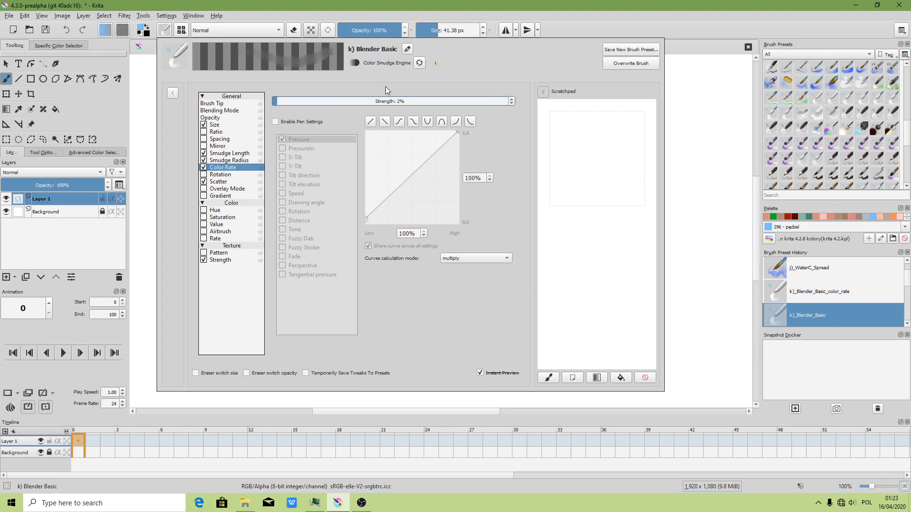
click(275, 122)
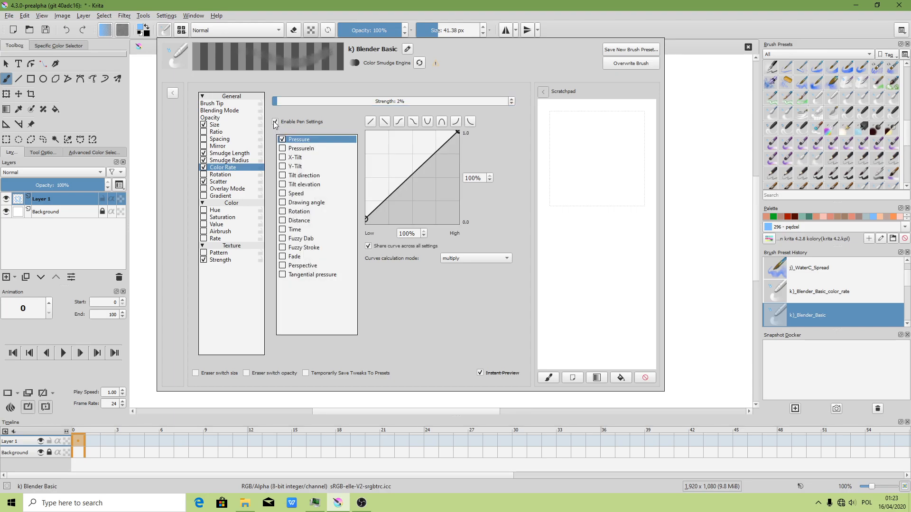
click(456, 258)
click(618, 64)
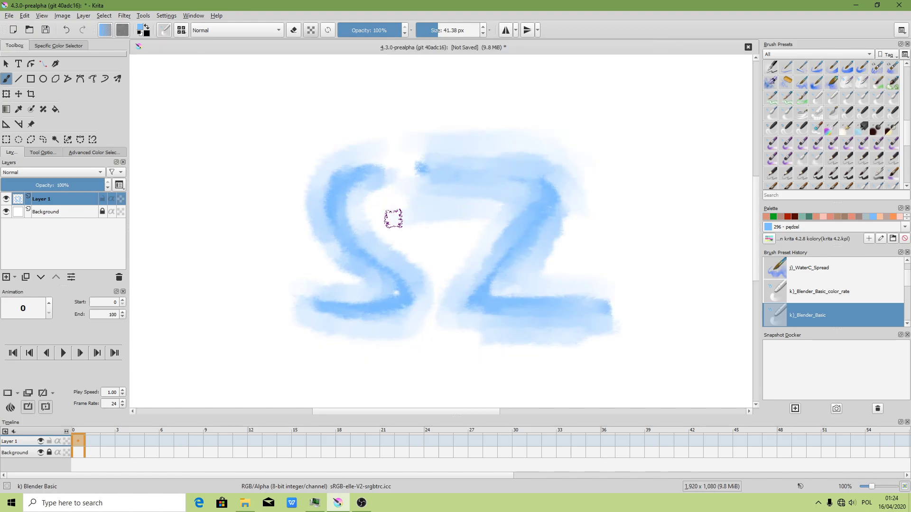
Drop Color Rate to 1% with an S-shaped curve and smudge the Z's corners
drag(427, 142, 421, 179)
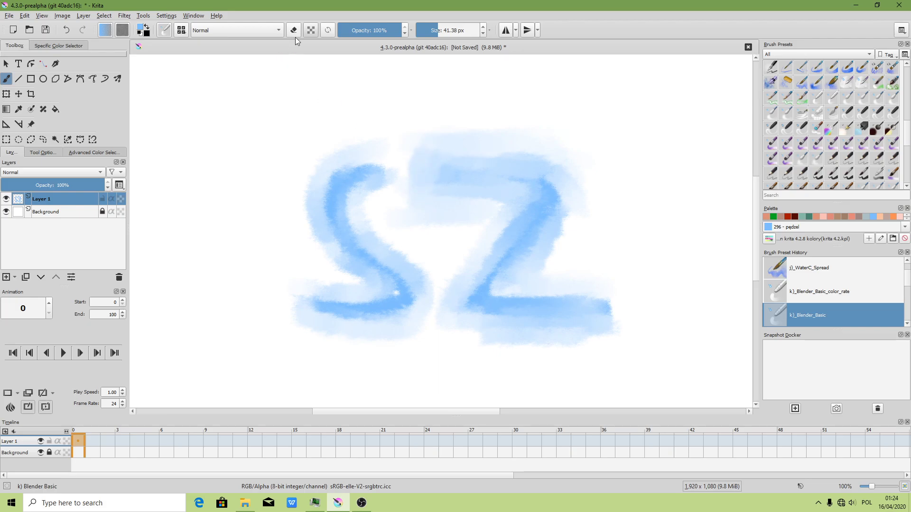
click(163, 30)
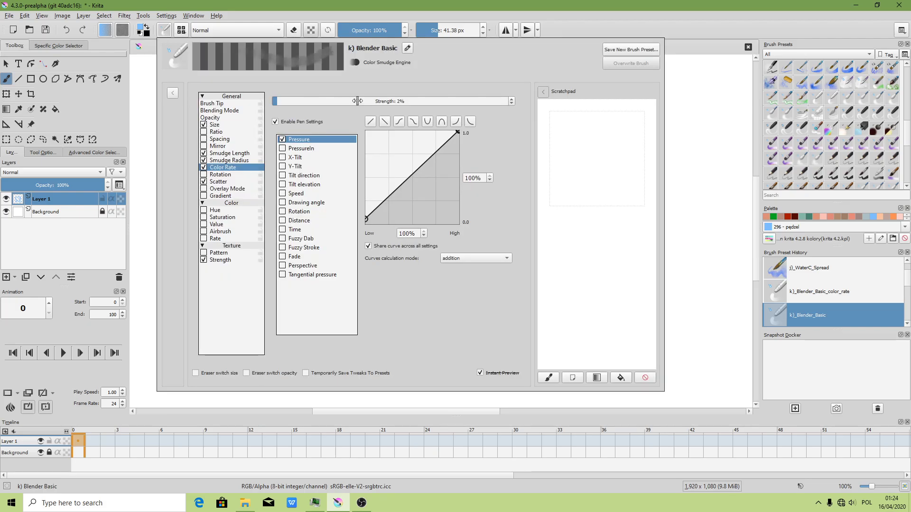
click(511, 104)
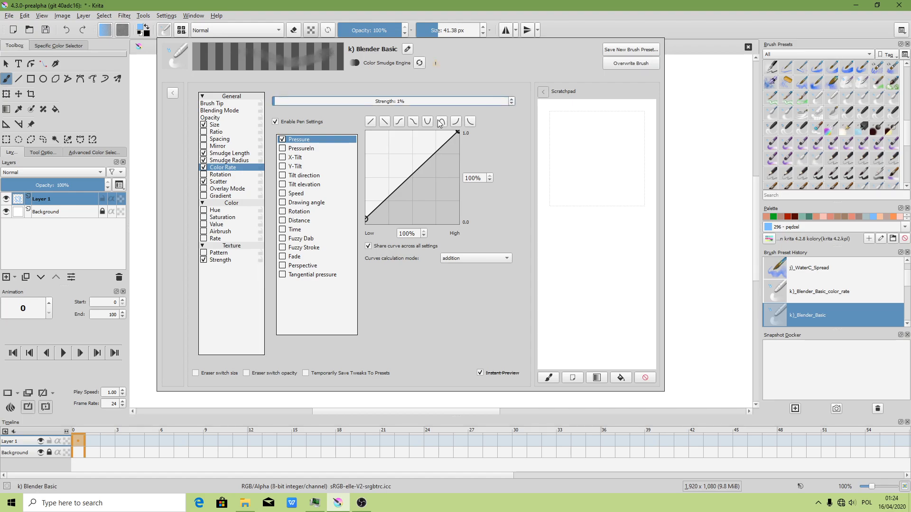
click(399, 122)
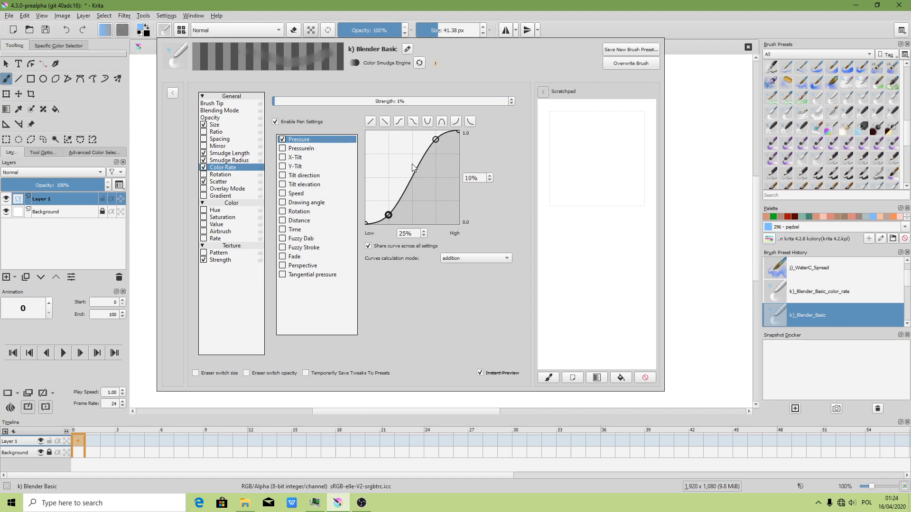
click(685, 56)
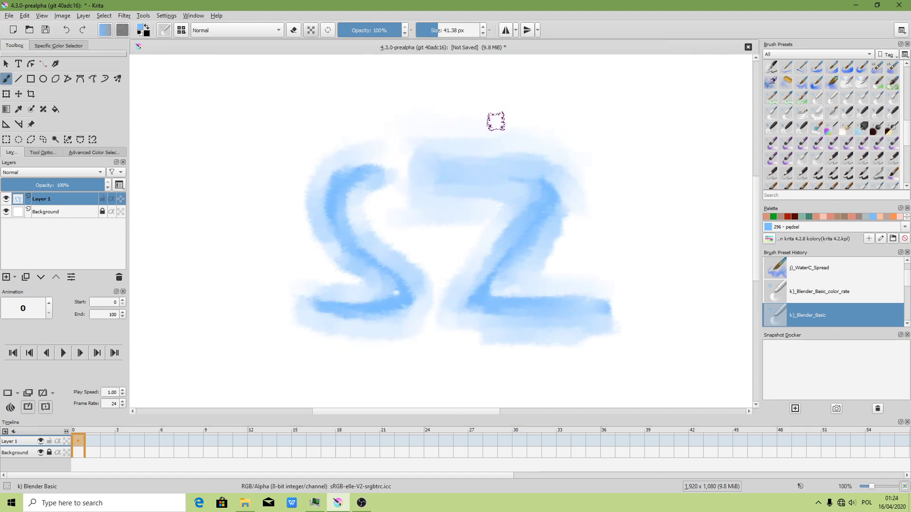
mouse_move(530, 137)
mouse_down()
mouse_move(545, 128)
mouse_move(596, 171)
mouse_move(565, 179)
mouse_move(536, 276)
mouse_move(553, 270)
mouse_move(571, 211)
mouse_move(577, 307)
mouse_move(580, 293)
mouse_move(505, 278)
mouse_move(646, 312)
mouse_move(604, 346)
mouse_move(586, 342)
mouse_up()
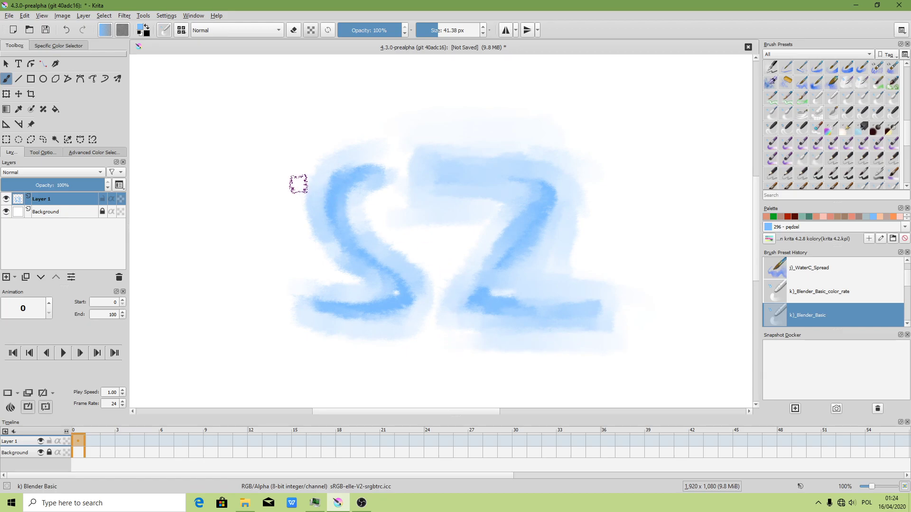
click(164, 30)
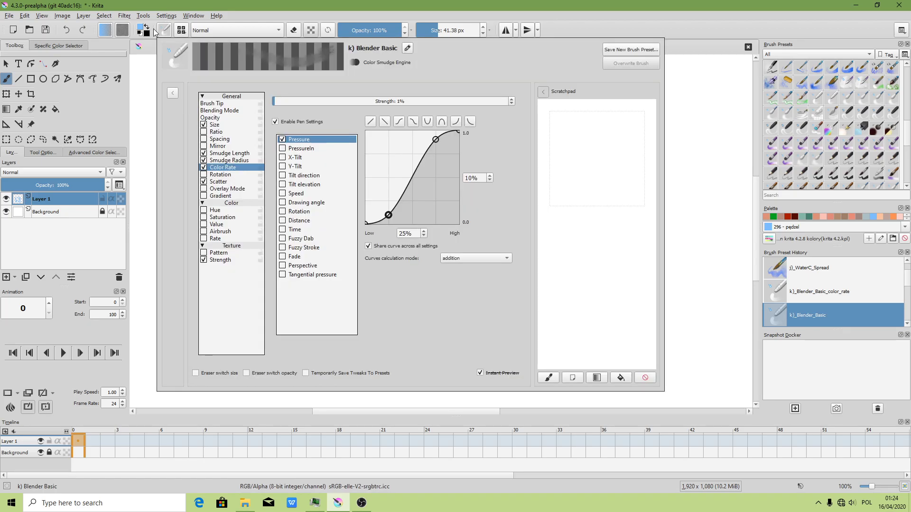
Switch to the WaterC Spread-Pattern brush and paint a blue S left of the SZ
click(180, 30)
click(180, 30)
click(172, 93)
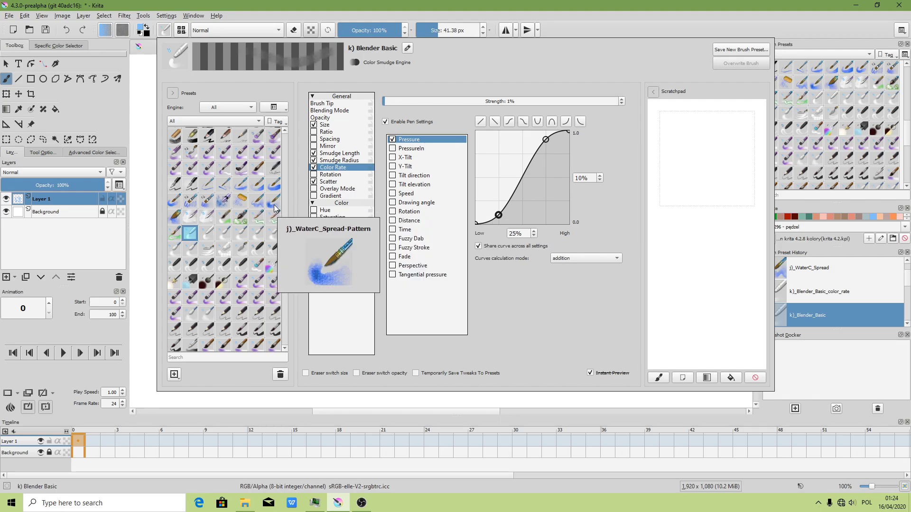
click(274, 208)
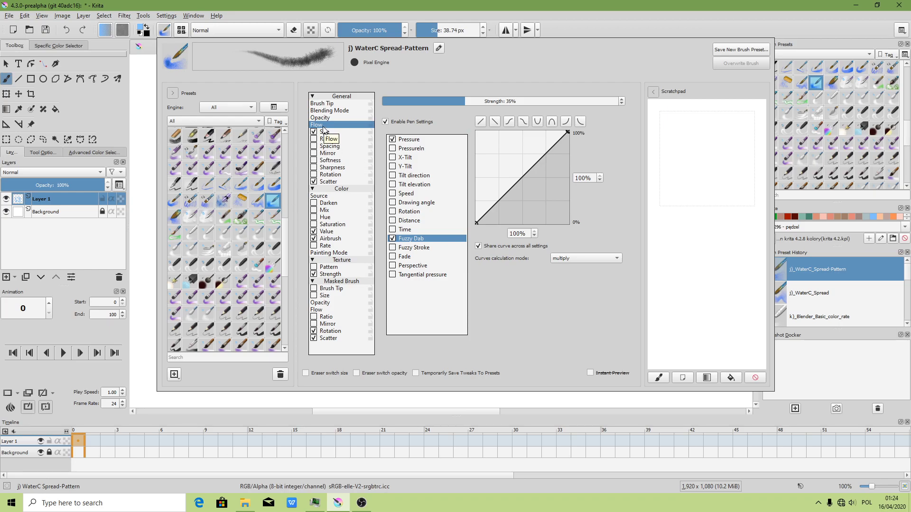
click(149, 129)
mouse_move(213, 148)
mouse_down()
mouse_move(212, 216)
mouse_move(236, 287)
mouse_up()
Switch to WaterC Special Blobs, sample the S's blue, and shrink the brush to 111.43 px
click(170, 34)
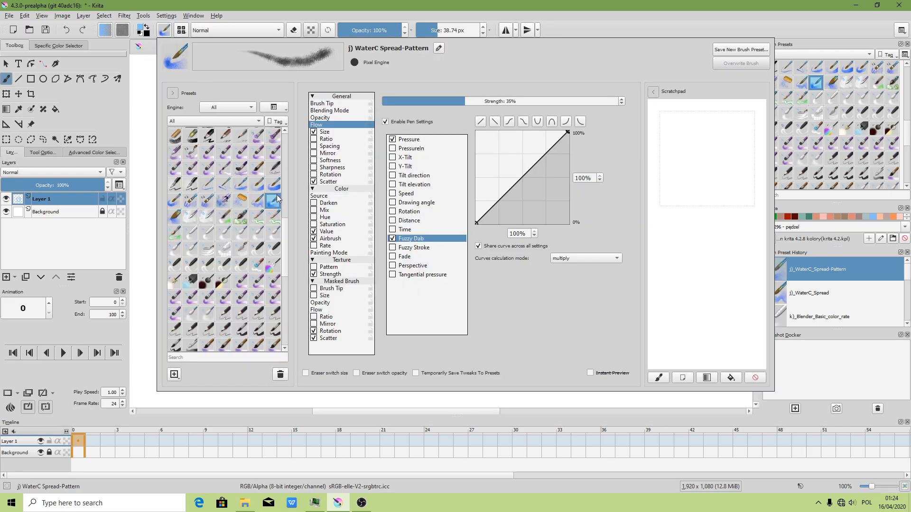
click(225, 207)
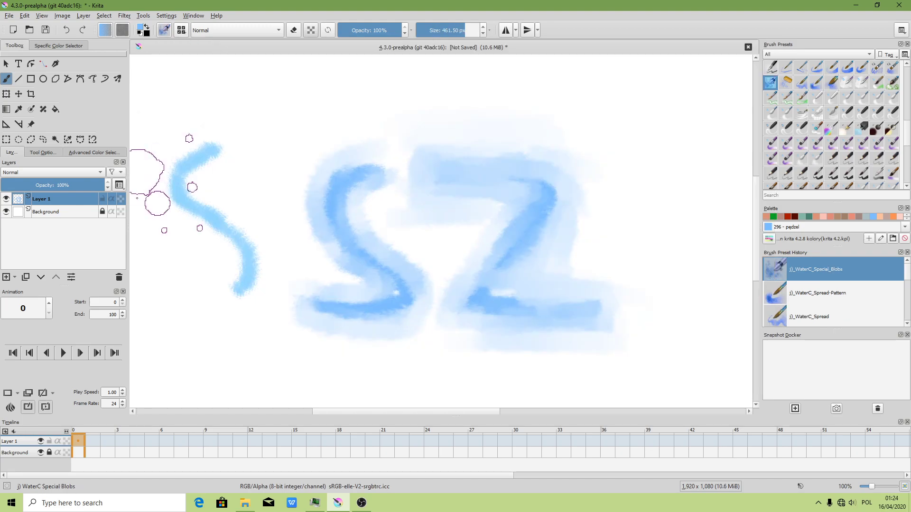
click(150, 181)
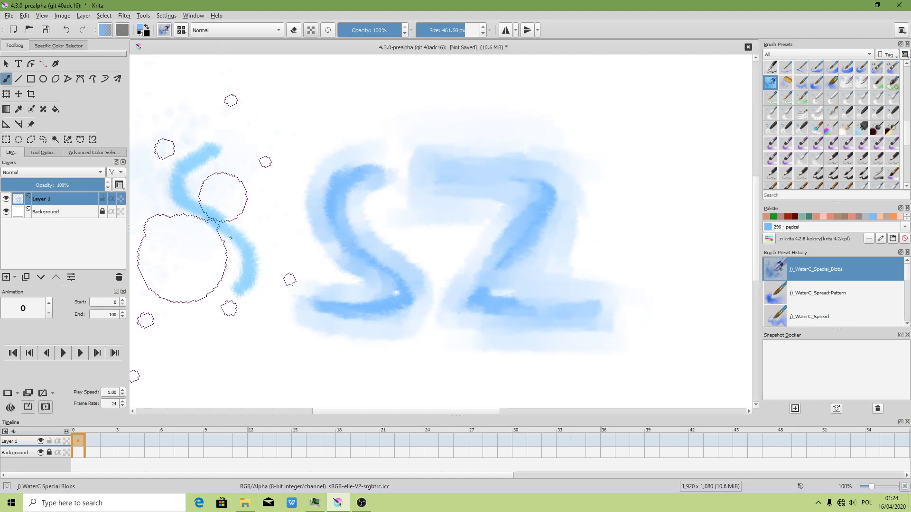
ctrl+click(225, 219)
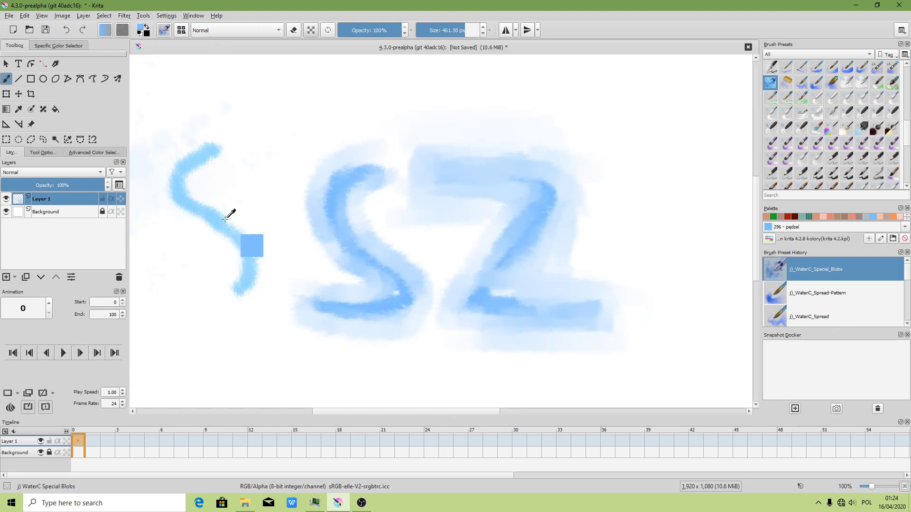
drag(462, 30, 446, 30)
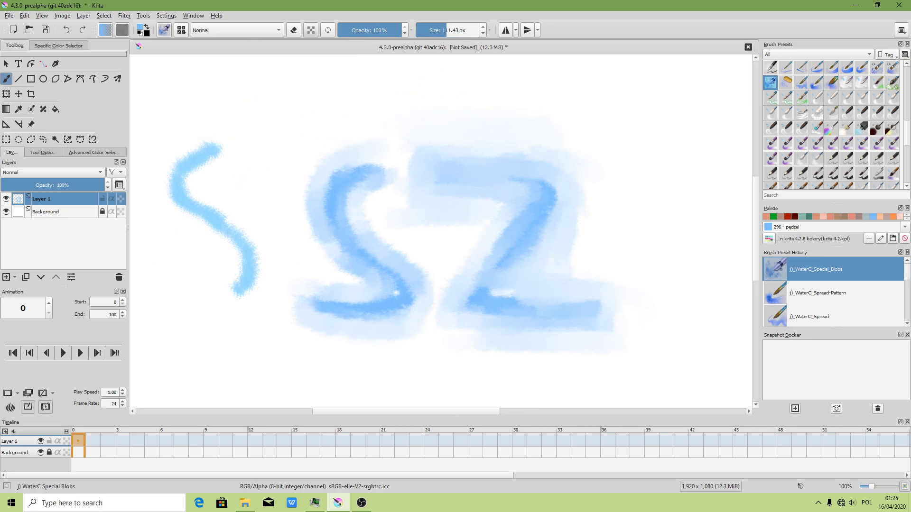
Select WaterC Flat Decay Tilt, give flow a linear additive pen curve, save, size 82.94 px
click(165, 31)
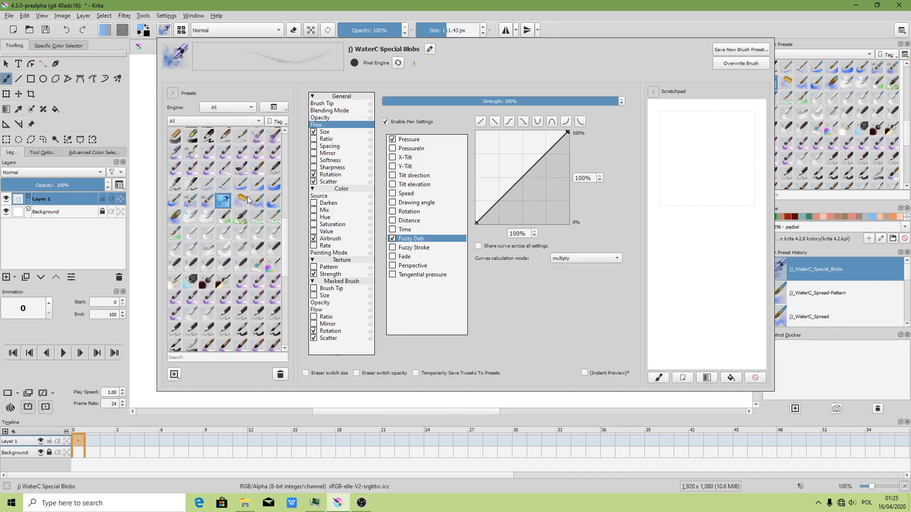
click(205, 209)
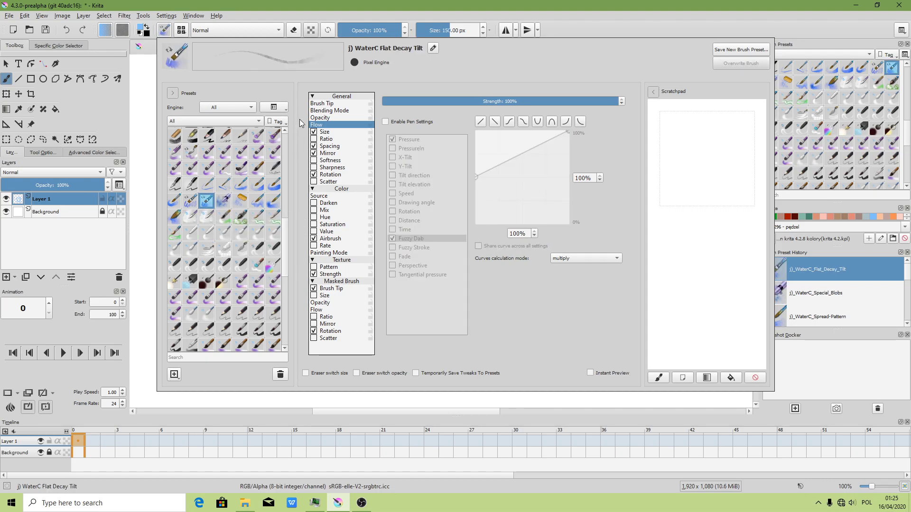
click(386, 121)
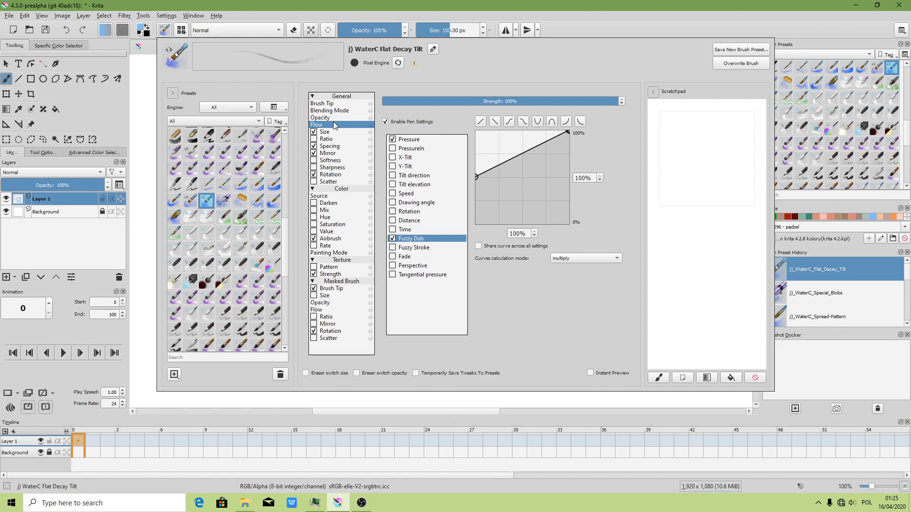
click(483, 121)
click(584, 256)
click(571, 265)
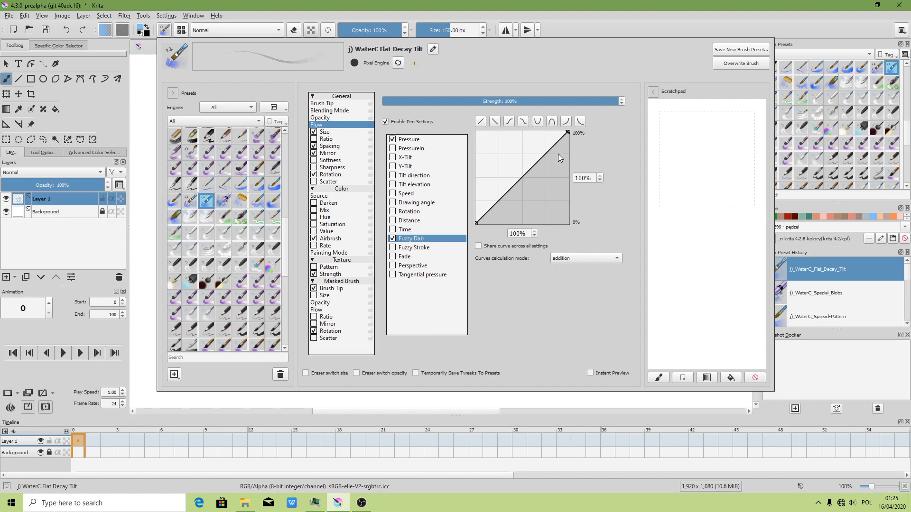
click(734, 63)
click(722, 32)
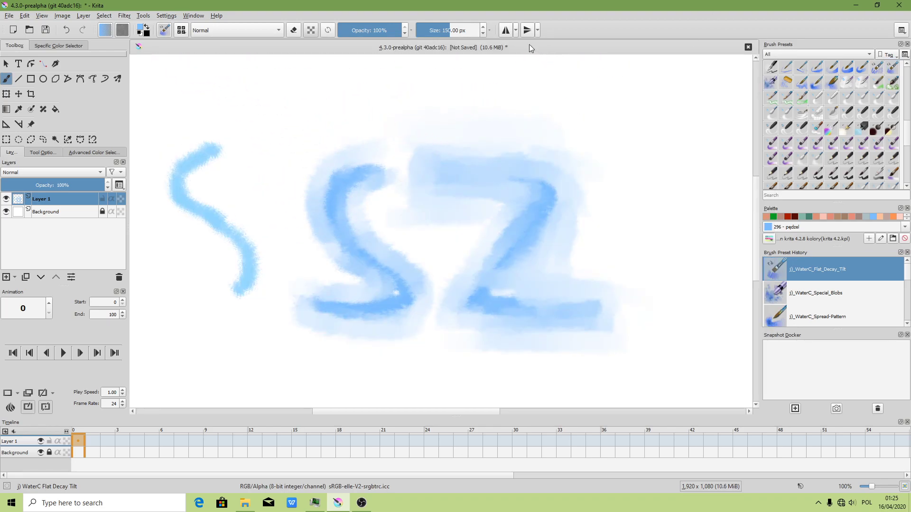
drag(451, 30, 444, 30)
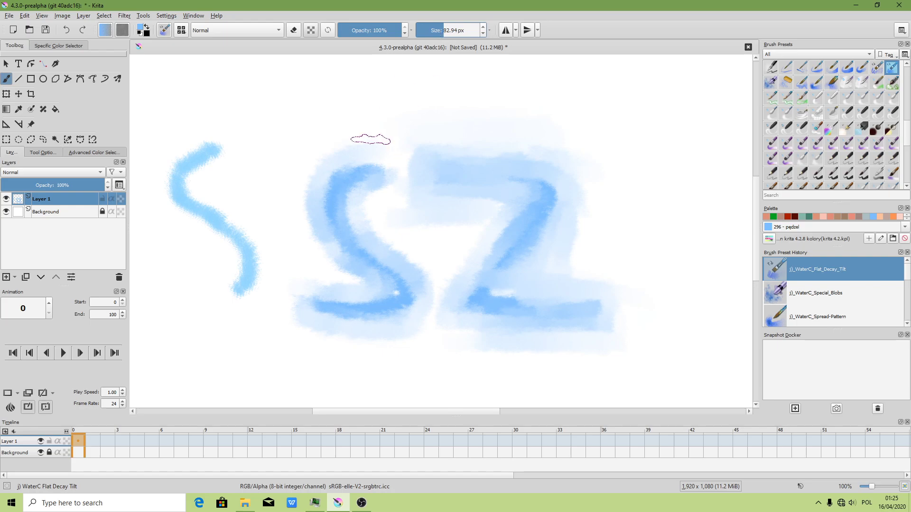
Turn off the brush's spacing, mirror and rotation dynamics and adjust the airbrush rate
click(165, 30)
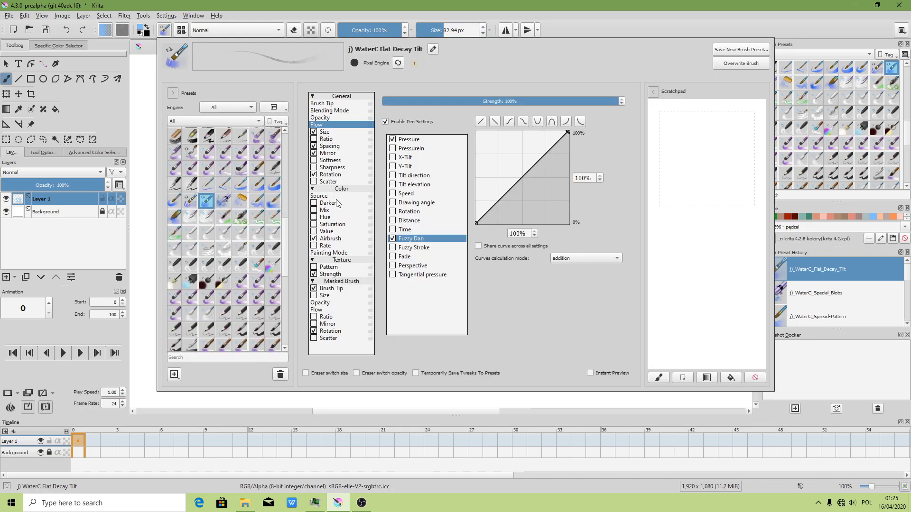
click(338, 254)
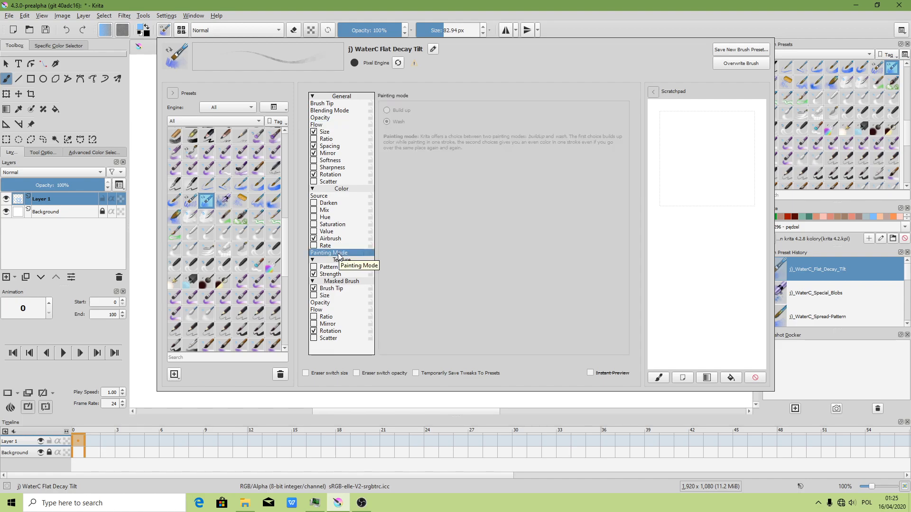
click(326, 133)
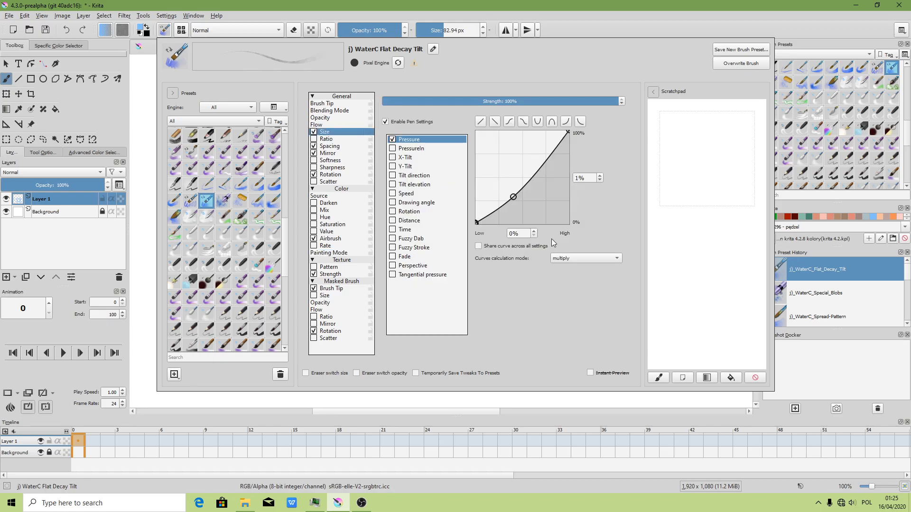
click(330, 147)
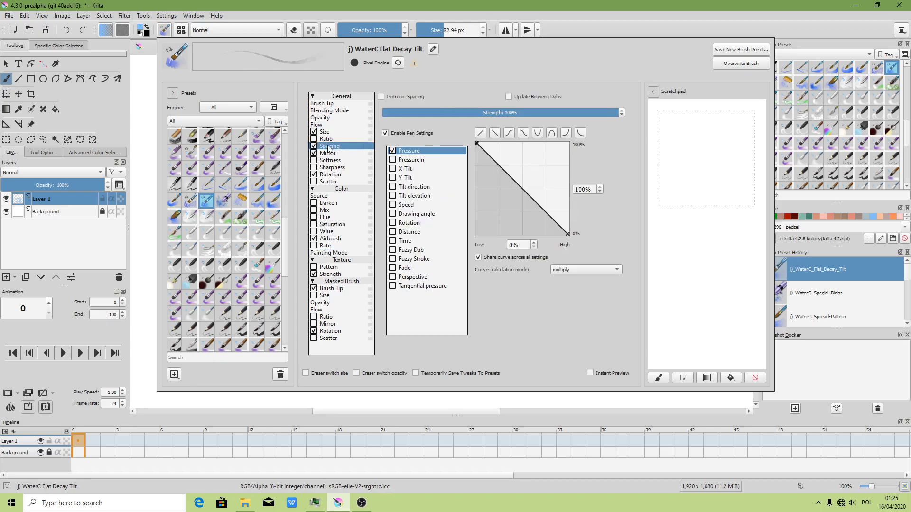
click(314, 147)
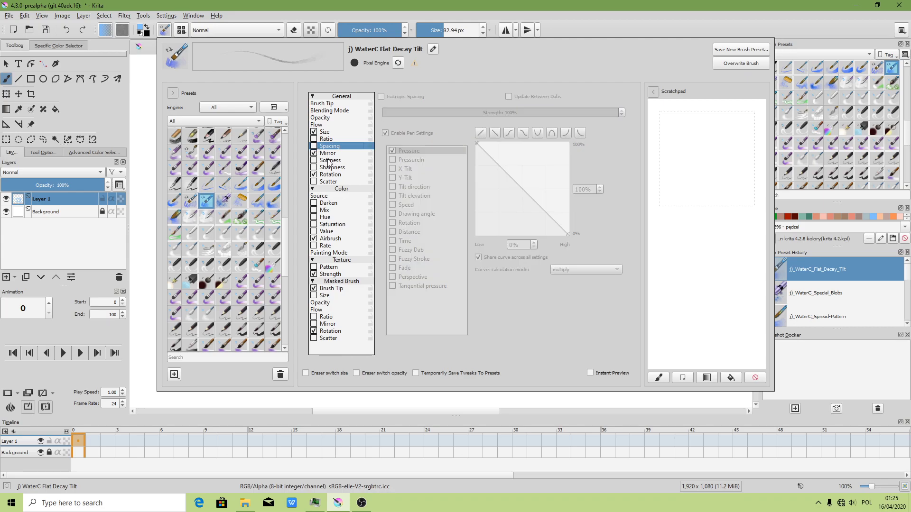
click(332, 153)
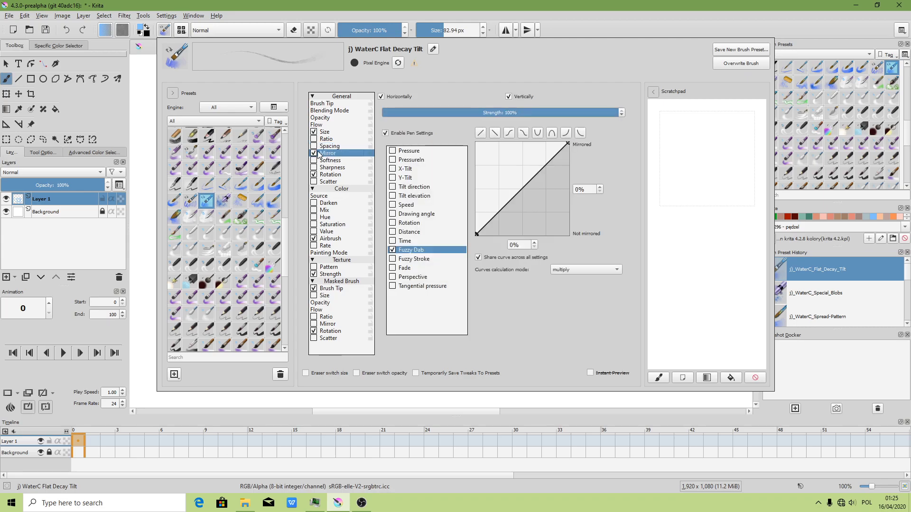
click(332, 175)
click(314, 175)
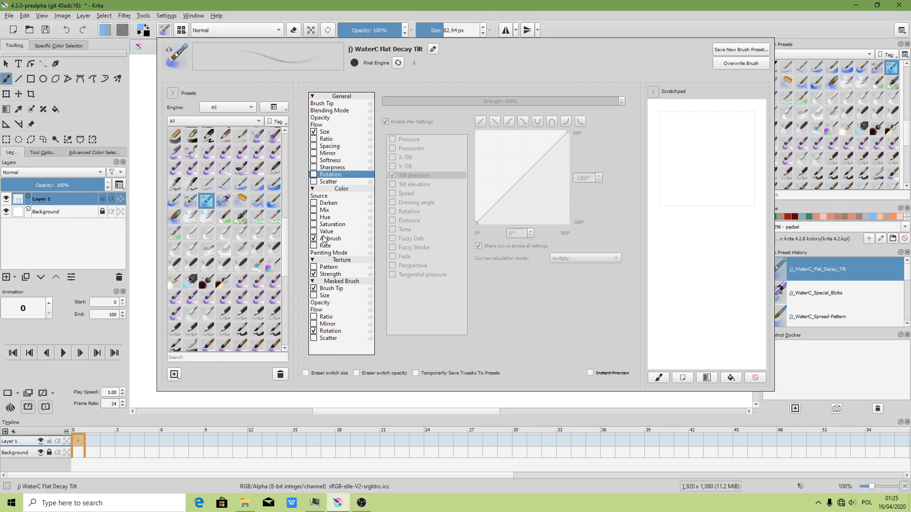
click(330, 239)
mouse_move(467, 101)
mouse_down()
mouse_move(477, 101)
mouse_move(422, 101)
mouse_up()
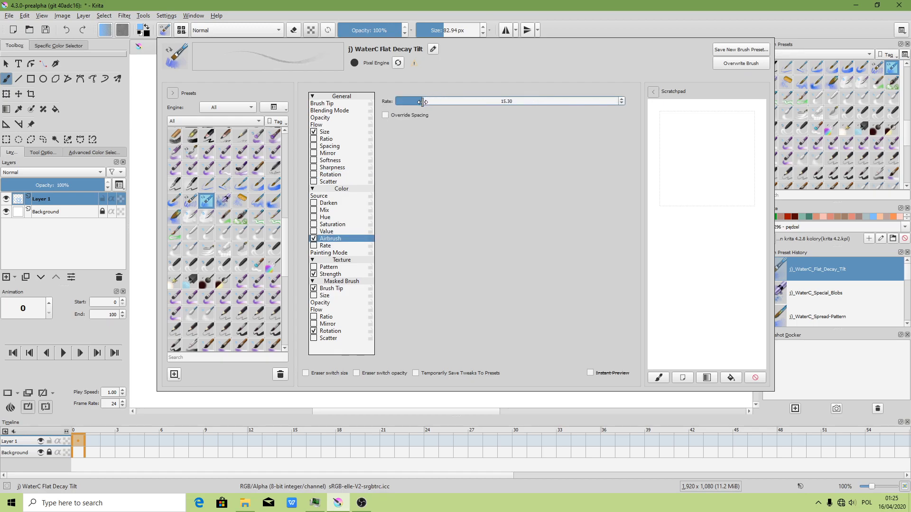
Set masked brush tip spacing to 0.13 and masked brush flow strength to 64%
click(332, 274)
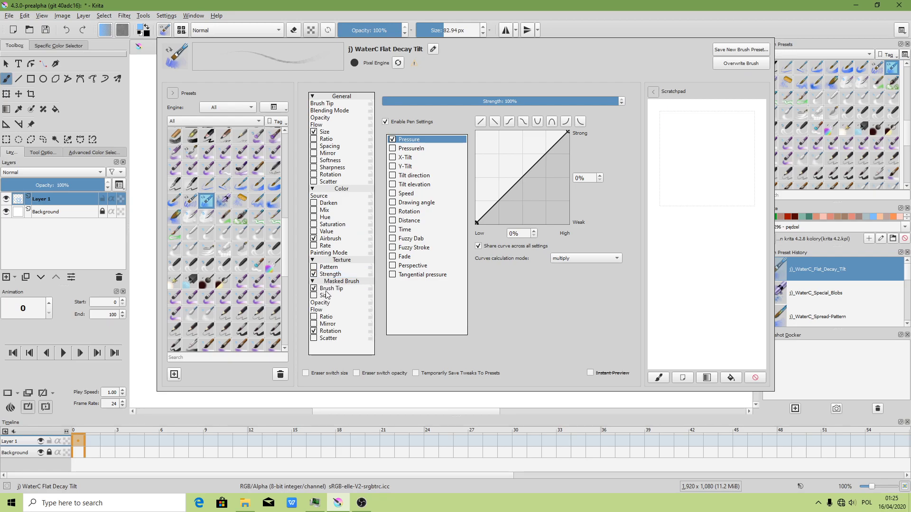
click(327, 288)
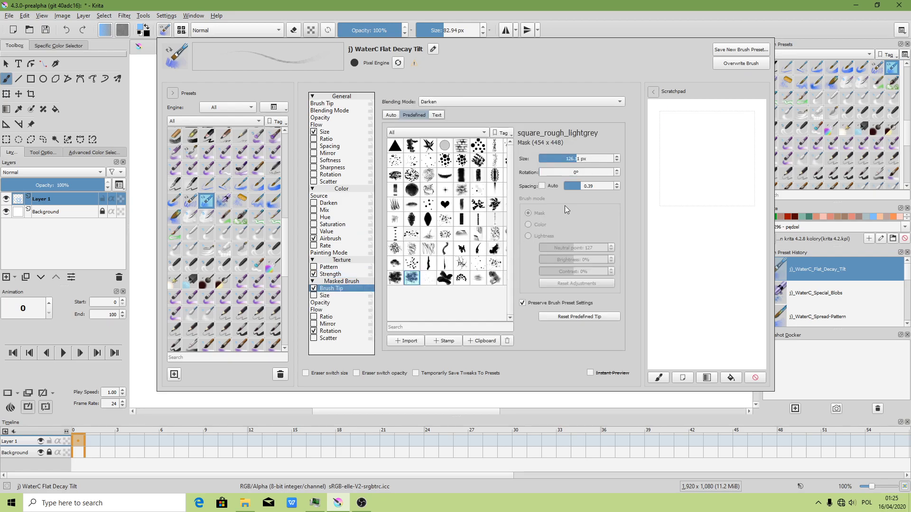
drag(580, 186, 576, 186)
click(328, 332)
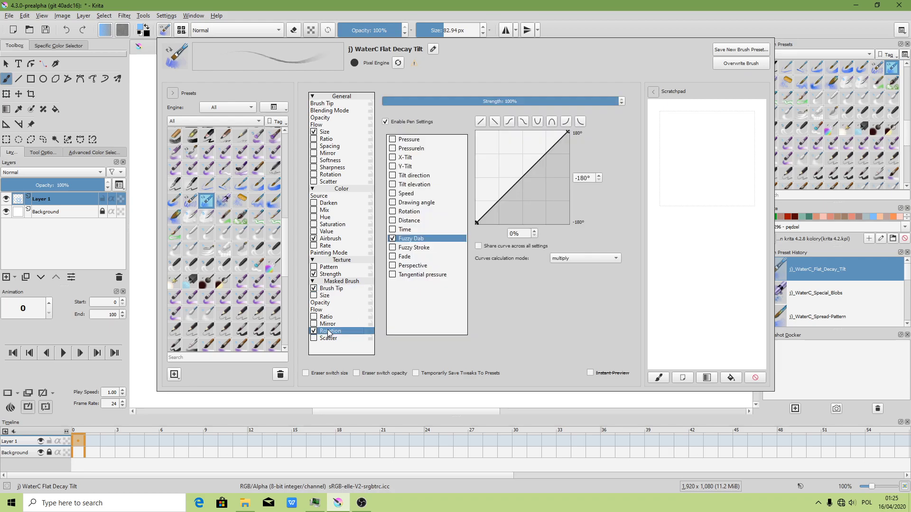
click(321, 311)
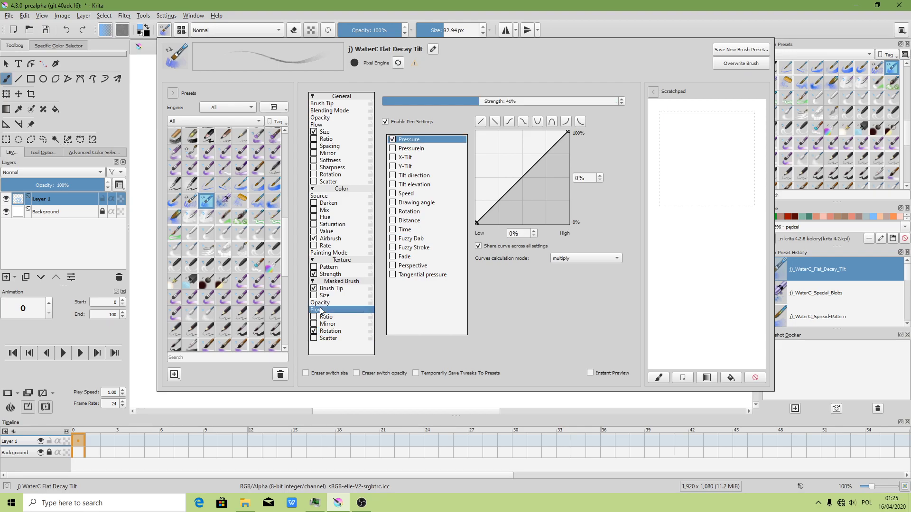
drag(486, 98, 534, 98)
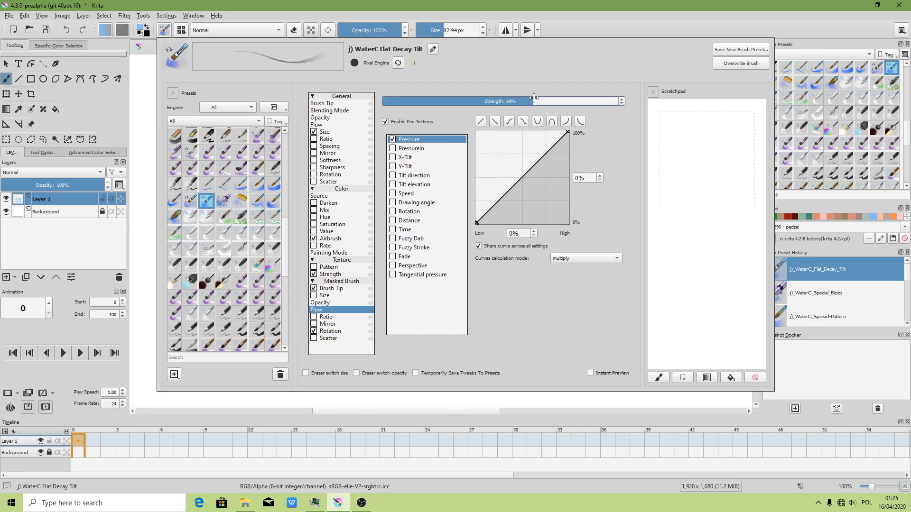
click(332, 289)
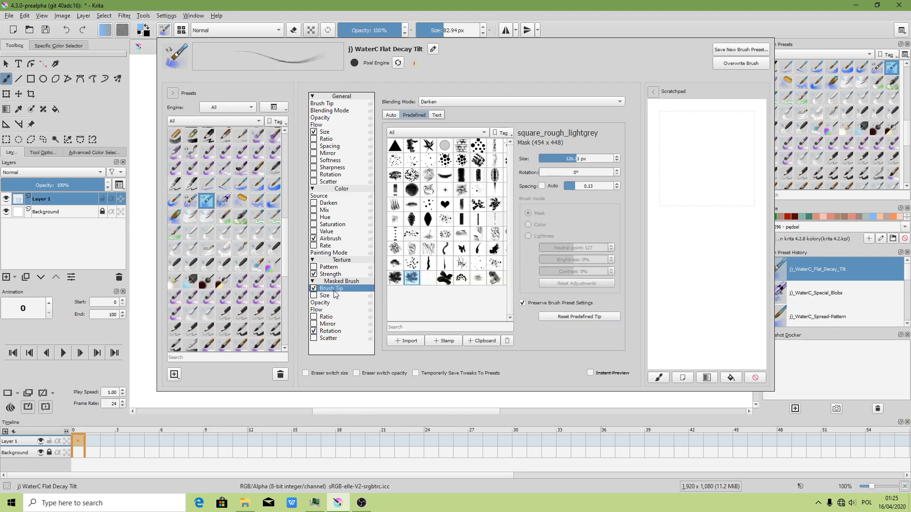
click(739, 65)
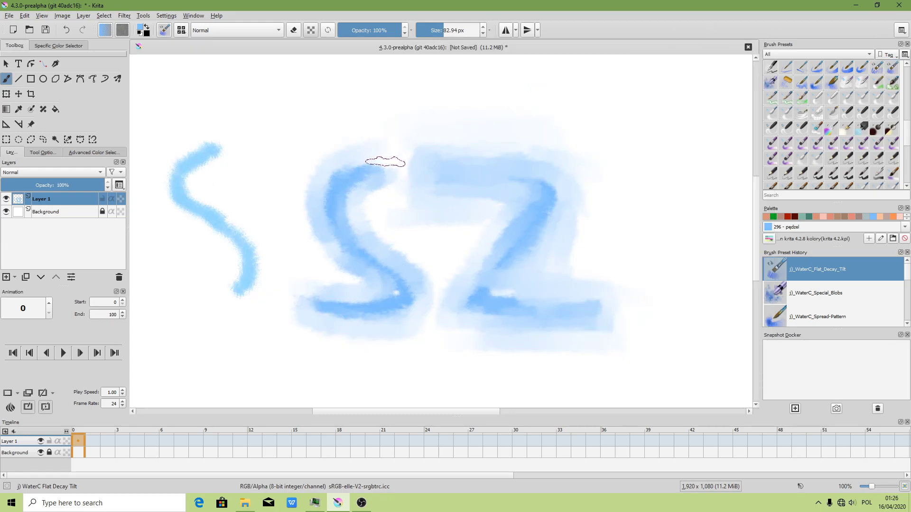
Give WaterC Flat Decay Tilt's opacity a linear pen-pressure curve in addition mode and overwrite the preset
click(164, 30)
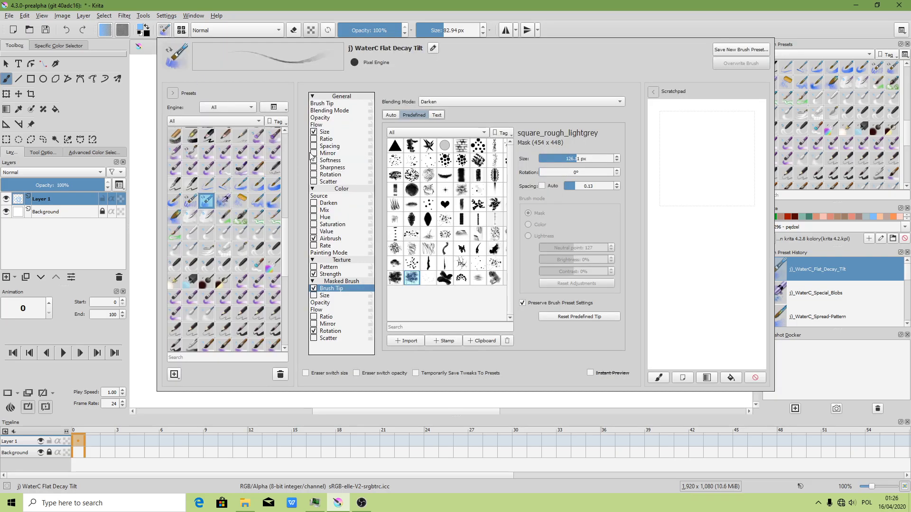
click(326, 133)
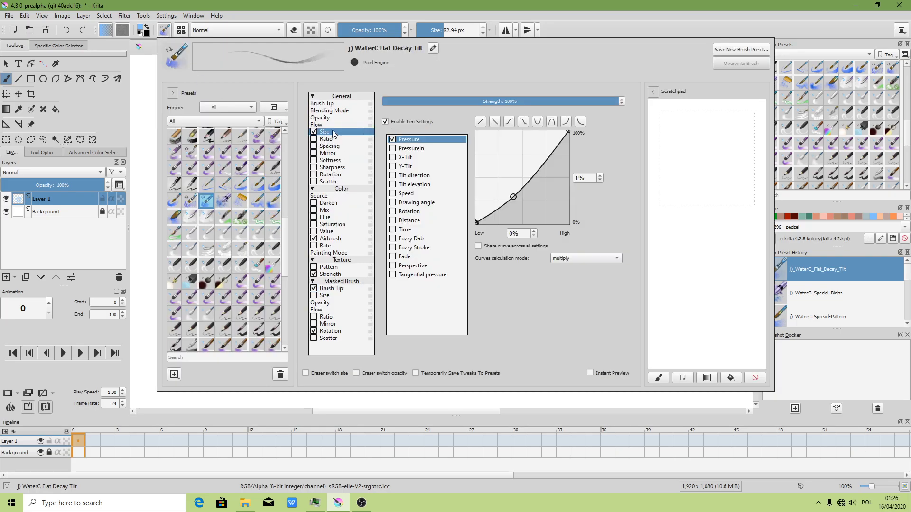
click(325, 119)
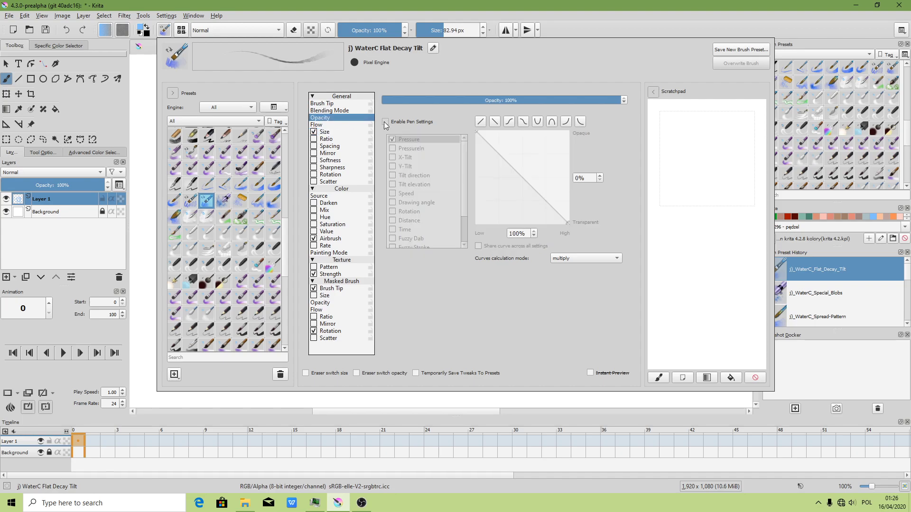
click(384, 122)
click(481, 121)
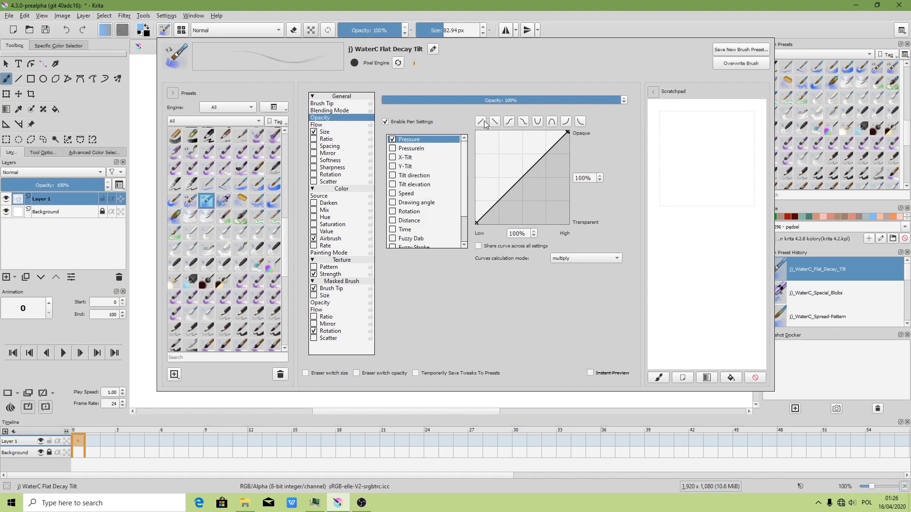
click(586, 258)
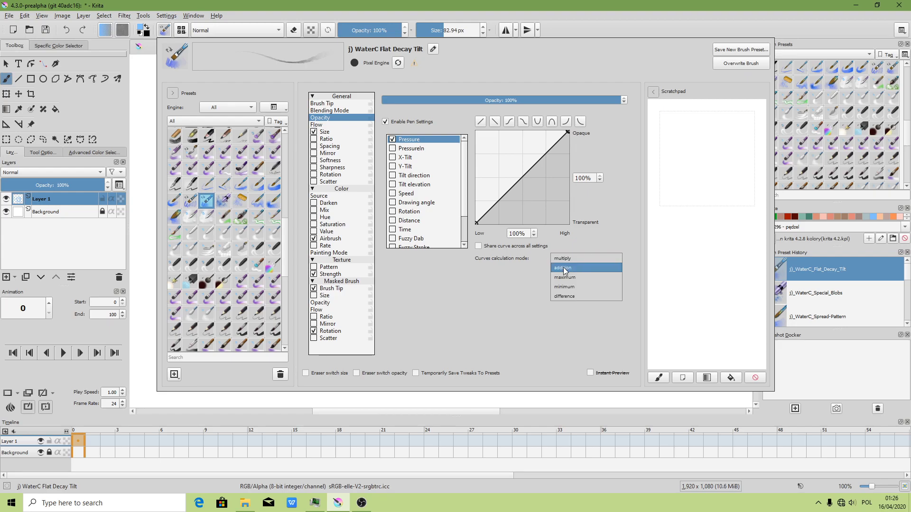
click(565, 268)
click(736, 64)
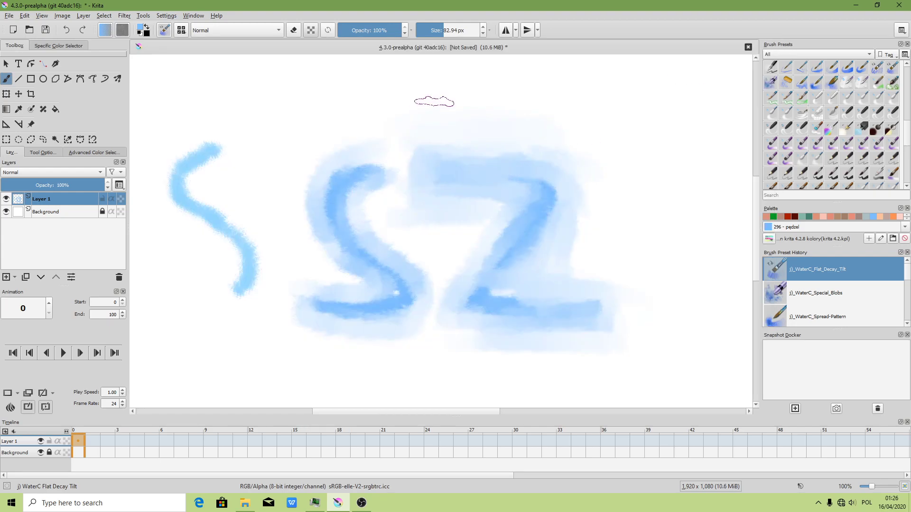
click(164, 30)
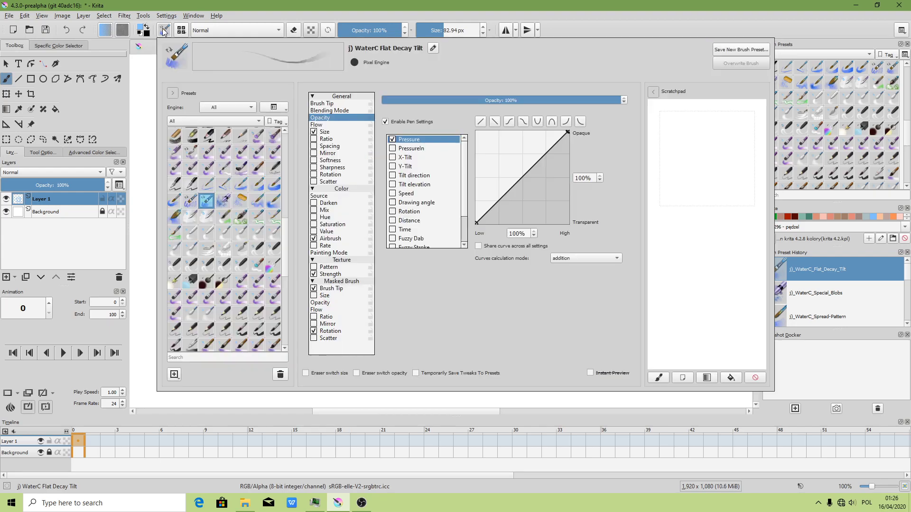
click(147, 154)
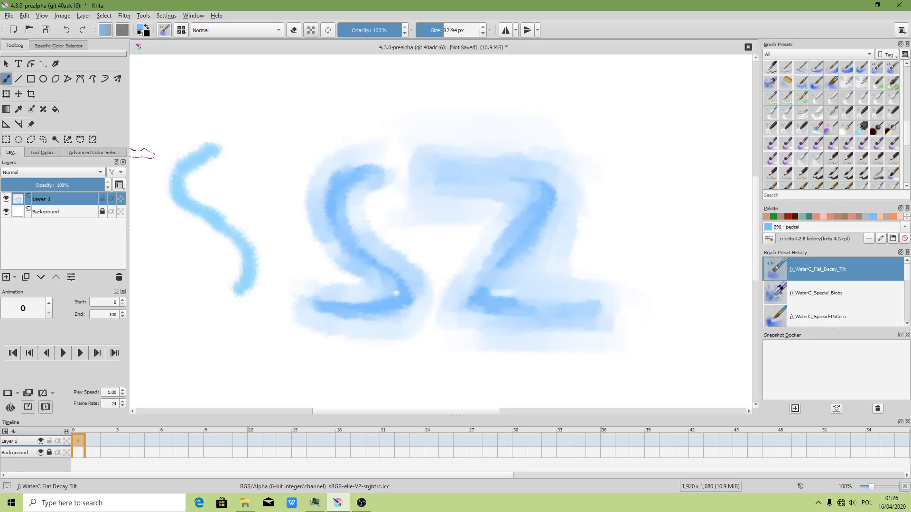
Review the brush's flow, blending mode, airbrush, masked tip and masked flow settings
click(164, 31)
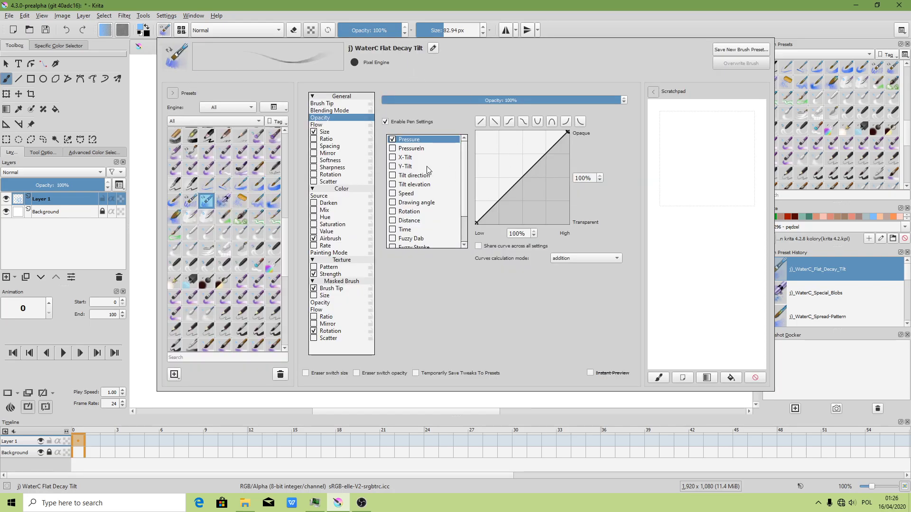
click(321, 126)
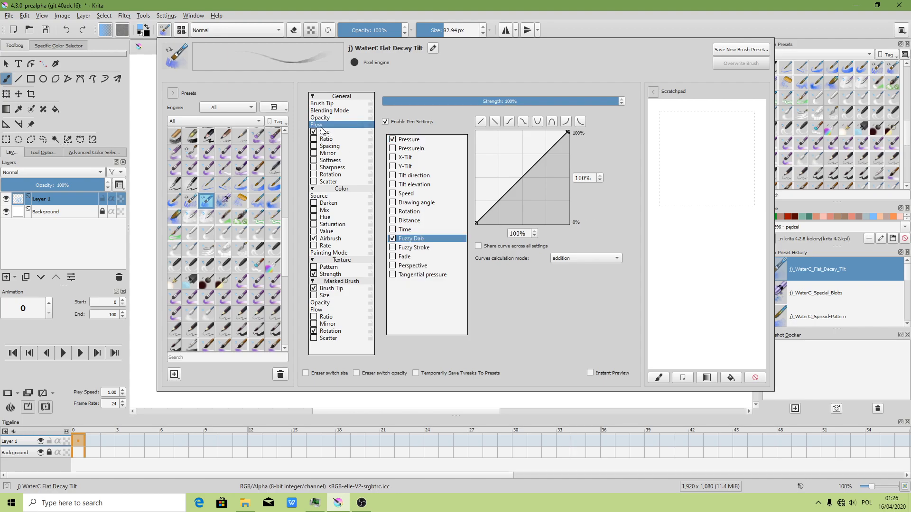
click(327, 111)
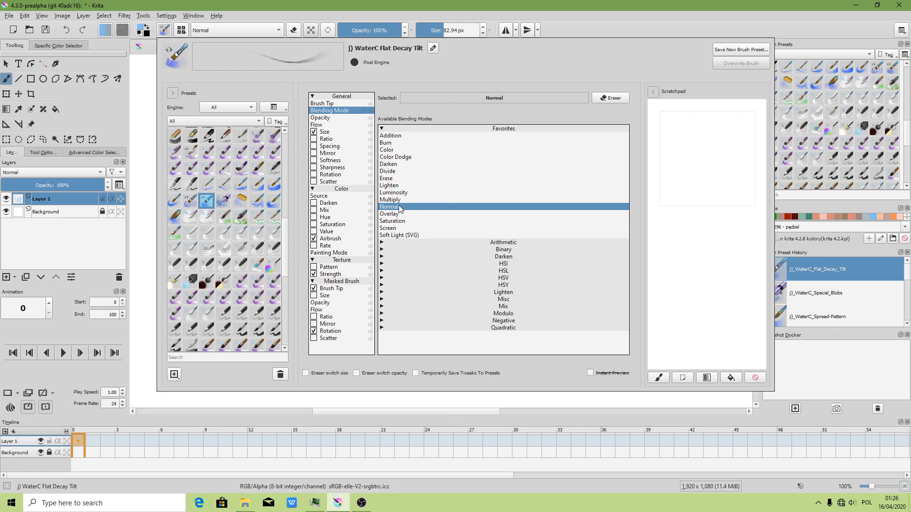
click(333, 238)
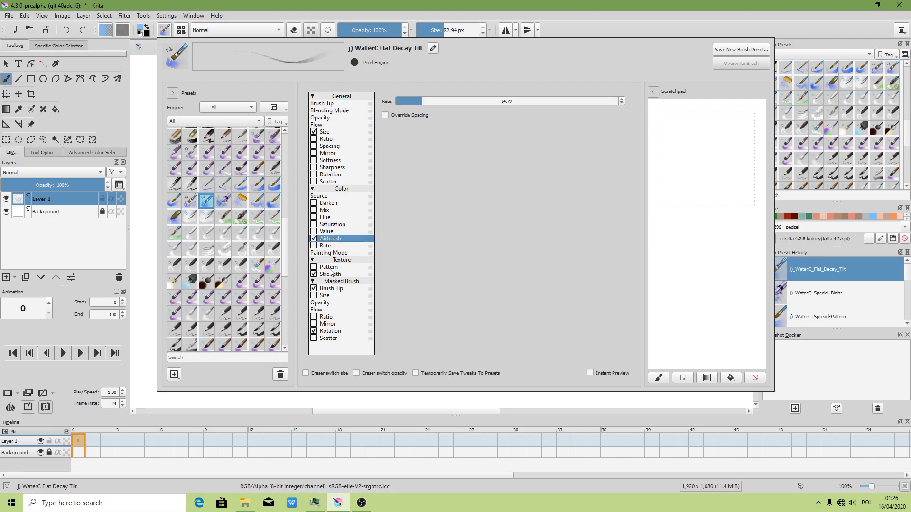
click(335, 291)
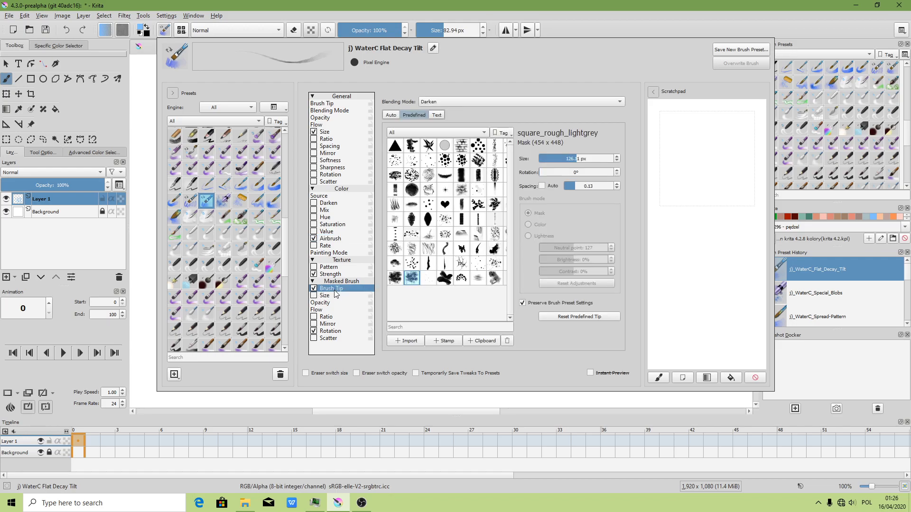
click(320, 311)
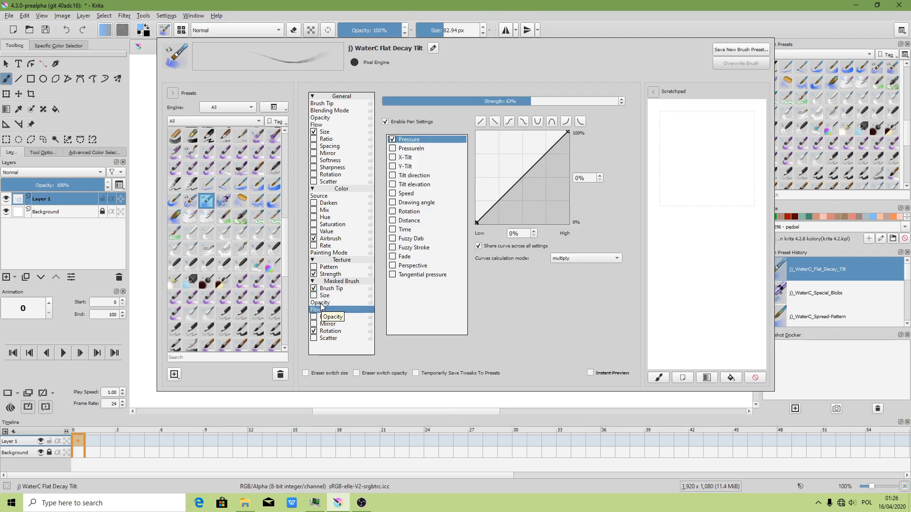
click(321, 304)
Reset the masked opacity curve to linear, overwrite the preset, and paint a test stroke
click(481, 122)
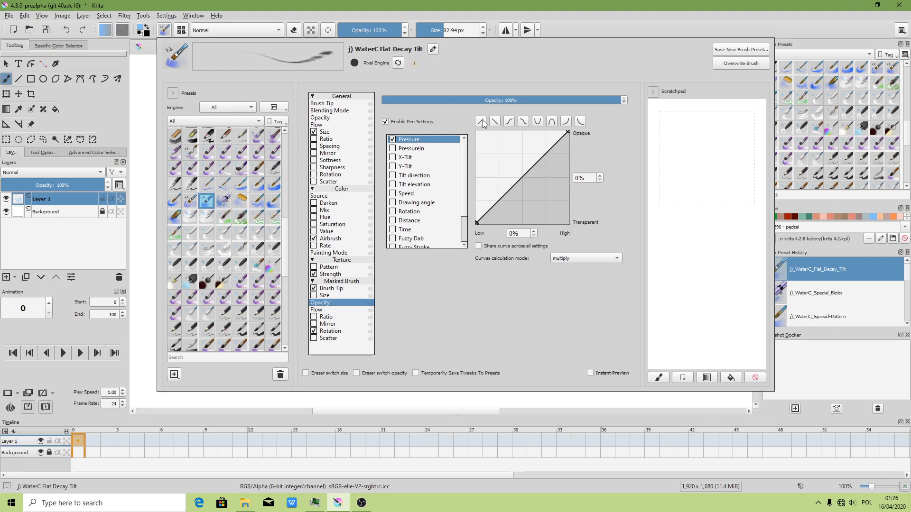
click(724, 64)
click(719, 21)
mouse_move(522, 138)
mouse_down()
mouse_move(437, 198)
mouse_move(408, 152)
mouse_move(387, 203)
mouse_up()
Undo the test stroke and change the main brush tip to A-4 Forest
key(ctrl+z)
key(ctrl+z)
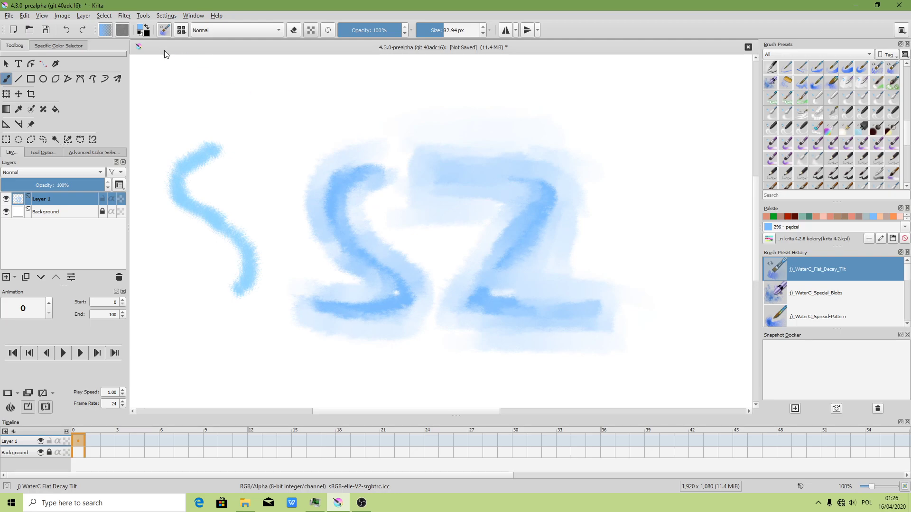
click(164, 31)
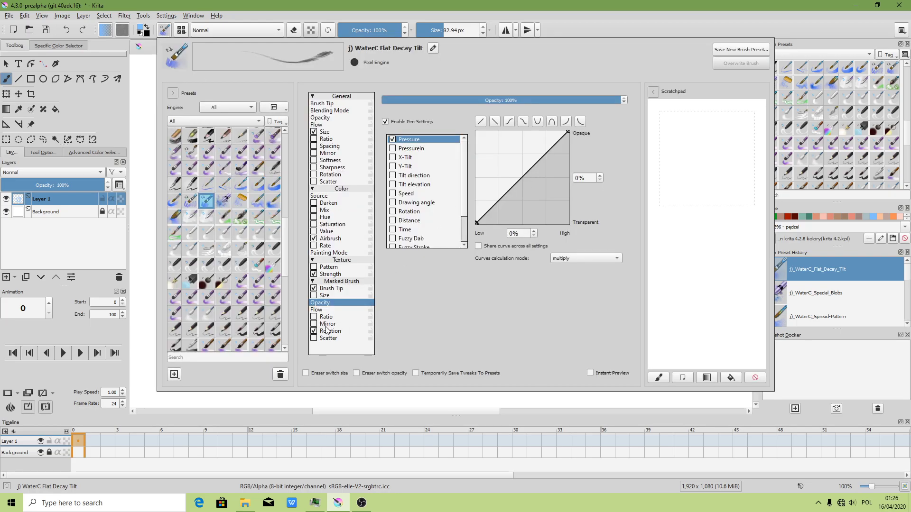
click(326, 276)
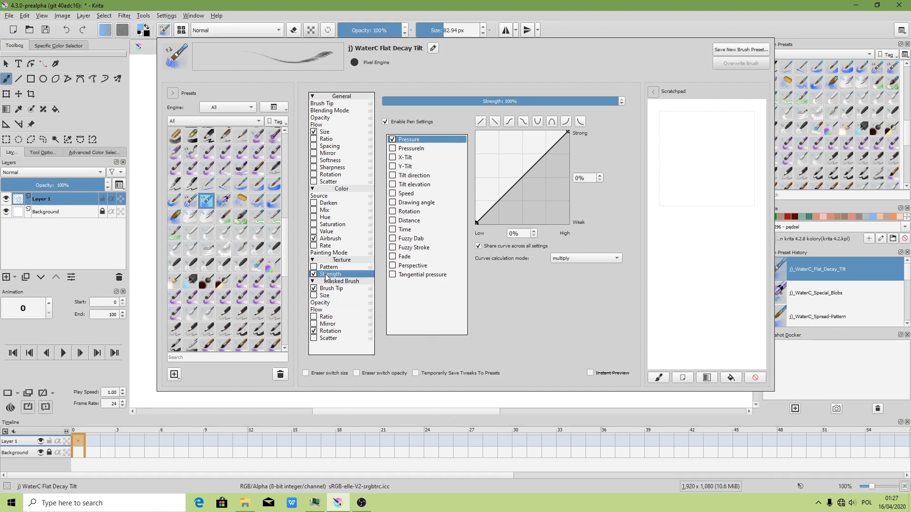
click(326, 132)
click(328, 104)
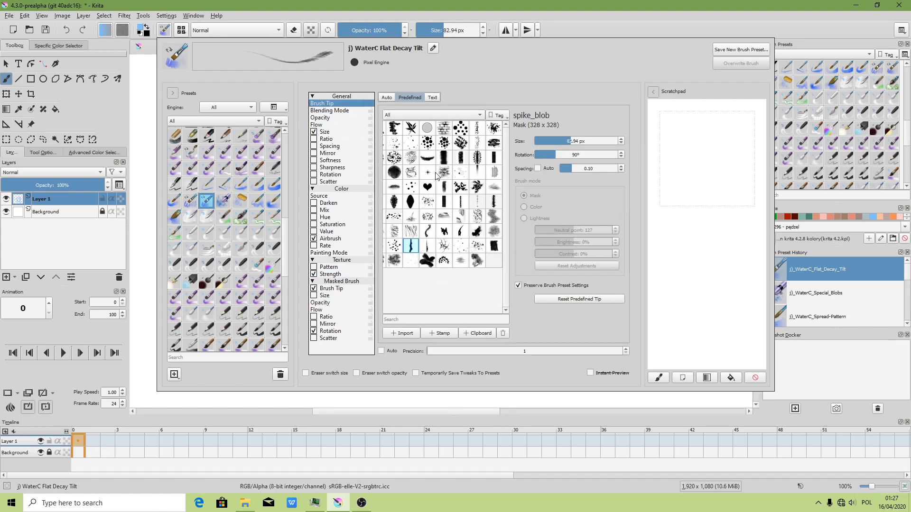
click(438, 174)
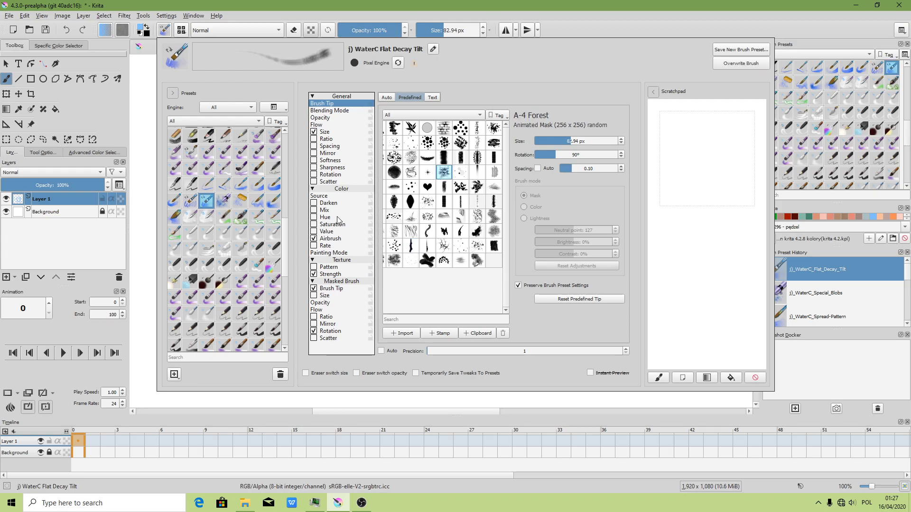
Set masked tip spacing to 0.08 and turn off masked brush rotation
click(331, 291)
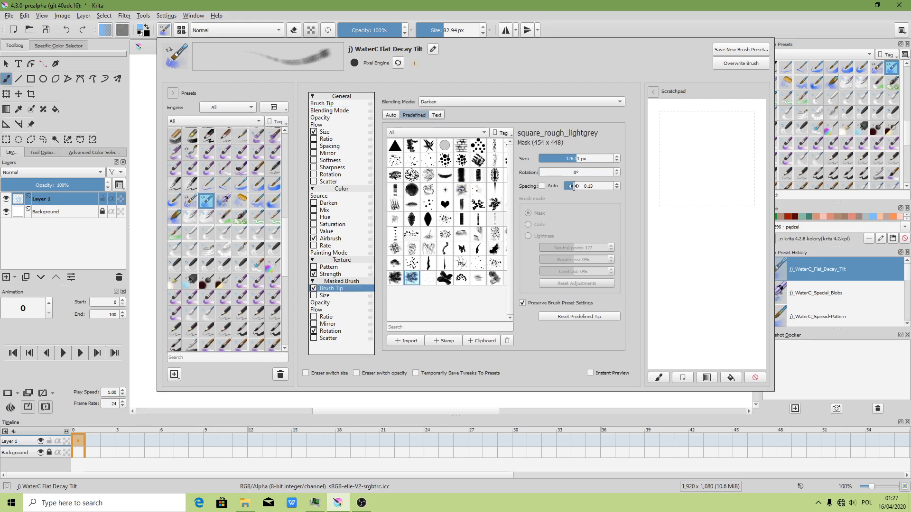
scroll(574, 186, down, 5)
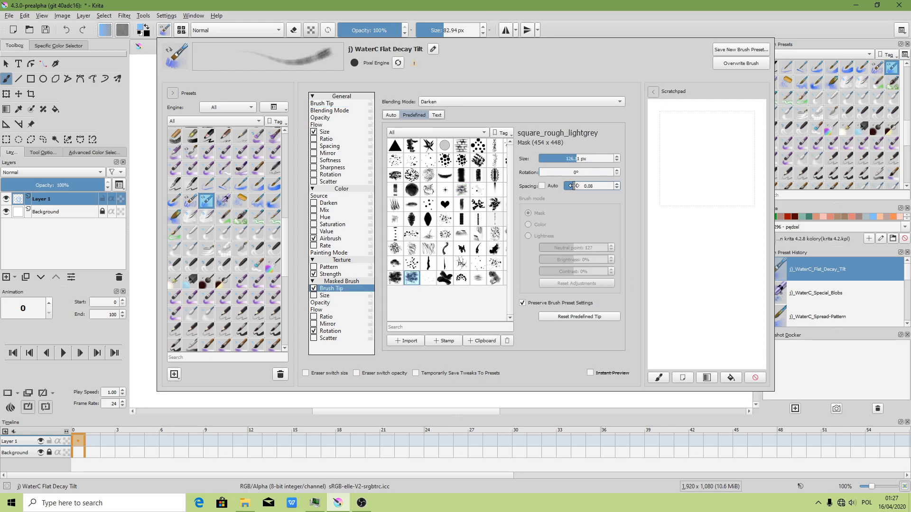
click(328, 332)
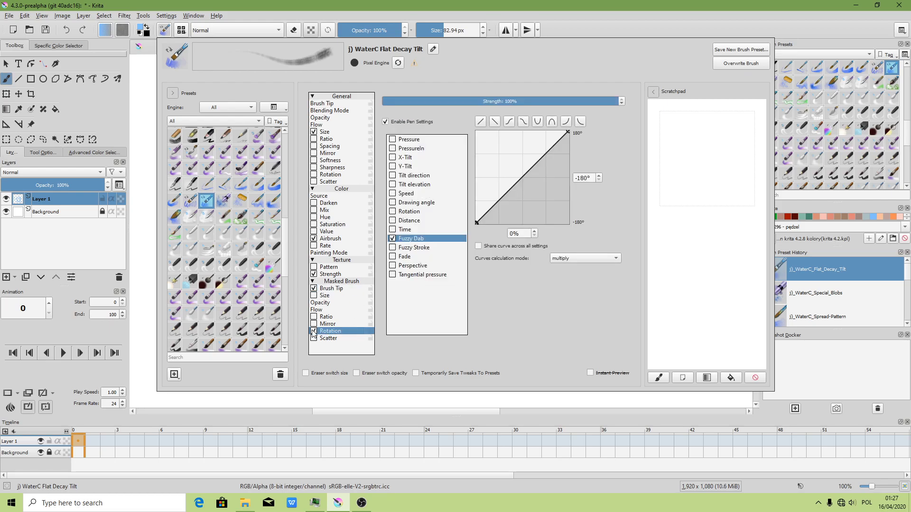
click(314, 331)
click(314, 331)
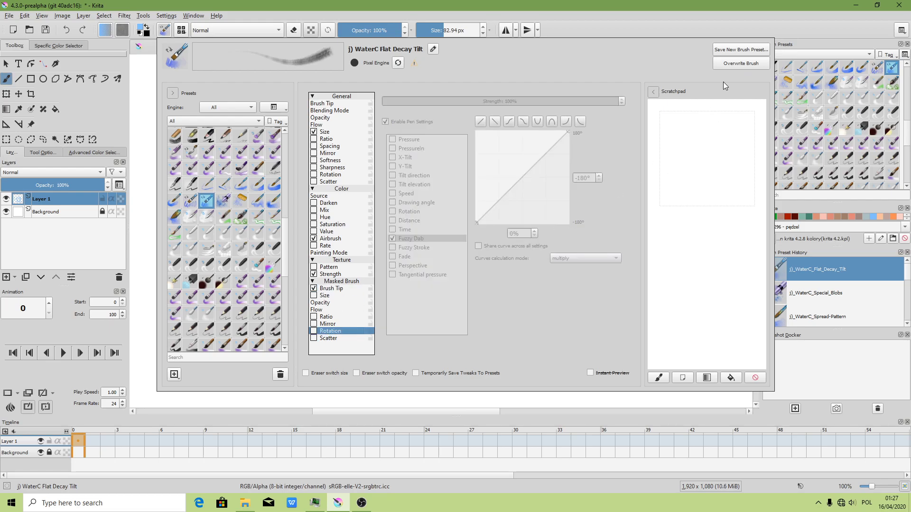
Paint trial strokes across the SZ and an S beside it, undoing each one
click(702, 34)
mouse_move(444, 187)
mouse_down()
mouse_move(252, 221)
mouse_move(266, 369)
mouse_move(590, 376)
mouse_move(291, 350)
mouse_move(437, 348)
mouse_move(240, 305)
mouse_move(569, 300)
mouse_move(447, 244)
mouse_move(466, 253)
mouse_up()
scroll(466, 252, down, 1)
scroll(465, 252, down, 3)
key(ctrl+z)
scroll(533, 264, up, 2)
scroll(525, 260, up, 1)
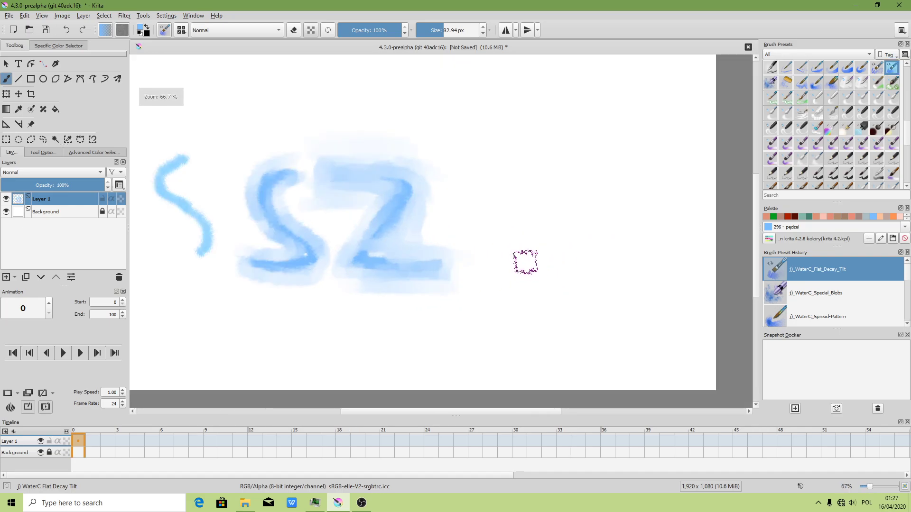
scroll(512, 237, up, 1)
mouse_move(498, 178)
mouse_down()
mouse_move(549, 320)
mouse_move(458, 346)
mouse_up()
key(ctrl+z)
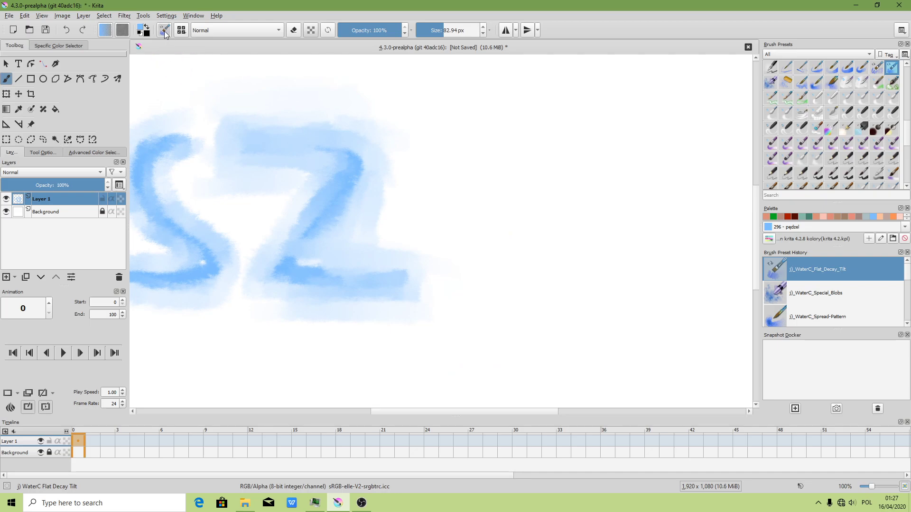
Inspect the size sensors, briefly trying Fade, Tangential pressure and Drawing angle
click(165, 31)
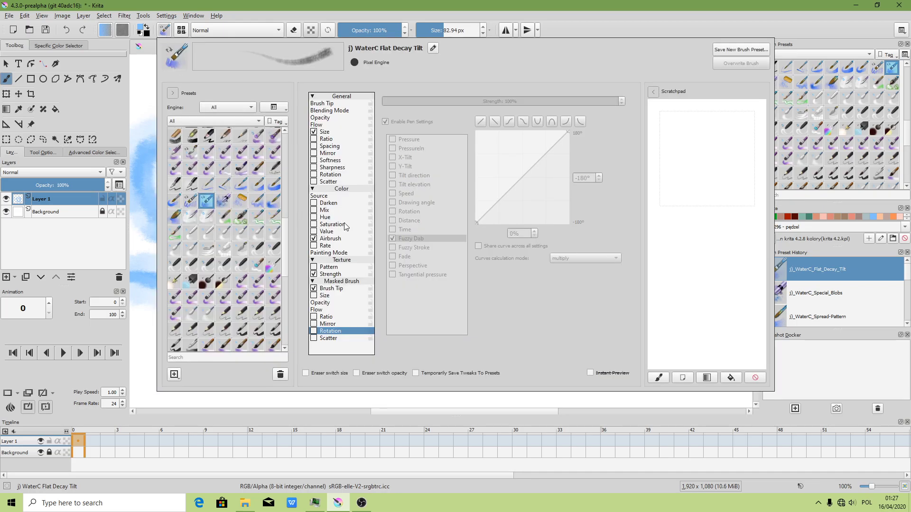
click(332, 253)
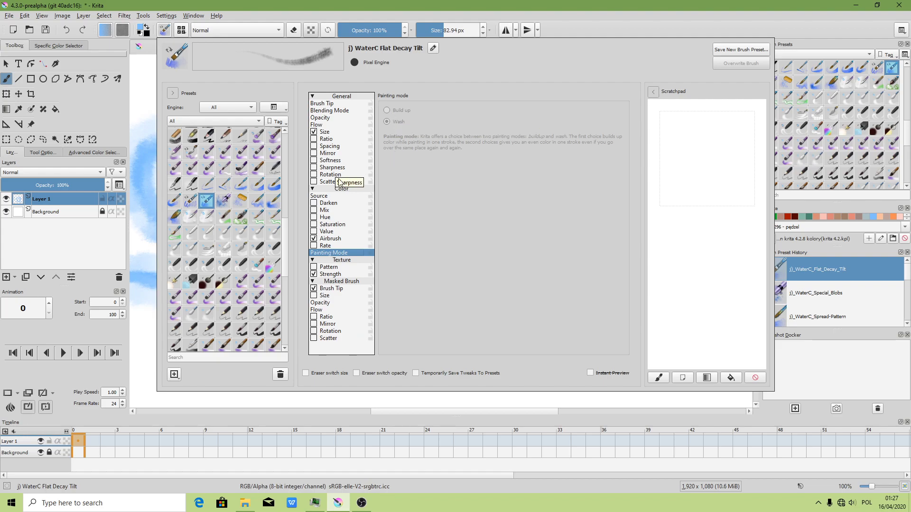
click(325, 133)
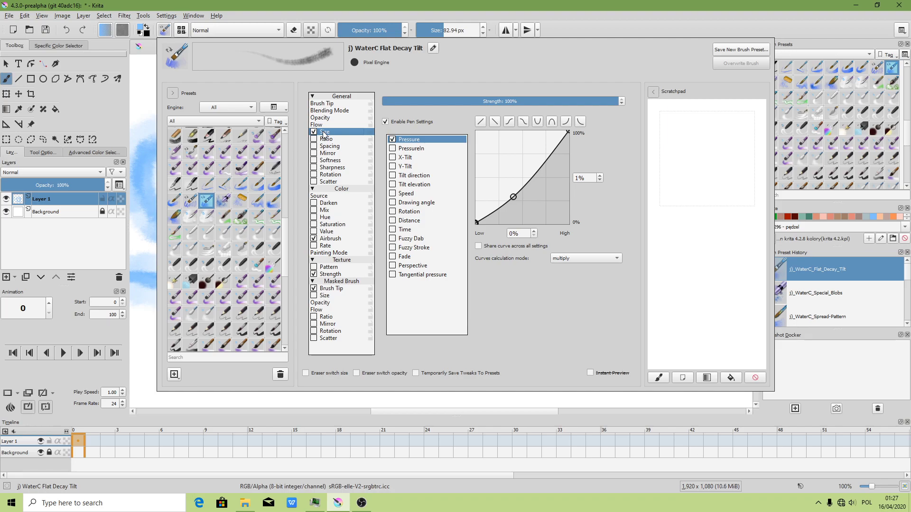
click(393, 239)
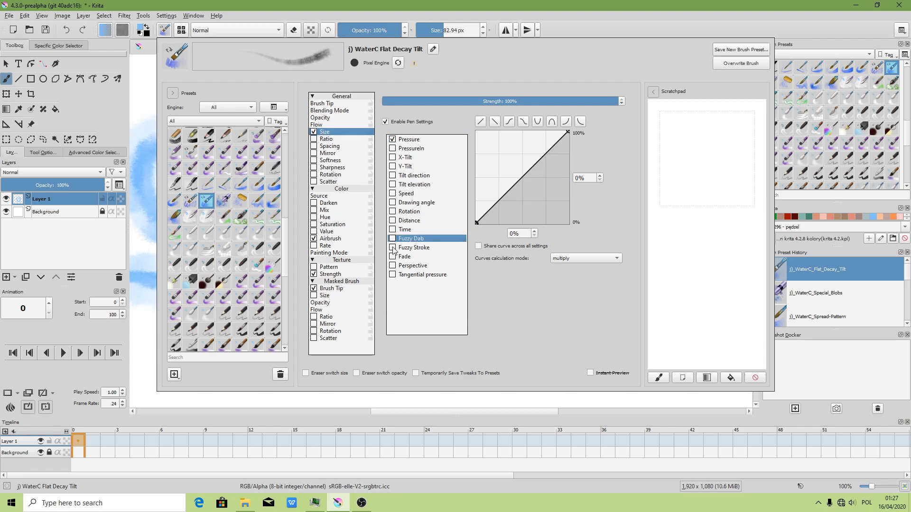
click(392, 257)
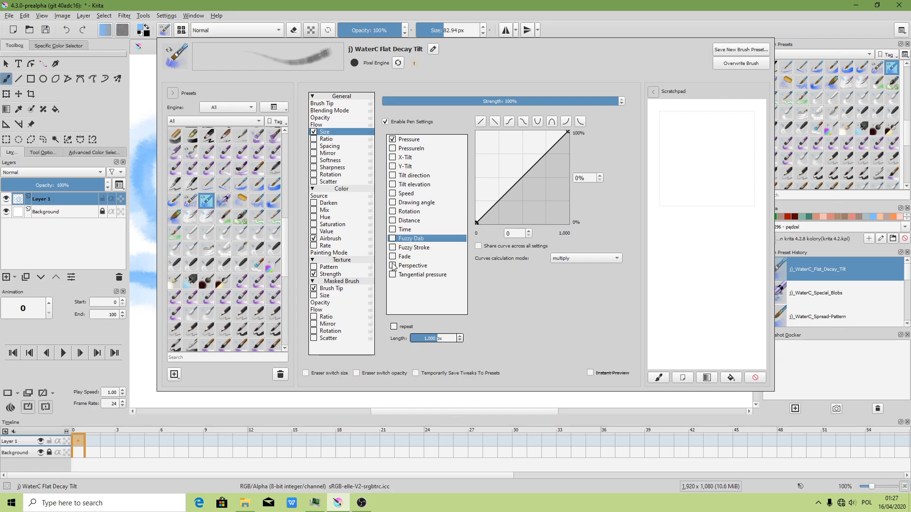
click(394, 275)
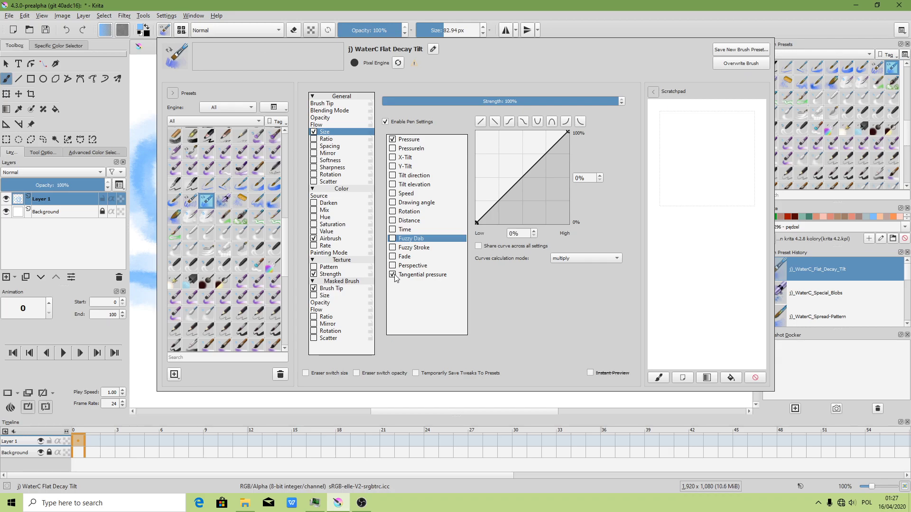
click(394, 275)
click(393, 203)
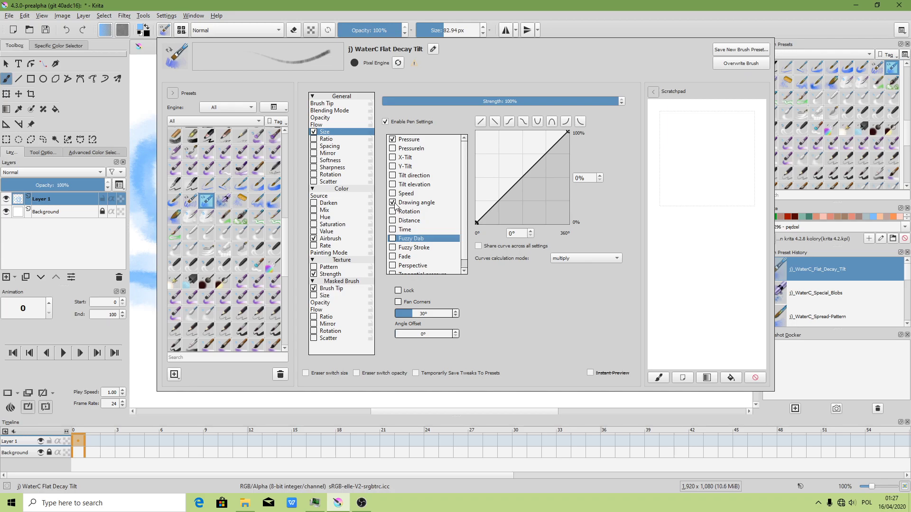
click(394, 203)
Make size follow an upward-bent additive Fuzzy Dab curve, save, and paint a blue S right of SZ
click(411, 212)
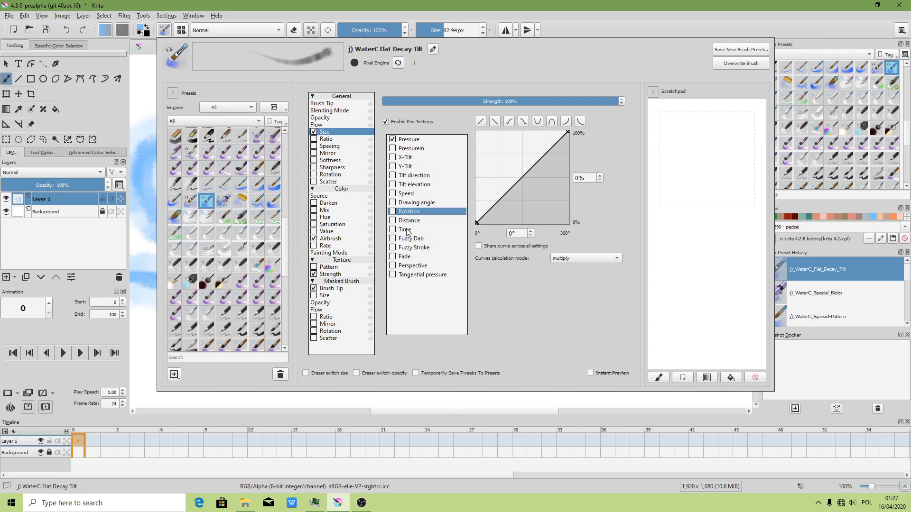
click(393, 230)
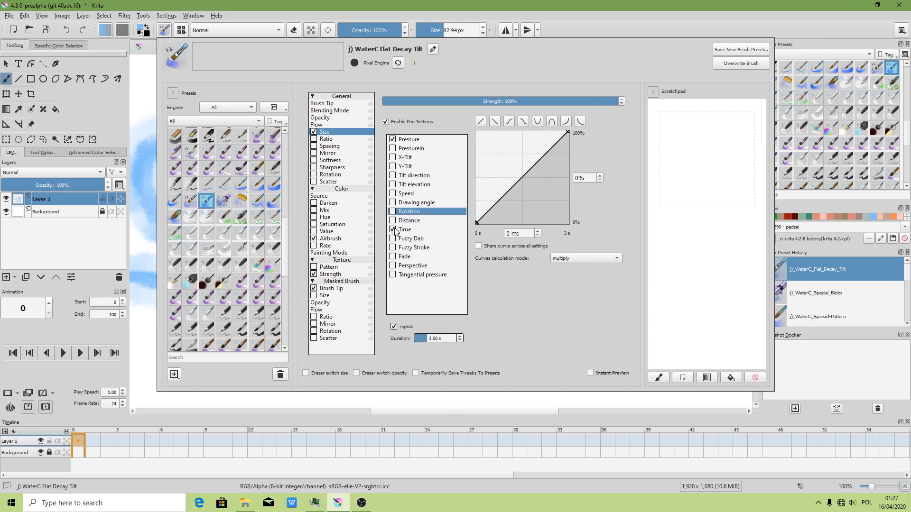
click(393, 230)
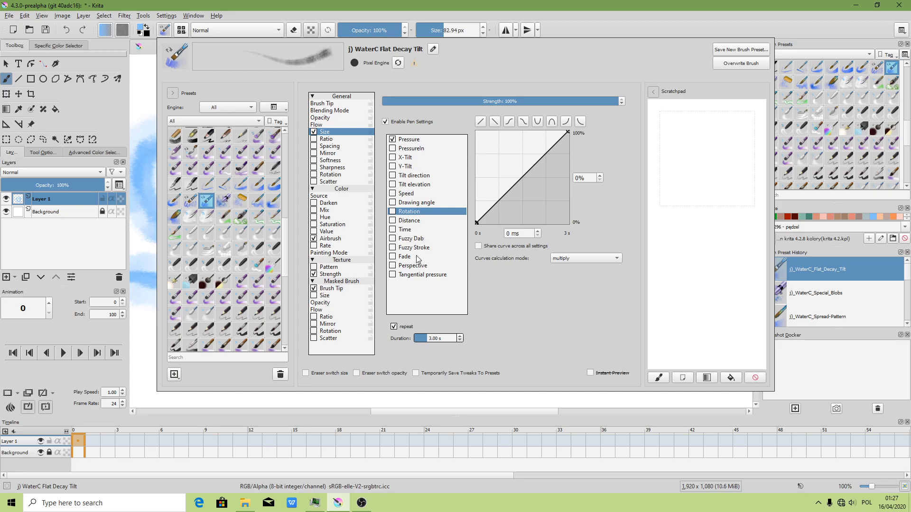
click(412, 238)
click(393, 239)
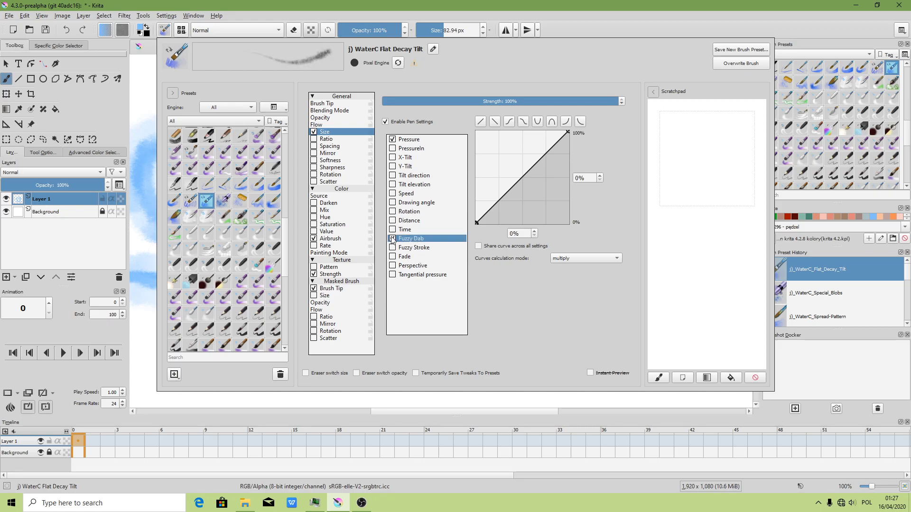
click(565, 258)
click(568, 272)
drag(515, 183, 514, 173)
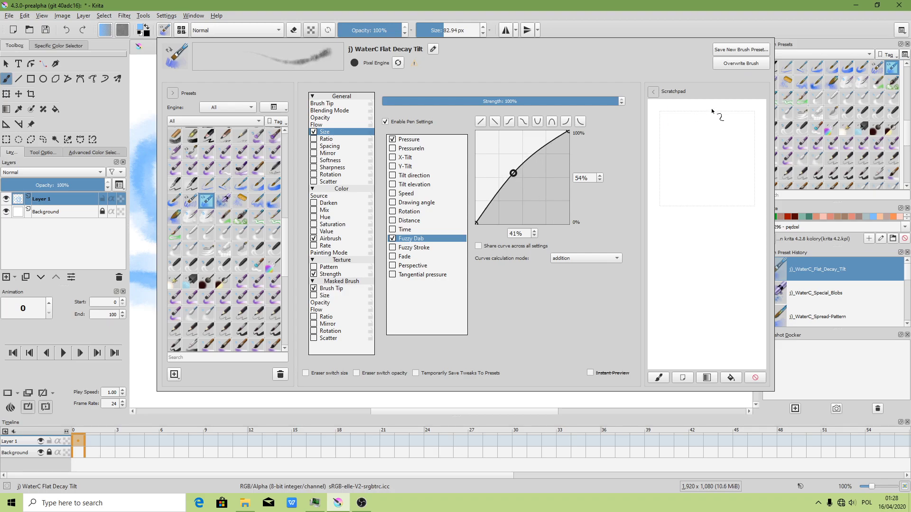
click(740, 63)
mouse_move(575, 124)
mouse_down()
mouse_move(512, 133)
mouse_move(519, 301)
mouse_move(541, 289)
mouse_move(484, 164)
mouse_move(553, 134)
mouse_move(496, 192)
mouse_move(577, 280)
mouse_move(465, 315)
mouse_up()
Fit the page, reset to 100% zoom, and view then close the About Krita window
key(2)
key(1)
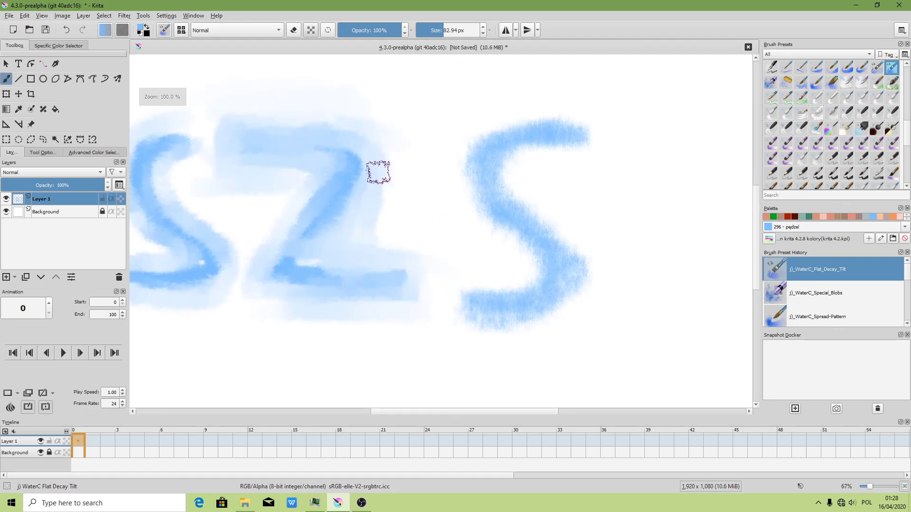
click(218, 17)
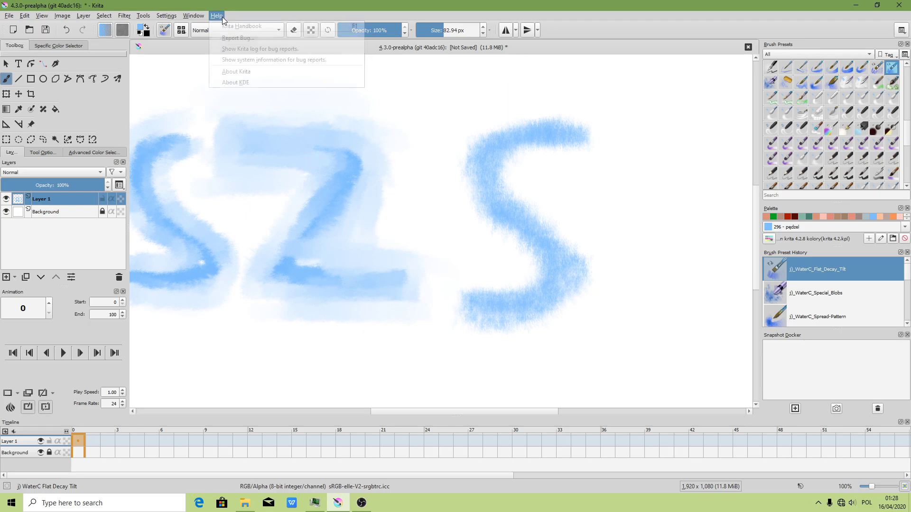
click(225, 71)
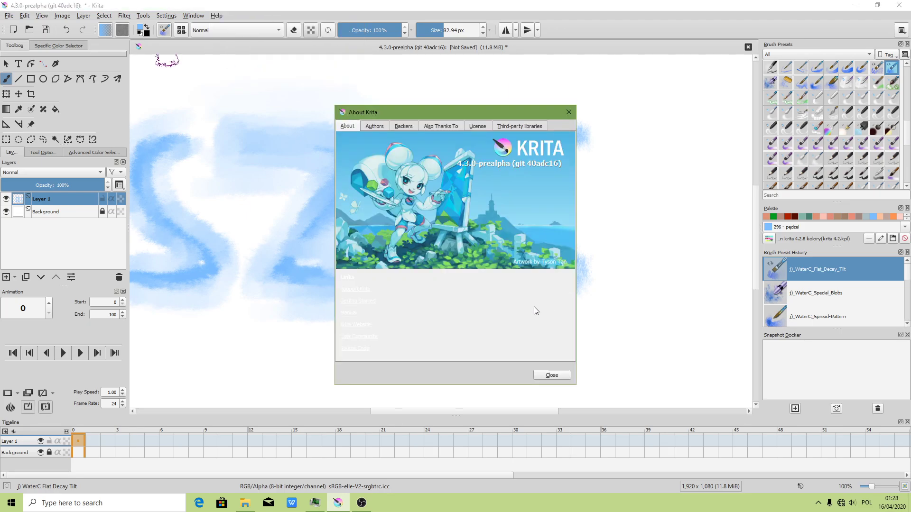
click(544, 375)
click(821, 505)
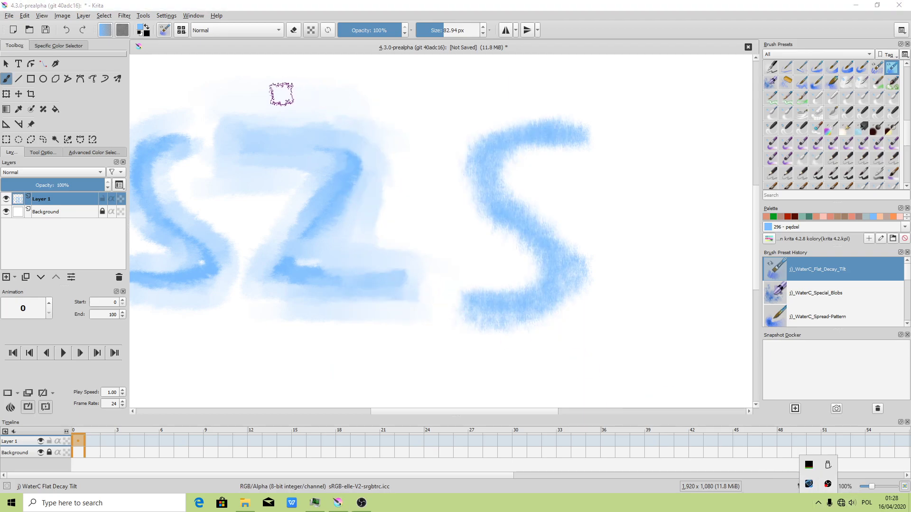
click(216, 16)
Review WaterC Flat Decay Tilt's Painting Mode, Flow and Size pages with presets hidden, then close
click(165, 30)
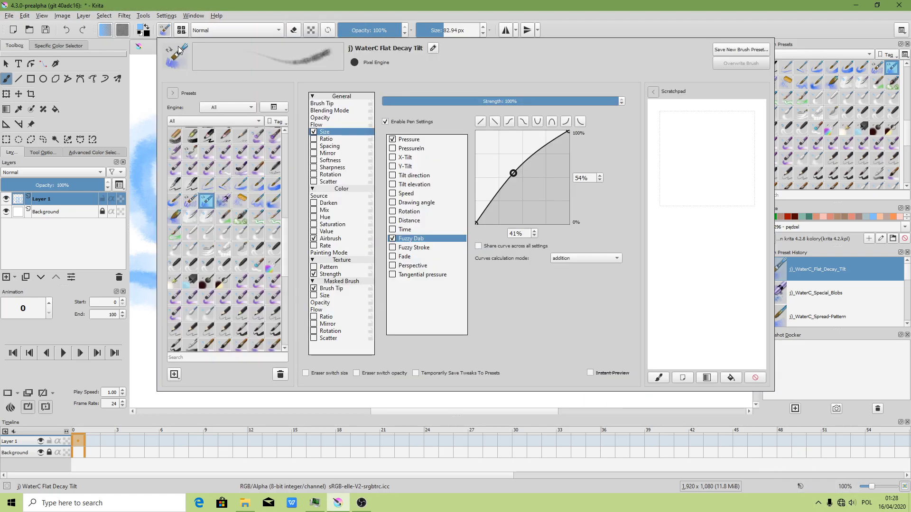
click(174, 94)
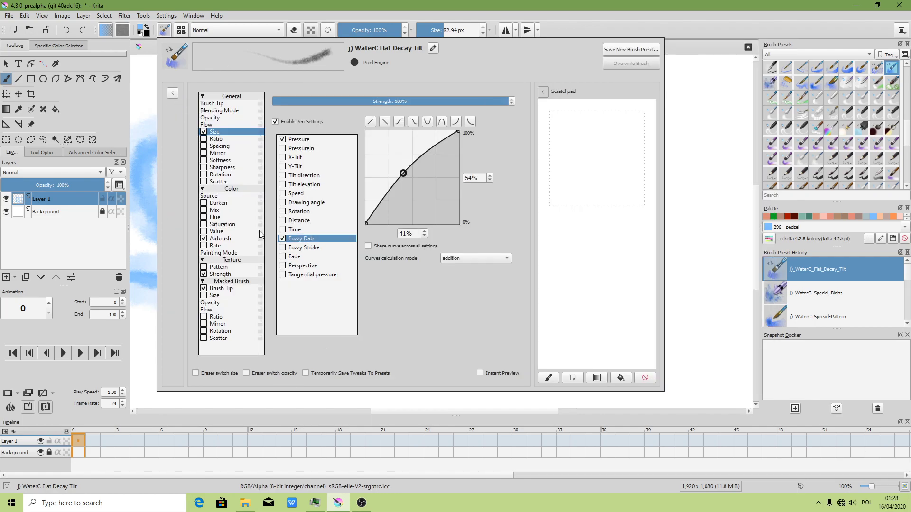
click(236, 254)
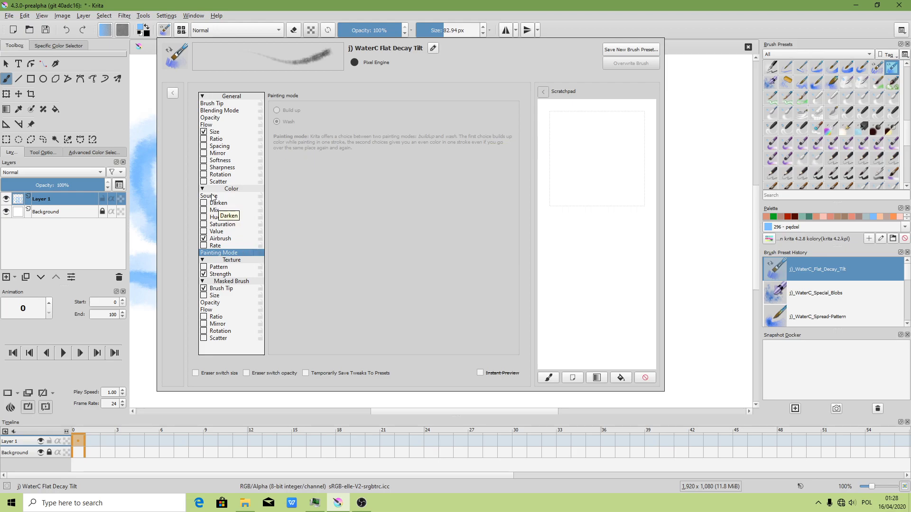
click(215, 126)
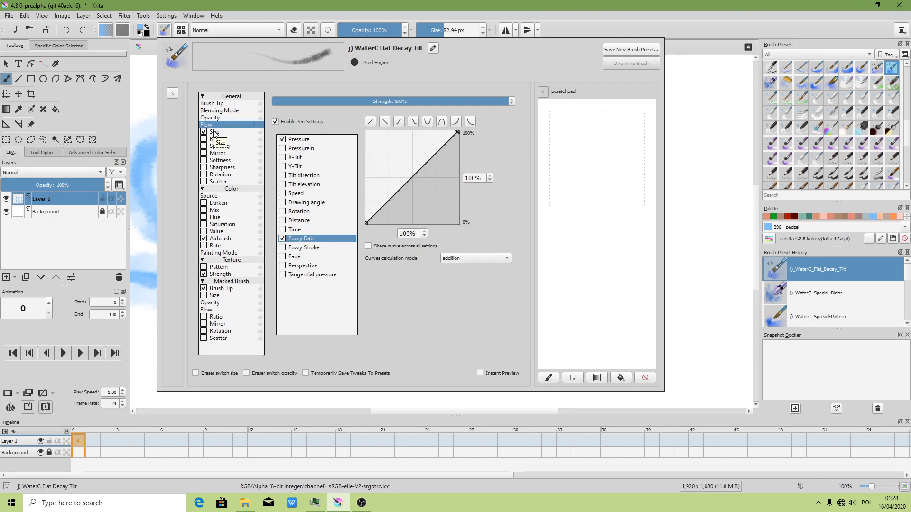
click(215, 135)
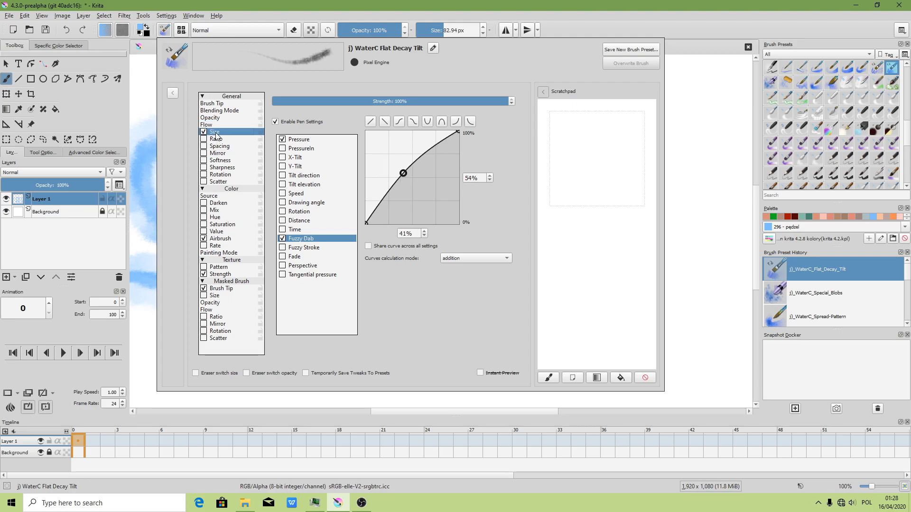
click(702, 57)
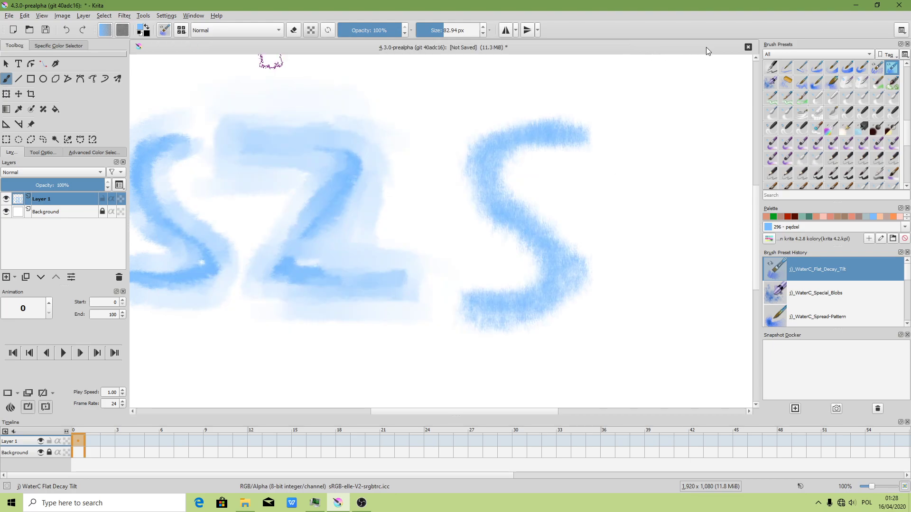
Zoom in and repaint the thin left S as a broad fuzzy blue stroke
key(minus)
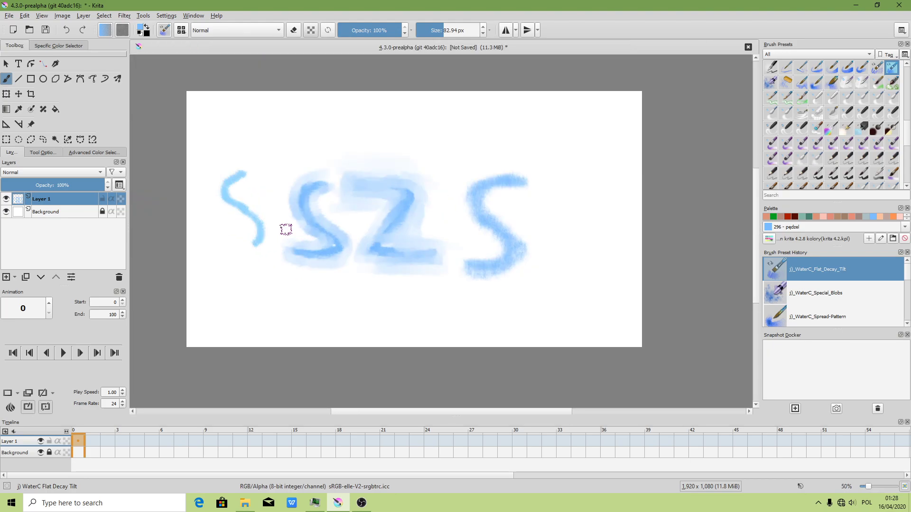
scroll(260, 234, up, 1)
scroll(259, 233, up, 1)
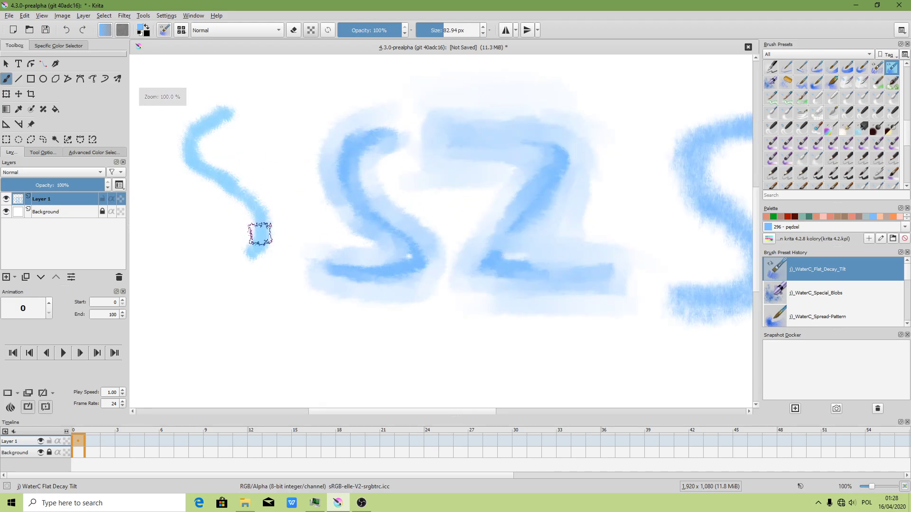
drag(201, 154, 252, 296)
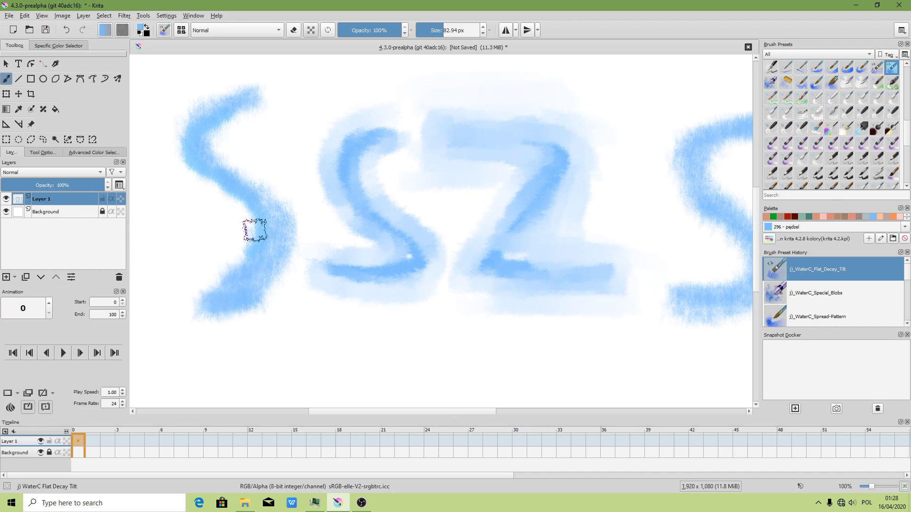
click(164, 30)
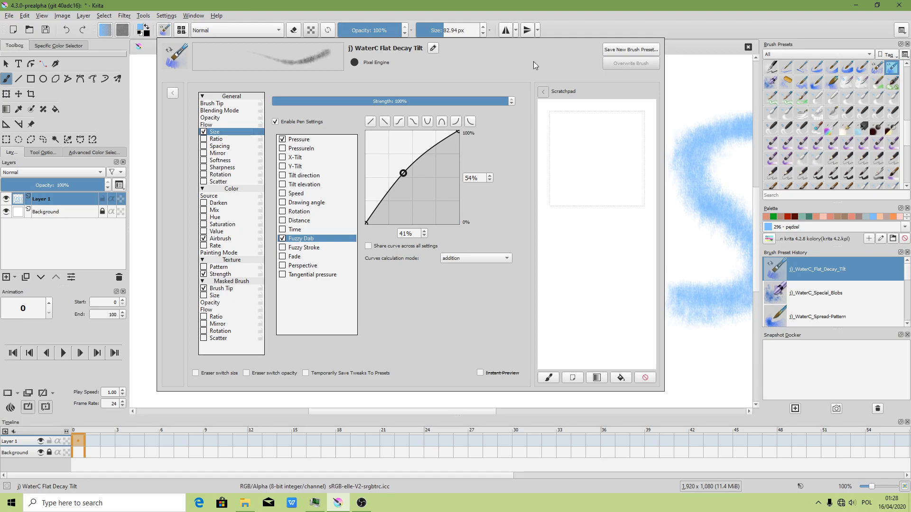
Select the WaterC_Basic_Lines-Wet-Pattern preset and try, then undo, a test stroke below the lettering
click(155, 38)
click(181, 30)
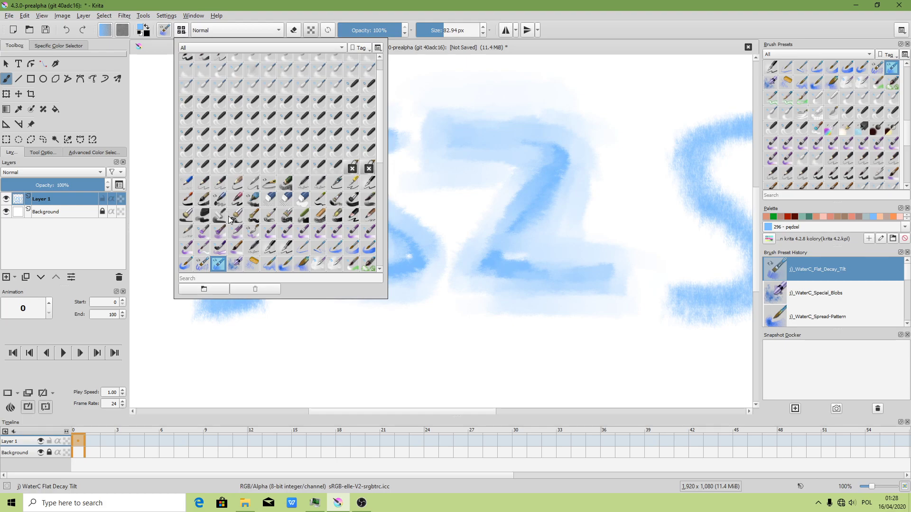
click(335, 248)
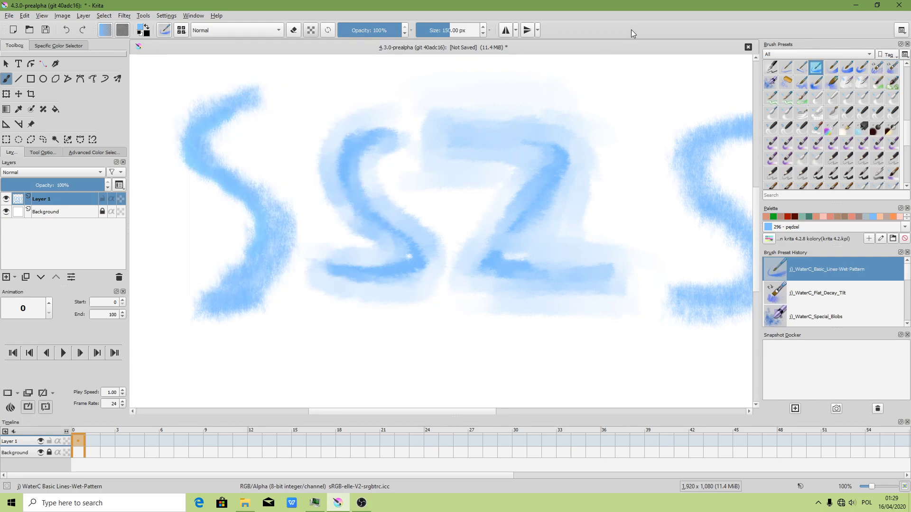
right_click(631, 30)
mouse_move(319, 305)
mouse_down()
mouse_move(331, 361)
mouse_move(386, 408)
mouse_up()
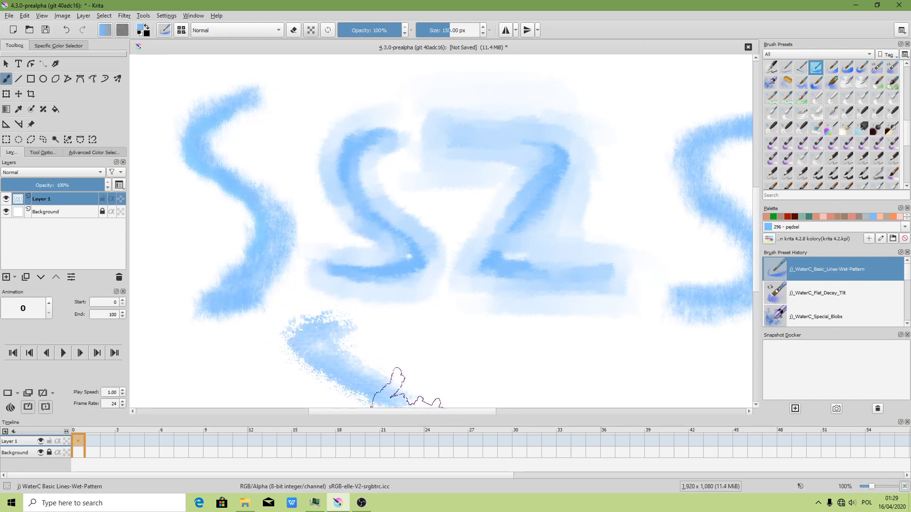
scroll(413, 353, down, 3)
scroll(418, 355, up, 3)
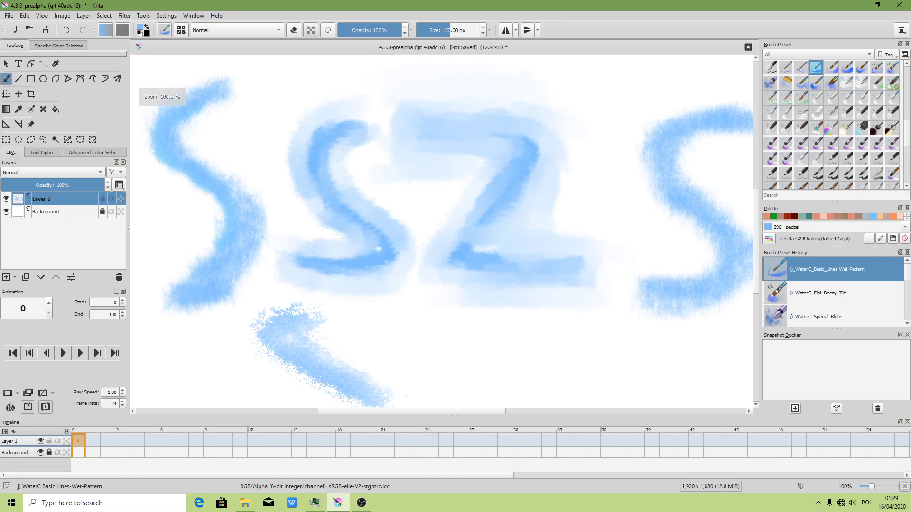
key(ctrl+z)
Enlarge the brush to 96.48 px and try test S and horizontal strokes, undoing each
click(448, 29)
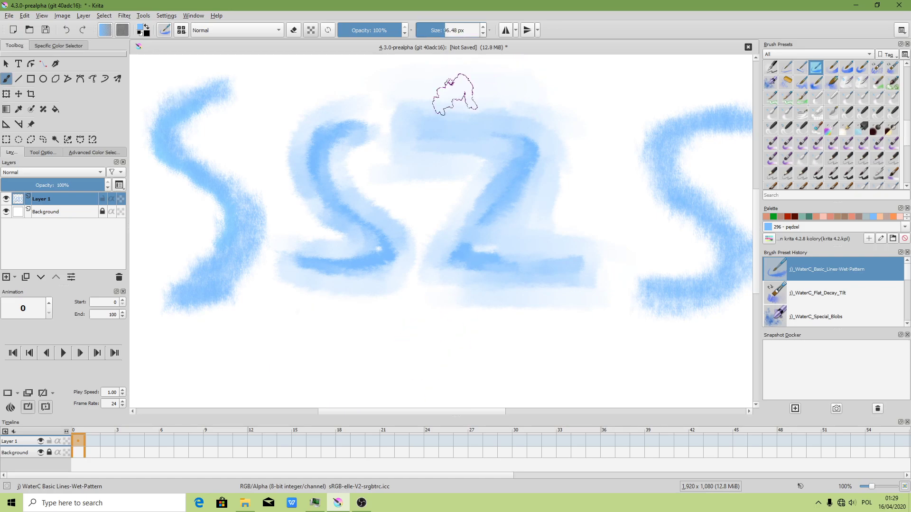
scroll(396, 254, down, 2)
scroll(394, 255, up, 1)
drag(342, 256, 320, 327)
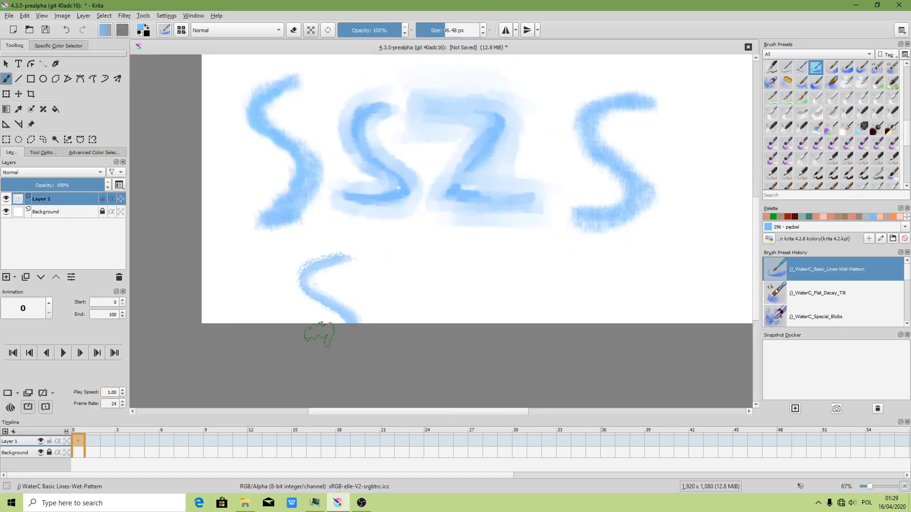
scroll(375, 294, up, 2)
key(ctrl+z)
mouse_move(318, 199)
mouse_down()
mouse_move(458, 209)
mouse_move(503, 346)
mouse_up()
key(ctrl+z)
Check Painting Mode, then pick WaterC_Basic_Round-Grain from the editor's preset list and close the editor
click(166, 31)
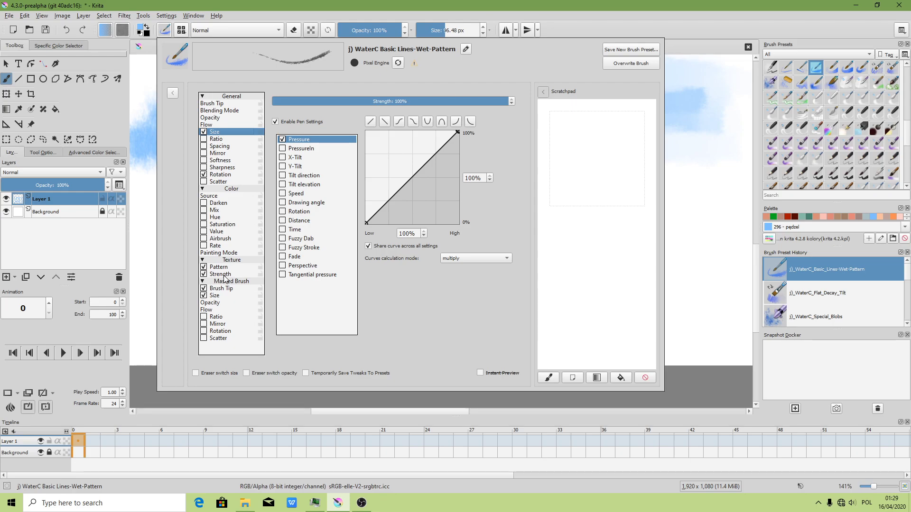
click(219, 253)
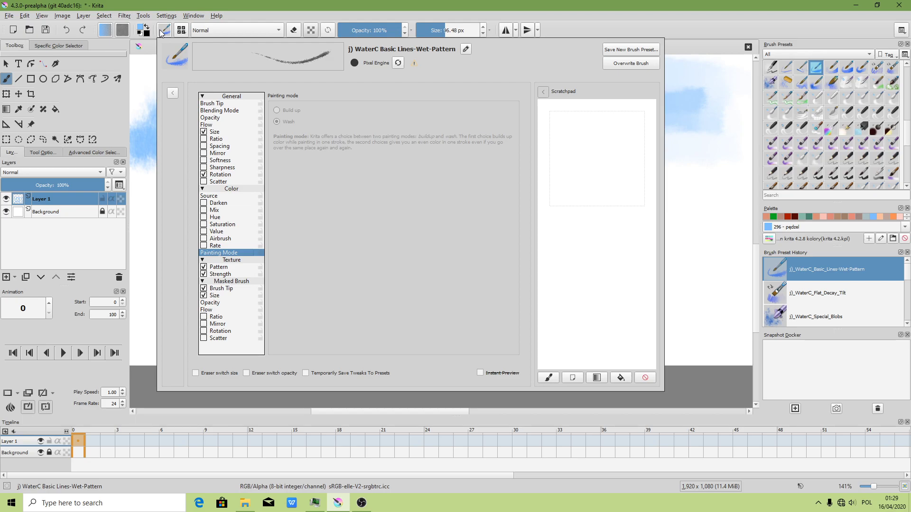
click(182, 31)
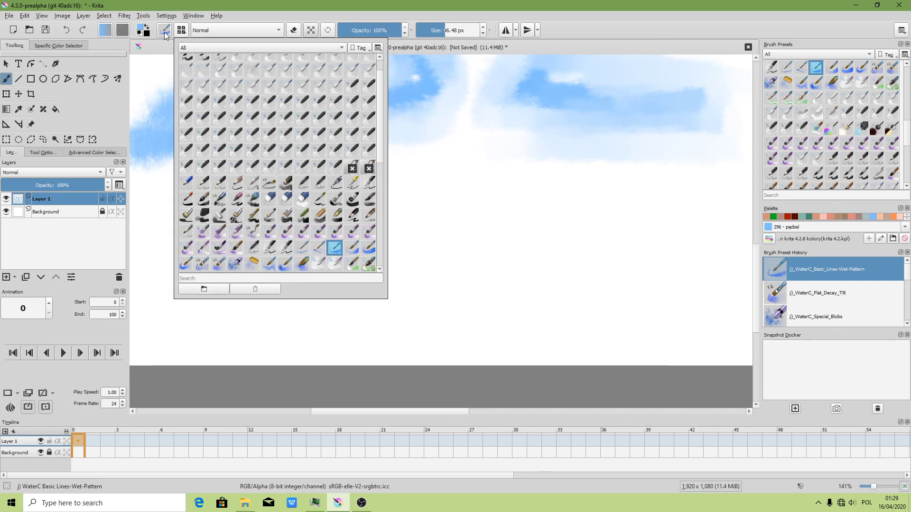
click(165, 33)
click(173, 93)
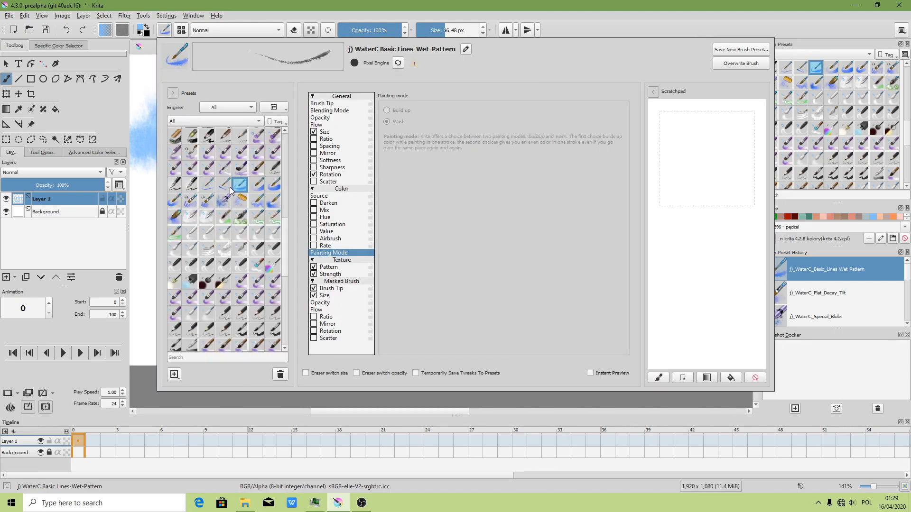
click(278, 190)
click(562, 7)
Paint a V-shaped test stroke with the Round-Grain brush, then undo it
drag(479, 159, 506, 328)
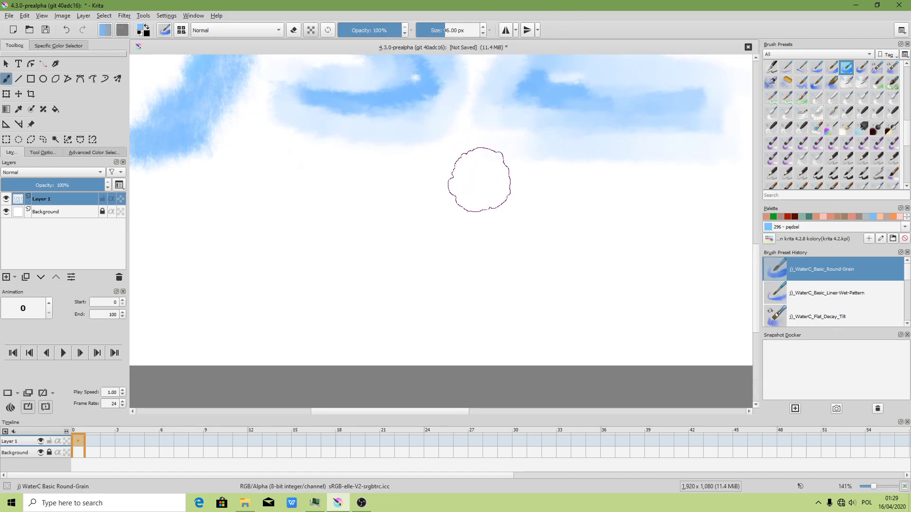
drag(451, 318, 261, 209)
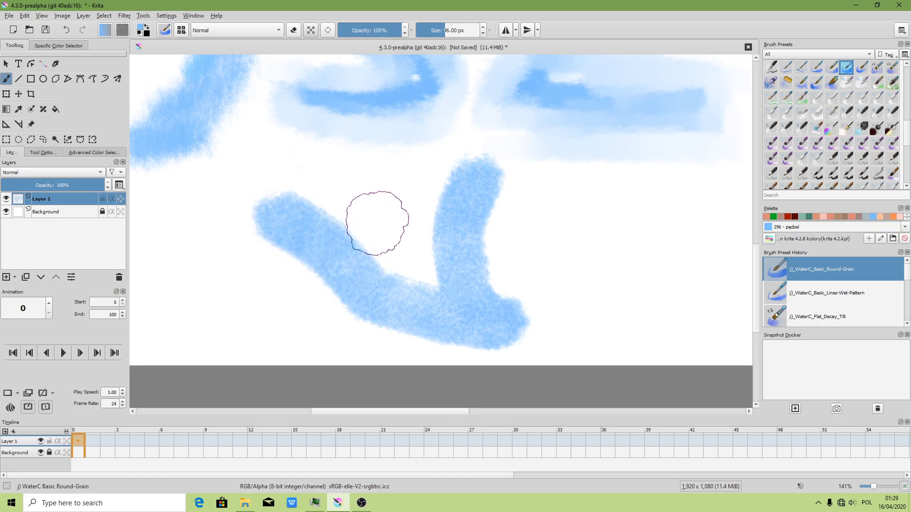
scroll(380, 215, down, 3)
key(ctrl+z)
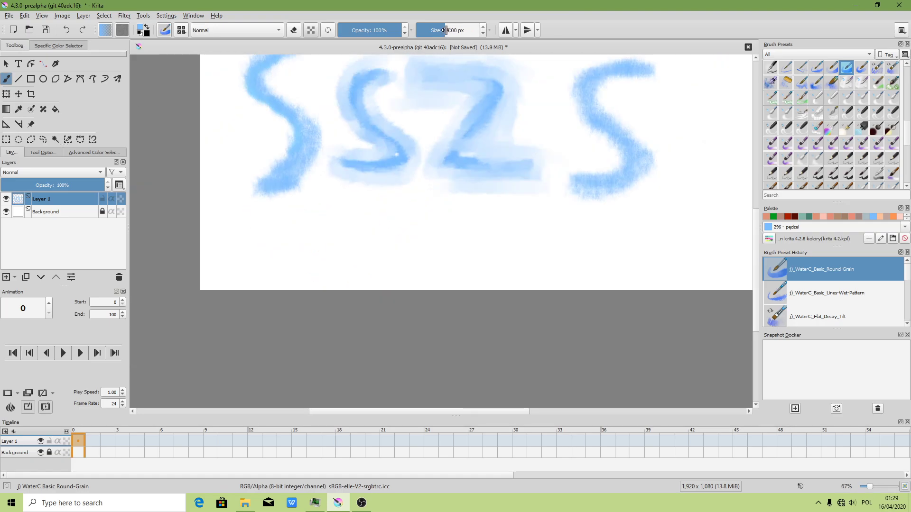
Shrink the brush to 70.72 px and paint a new blue S and Z below the lettering
key(bracketleft)
key(bracketleft)
key(bracketleft)
scroll(380, 180, up, 2)
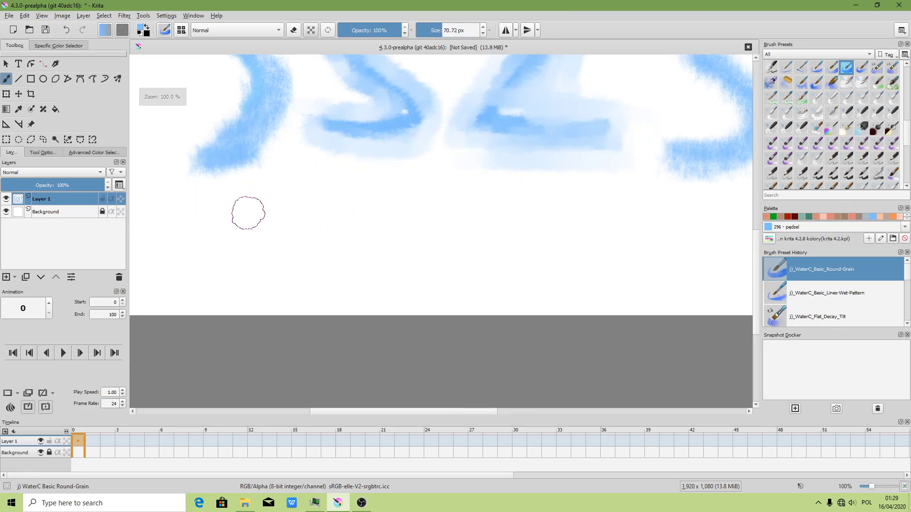
drag(287, 201, 240, 311)
drag(322, 206, 427, 299)
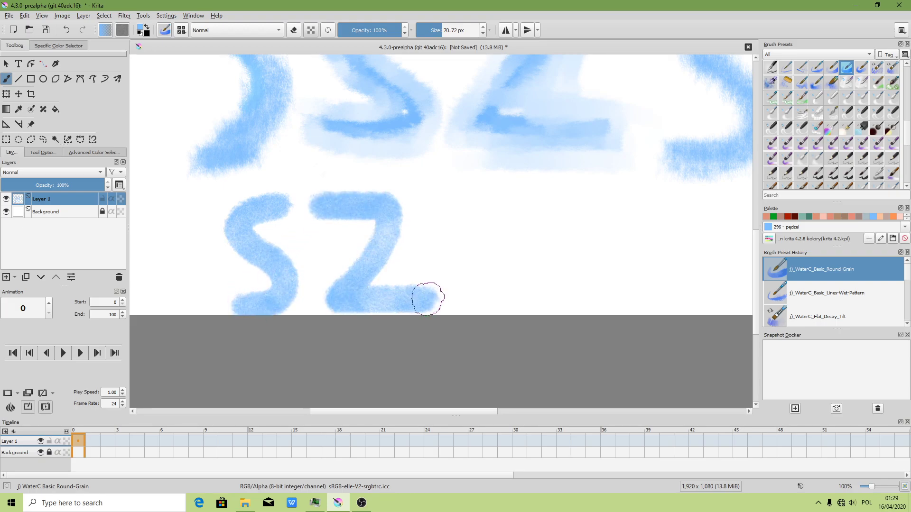
scroll(448, 236, down, 1)
click(164, 30)
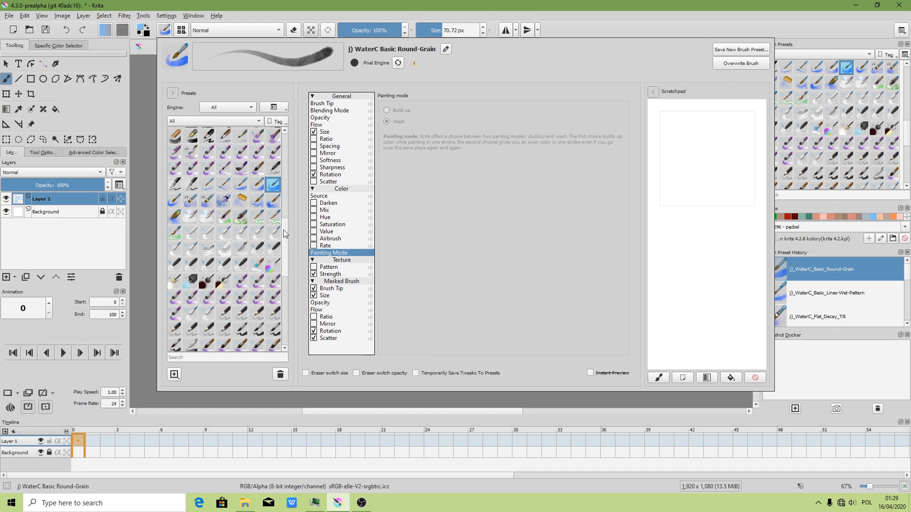
Select the Waterpaint_Hard_Edges preset and try, then undo, a vertical test stroke
scroll(283, 230, up, 1)
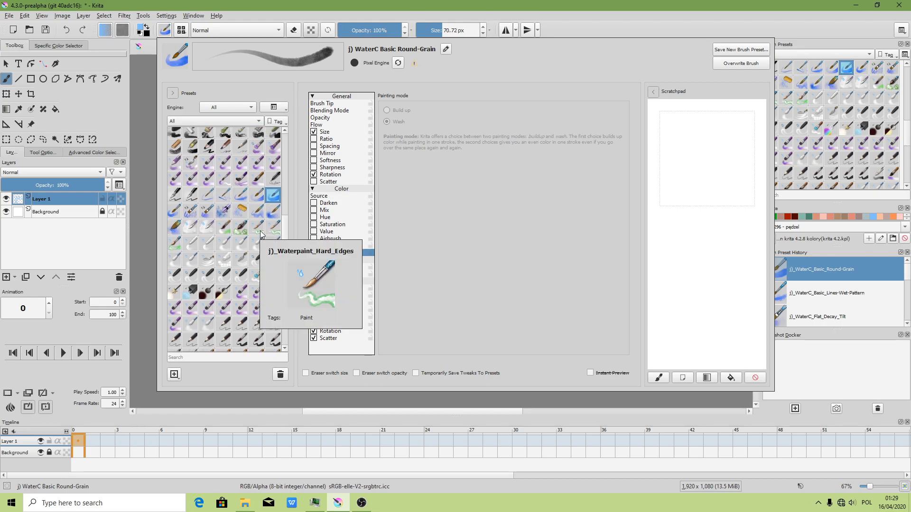
click(260, 230)
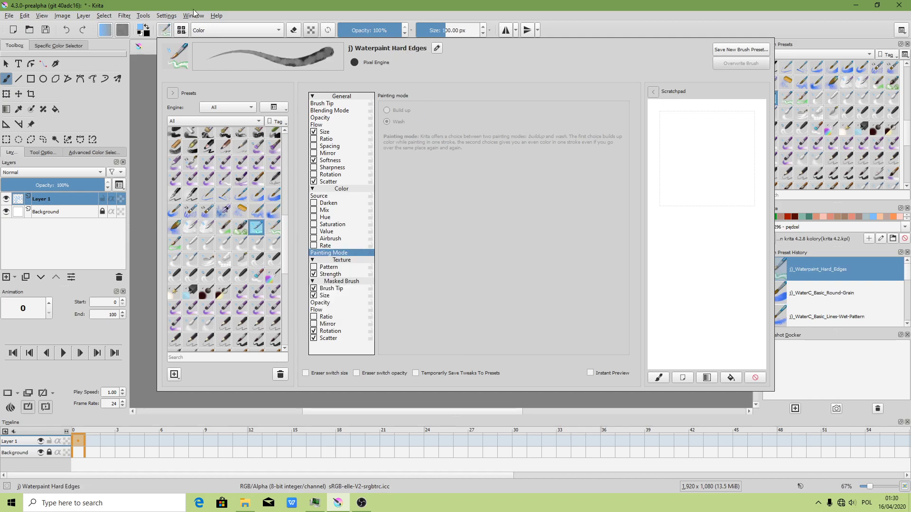
key(Escape)
drag(264, 145, 253, 262)
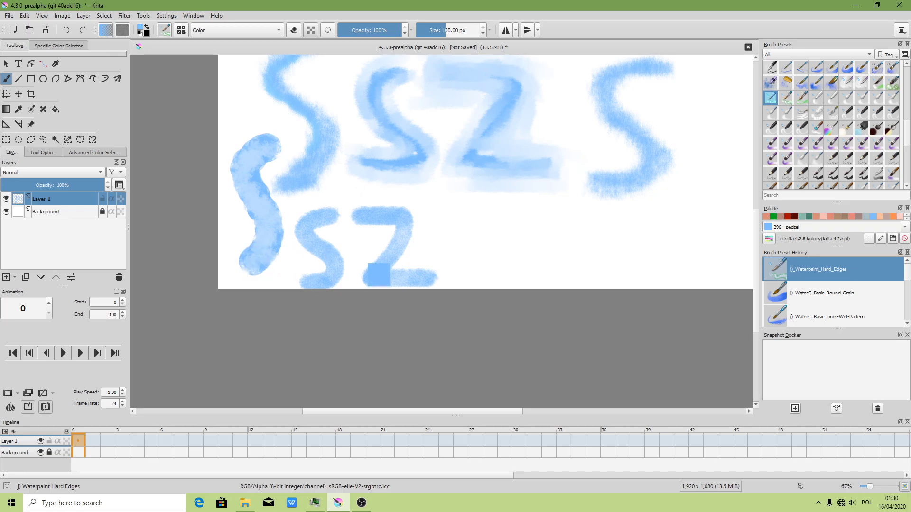
key(ctrl+z)
Set the brush to 47.01 px and paint a hard-edged blue S and Z right of the first letters
drag(469, 213, 541, 282)
key(minus)
key(plus)
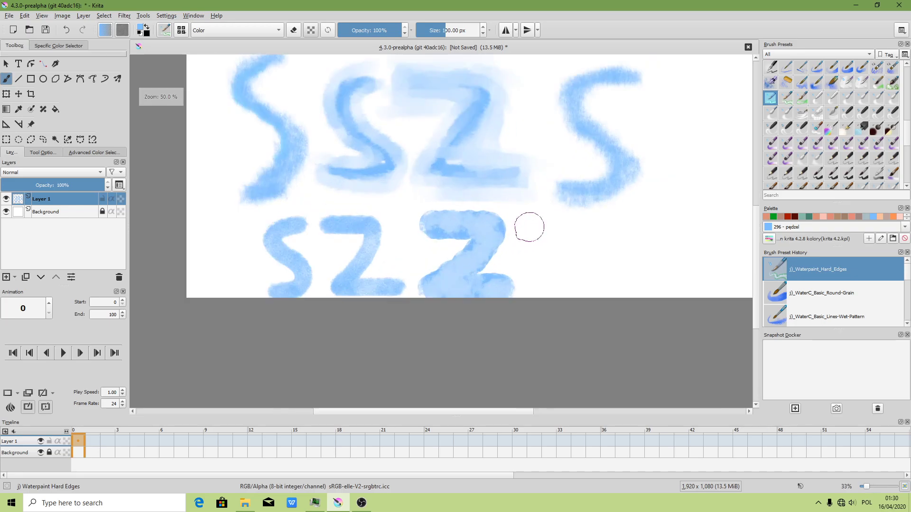
key(plus)
key(ctrl+z)
click(439, 31)
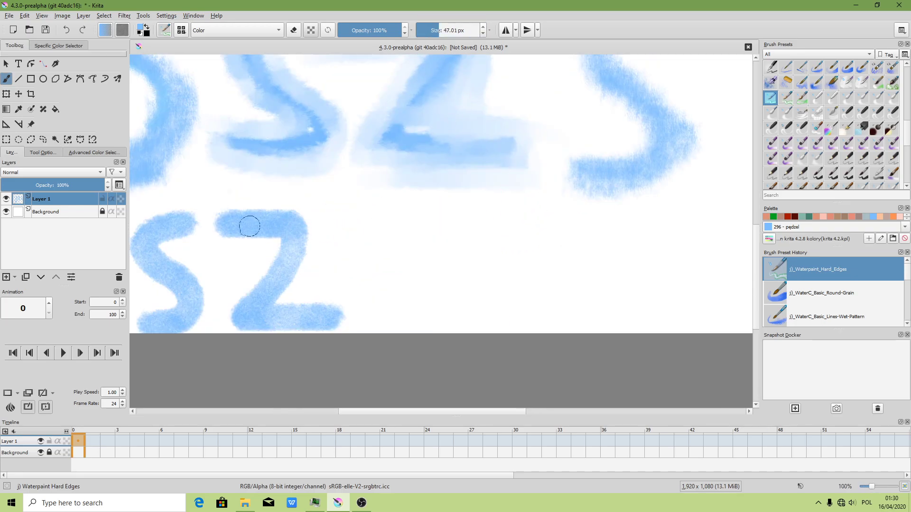
drag(464, 221, 392, 314)
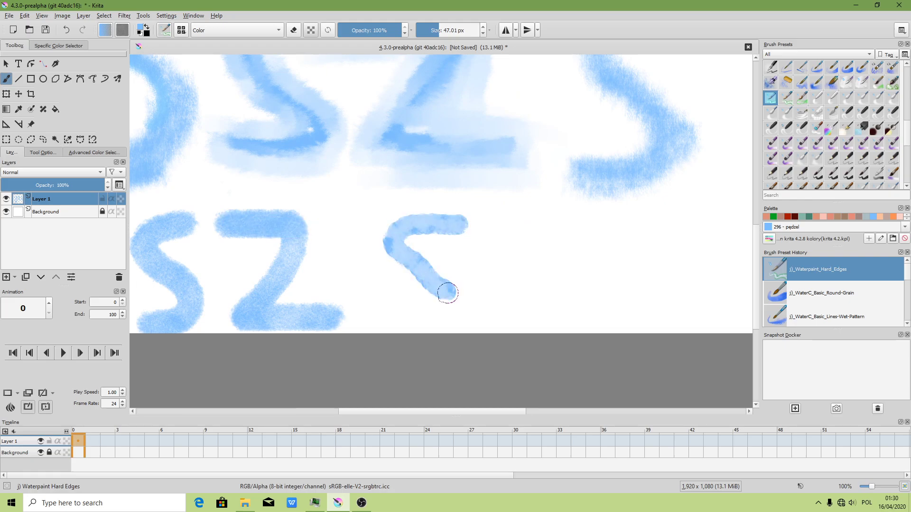
mouse_move(479, 223)
mouse_down()
mouse_move(486, 309)
mouse_move(580, 314)
mouse_up()
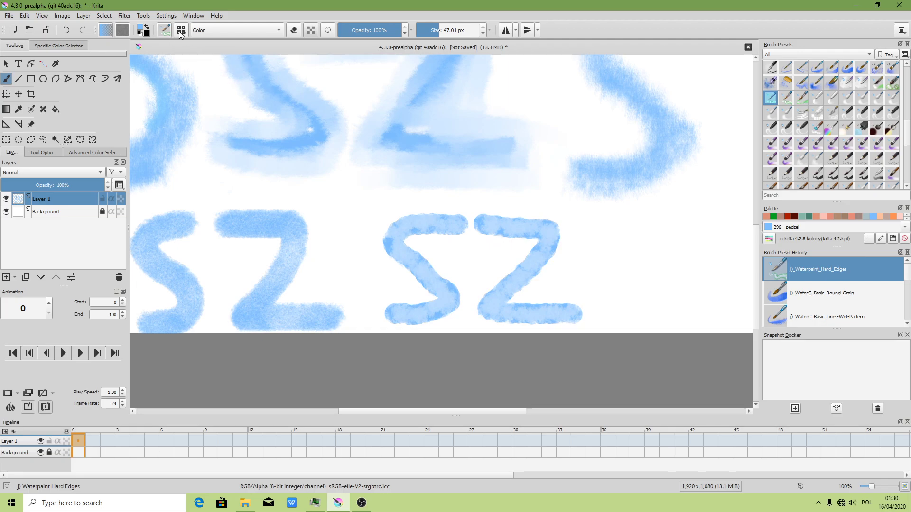
click(164, 30)
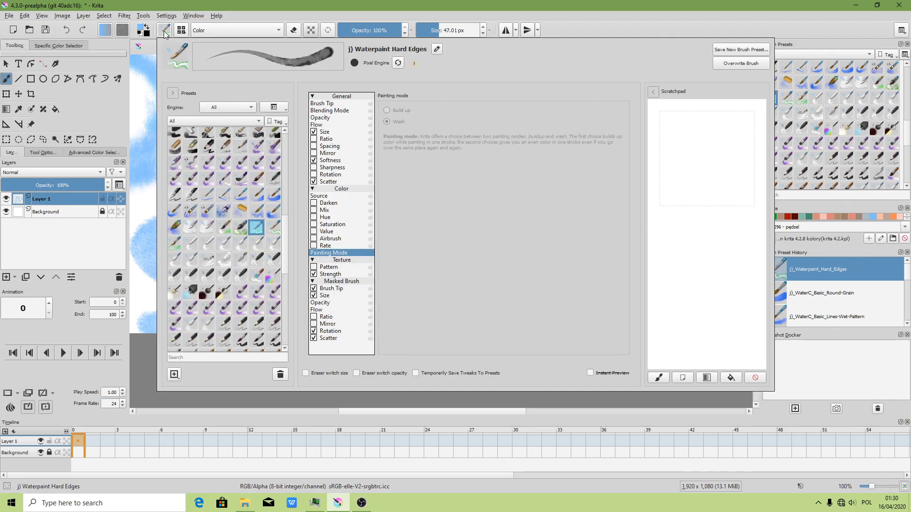
Give the brush the A-4 Forest predefined tip at 0.10 spacing and save it to the preset
click(329, 104)
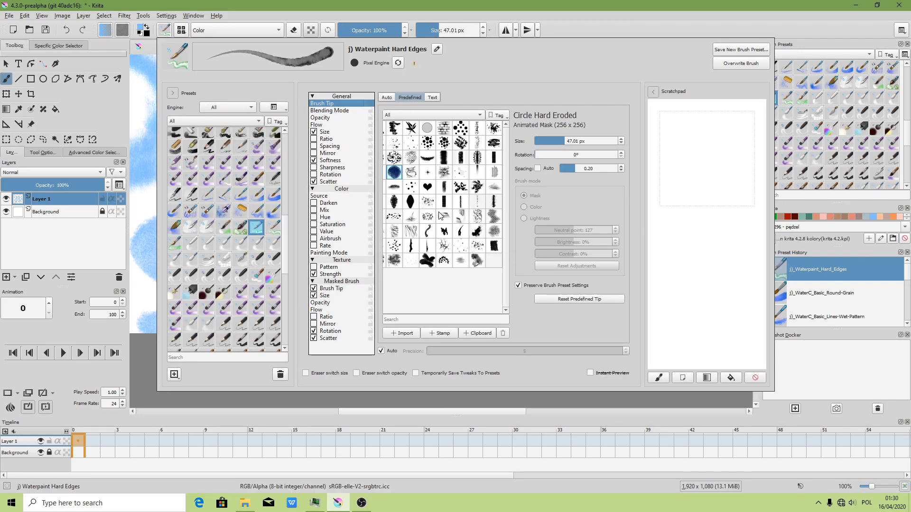
click(479, 218)
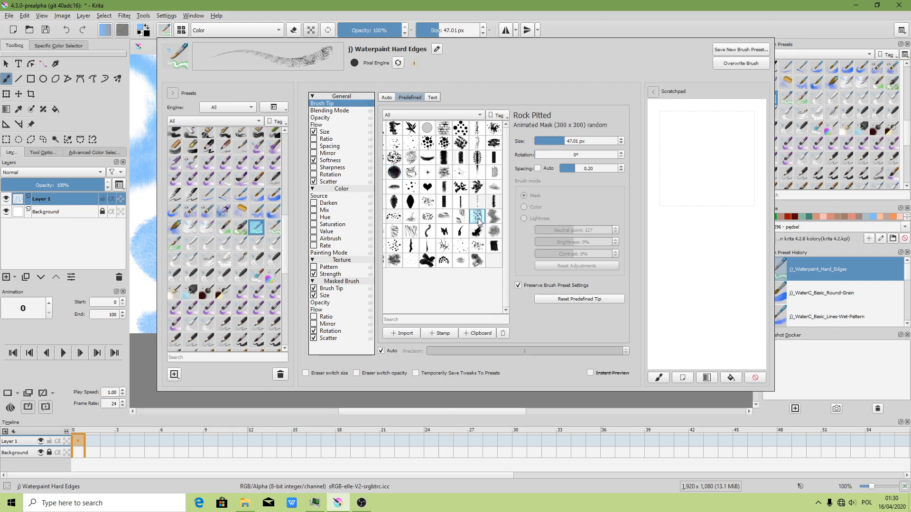
click(495, 231)
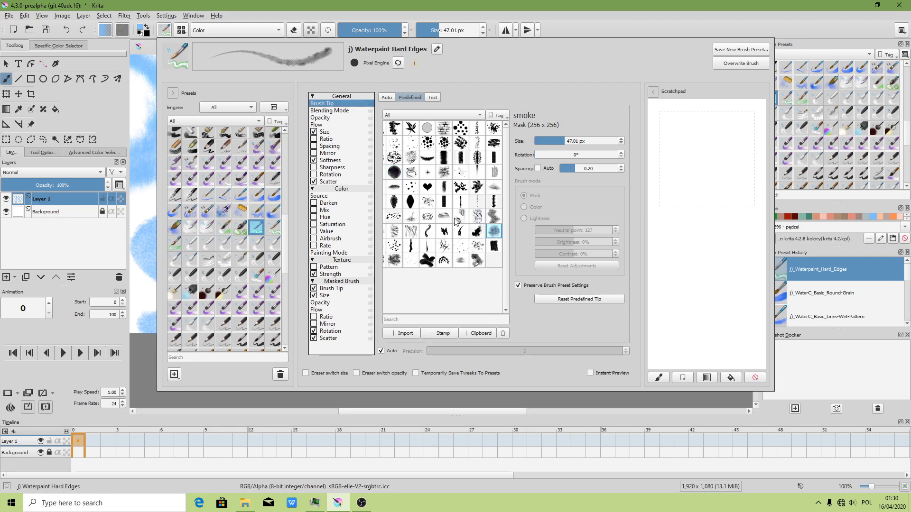
click(444, 172)
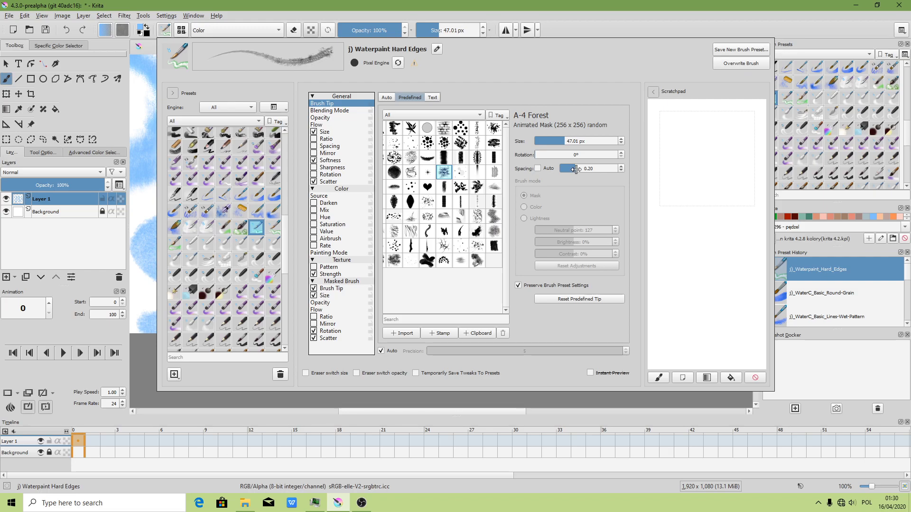
click(571, 168)
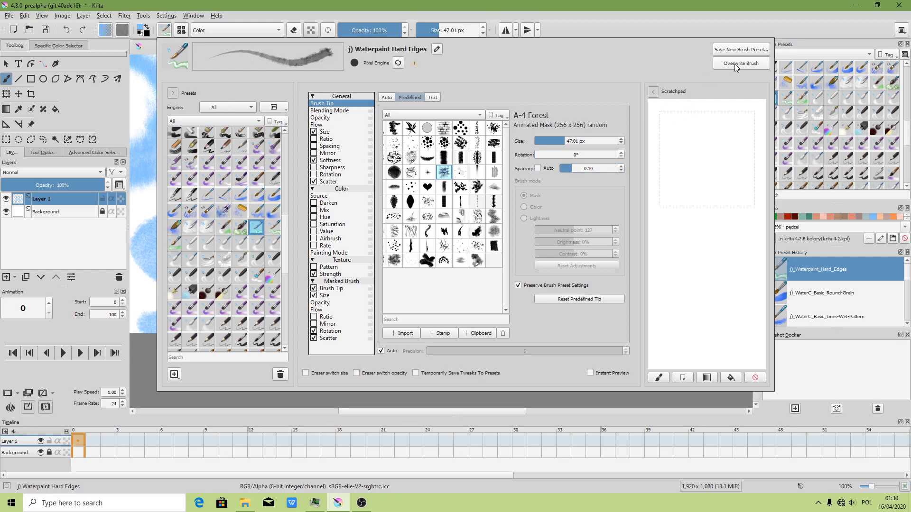
click(688, 20)
Paint and undo several test strokes over the lower letters with the A-4 Forest tip
mouse_move(464, 167)
mouse_down()
mouse_move(583, 234)
mouse_move(494, 223)
mouse_move(604, 229)
mouse_move(407, 246)
mouse_move(545, 248)
mouse_move(490, 248)
mouse_move(474, 269)
mouse_move(490, 280)
mouse_move(427, 291)
mouse_move(531, 309)
mouse_move(248, 309)
mouse_move(343, 313)
mouse_move(297, 319)
mouse_up()
scroll(628, 293, down, 2)
key(ctrl+z)
scroll(629, 293, up, 2)
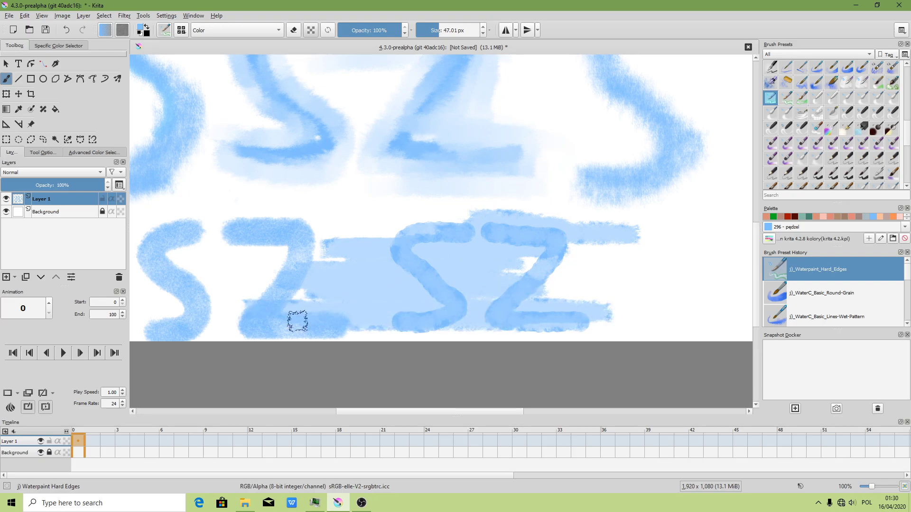
key(ctrl+z)
mouse_move(362, 195)
mouse_down()
mouse_move(363, 309)
mouse_move(315, 237)
mouse_move(346, 315)
mouse_move(379, 276)
mouse_move(370, 326)
mouse_move(386, 260)
mouse_move(380, 340)
mouse_move(363, 204)
mouse_up()
key(ctrl+z)
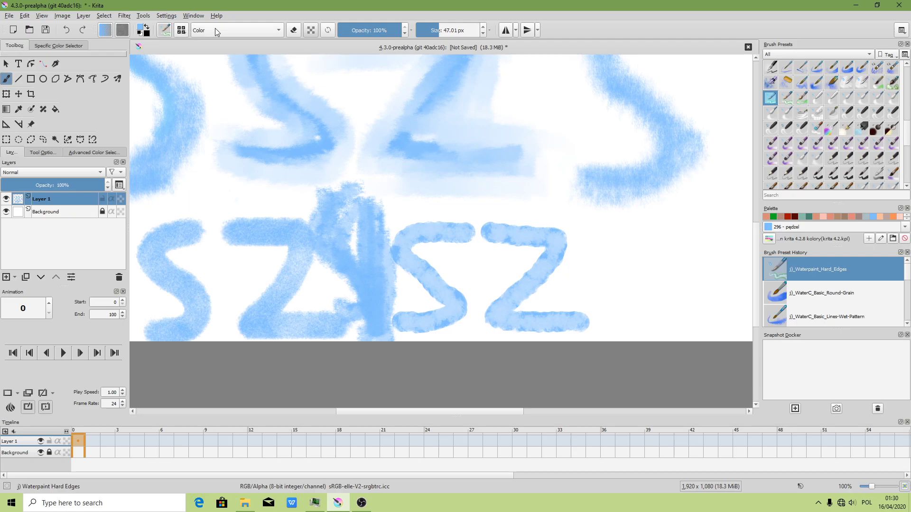
Set the brush blending mode to Normal and paint new strokes over the middle S
click(215, 31)
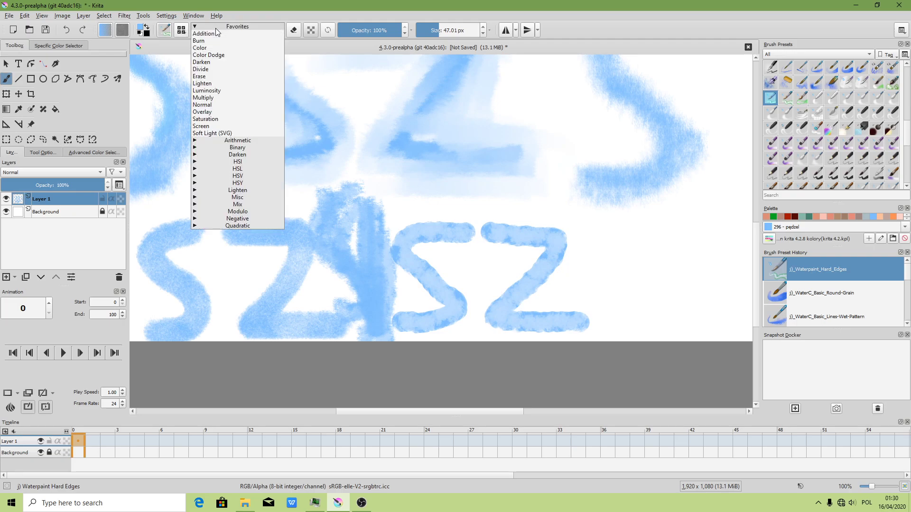
click(202, 104)
mouse_move(388, 198)
mouse_down()
mouse_move(407, 270)
mouse_move(419, 256)
mouse_up()
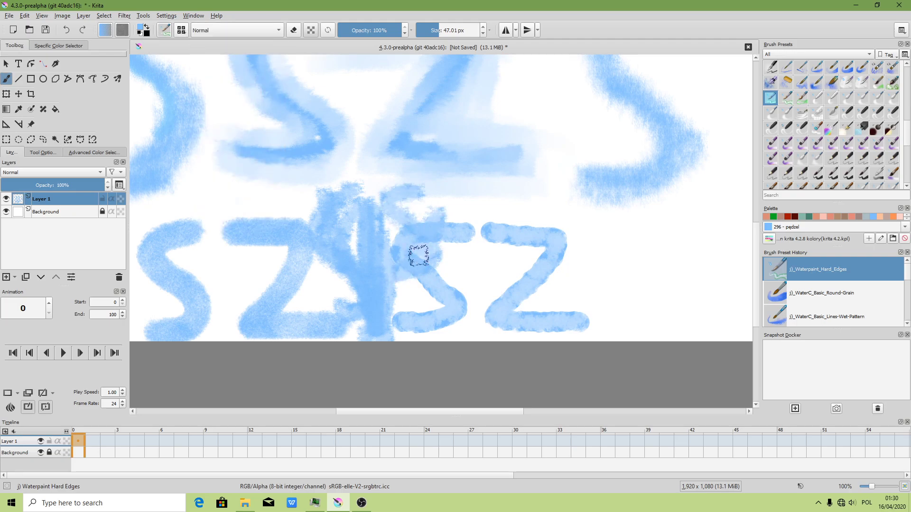
click(161, 32)
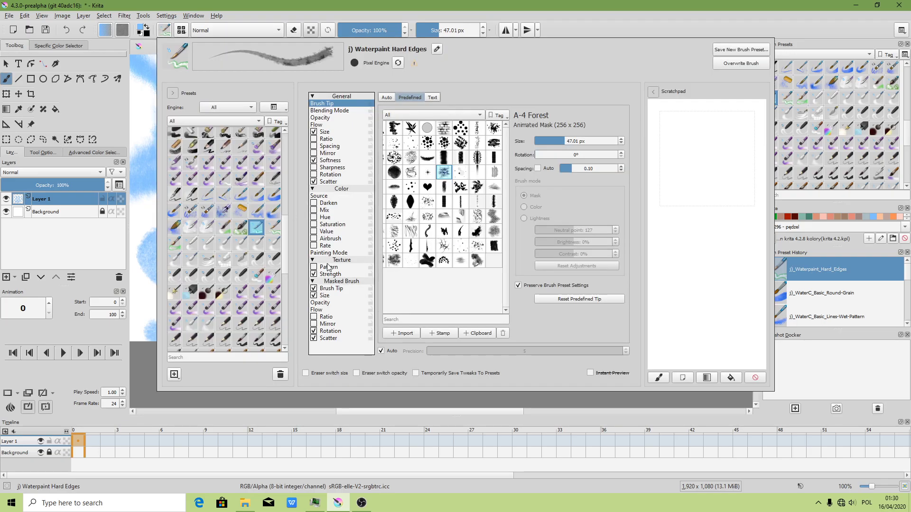
Inspect the Softness settings, toggling Softness off and back on, and the masked Strength settings
click(332, 163)
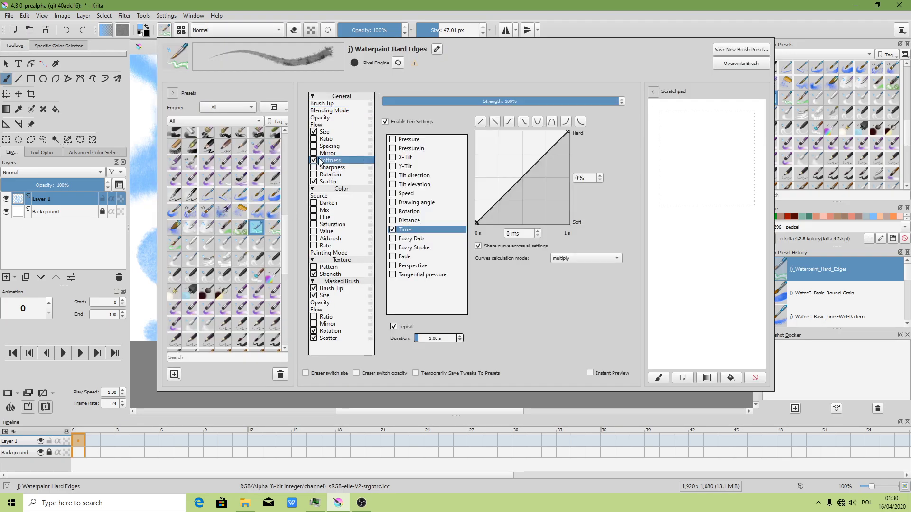
click(313, 160)
click(314, 161)
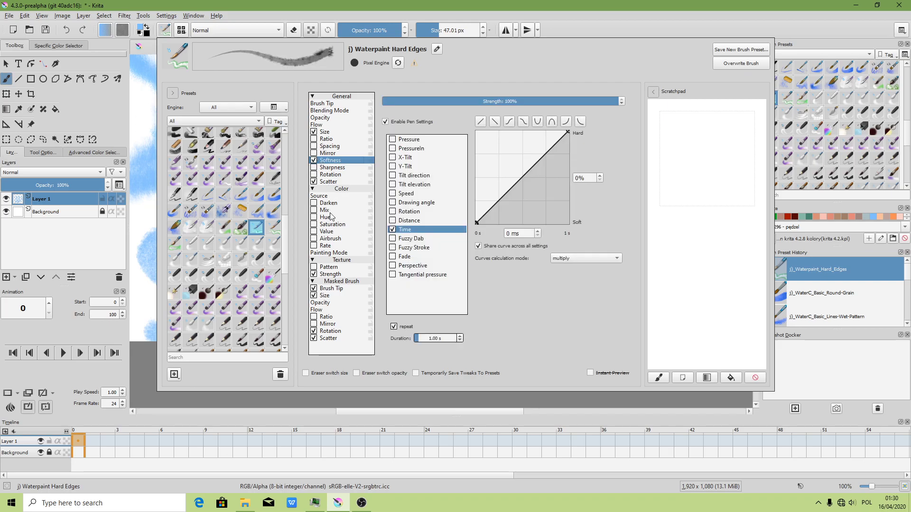
click(335, 276)
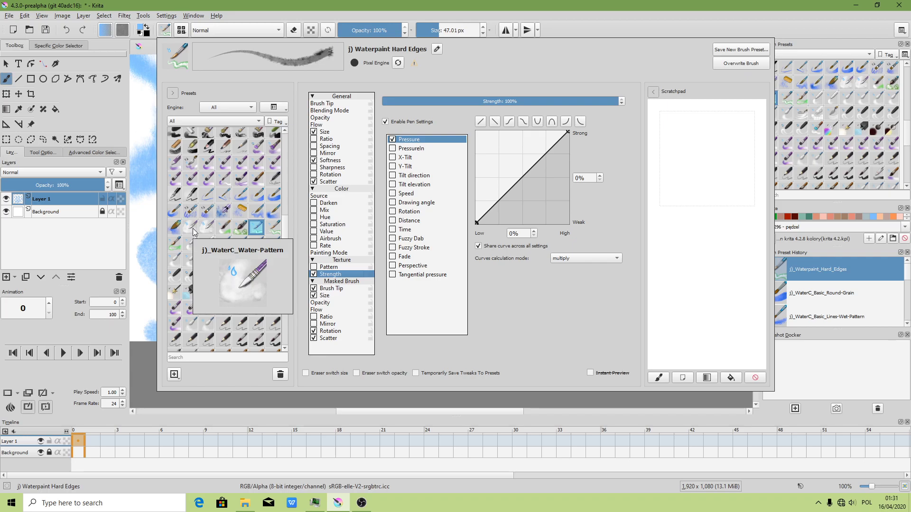
Switch to the j)_WaterC_Water-Pattern preset, then close and reopen the brush editor
click(192, 229)
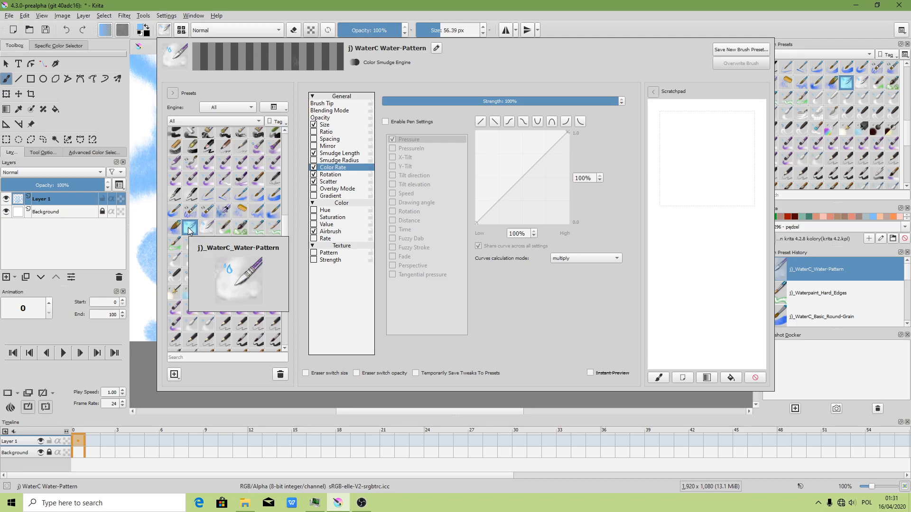
click(141, 264)
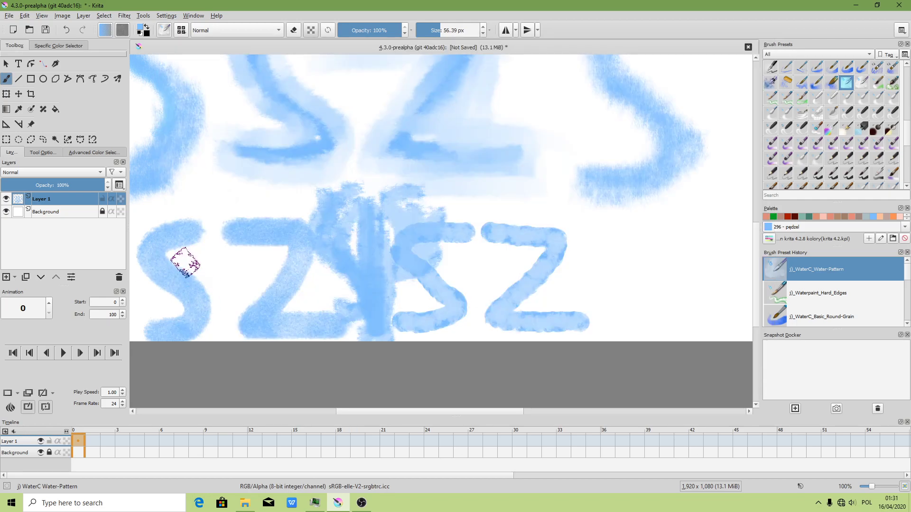
click(166, 31)
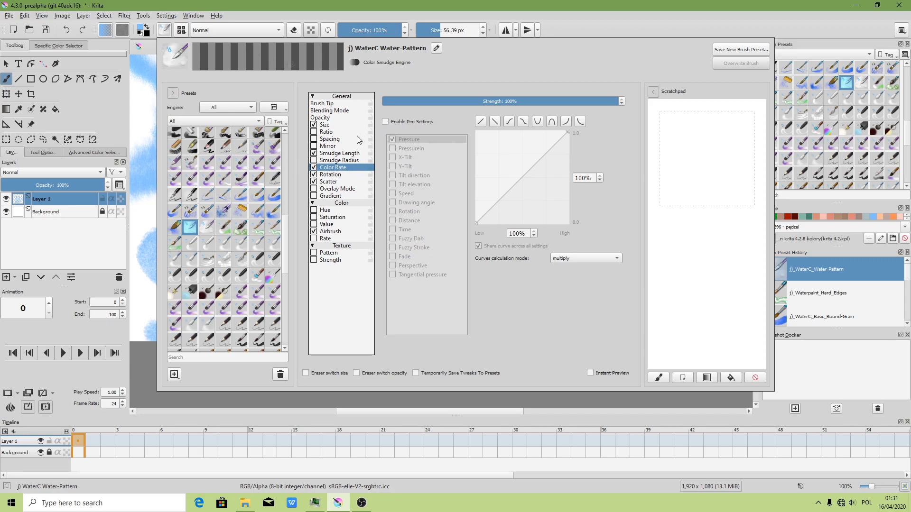
Make the Smudge Length and Scatter pressure curves linear and lower Scatter to 33%
click(344, 153)
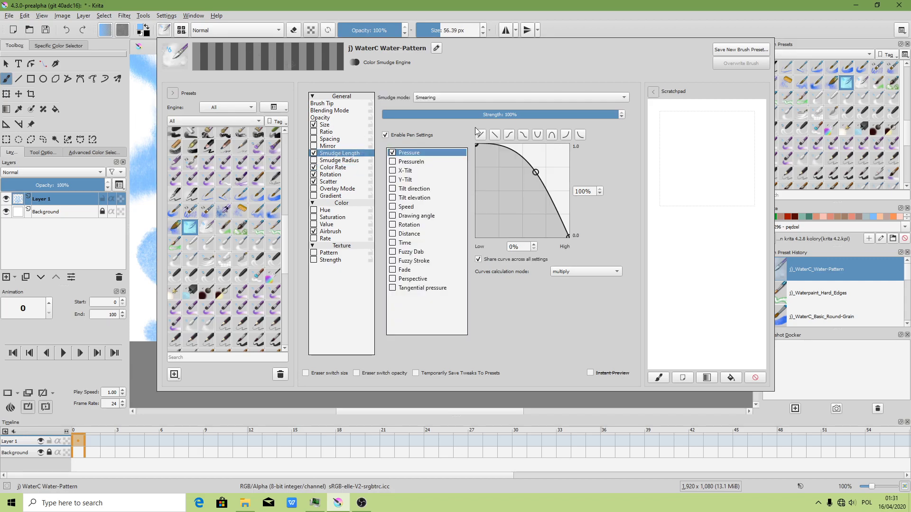
click(480, 134)
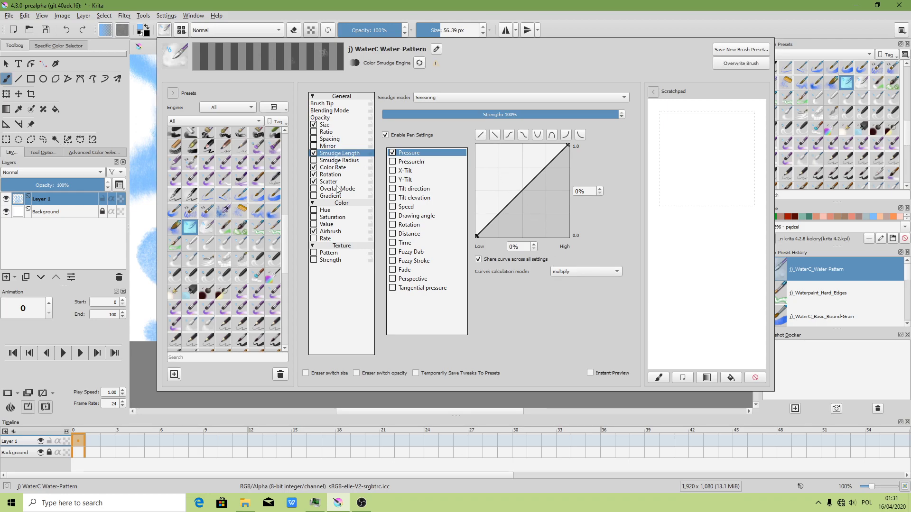
click(330, 119)
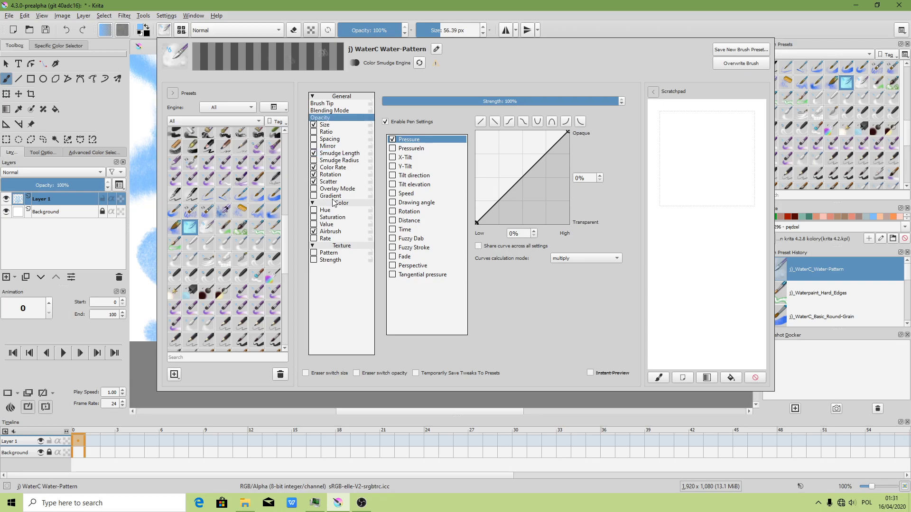
click(327, 181)
drag(401, 112, 398, 112)
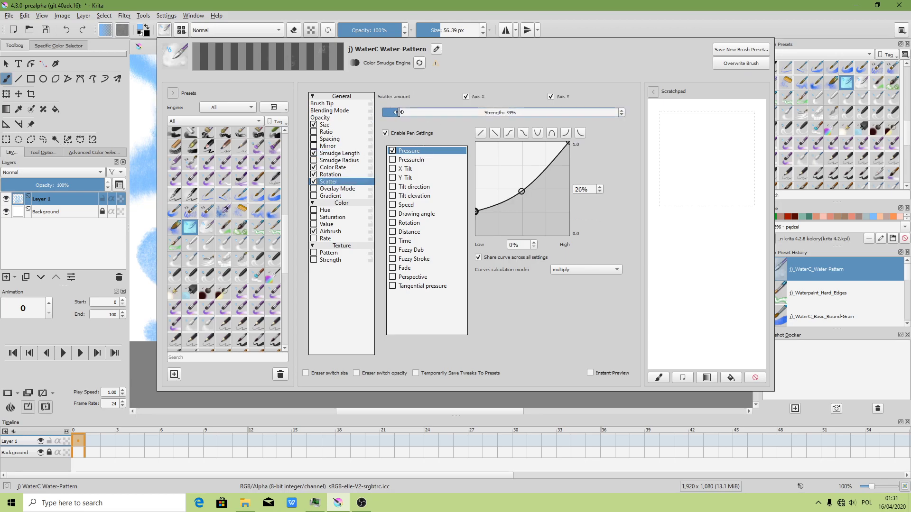
click(480, 133)
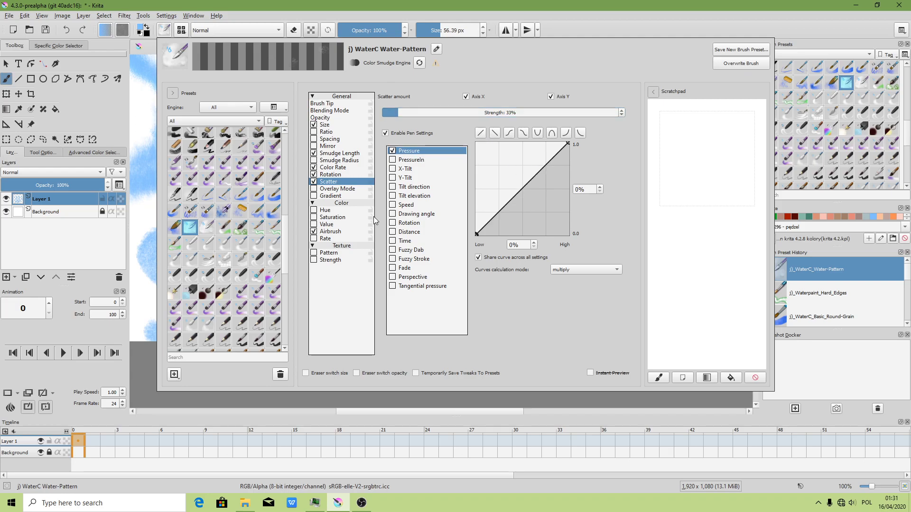
Enable Strength in addition mode and make the Size pressure curve linear with addition mode
click(328, 232)
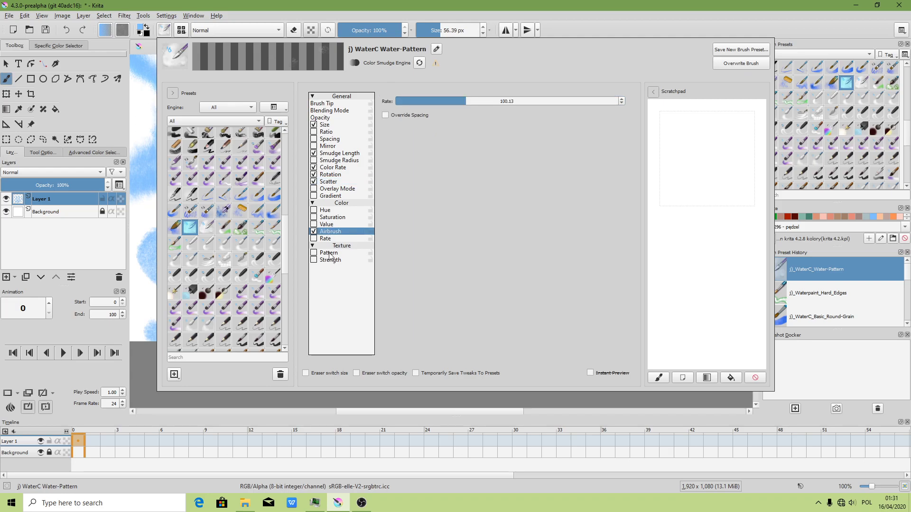
click(313, 260)
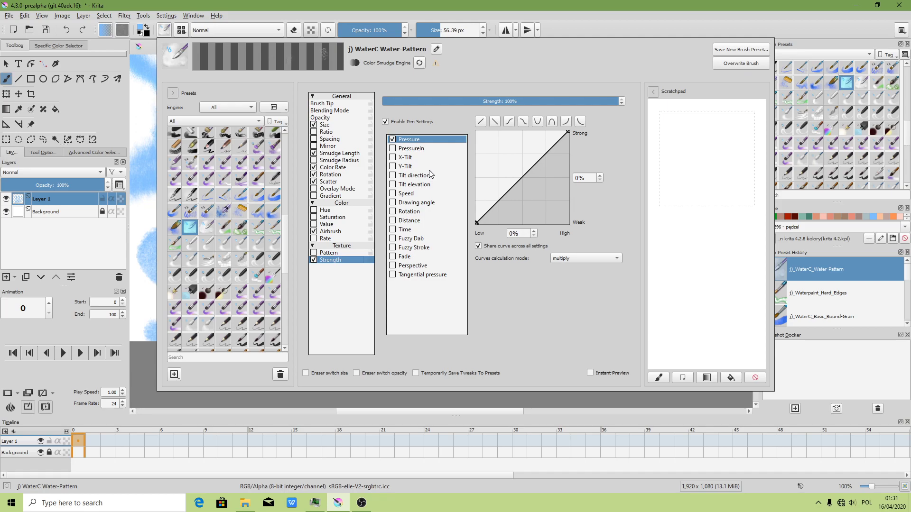
click(562, 259)
click(326, 154)
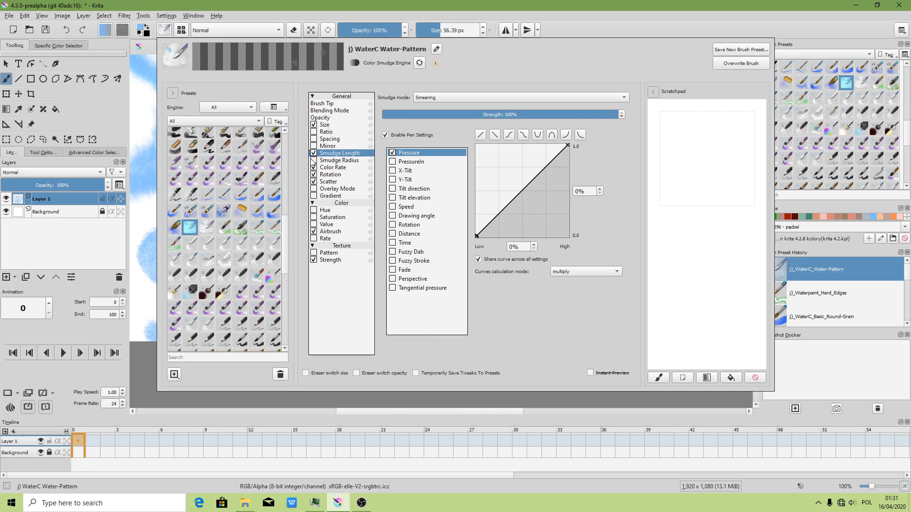
click(314, 161)
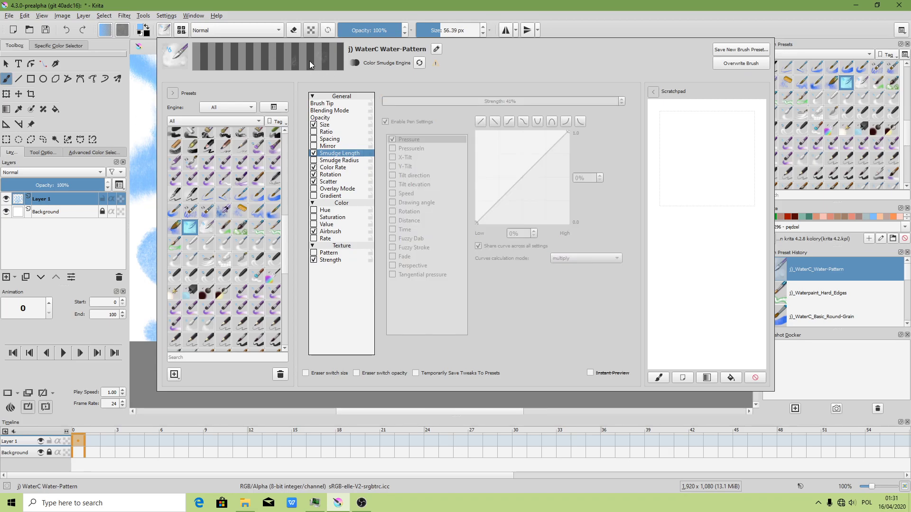
click(325, 126)
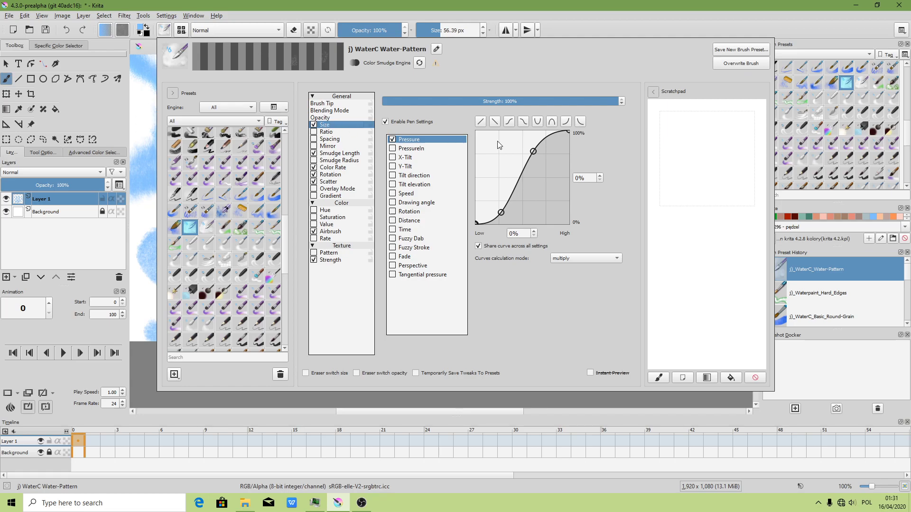
click(482, 122)
click(568, 264)
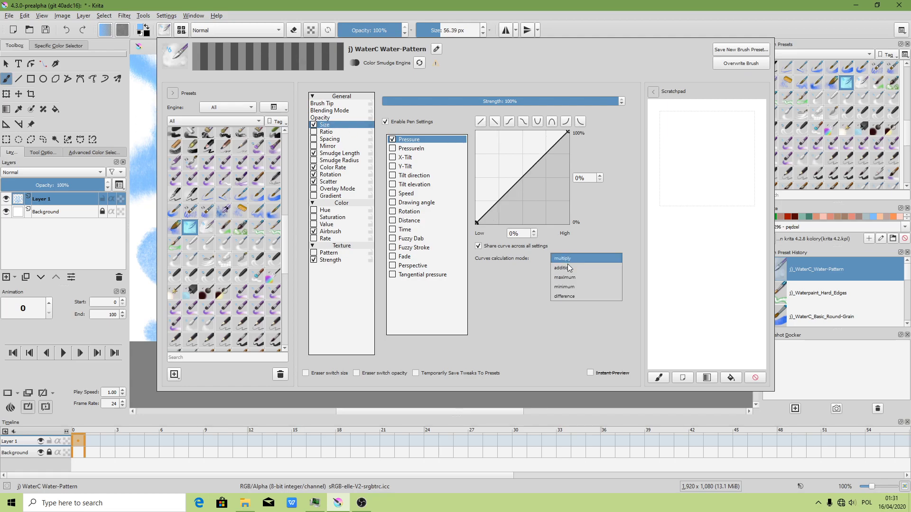
Overwrite the Water-Pattern preset and paint a test stroke with it
click(727, 62)
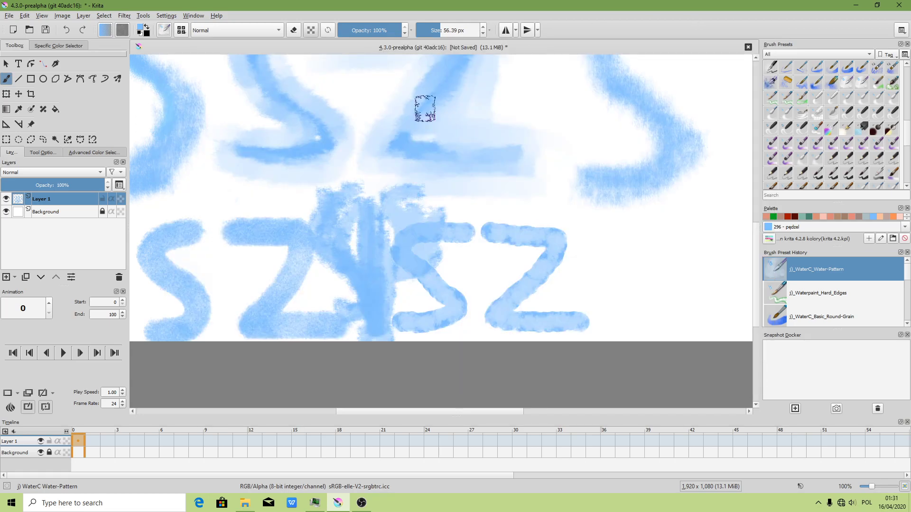
mouse_move(431, 189)
mouse_down()
mouse_move(541, 210)
mouse_move(492, 254)
mouse_move(556, 275)
mouse_up()
key(minus)
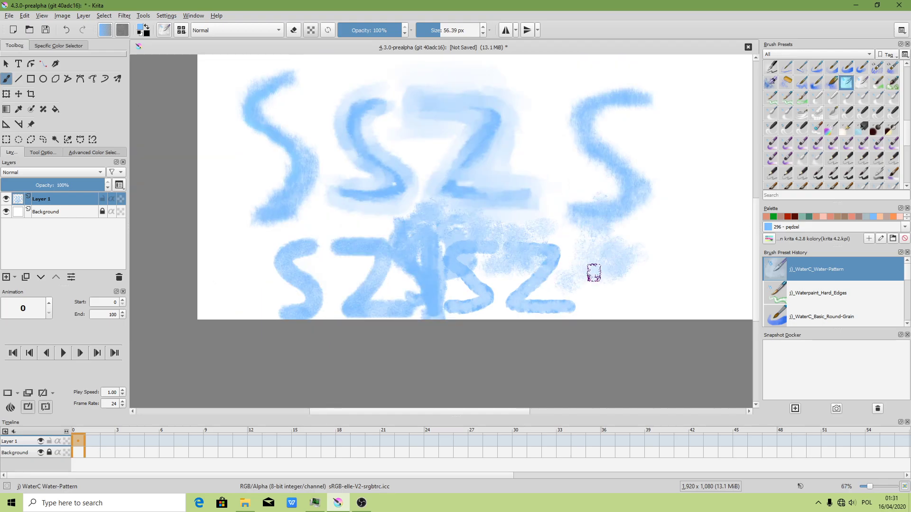
Lower Color Rate strength to 27% and paint two test strokes near the Z letters
click(165, 30)
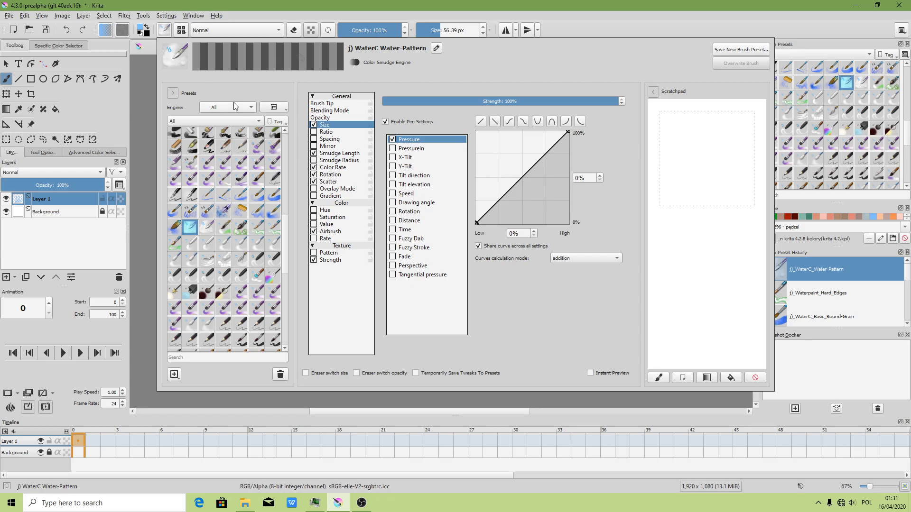
click(333, 167)
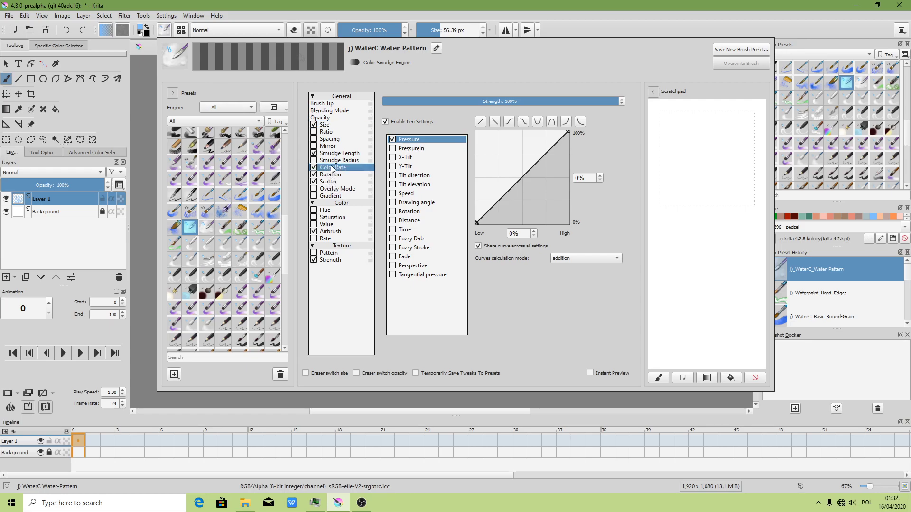
click(447, 101)
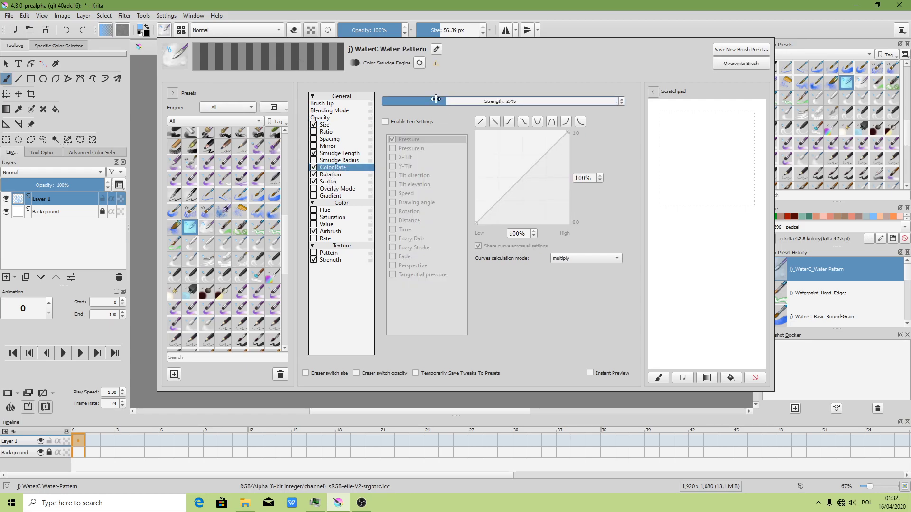
key(Escape)
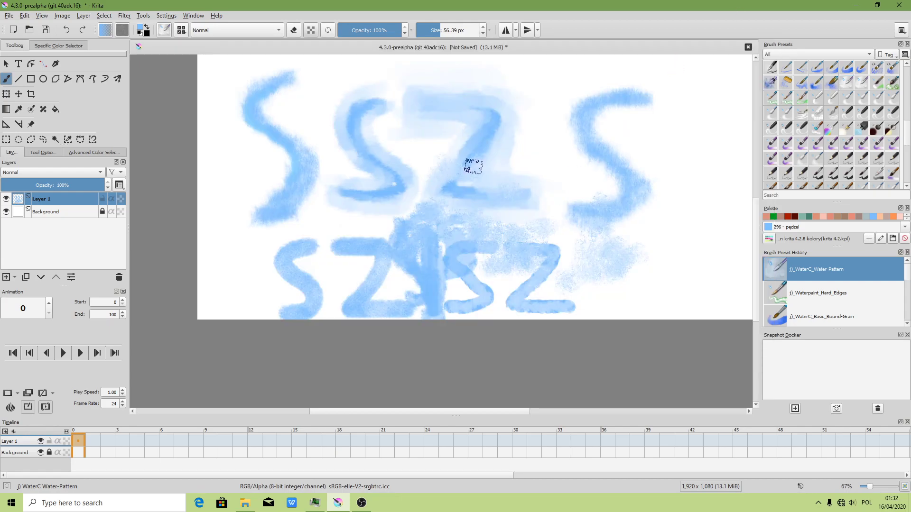
drag(473, 166, 457, 148)
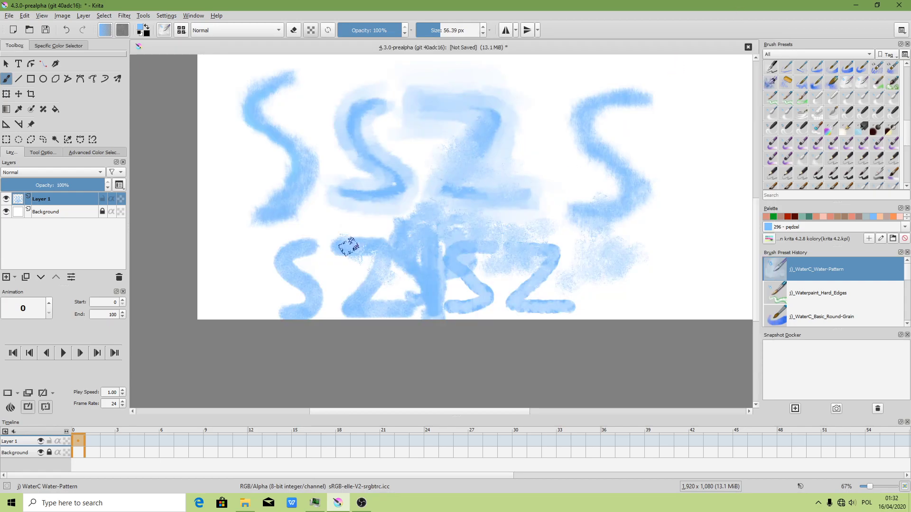
drag(320, 258, 356, 228)
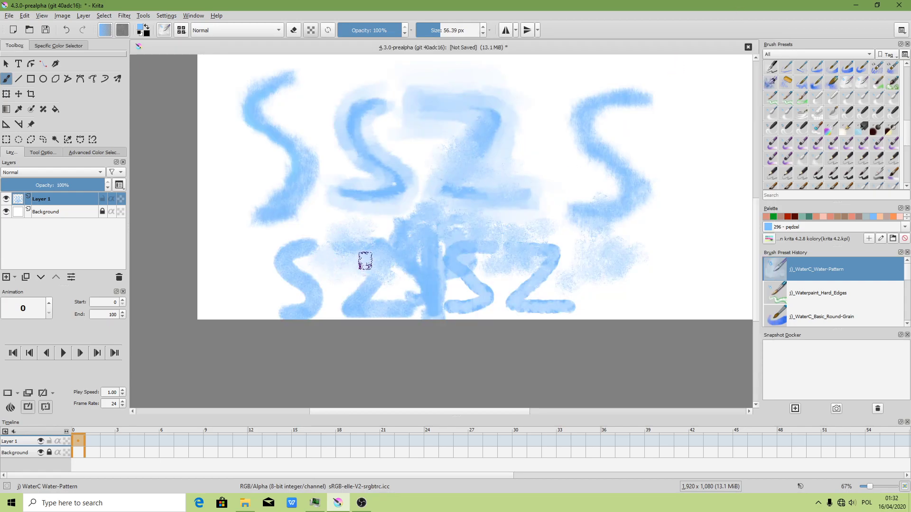
scroll(326, 226, up, 1)
scroll(346, 183, down, 3)
scroll(347, 180, up, 3)
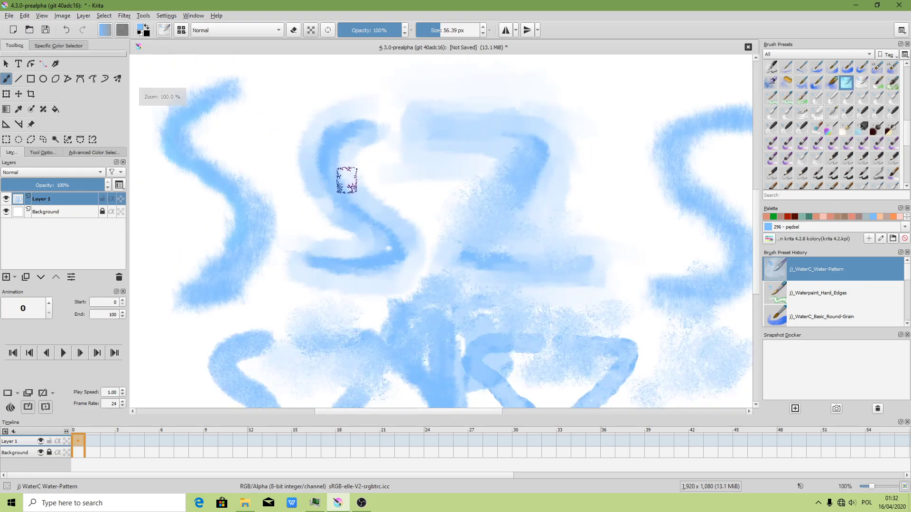
scroll(307, 161, down, 1)
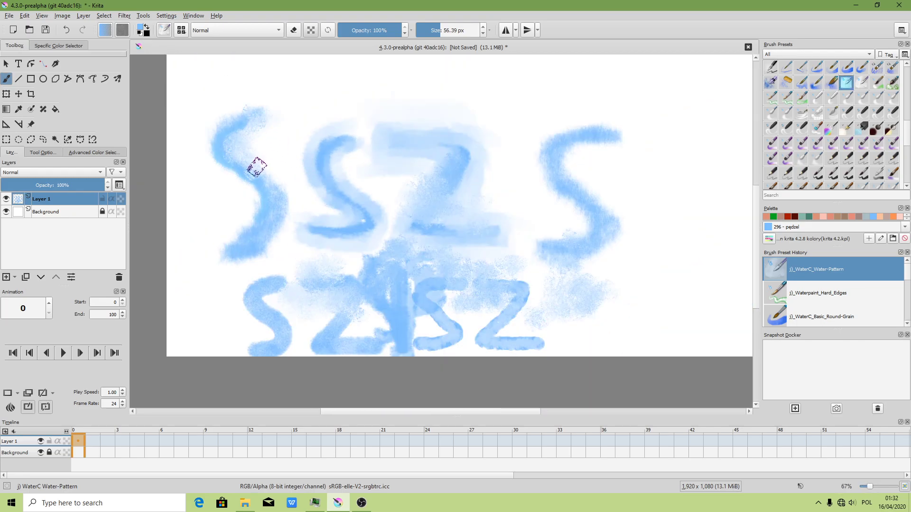
Lower Rotation strength to 10% and Scatter to 18%, and overwrite the preset
click(164, 30)
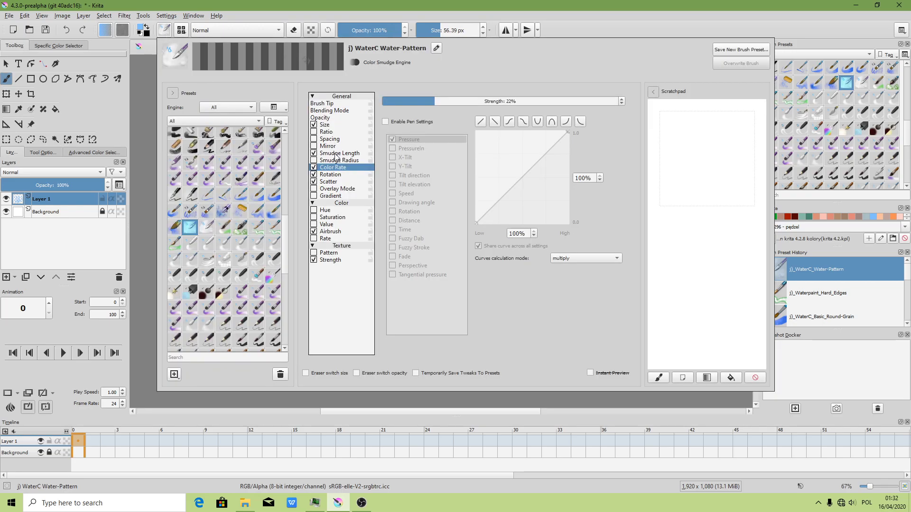
click(334, 175)
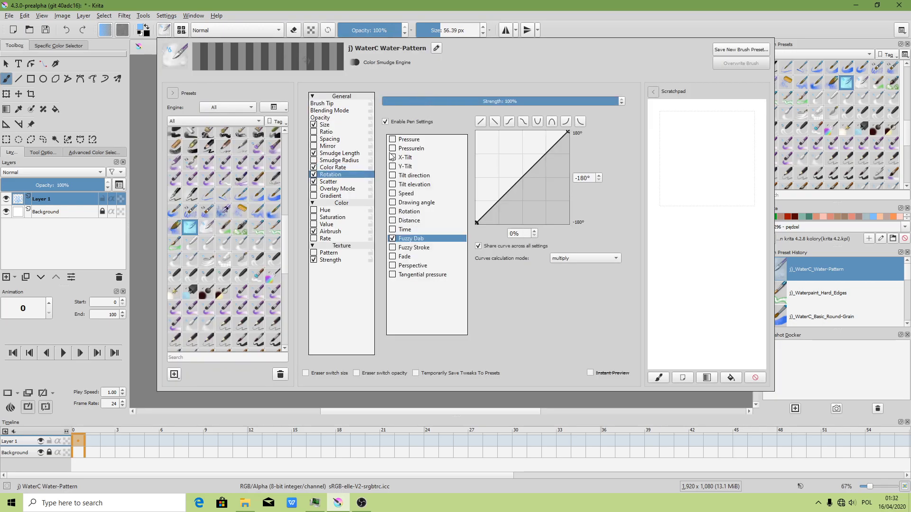
click(408, 101)
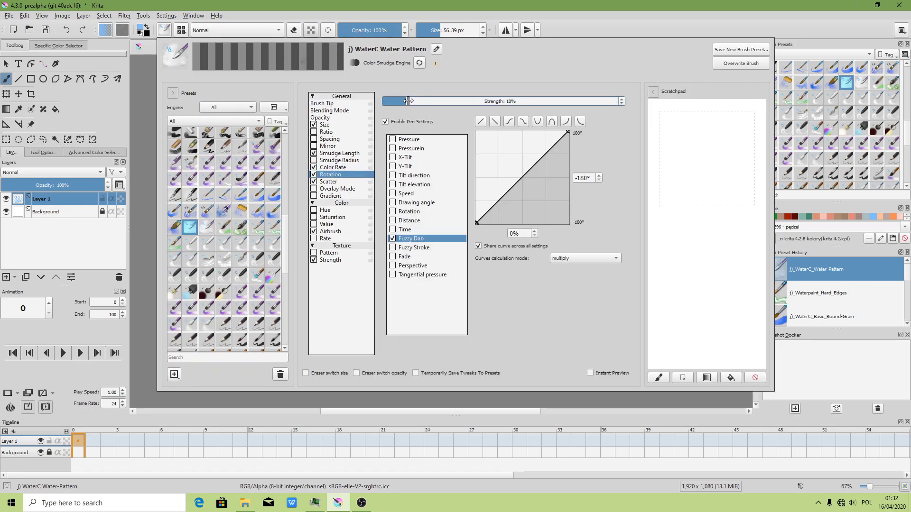
click(335, 181)
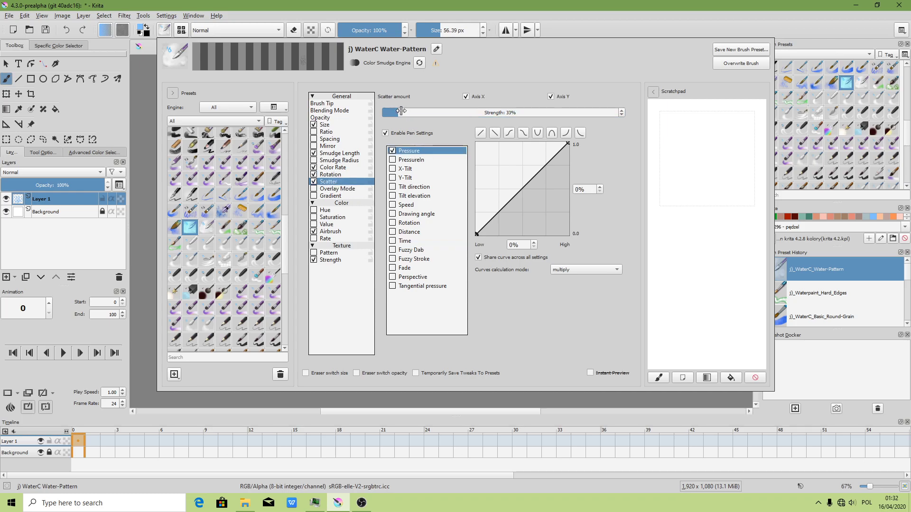
drag(402, 110, 395, 111)
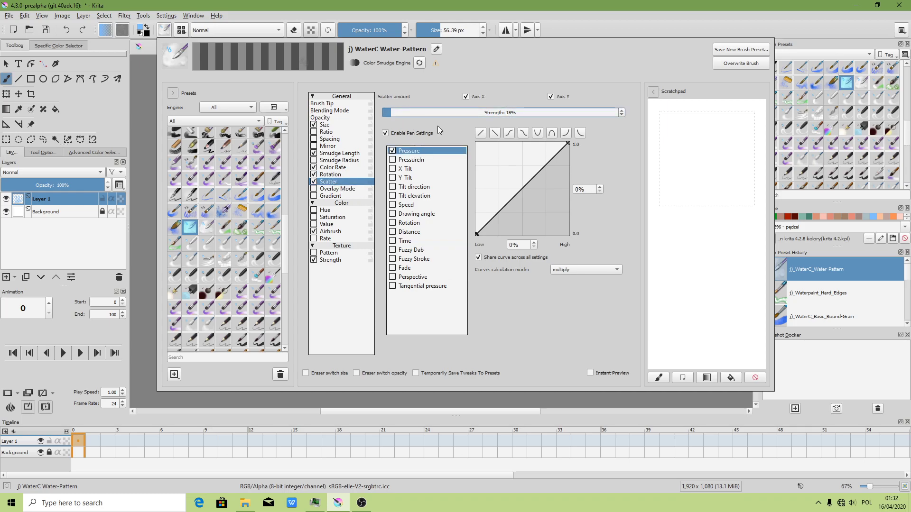
click(735, 64)
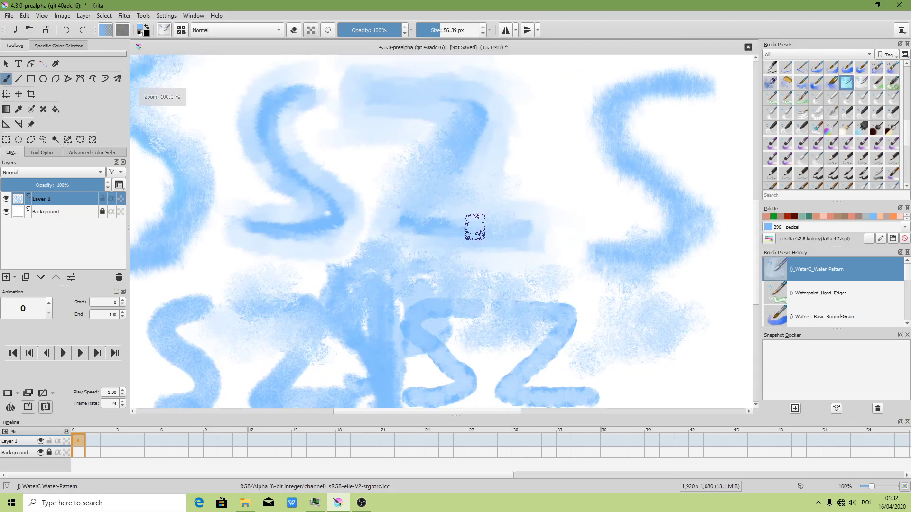
Paint a test stroke around the right S at 100% zoom, then zoom to about 67%
key(1)
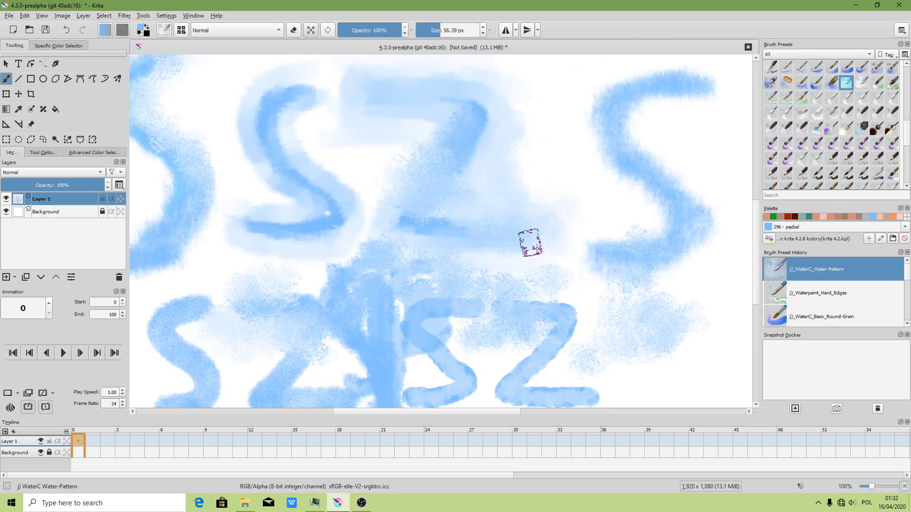
drag(611, 231, 674, 237)
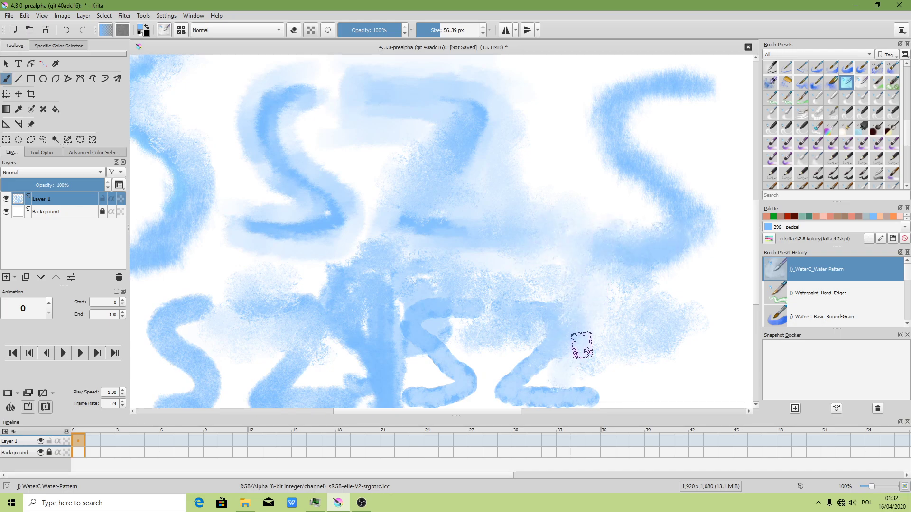
key(minus)
key(minus)
key(minus)
key(plus)
key(plus)
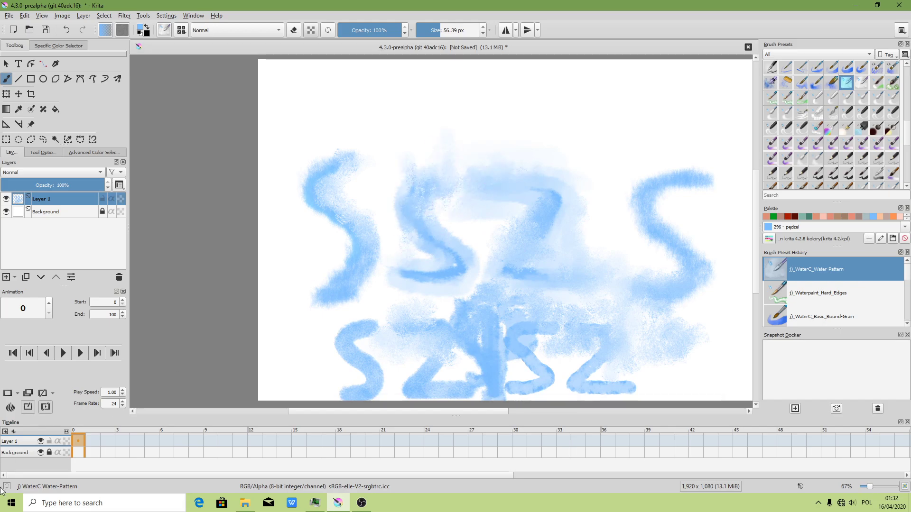
click(11, 503)
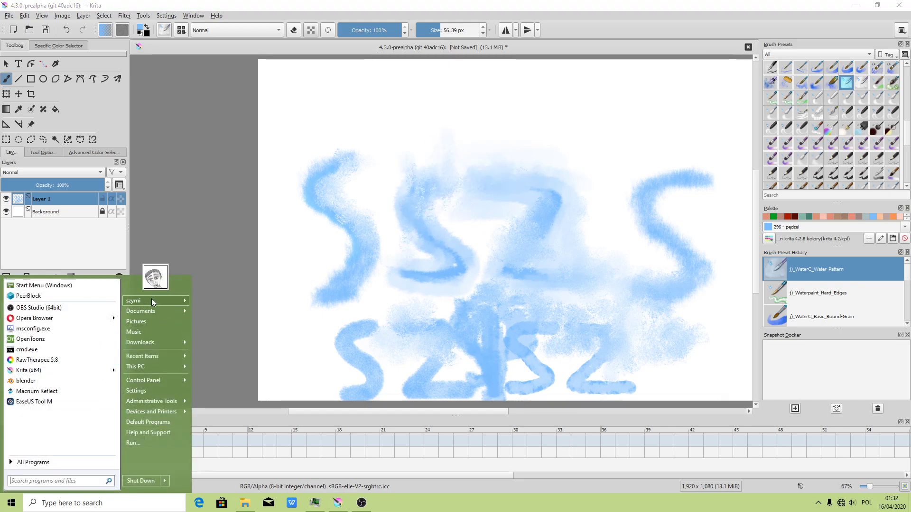
From the Start menu, right-click the user folder and open it in File Explorer
click(164, 30)
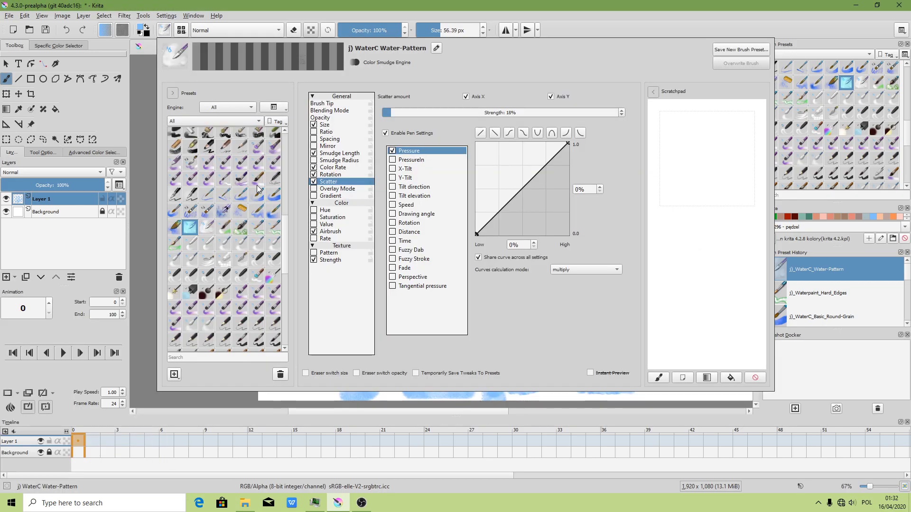
mouse_move(190, 226)
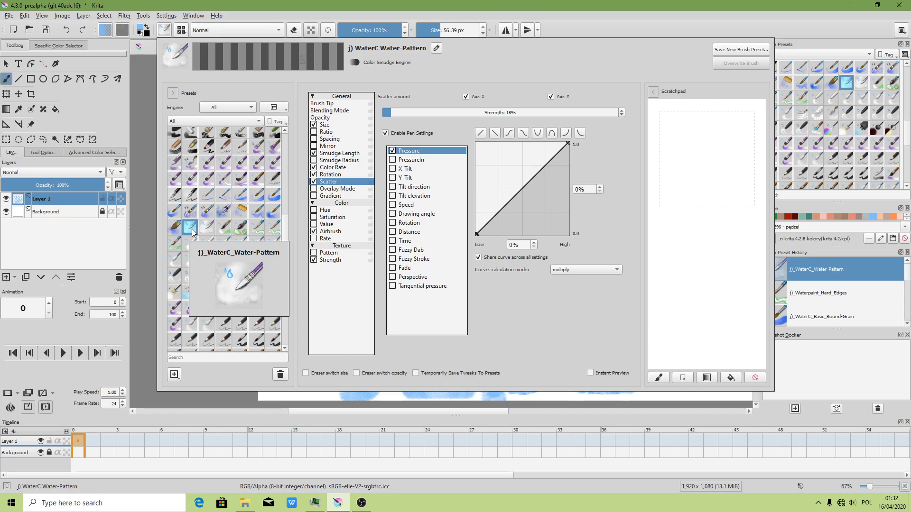
click(11, 503)
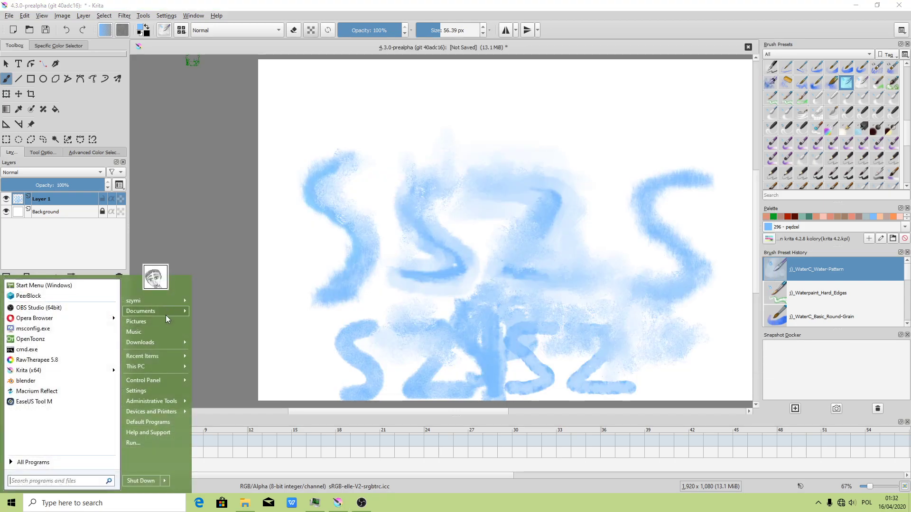
right_click(147, 302)
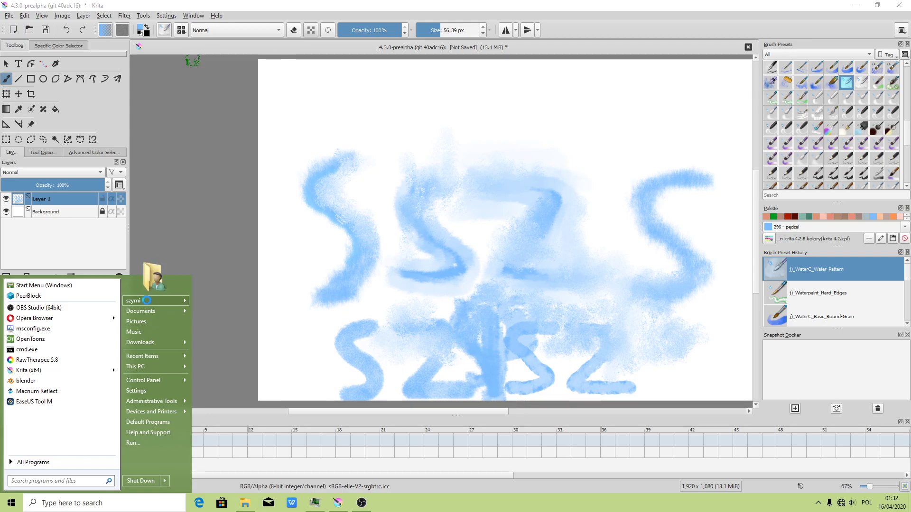
click(142, 302)
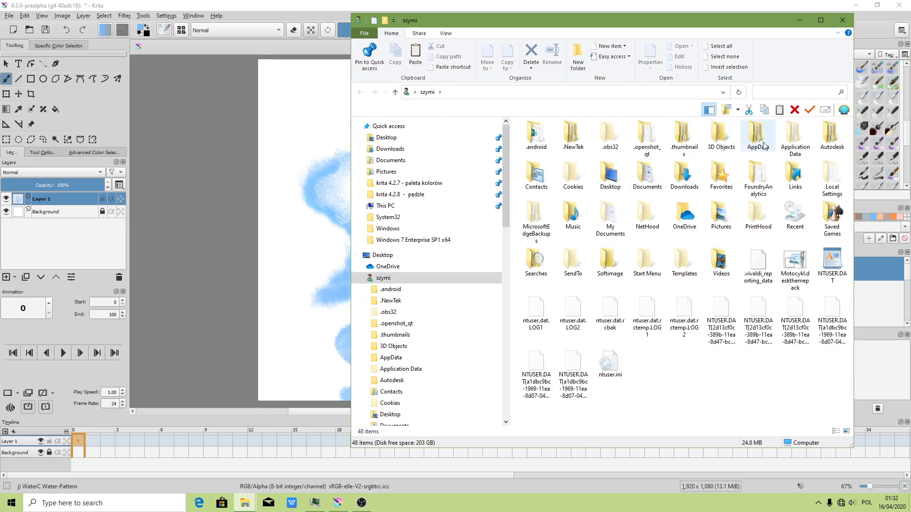
Go into AppData\Roaming and sort its folders by name
click(764, 142)
double_click(765, 142)
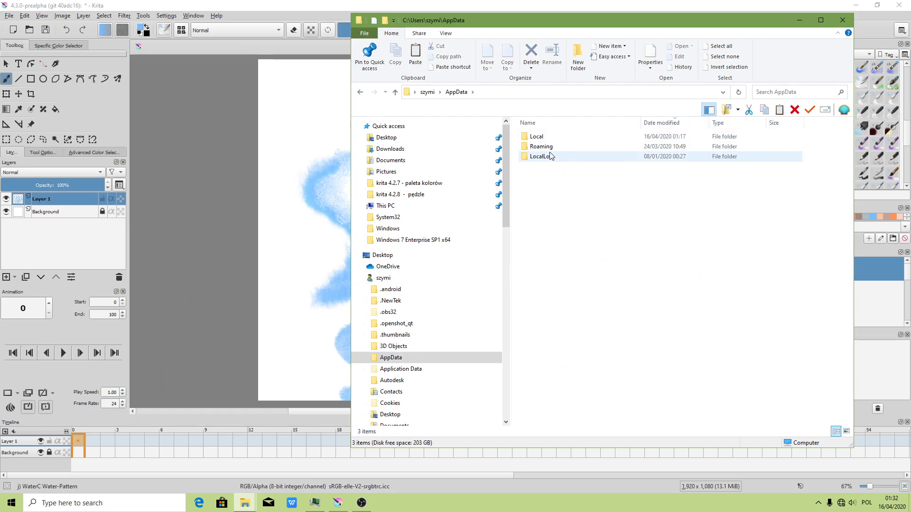
double_click(543, 148)
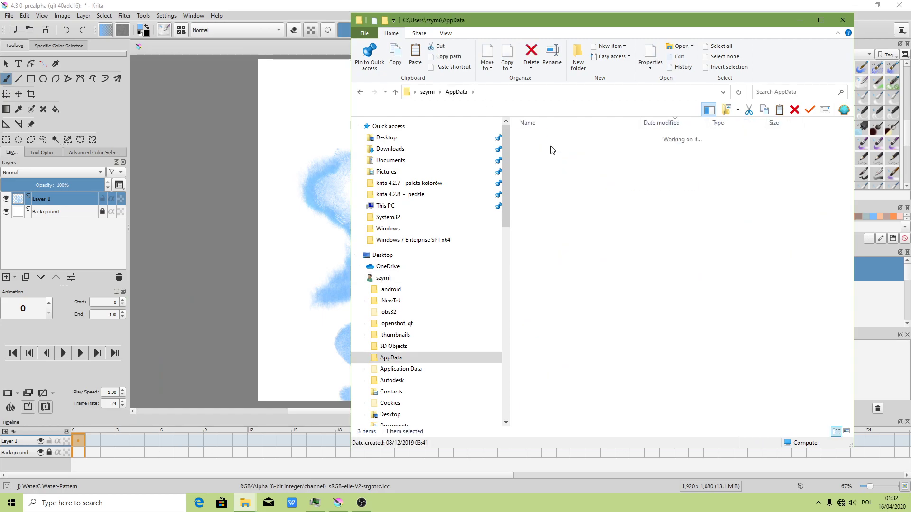
scroll(576, 244, down, 4)
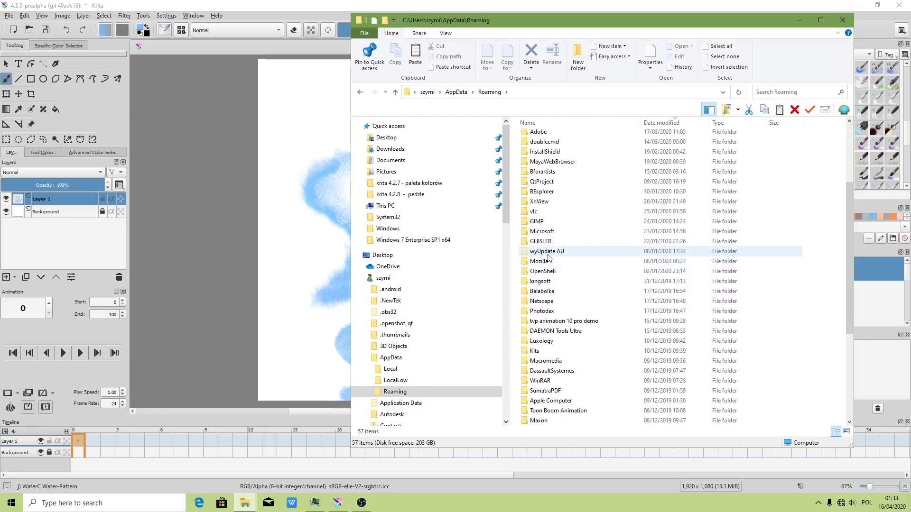
scroll(560, 257, up, 1)
scroll(560, 257, up, 2)
scroll(560, 228, up, 1)
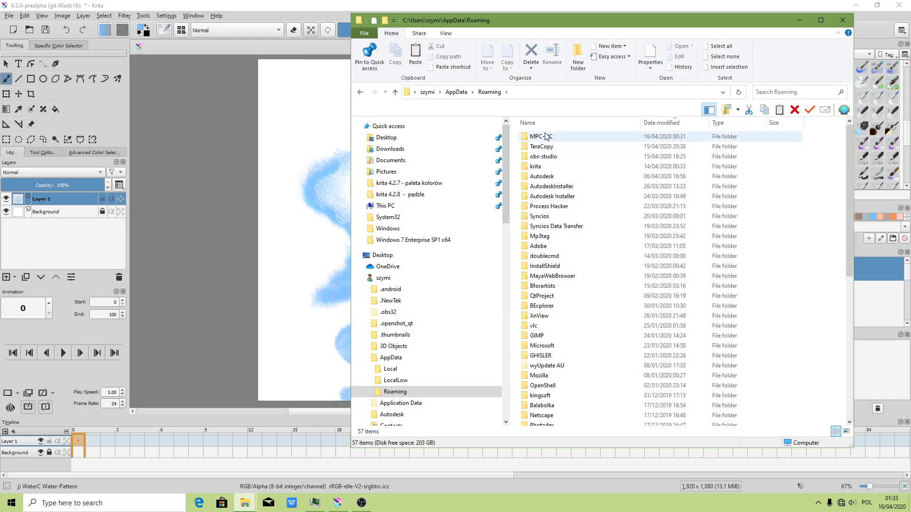
click(576, 122)
scroll(569, 213, down, 3)
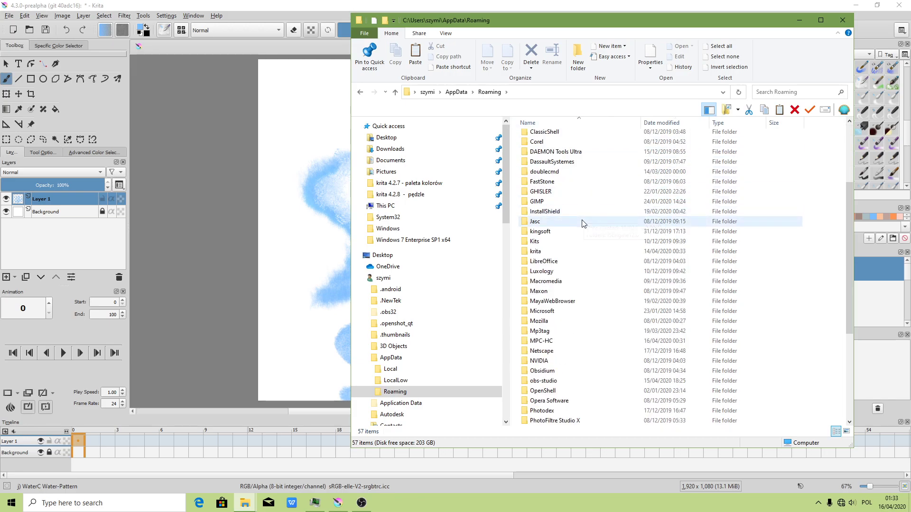
Open krita\paintoppresets and select all 320 brush preset files
double_click(539, 254)
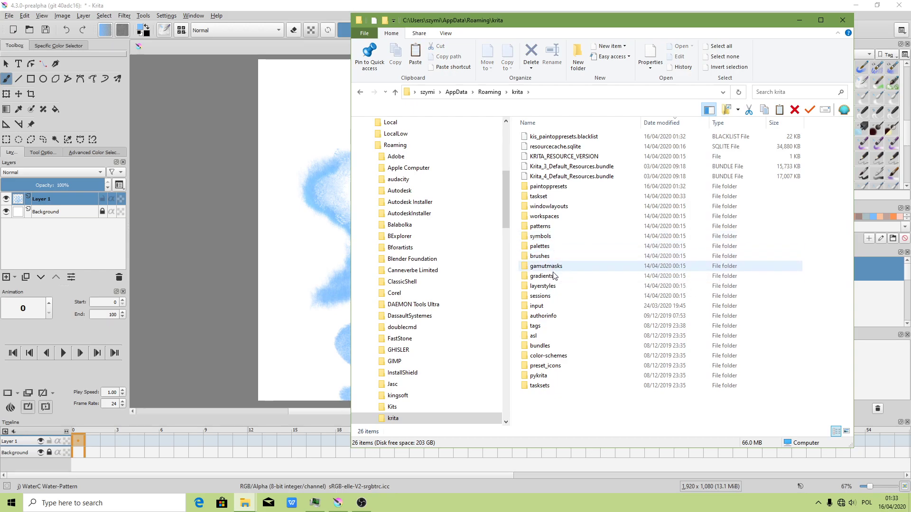
double_click(560, 187)
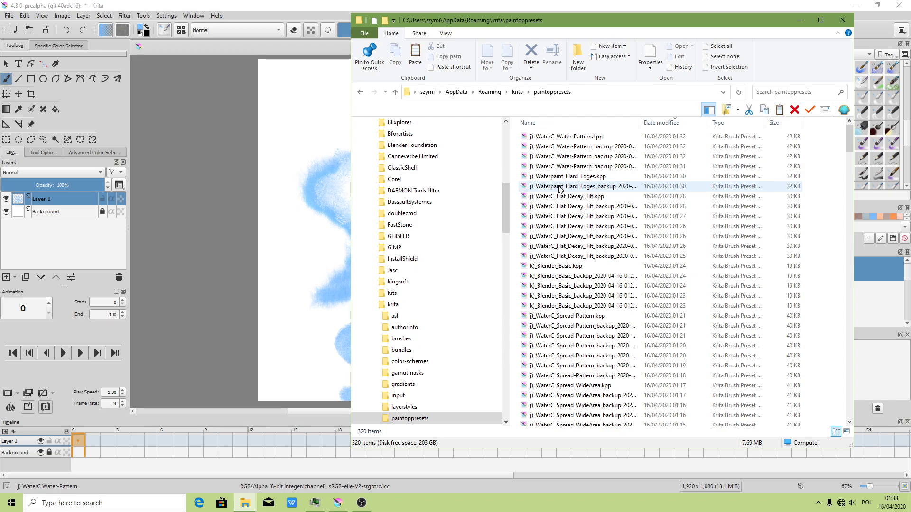
click(722, 46)
scroll(664, 290, down, 5)
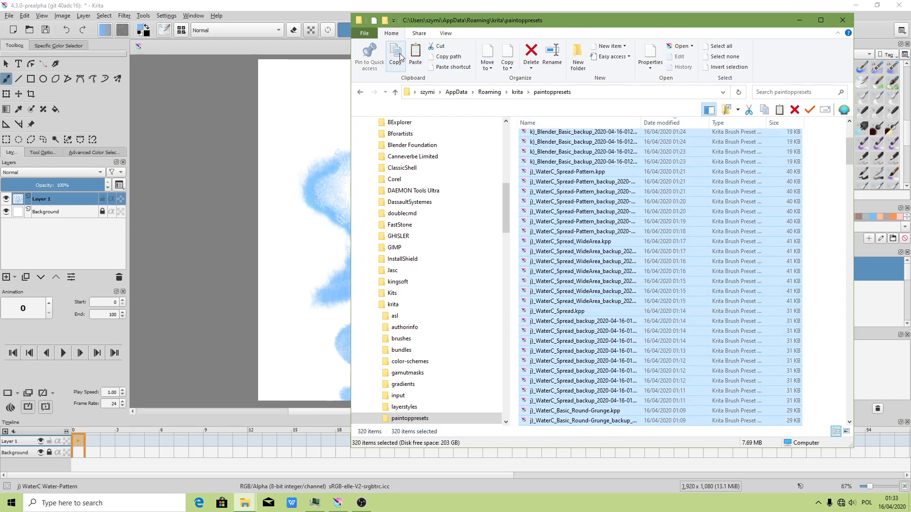
click(414, 92)
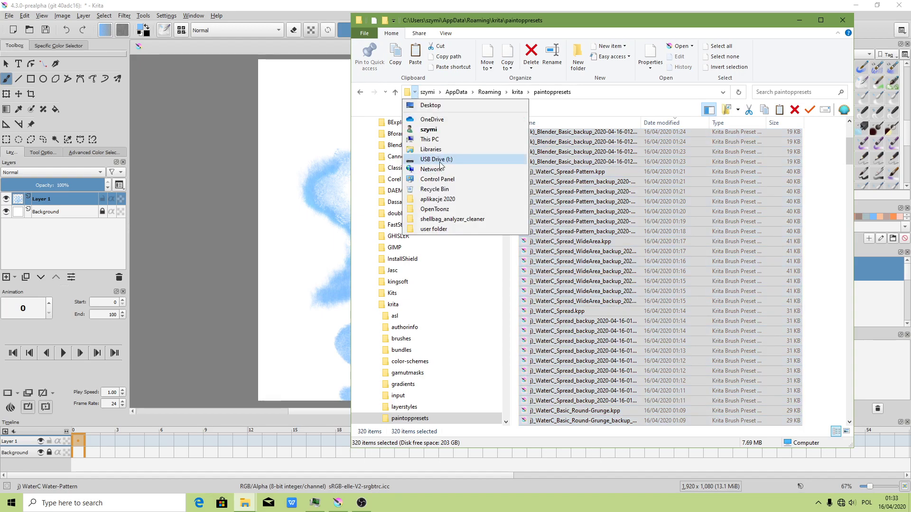
Create a folder named 'Krita 4.2.9 - najnowsze pędzle' on drive D:
click(430, 139)
drag(652, 20, 402, 66)
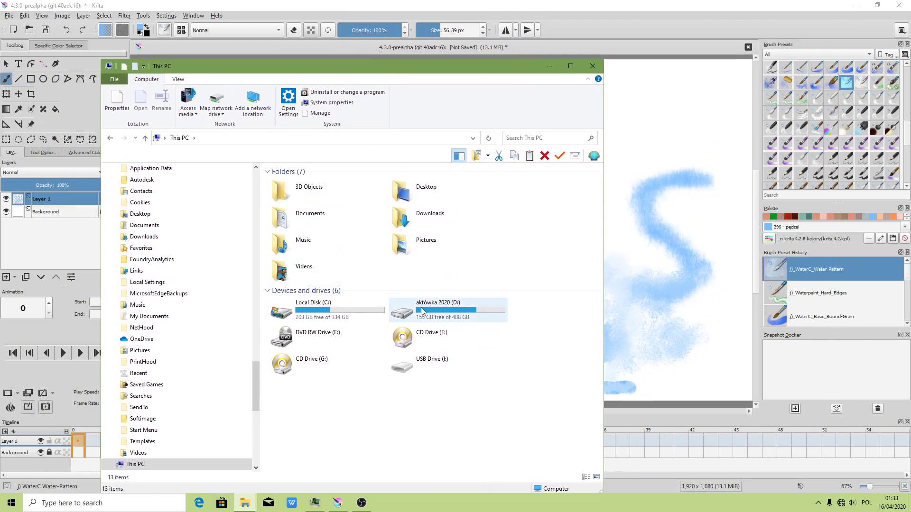
double_click(429, 308)
right_click(360, 202)
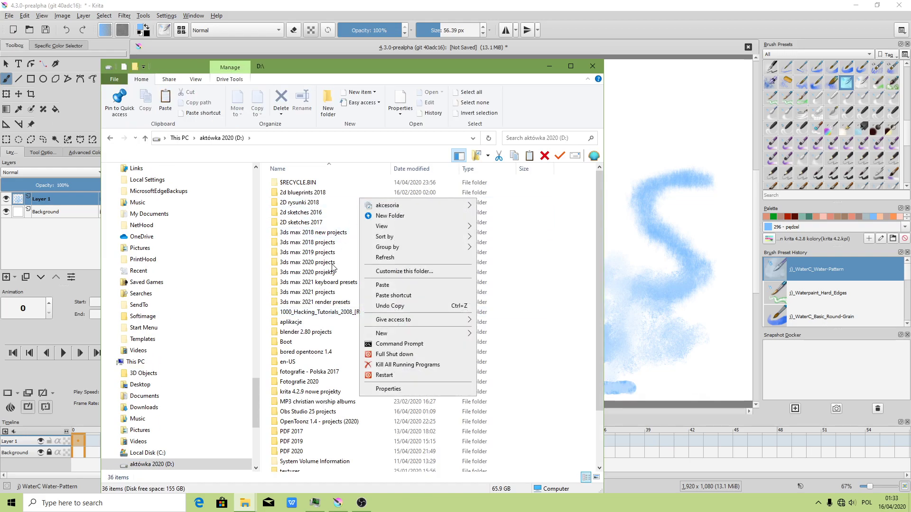
mouse_move(388, 333)
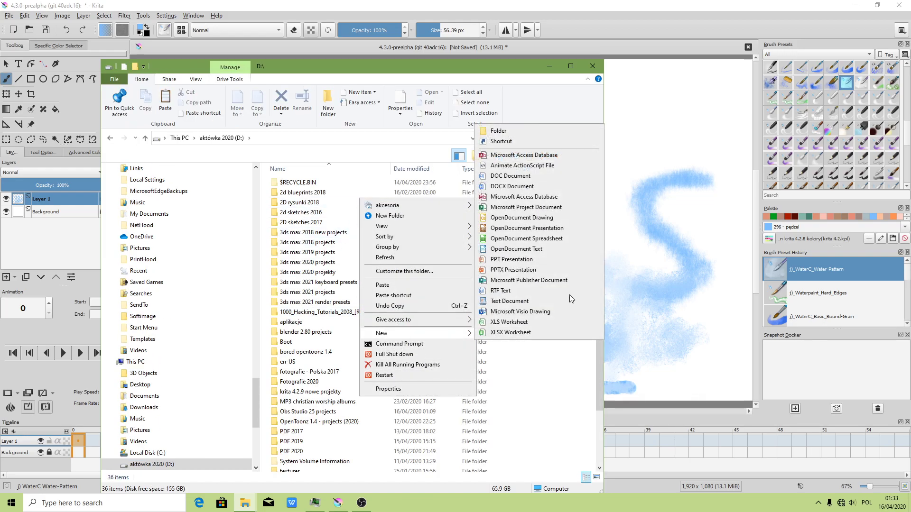
click(504, 133)
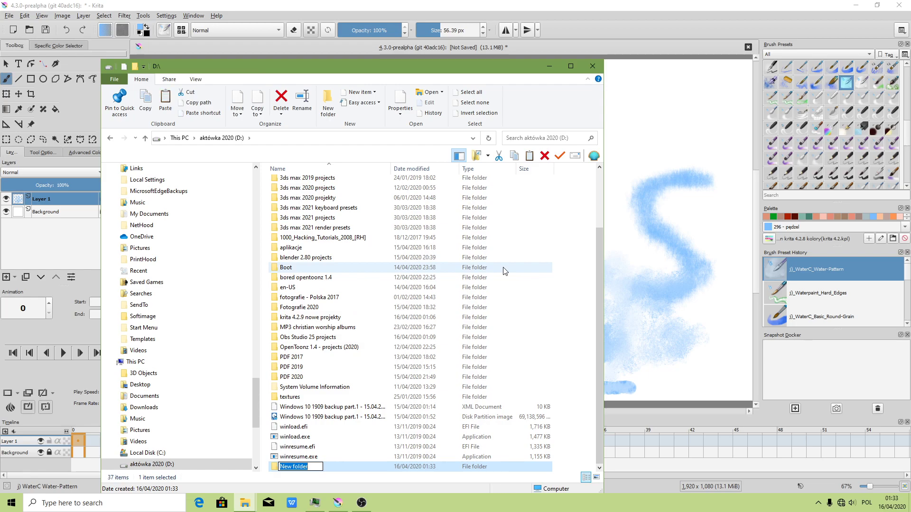
text(Krit)
text(a 4.)
text(2.9)
text( - najno)
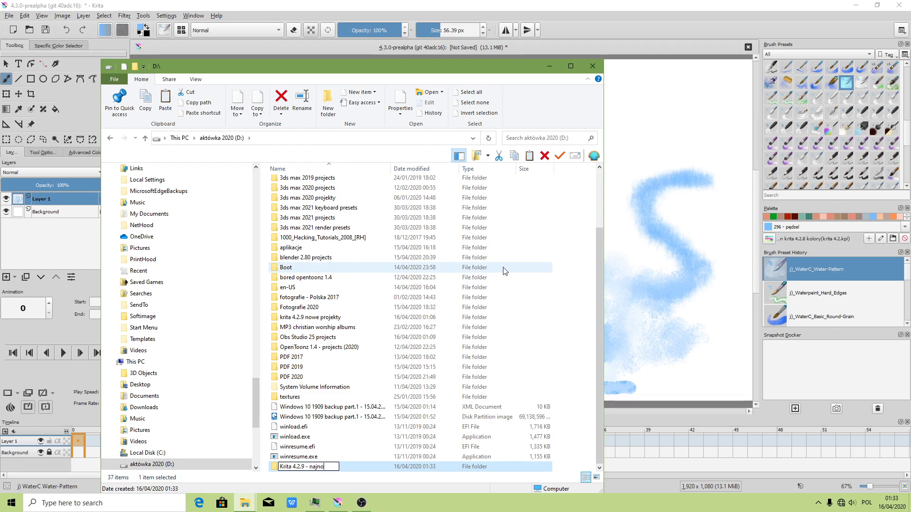
text(wsze pędzle)
key(Return)
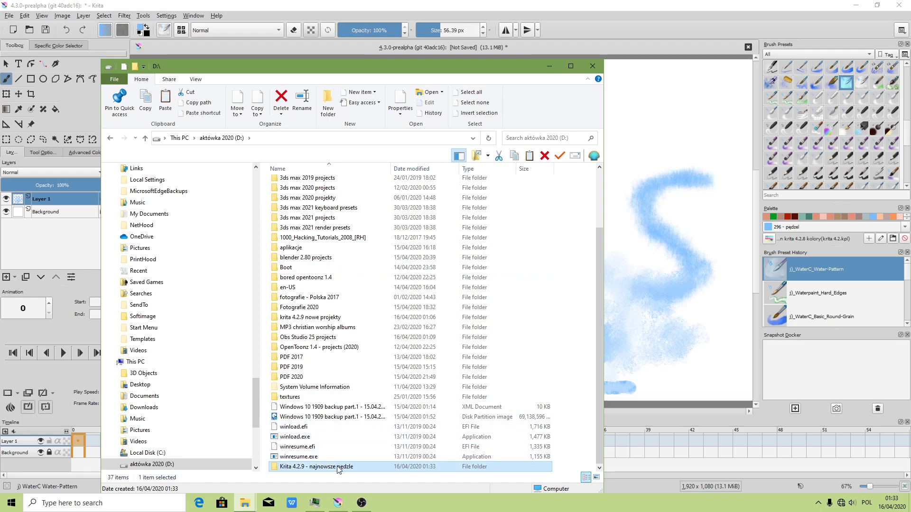
Paste the 320 brush presets into the new folder, view them as large icons, and close Explorer
double_click(338, 467)
right_click(356, 306)
click(380, 182)
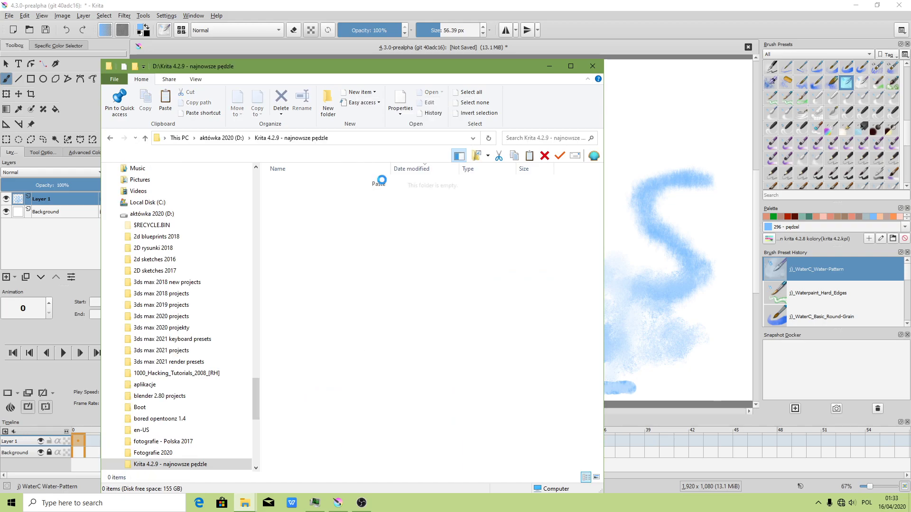
click(420, 204)
right_click(571, 231)
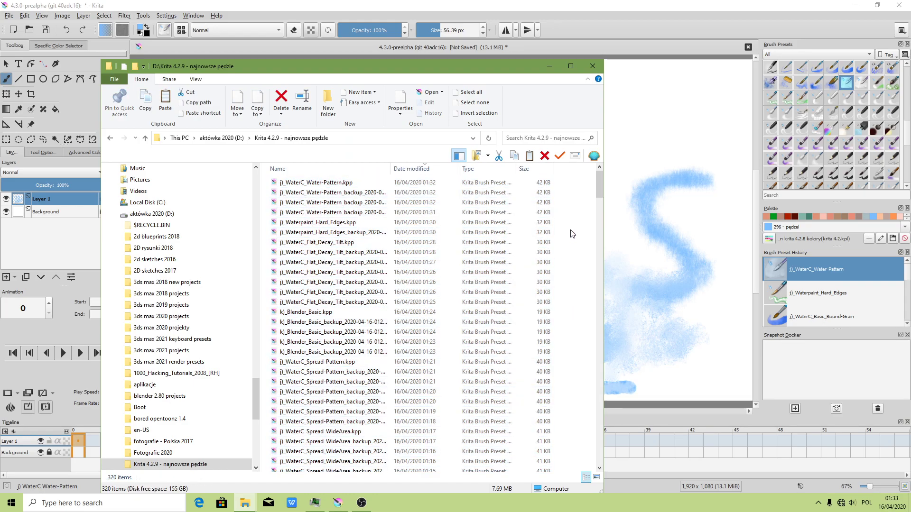
click(712, 268)
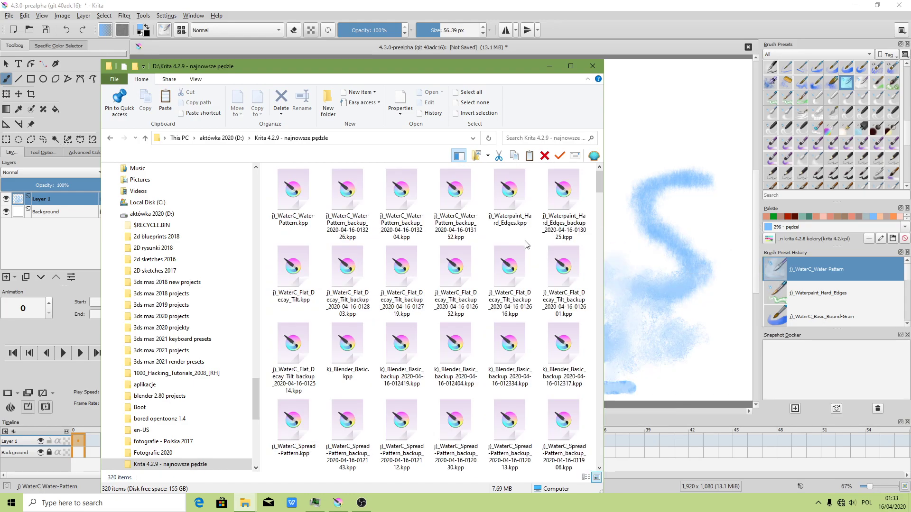
scroll(526, 244, down, 3)
scroll(526, 244, down, 3)
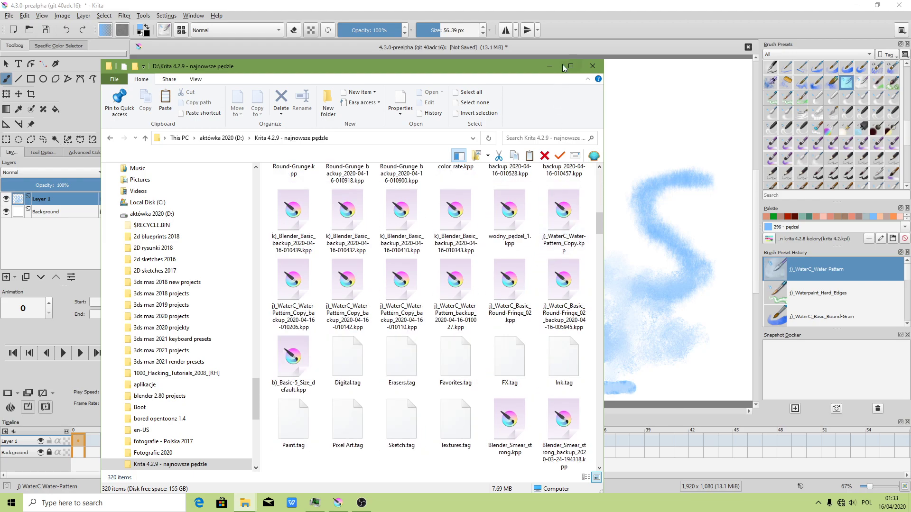
click(549, 66)
scroll(337, 155, up, 1)
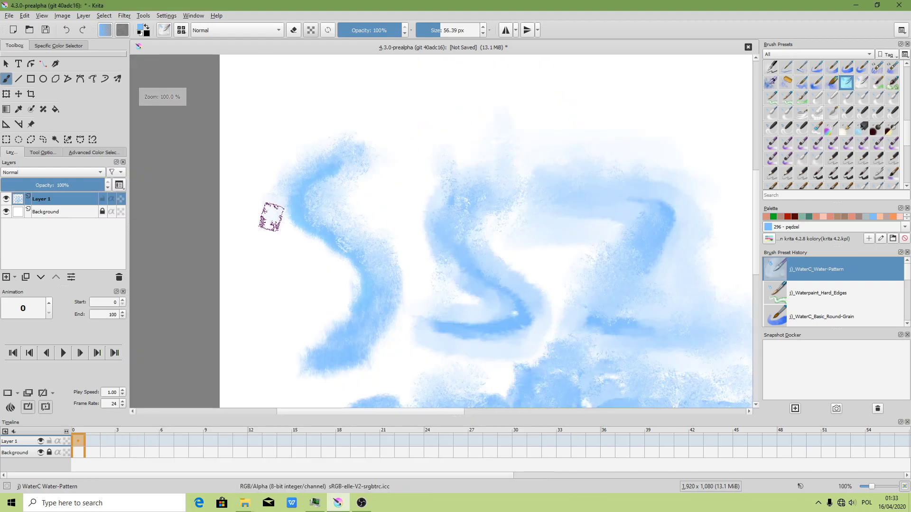
Lower Color Rate strength and make it follow pen pressure in addition mode
mouse_move(286, 220)
mouse_down()
mouse_move(295, 354)
mouse_move(319, 314)
mouse_up()
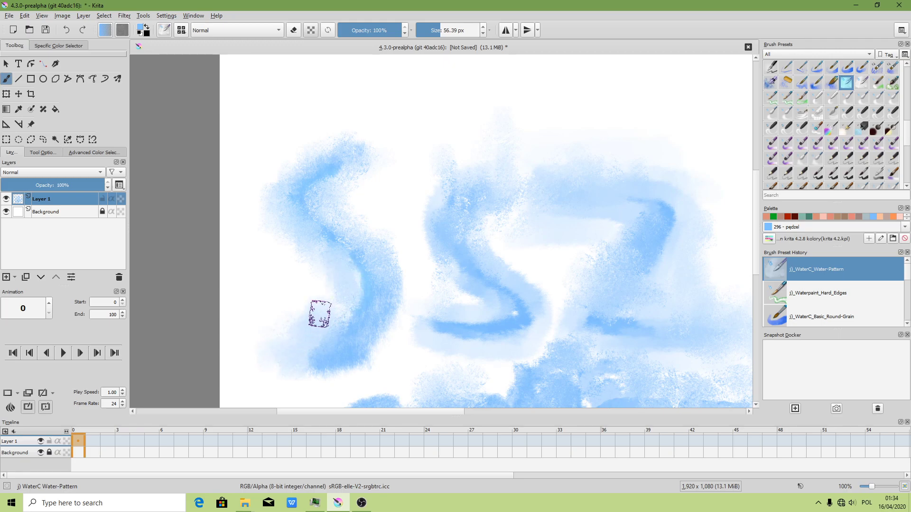
click(165, 31)
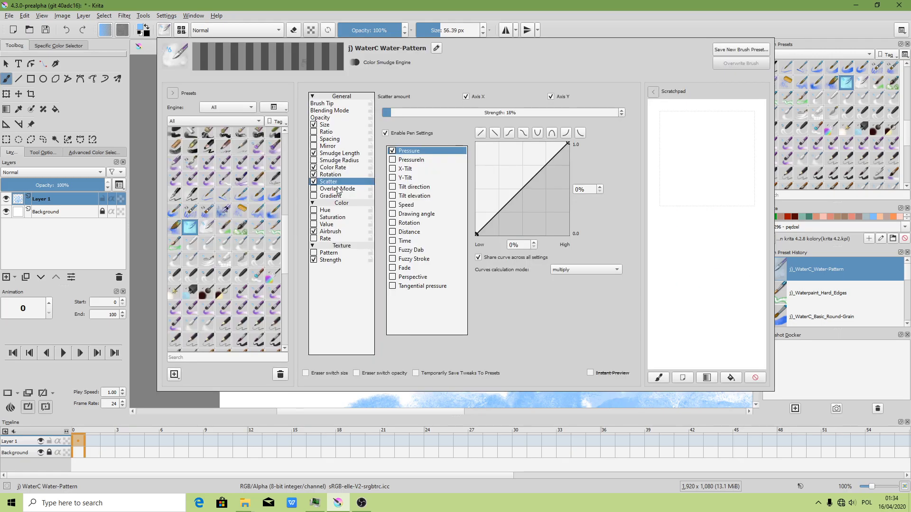
click(332, 168)
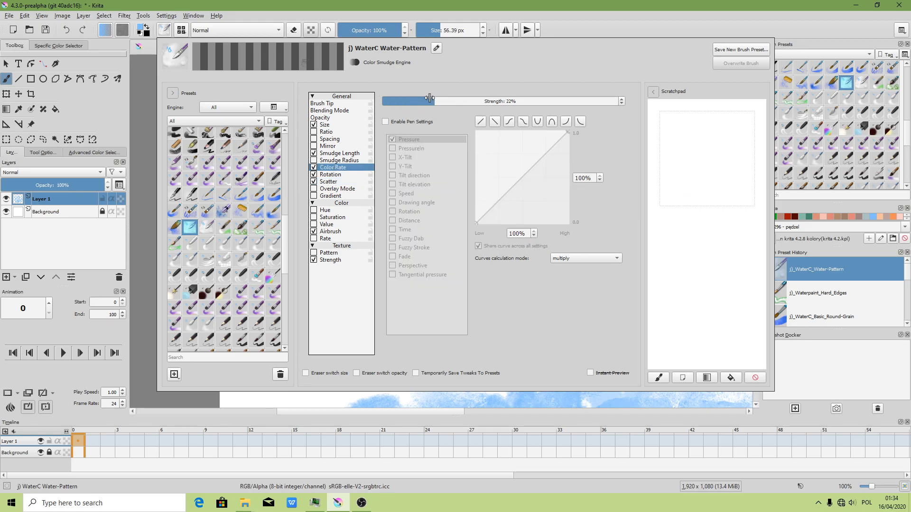
drag(430, 100, 403, 99)
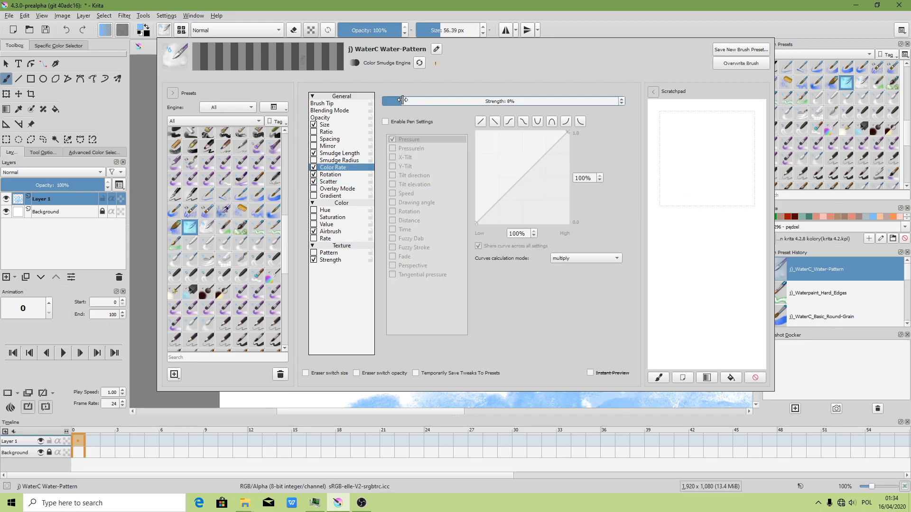
click(385, 122)
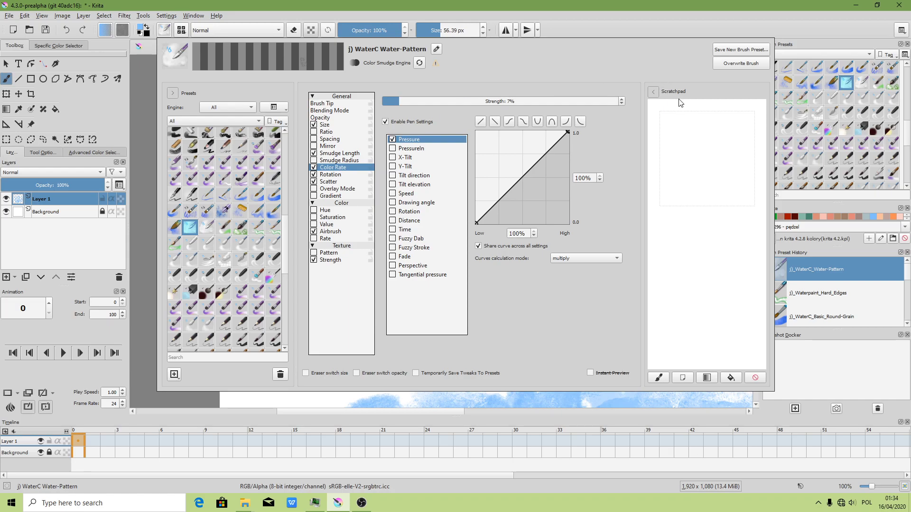
click(587, 258)
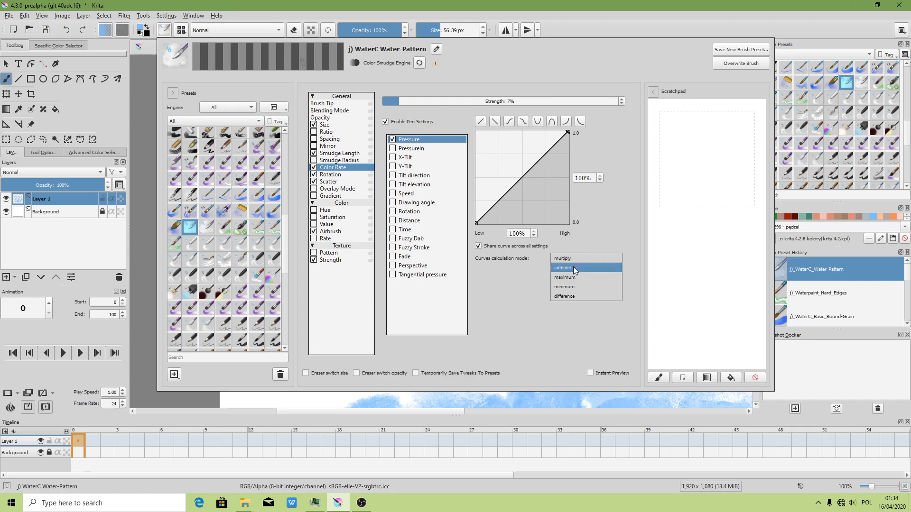
click(727, 60)
click(705, 10)
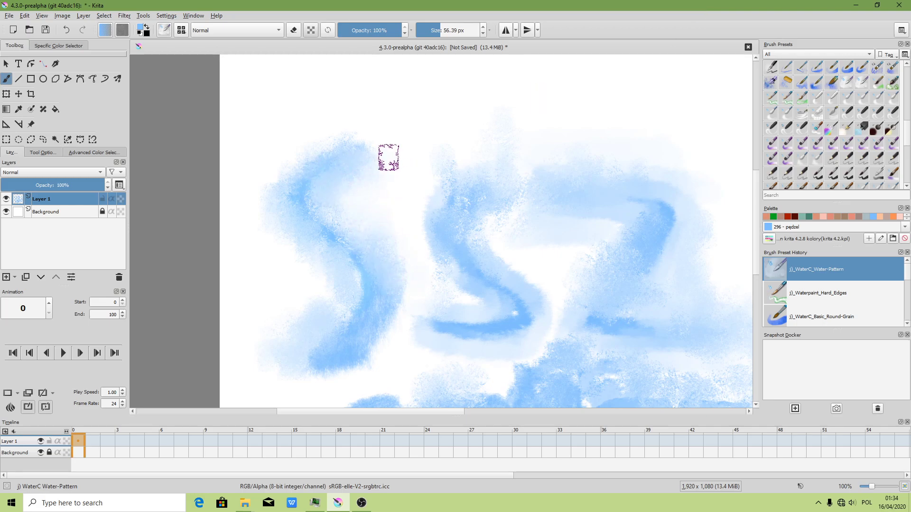
Set Color Rate to 9% with a convex pressure curve and overwrite the preset
click(164, 30)
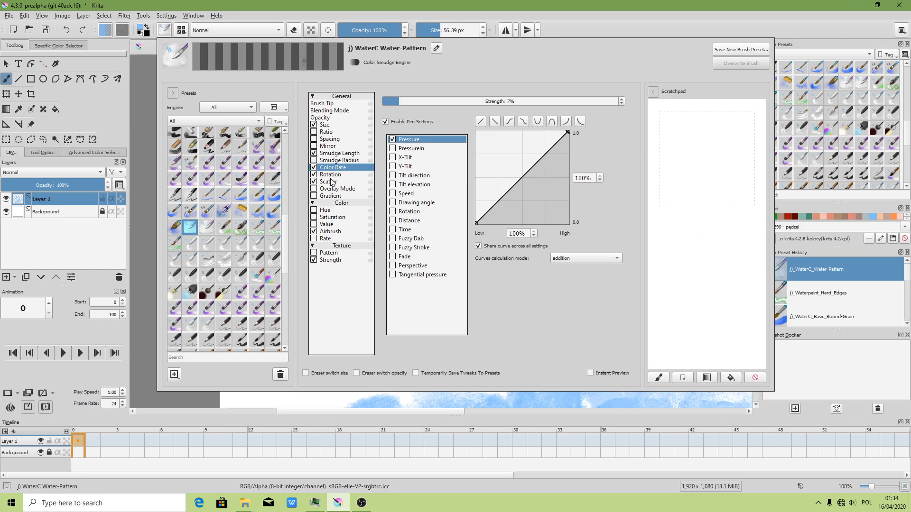
click(403, 101)
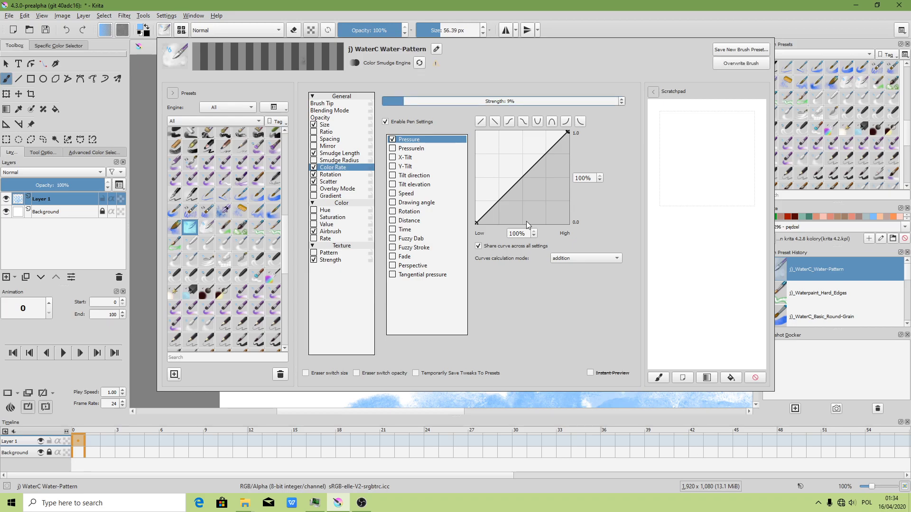
drag(517, 184, 512, 169)
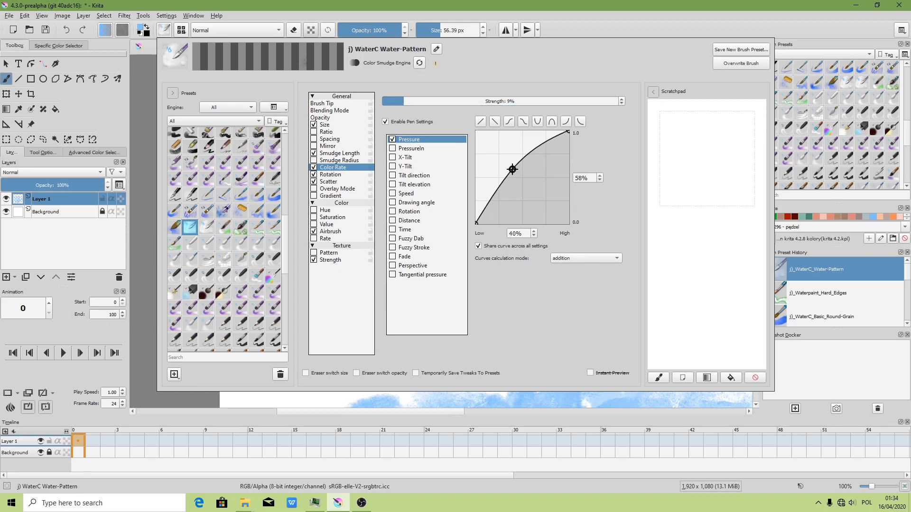
click(748, 61)
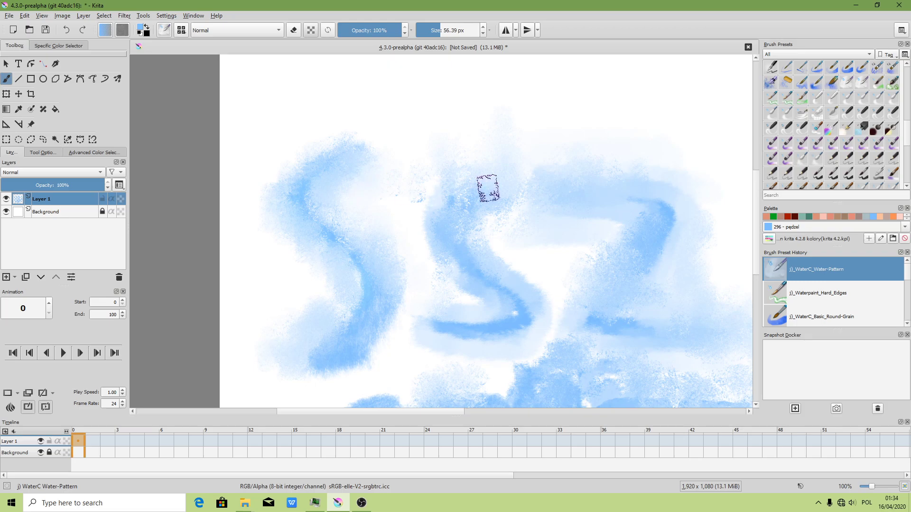
Repaint over the lower right Z with the updated Water-Pattern brush
scroll(422, 313, down, 2)
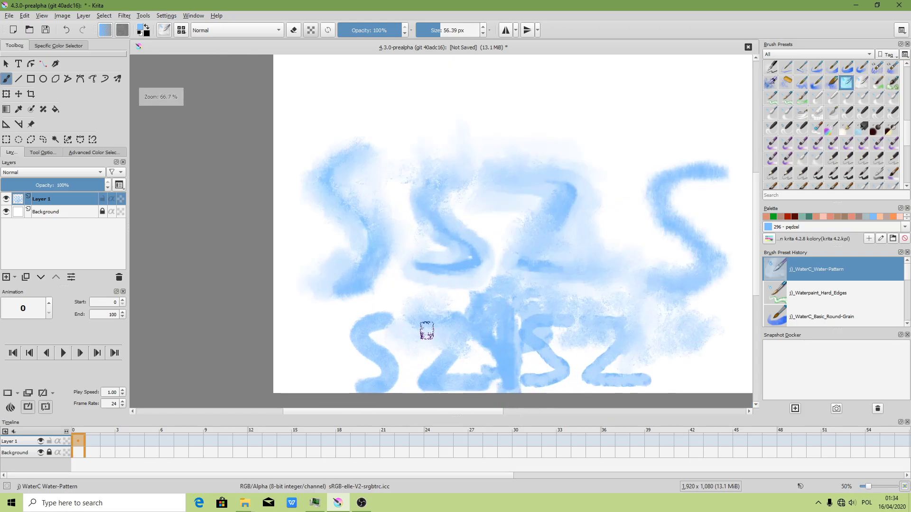
scroll(361, 368, down, 3)
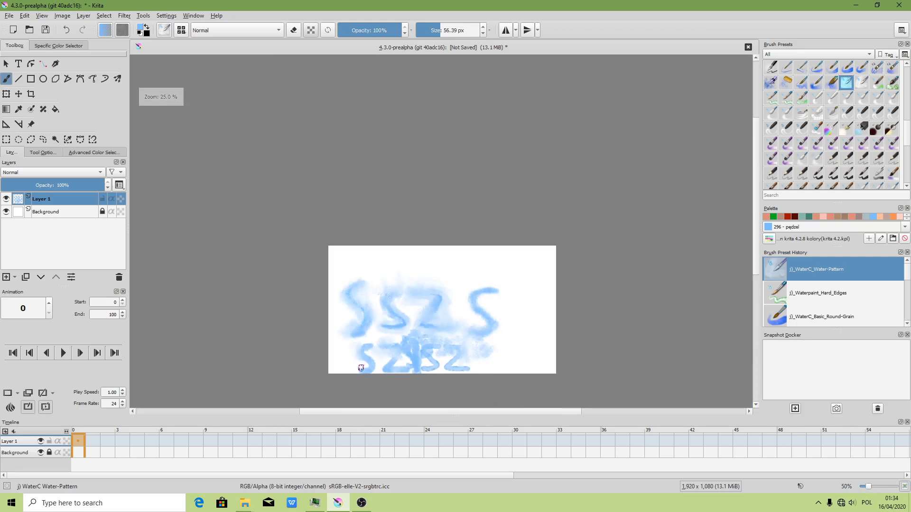
scroll(361, 368, up, 5)
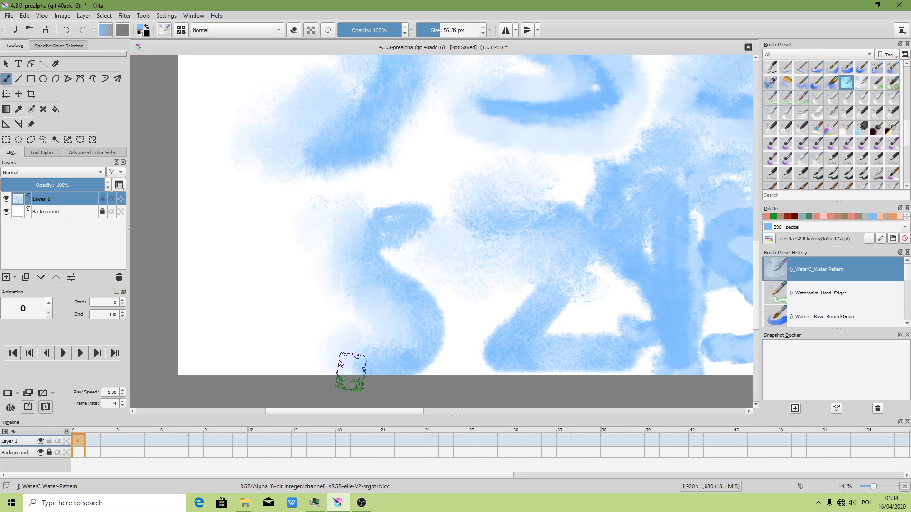
scroll(361, 368, down, 3)
scroll(560, 301, down, 1)
scroll(584, 252, up, 3)
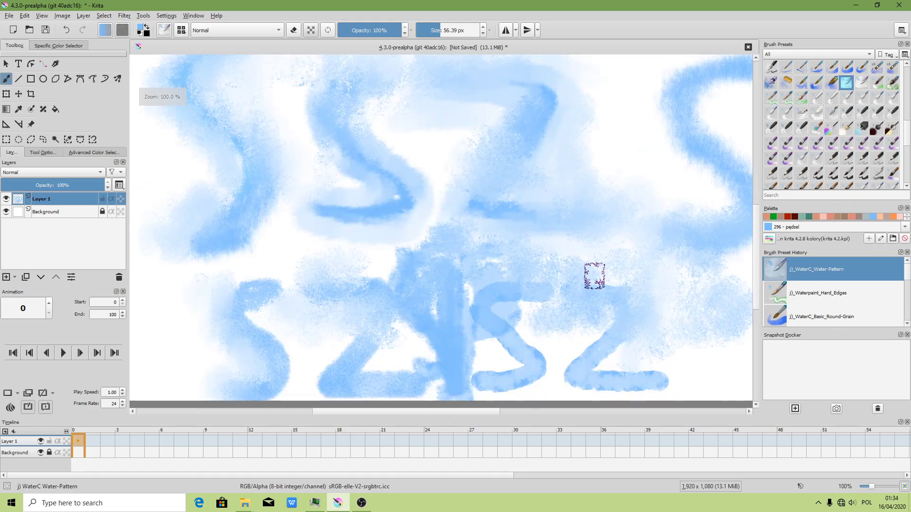
drag(594, 276, 605, 377)
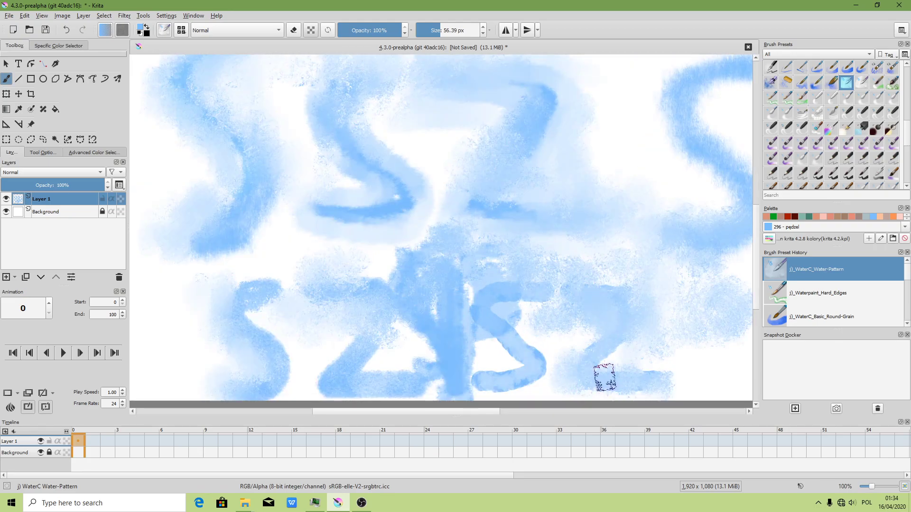
scroll(636, 306, down, 2)
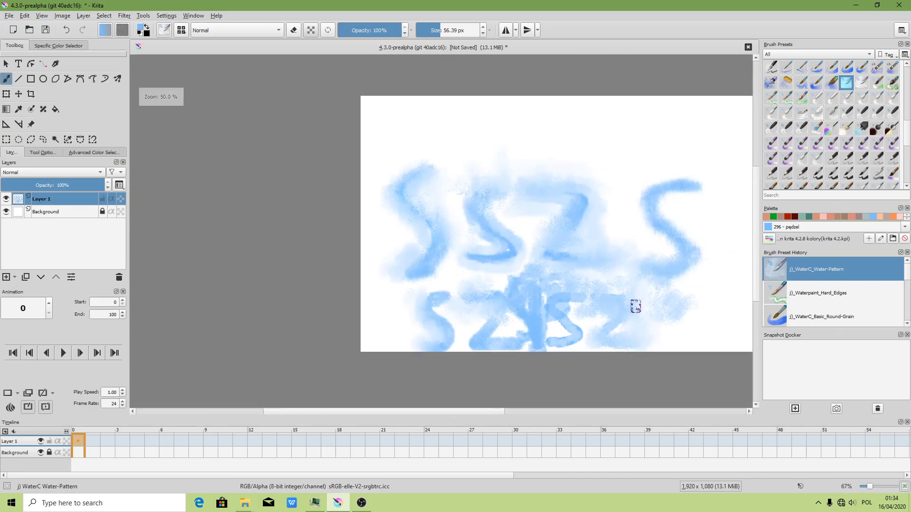
scroll(635, 306, up, 1)
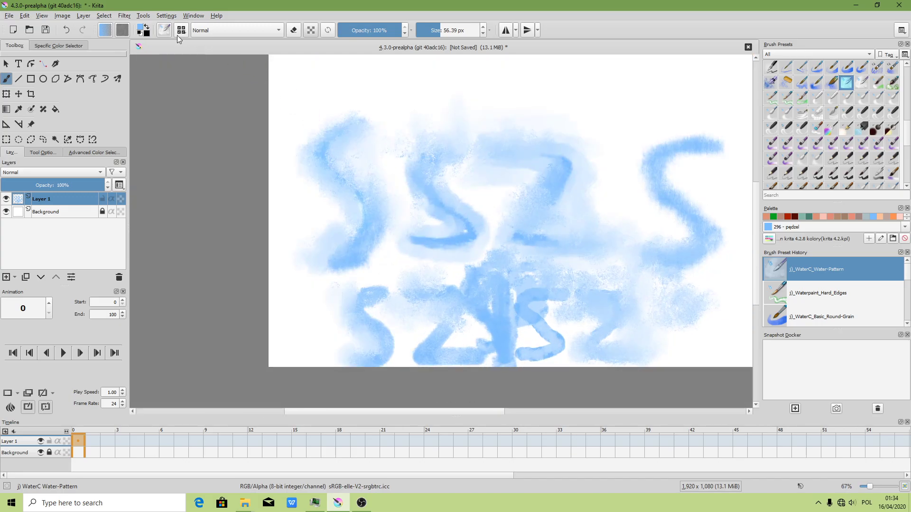
Browse the watercolor presets and settle on the Watercolor Fringe brush
click(164, 30)
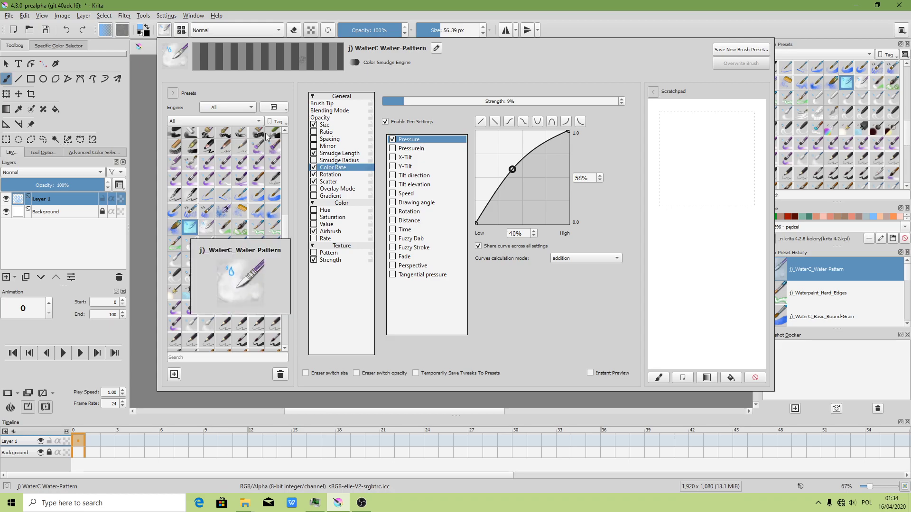
click(209, 228)
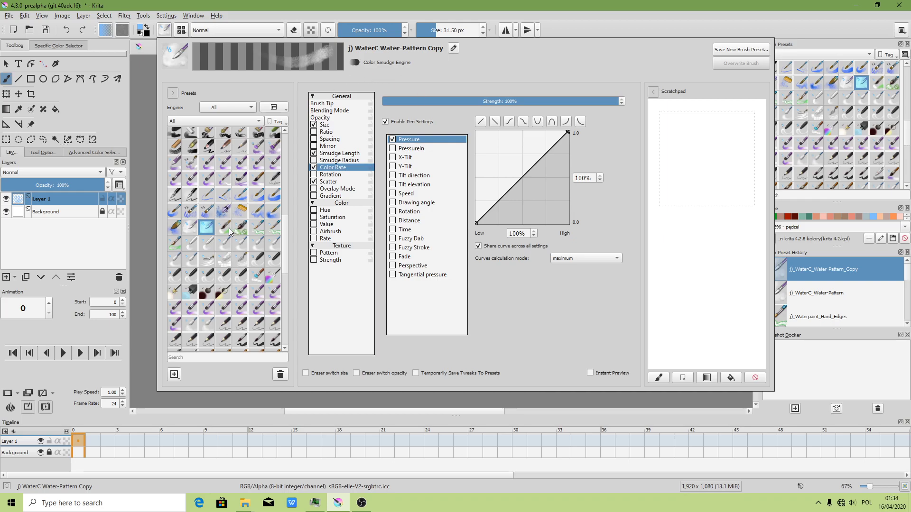
click(229, 232)
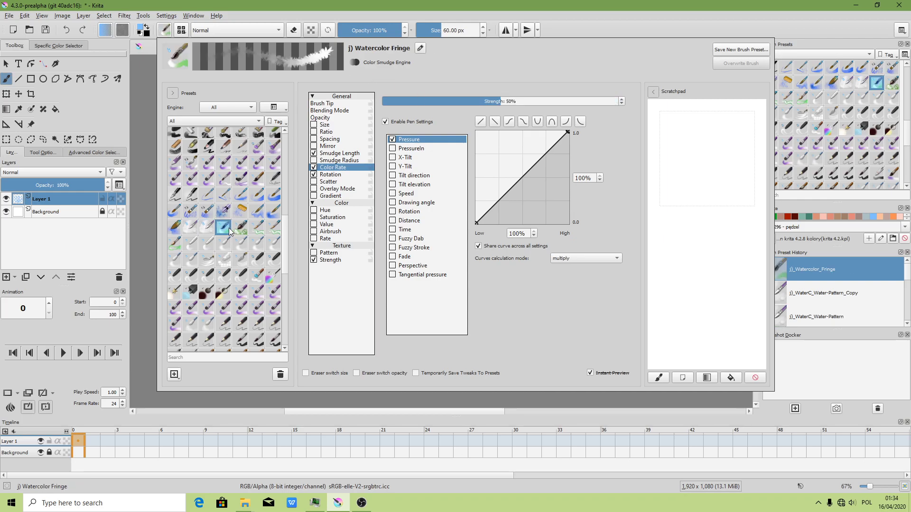
click(256, 194)
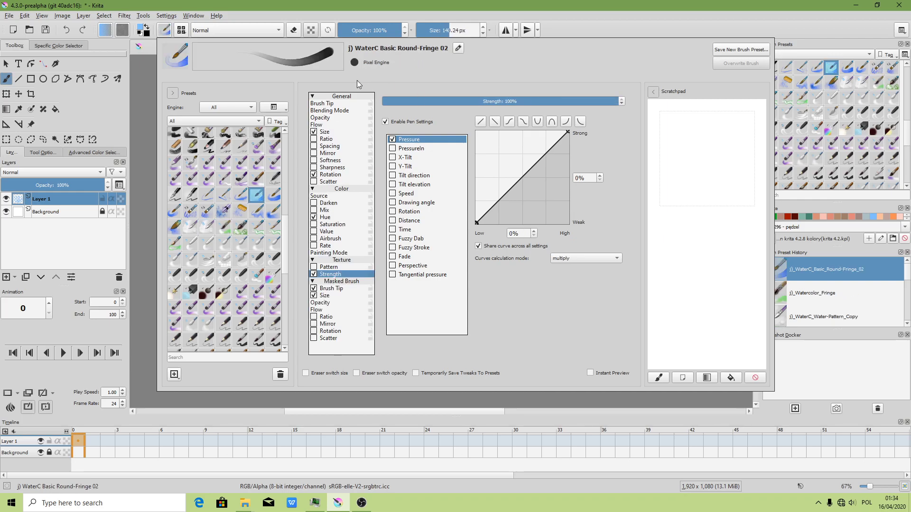
click(242, 232)
click(224, 230)
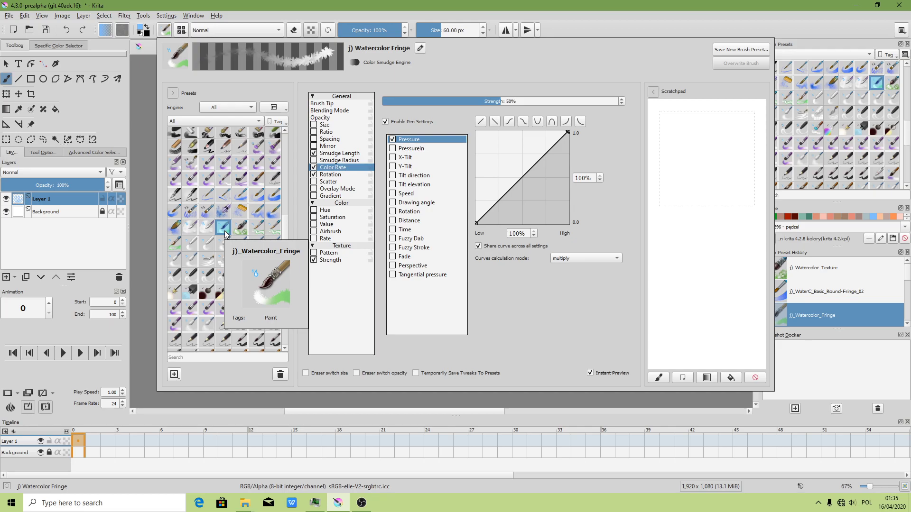
click(727, 24)
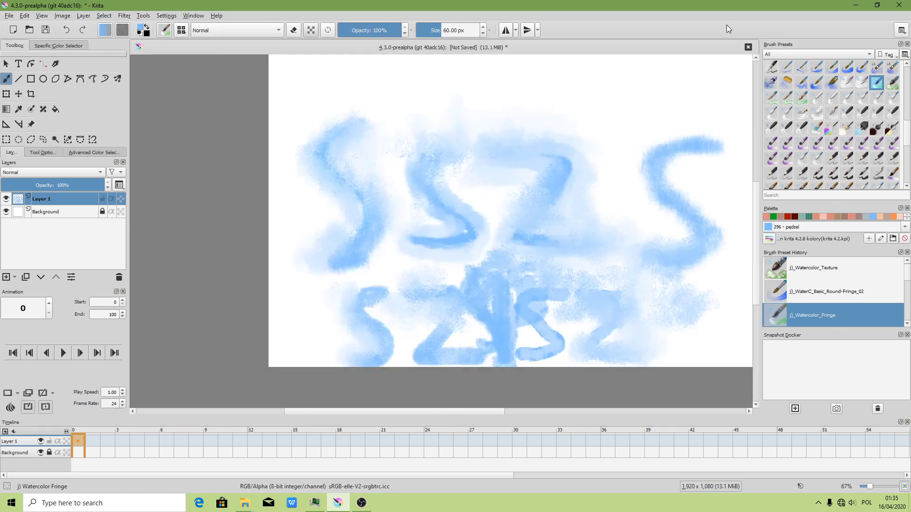
Paint a vertical test stroke, undo it, and paint another test stroke
drag(468, 163, 462, 189)
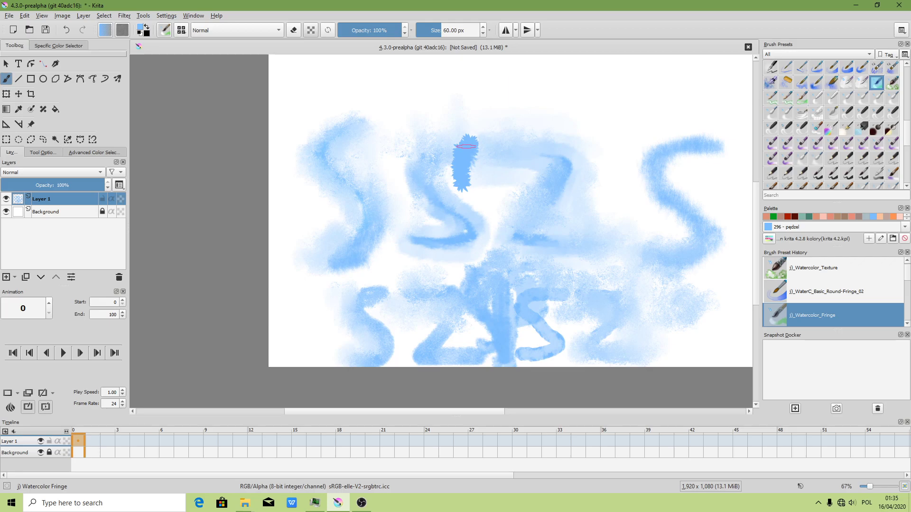
key(ctrl+z)
drag(407, 115, 348, 187)
Undo the test stroke, then lower Color Rate to 17% and Rotation to 13%
key(ctrl+z)
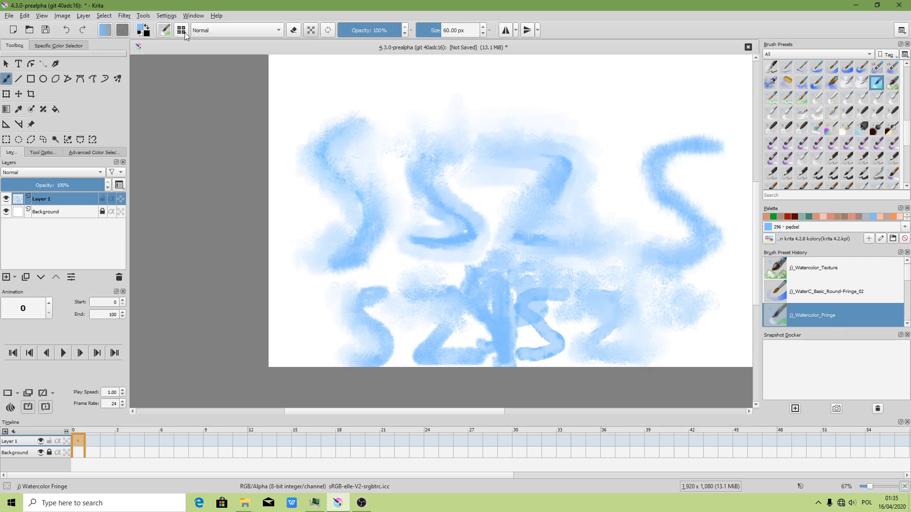
click(166, 30)
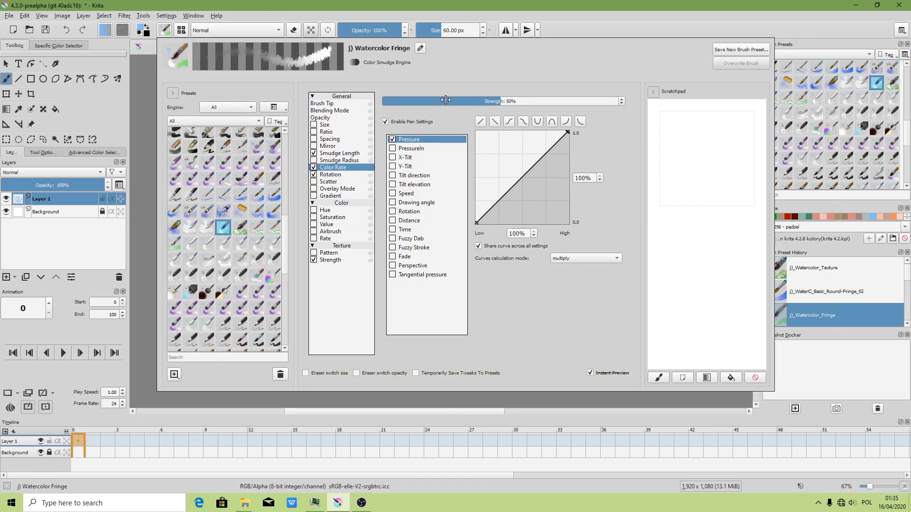
drag(446, 99, 423, 101)
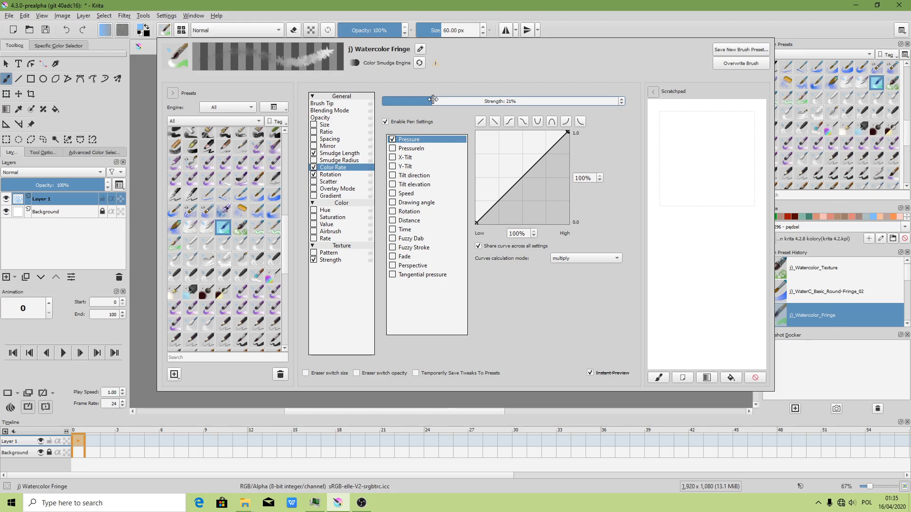
click(326, 174)
drag(459, 100, 413, 100)
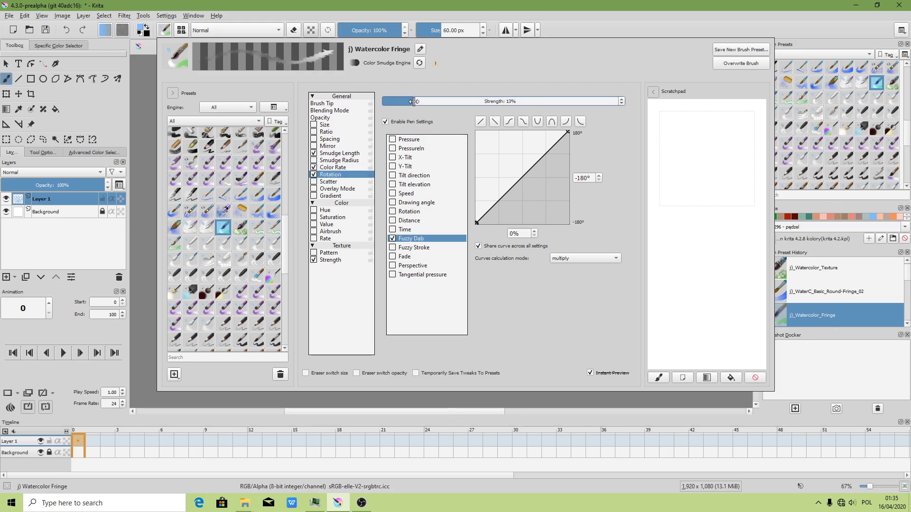
click(330, 168)
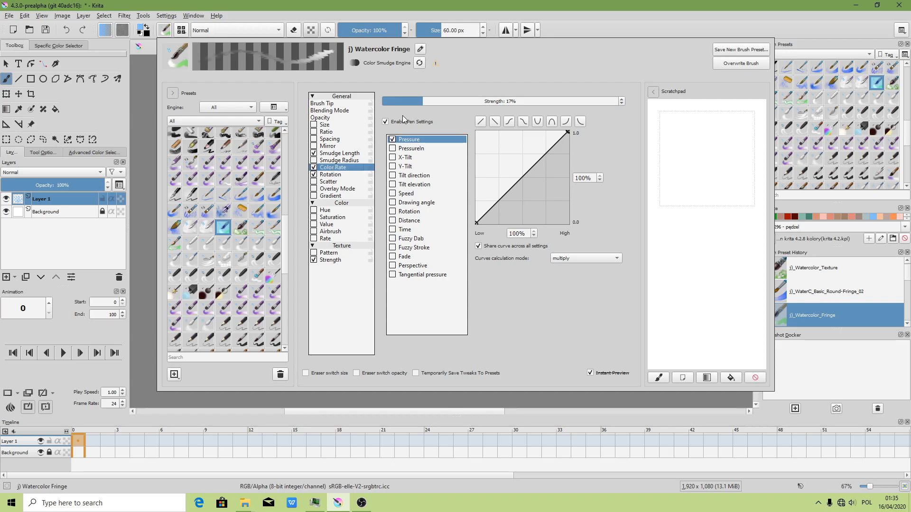
click(404, 101)
Reset the Smudge Length pressure curve, use addition mode, and bend it upward
click(346, 154)
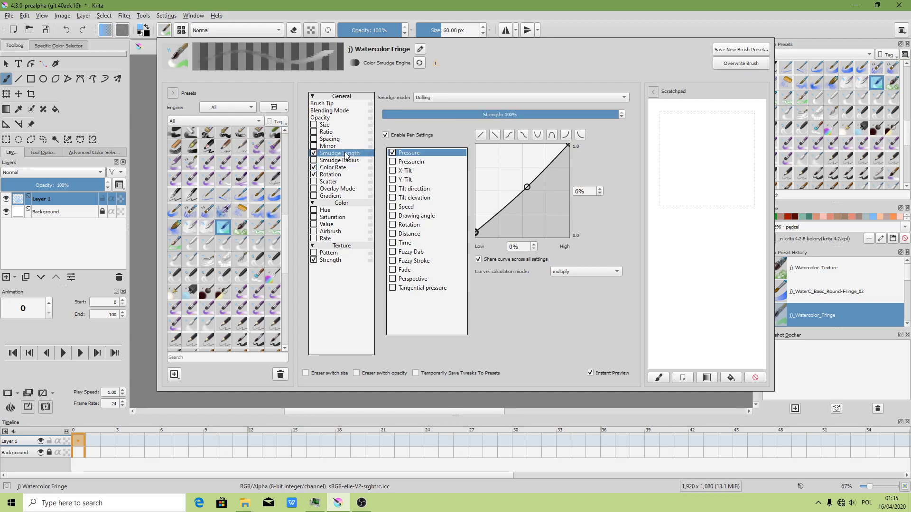
click(481, 136)
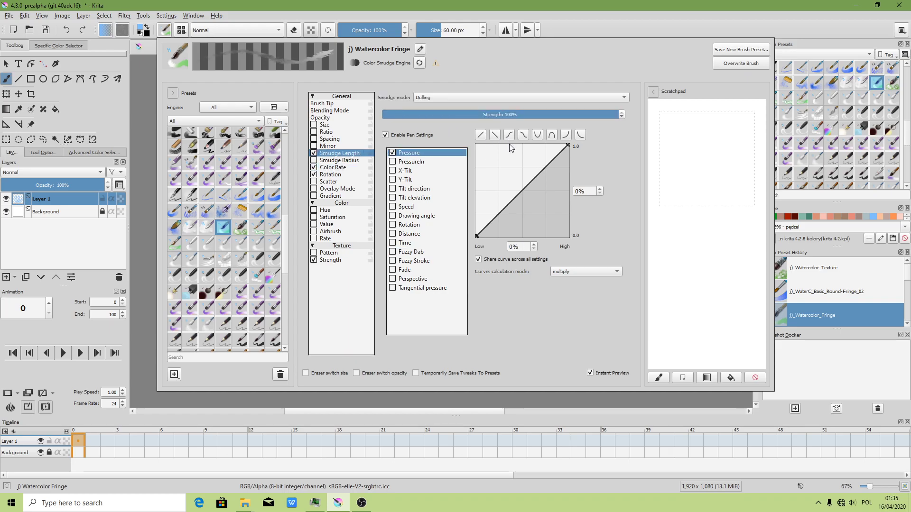
click(567, 271)
drag(525, 186, 519, 180)
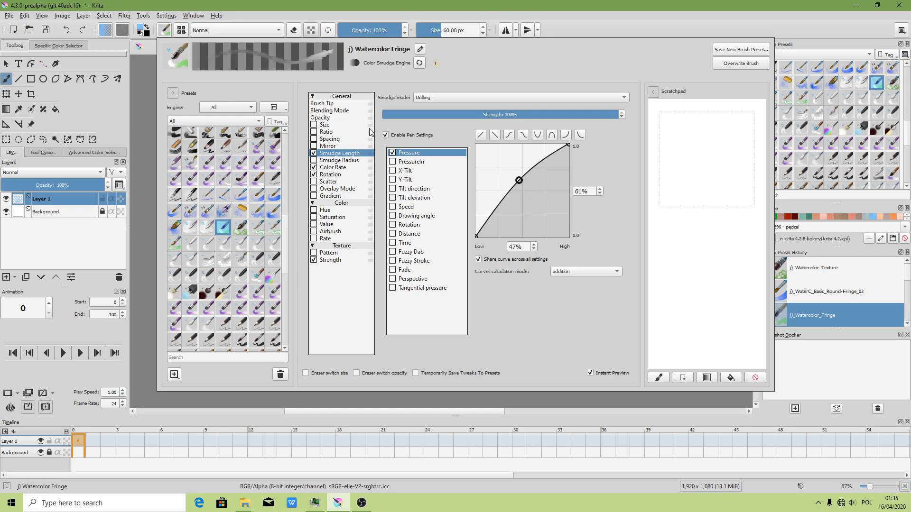
Use the predefined chalk_sparse tip with 0.17 spacing and overwrite the Watercolor Fringe preset
click(327, 105)
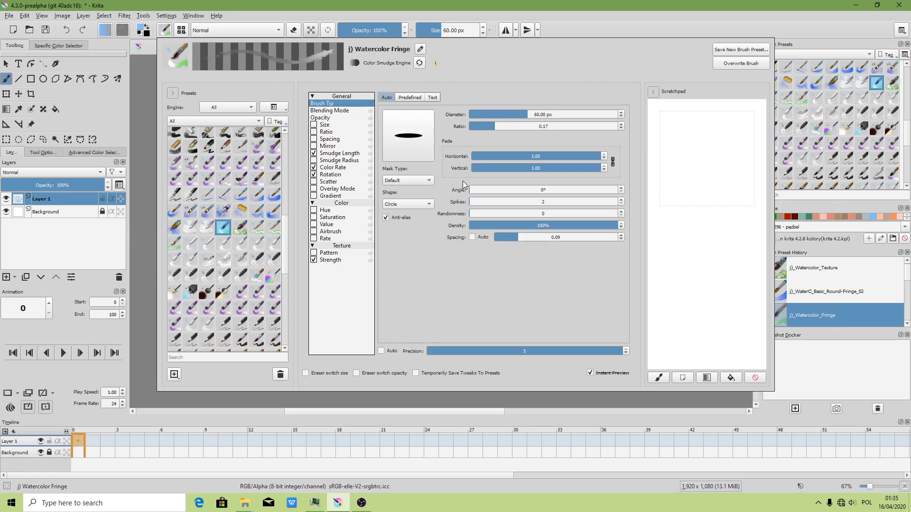
click(409, 98)
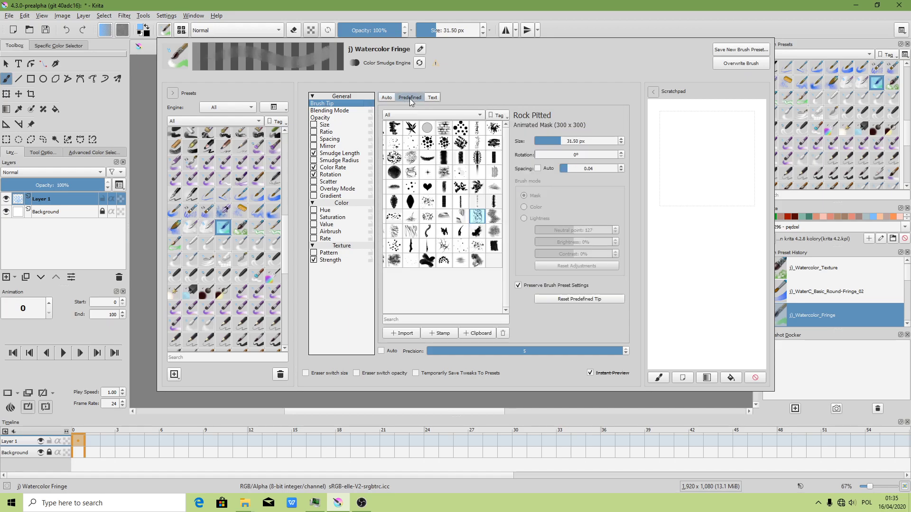
click(411, 158)
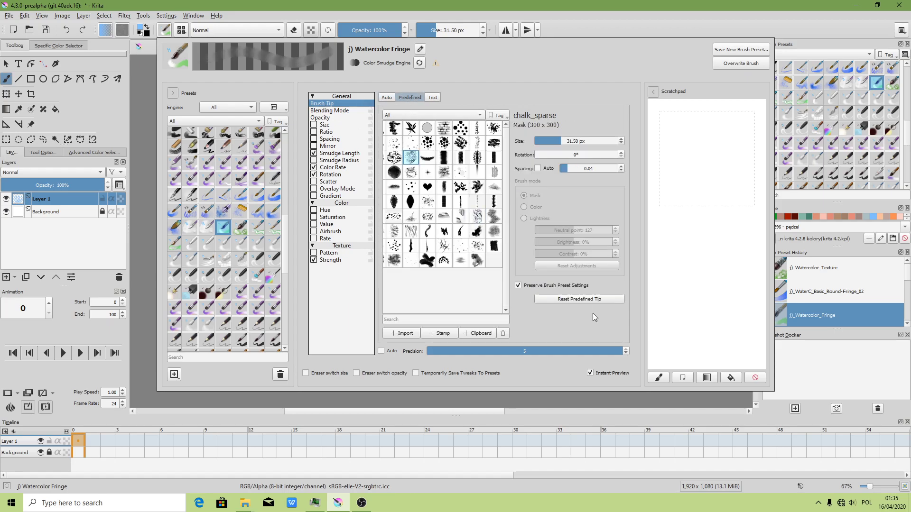
drag(568, 168, 573, 168)
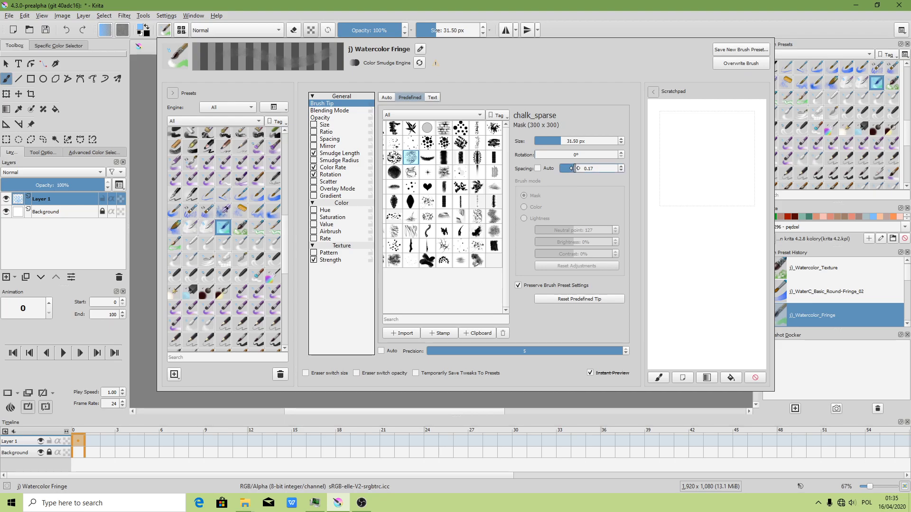
click(730, 67)
click(720, 22)
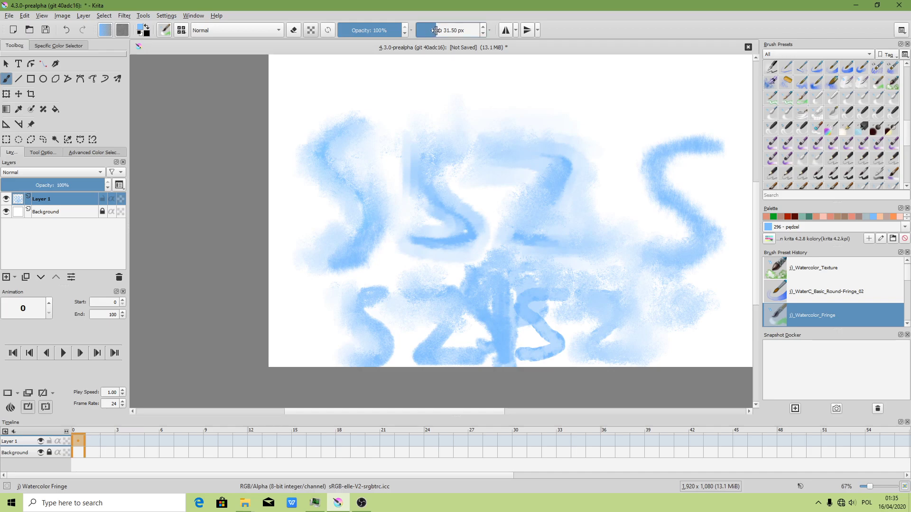
Enlarge the brush to 36.21 px and soften the lettering's centre with a pale stroke
click(437, 29)
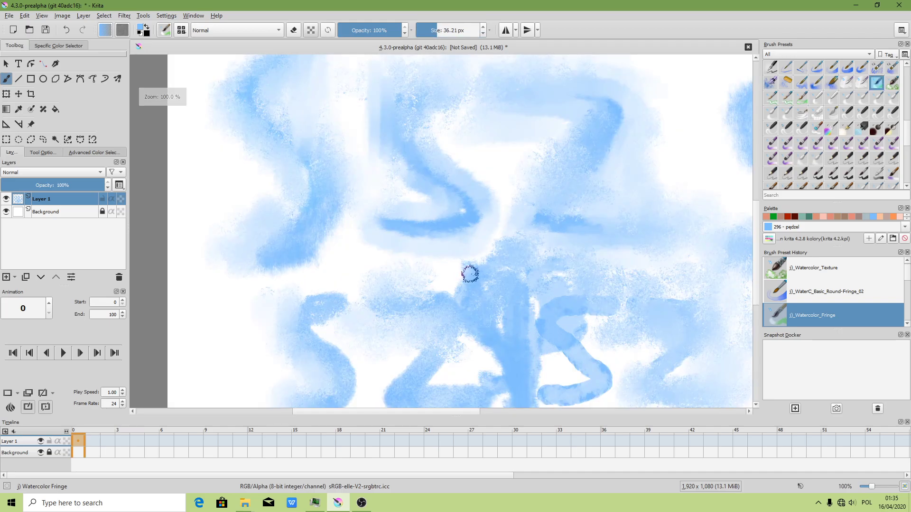
scroll(470, 273, up, 1)
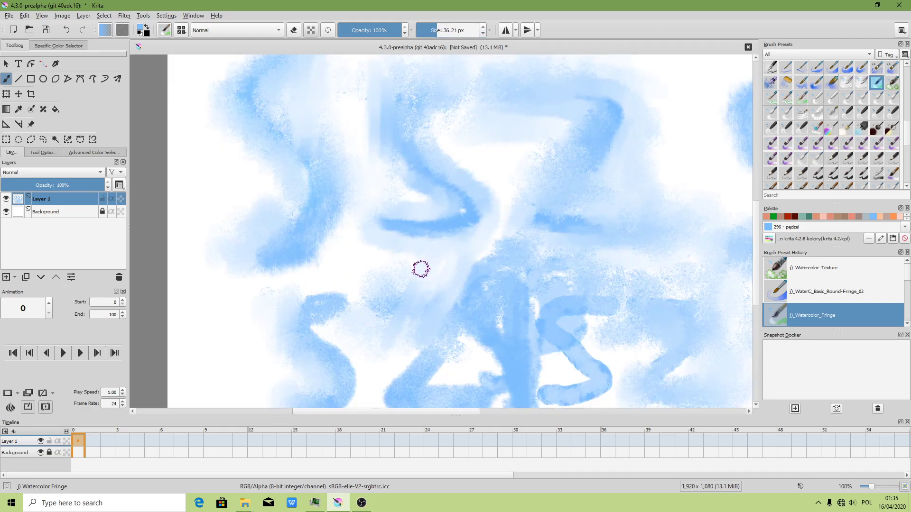
mouse_move(419, 188)
mouse_down()
mouse_move(376, 227)
mouse_move(382, 276)
mouse_move(343, 321)
mouse_move(367, 305)
mouse_up()
scroll(368, 306, down, 1)
scroll(381, 299, down, 1)
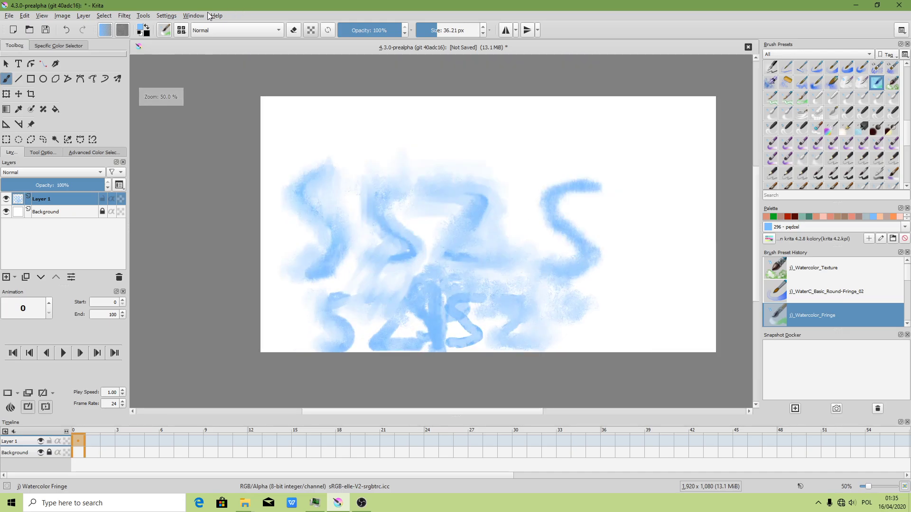
View the About Krita window from the Help menu and close it
click(215, 16)
click(261, 72)
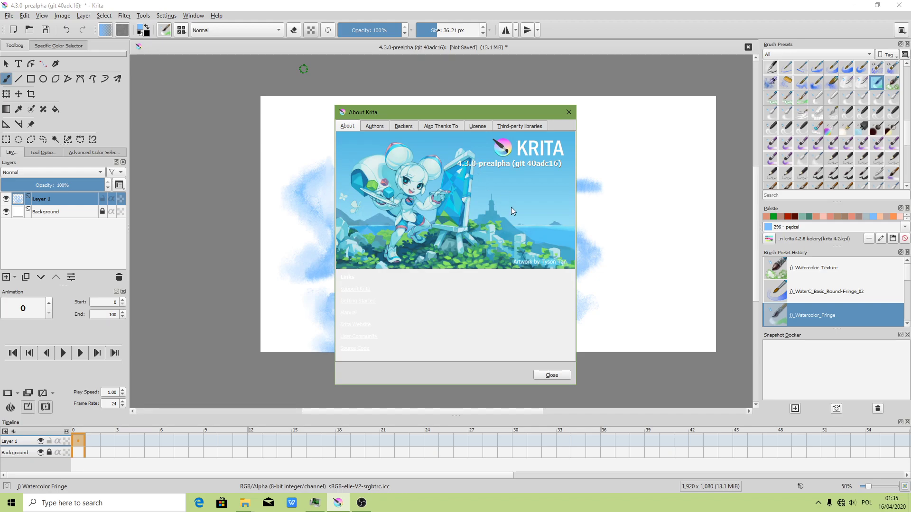
click(553, 375)
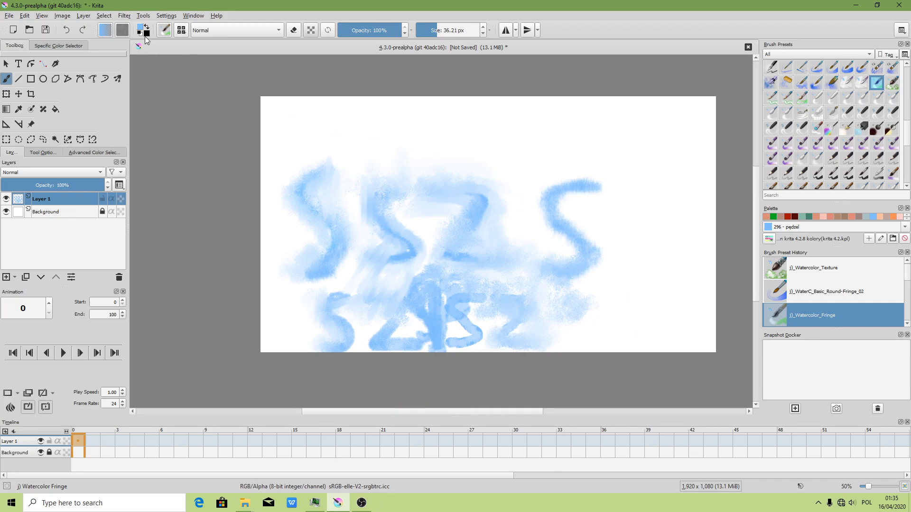
Reopen the Watercolor Fringe brush editor, showing the chalk_sparse tip at 36.21 px
click(165, 30)
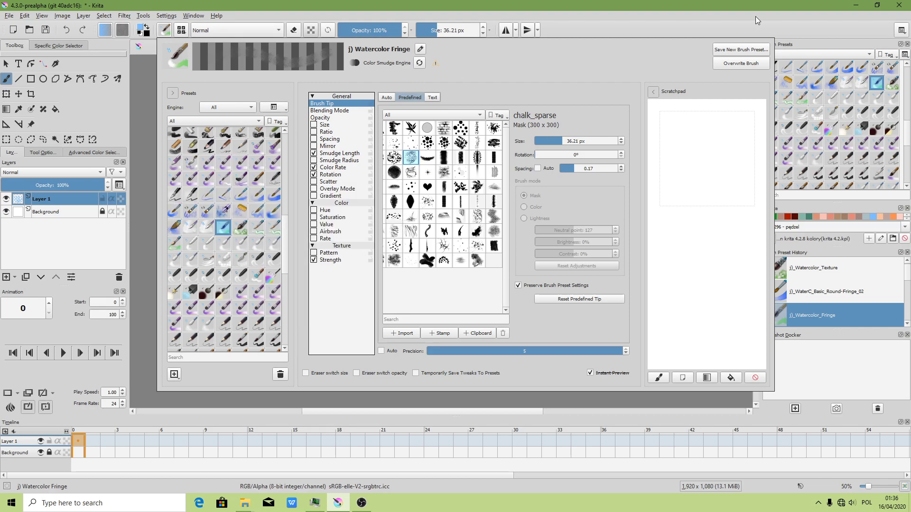
click(780, 15)
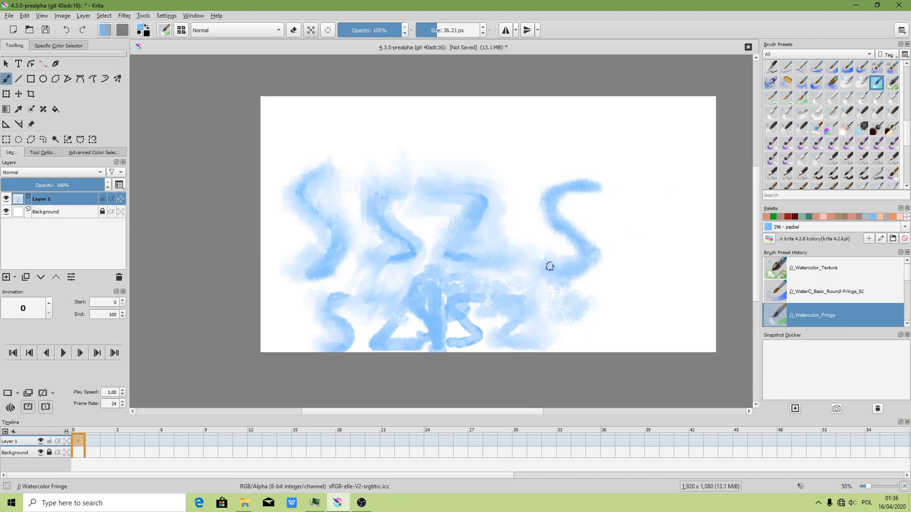
scroll(543, 275, up, 2)
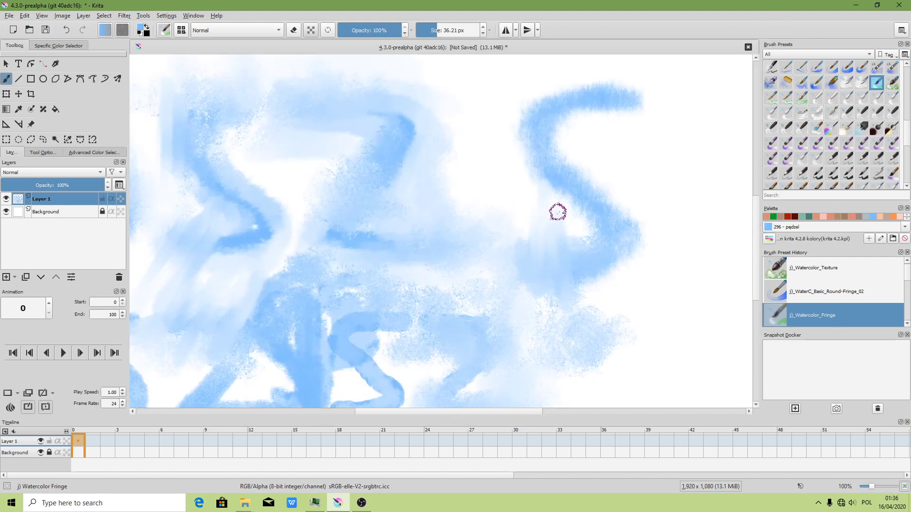
scroll(508, 291, down, 1)
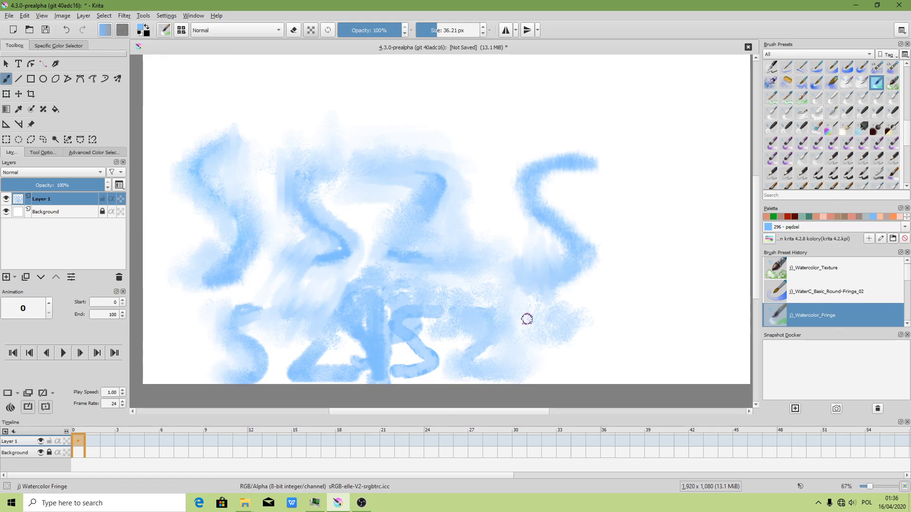
mouse_move(362, 503)
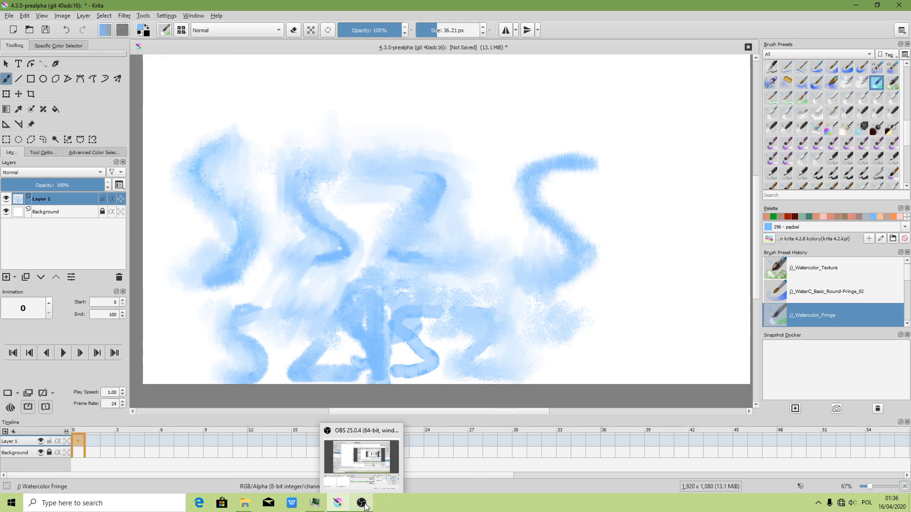
click(165, 30)
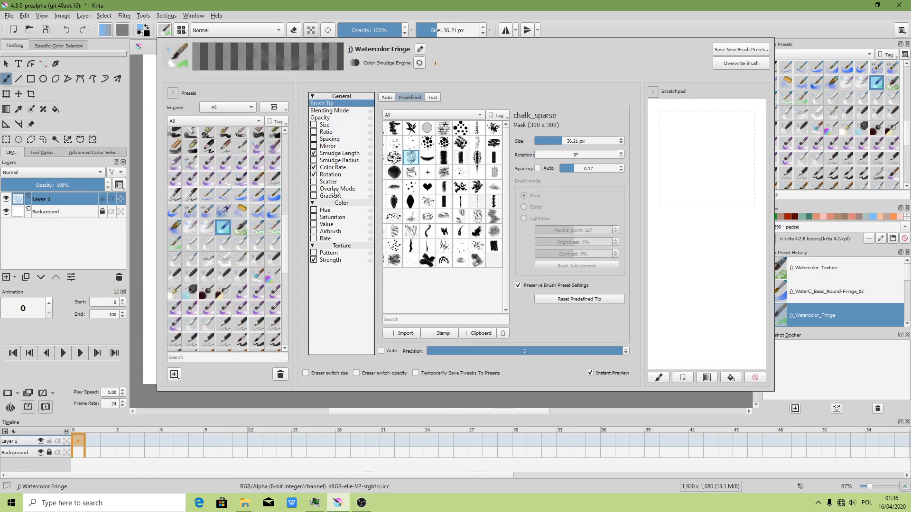
Keep the Watercolor Fringe brush's Smudge Length mode set to Dulling
click(334, 153)
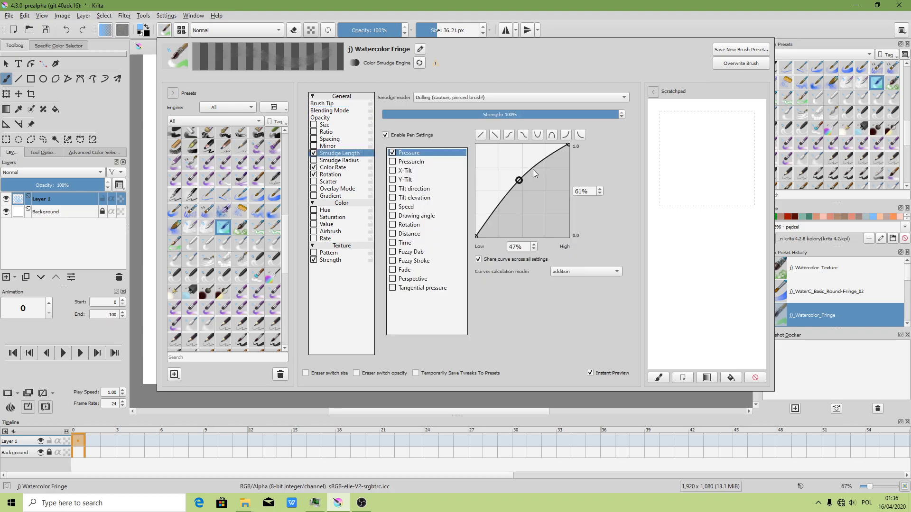
click(491, 99)
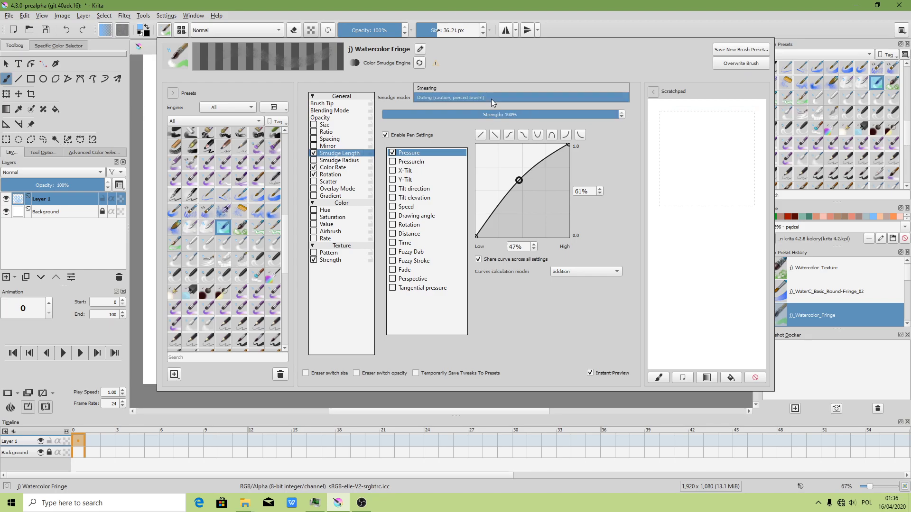
click(596, 80)
click(498, 97)
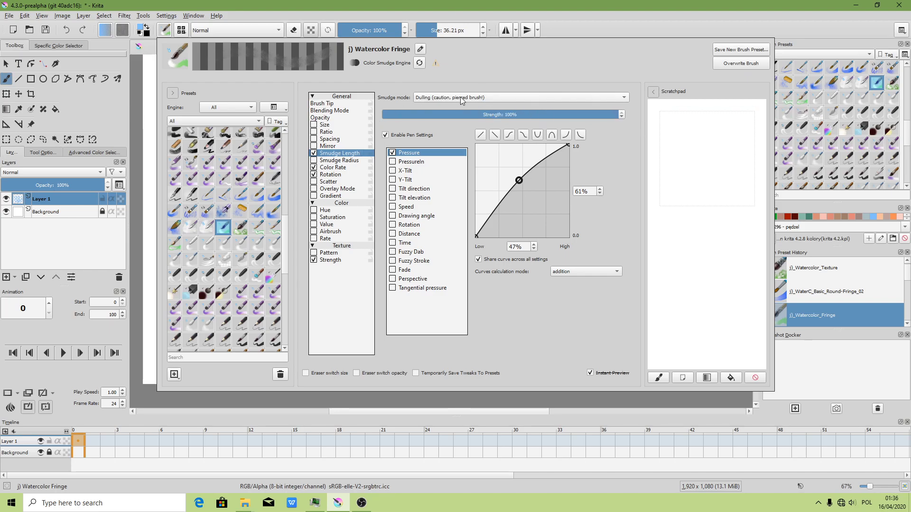
mouse_move(498, 97)
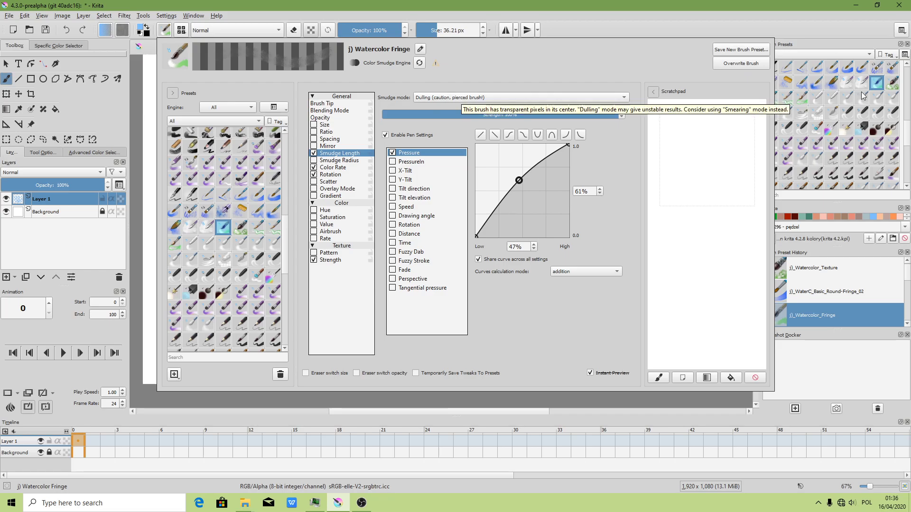
Drag one smudge stroke from the Z's top down-left across the blue lettering
key(Escape)
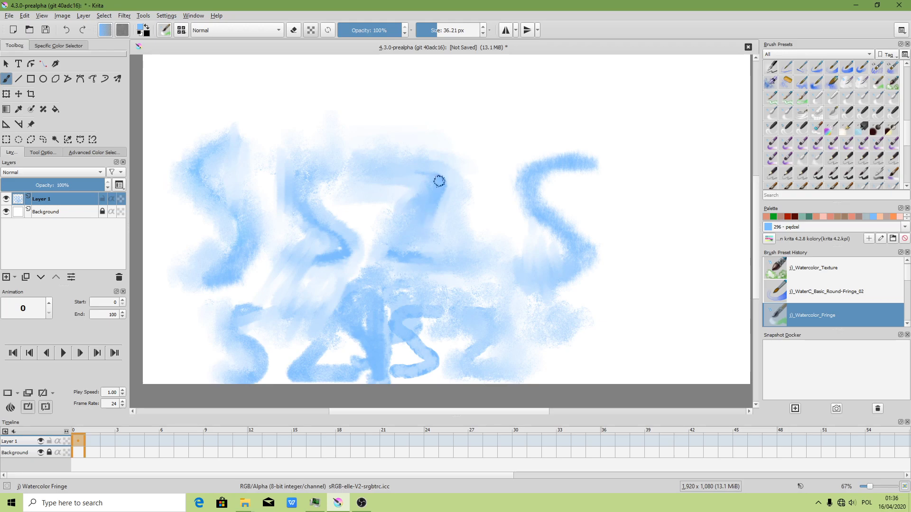
drag(437, 181, 356, 228)
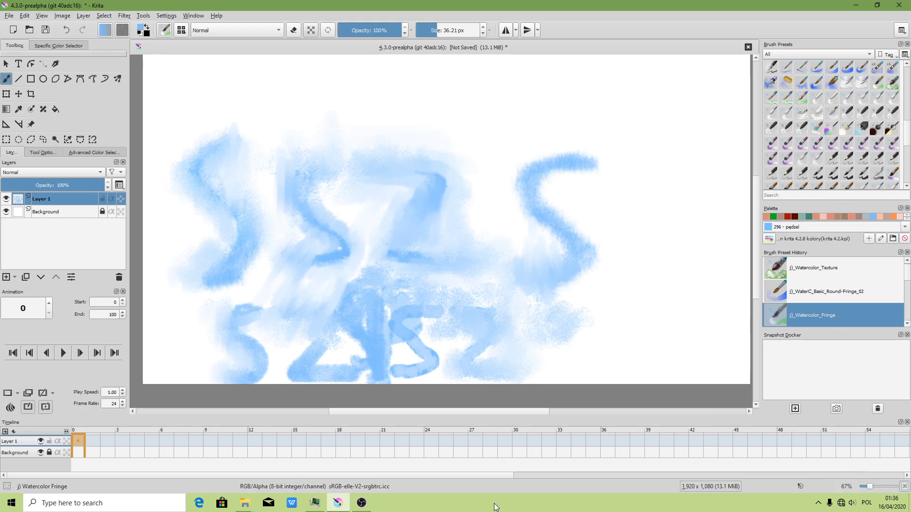
click(362, 502)
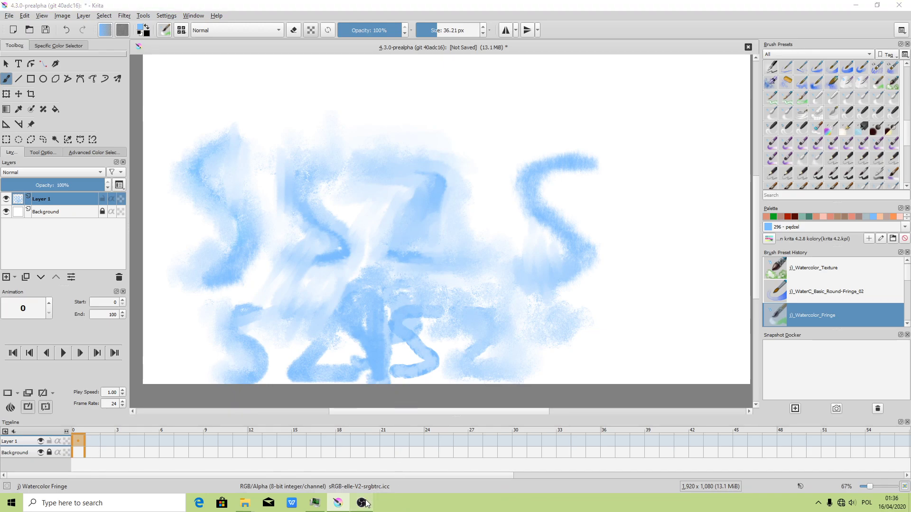